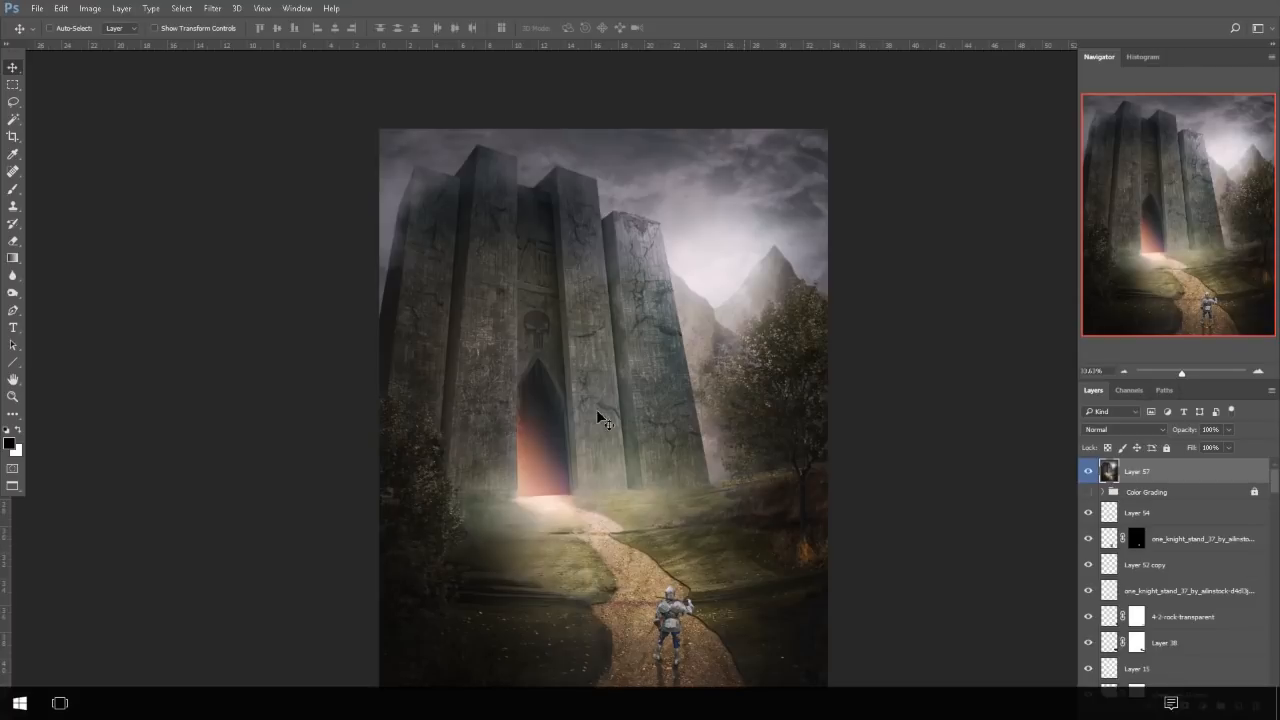
Hide the finished composite on Layer 57 and all red-labelled stone texture layers covering the castle, including Layer 24
{"action": "scroll", "coordinate": [725, 516], "scroll_direction": "up", "scroll_amount": 1}
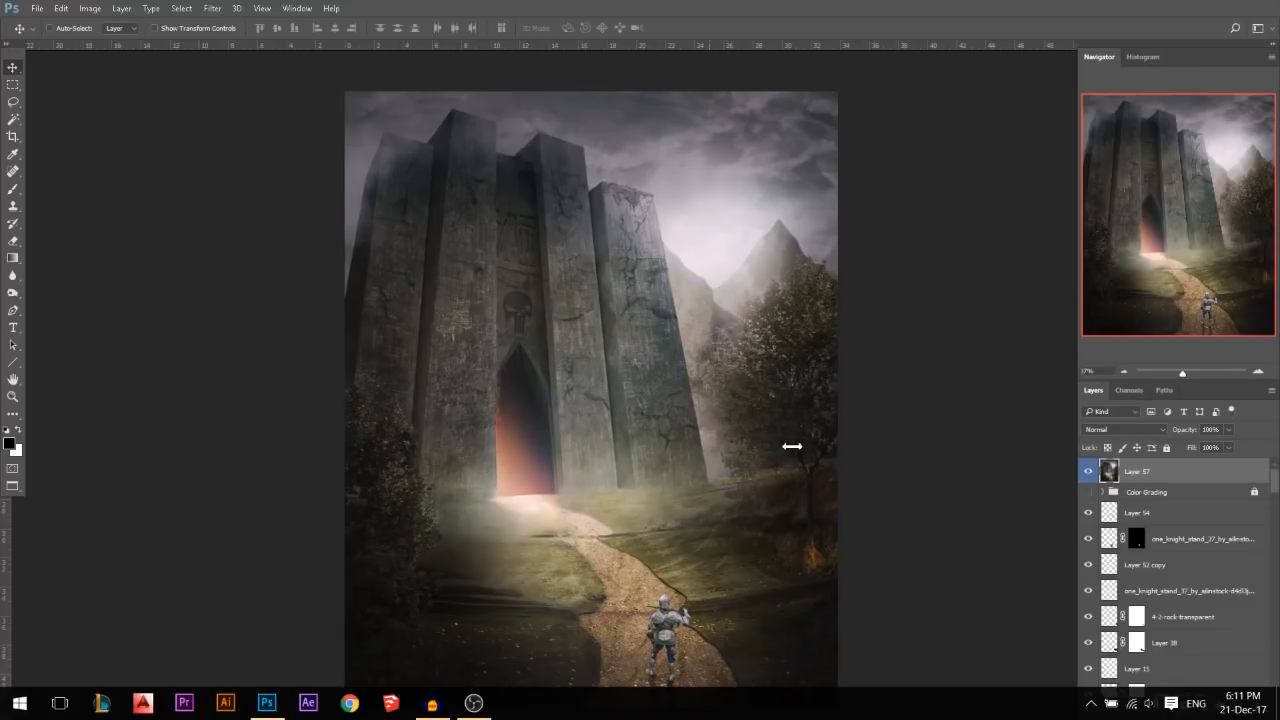
{"action": "left_click", "coordinate": [1089, 472]}
{"action": "left_click_drag", "start_coordinate": [1276, 495], "coordinate": [1276, 668]}
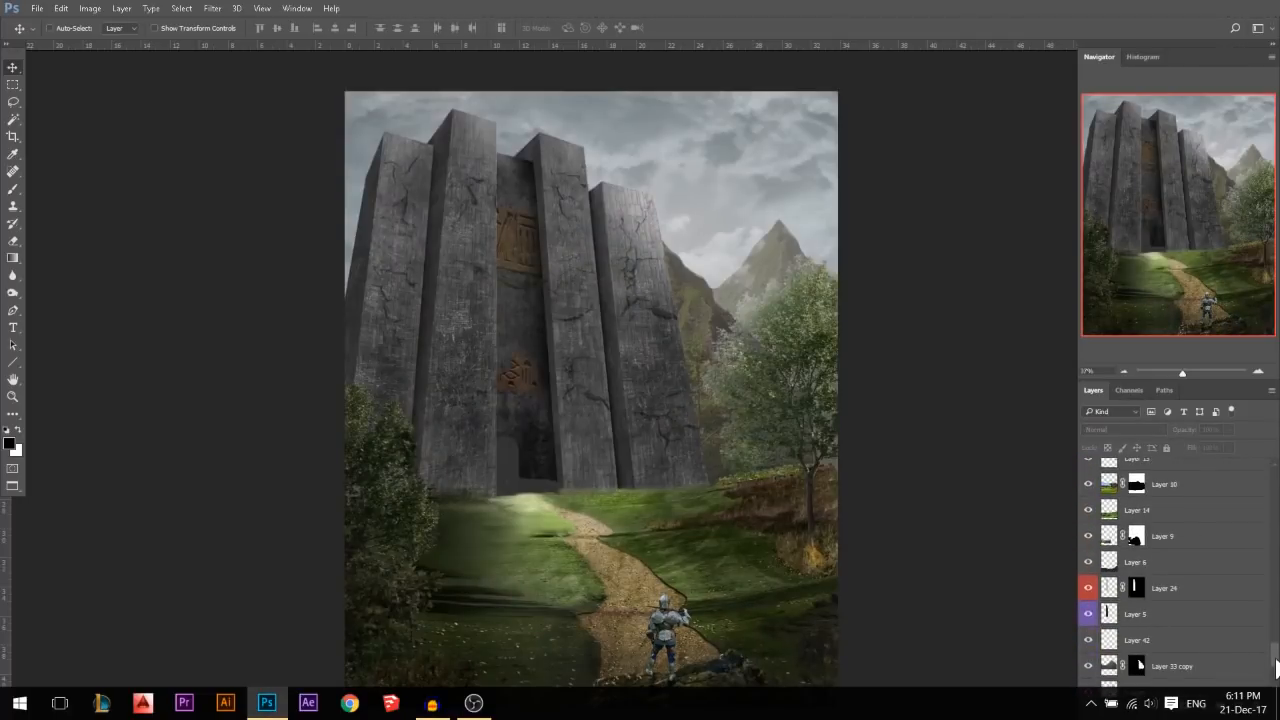
{"action": "left_click", "coordinate": [1089, 588]}
{"action": "scroll", "coordinate": [1180, 600], "scroll_direction": "up", "scroll_amount": 3}
{"action": "left_click_drag", "start_coordinate": [1088, 675], "coordinate": [1081, 470]}
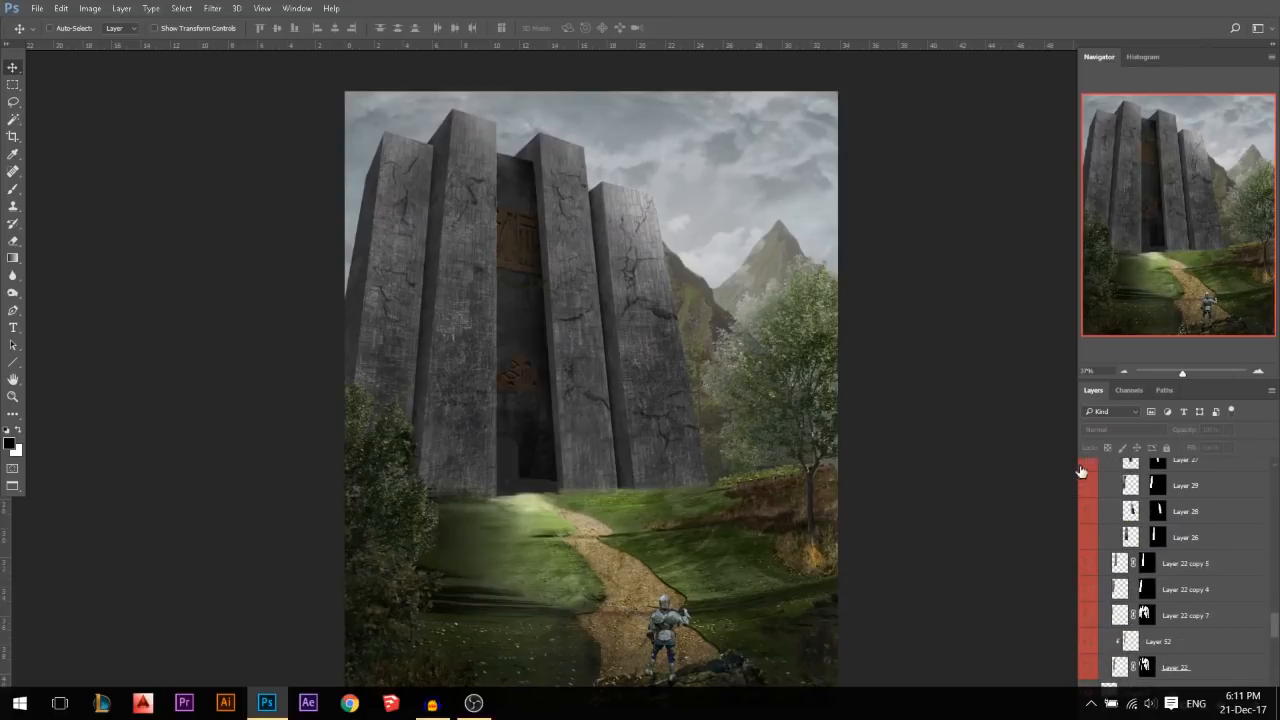
{"action": "left_click_drag", "start_coordinate": [1276, 631], "coordinate": [1276, 591]}
{"action": "left_click", "coordinate": [1090, 530]}
{"action": "left_click_drag", "start_coordinate": [1082, 662], "coordinate": [1092, 470]}
Hide the purple-labelled Layer 5 and Layer 4 so only the flat grey front faces of the towers remain
{"action": "left_click_drag", "start_coordinate": [1276, 591], "coordinate": [1275, 660]}
{"action": "scroll", "coordinate": [1153, 592], "scroll_direction": "up", "scroll_amount": 3}
{"action": "scroll", "coordinate": [1180, 590], "scroll_direction": "down", "scroll_amount": 4}
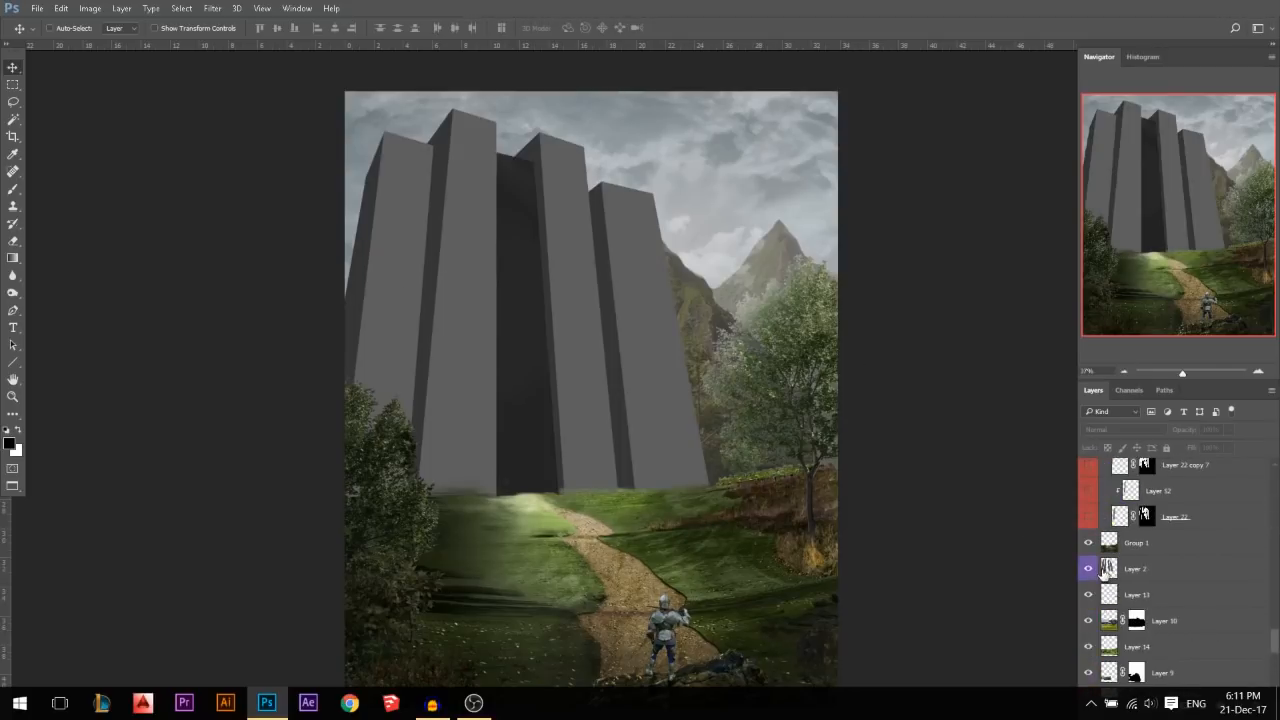
{"action": "left_click", "coordinate": [1088, 516]}
{"action": "left_click", "coordinate": [1088, 672]}
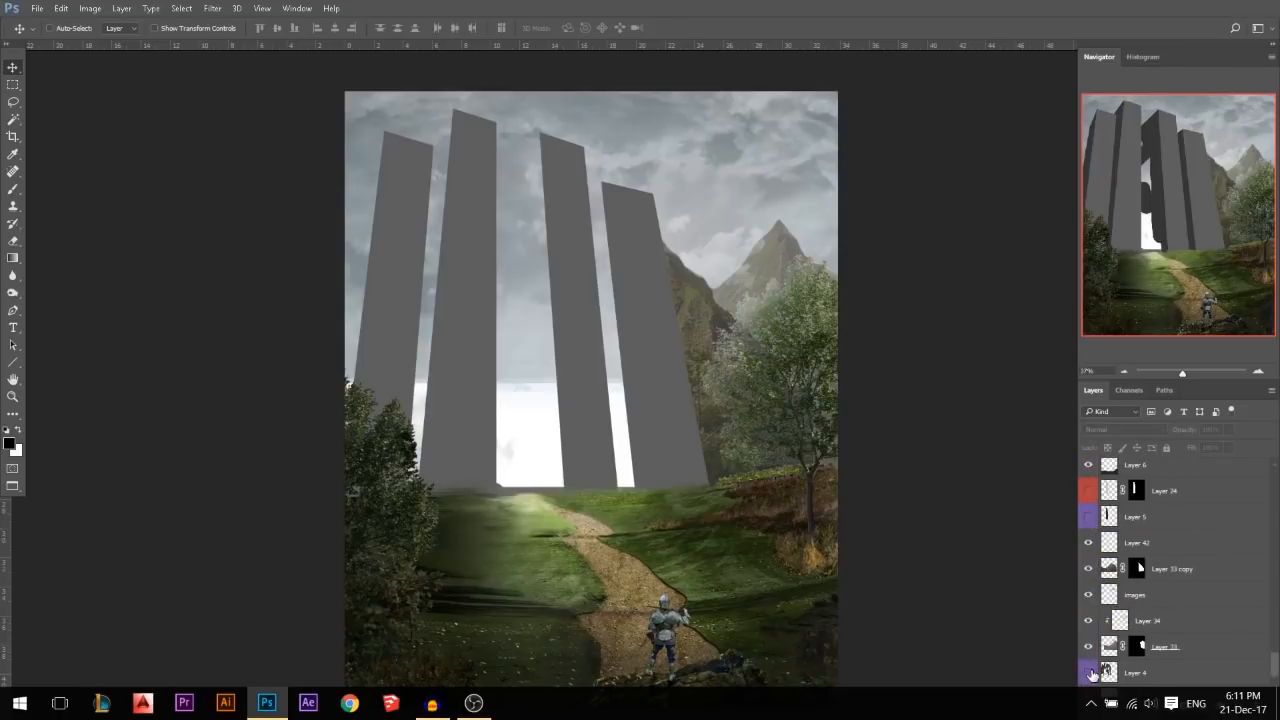
{"action": "scroll", "coordinate": [500, 314], "scroll_direction": "up", "scroll_amount": 2}
{"action": "scroll", "coordinate": [625, 328], "scroll_direction": "down", "scroll_amount": 1}
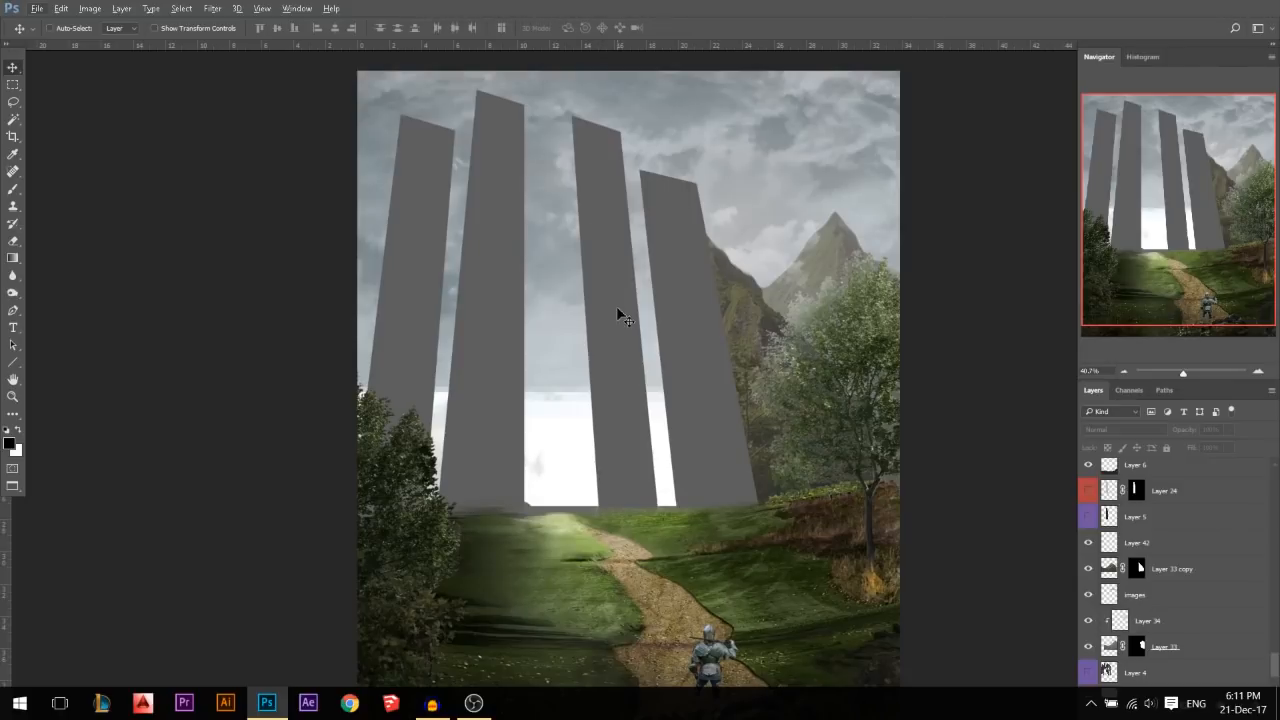
Outline the front face of the third tower on Layer 2 with a four-cornered Polygonal Lasso selection
{"action": "left_click", "coordinate": [607, 262], "text": "ctrl"}
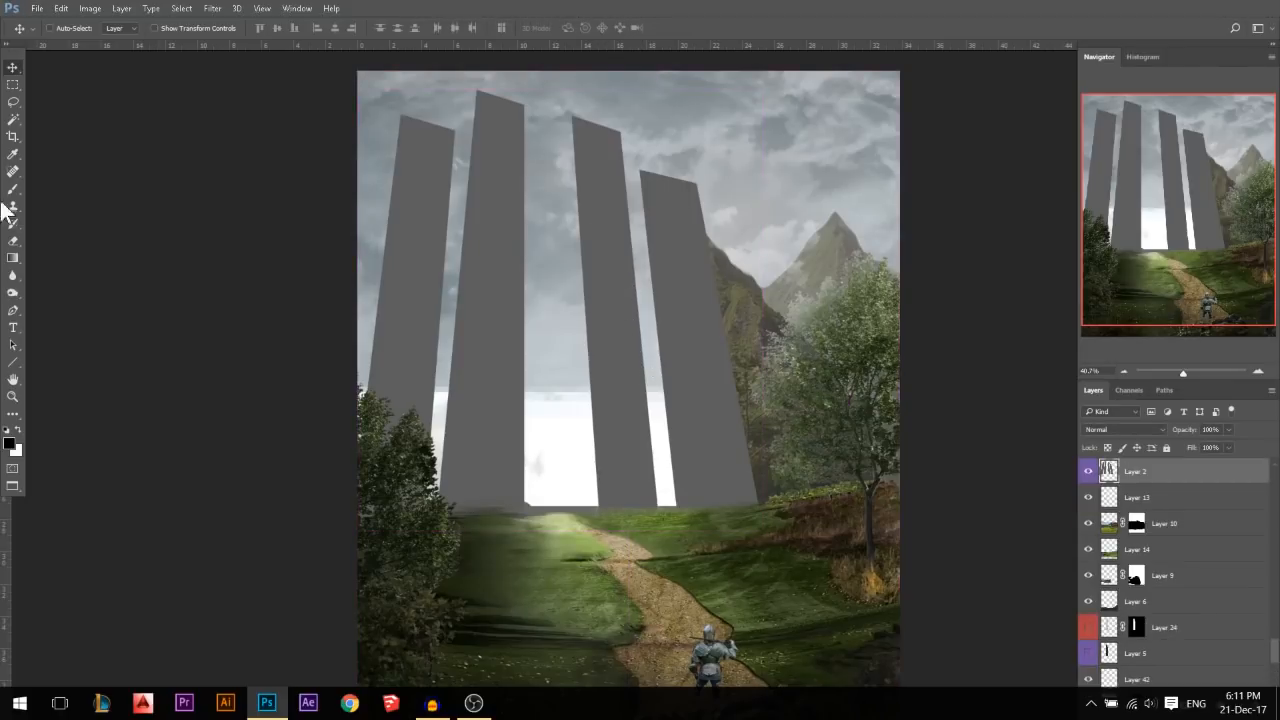
{"action": "right_click", "coordinate": [16, 102]}
{"action": "left_click", "coordinate": [80, 121]}
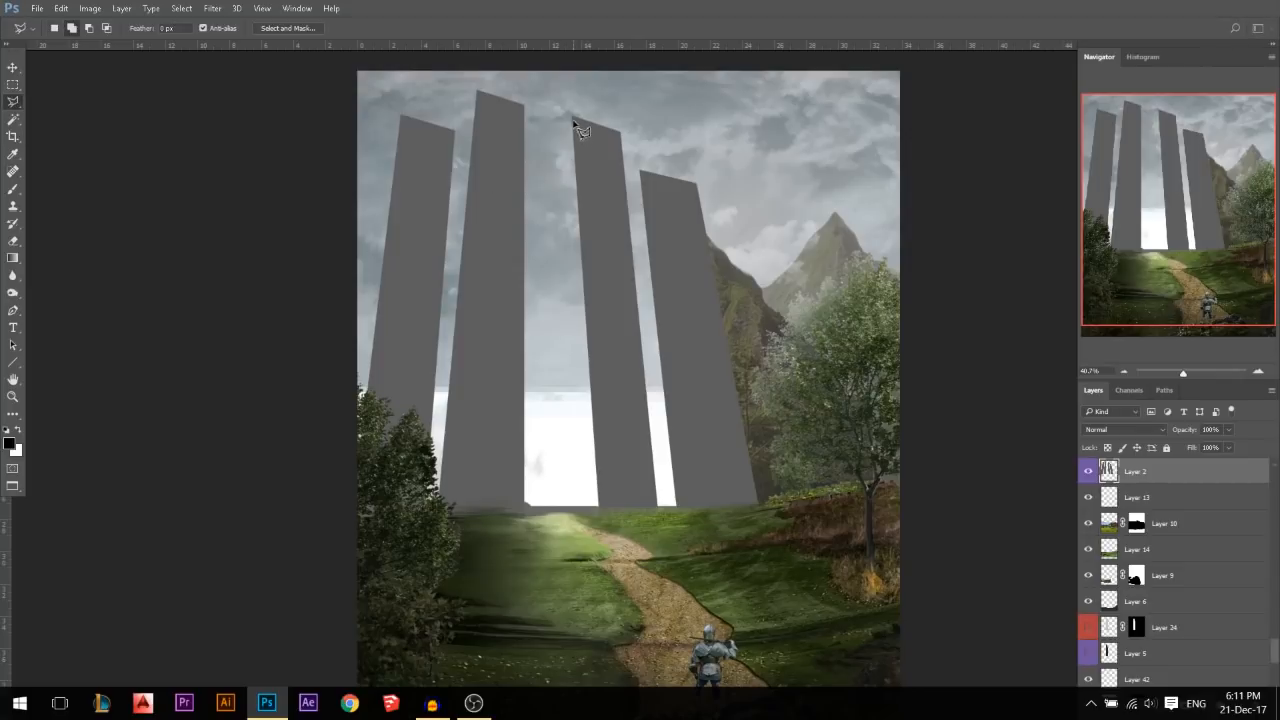
{"action": "left_click", "coordinate": [418, 78]}
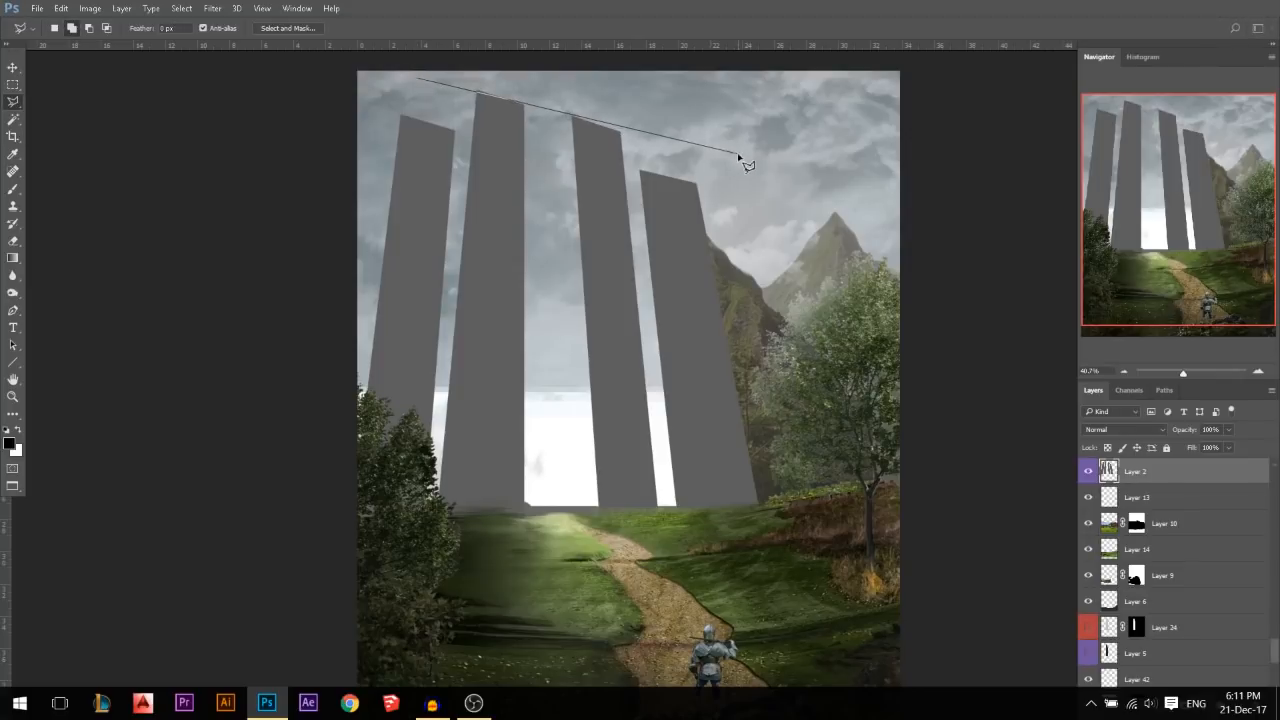
{"action": "key", "text": "Escape"}
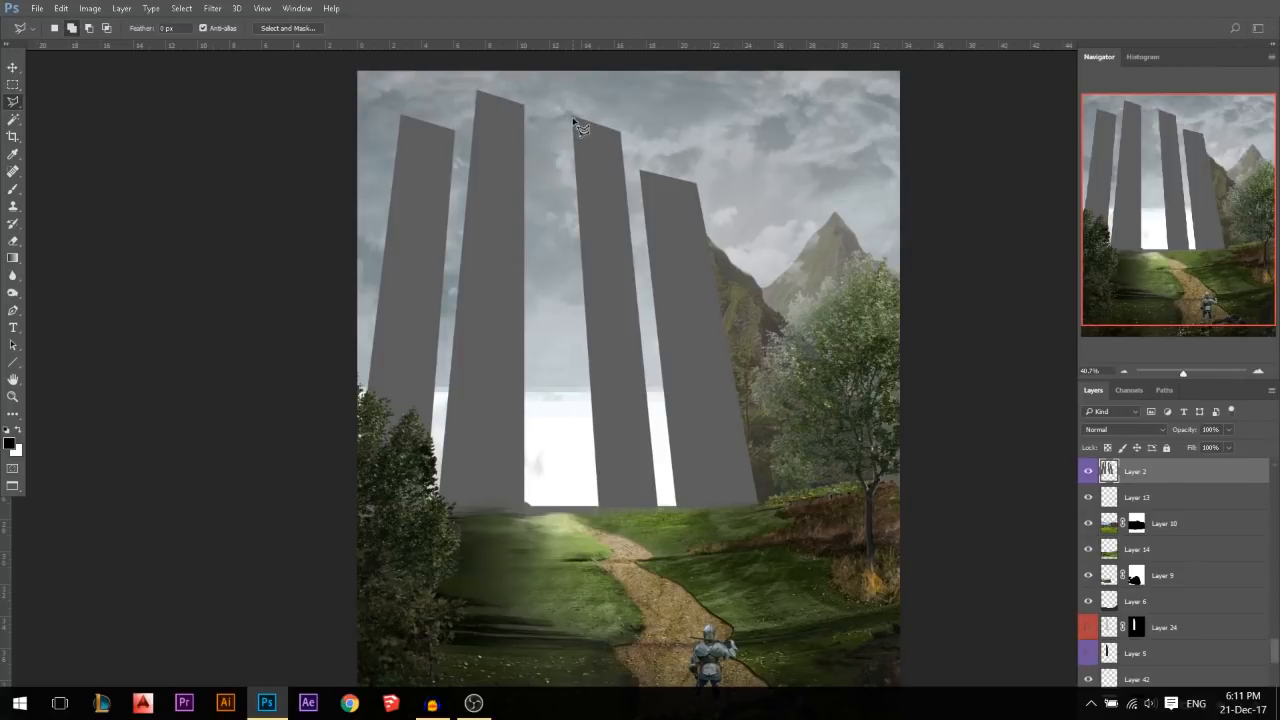
{"action": "left_click", "coordinate": [574, 119]}
{"action": "left_click", "coordinate": [599, 508]}
{"action": "left_click", "coordinate": [656, 506]}
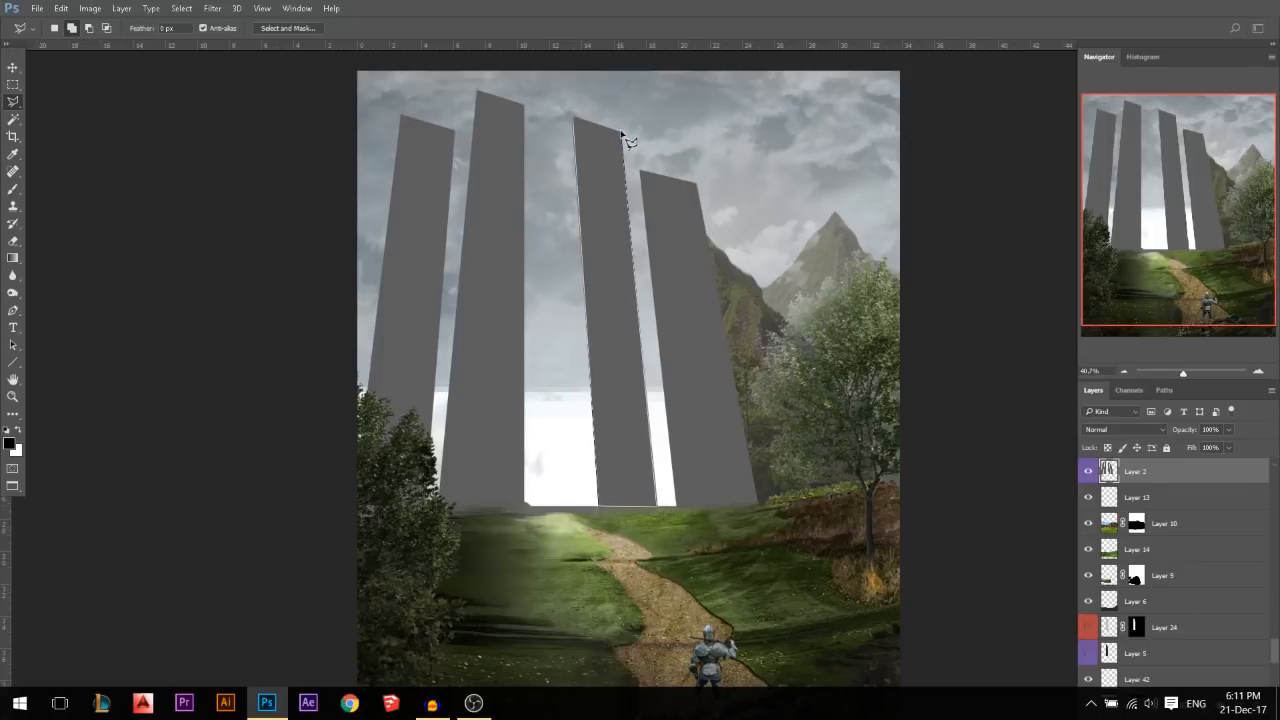
{"action": "double_click", "coordinate": [621, 133]}
Try the grey 5e5e5e as foreground color, discard it, and clear the tower selection
{"action": "left_click", "coordinate": [9, 443]}
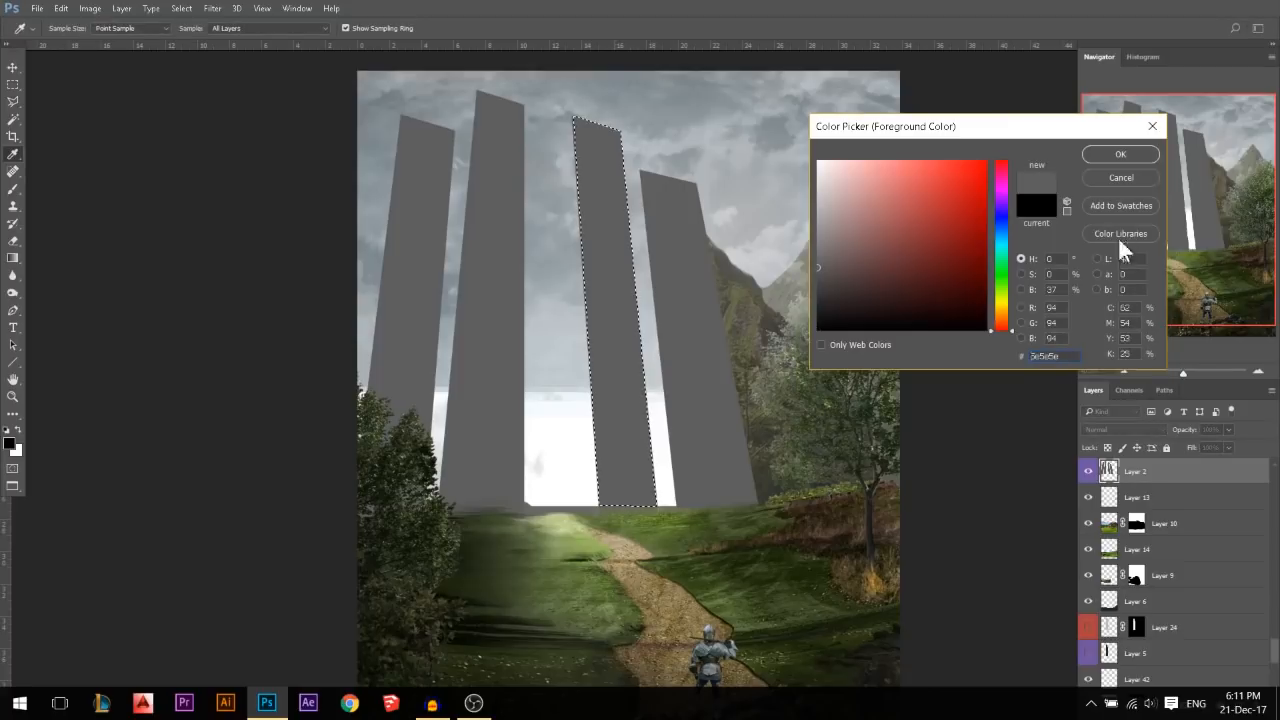
{"action": "left_click", "coordinate": [1110, 180]}
{"action": "left_click", "coordinate": [13, 67]}
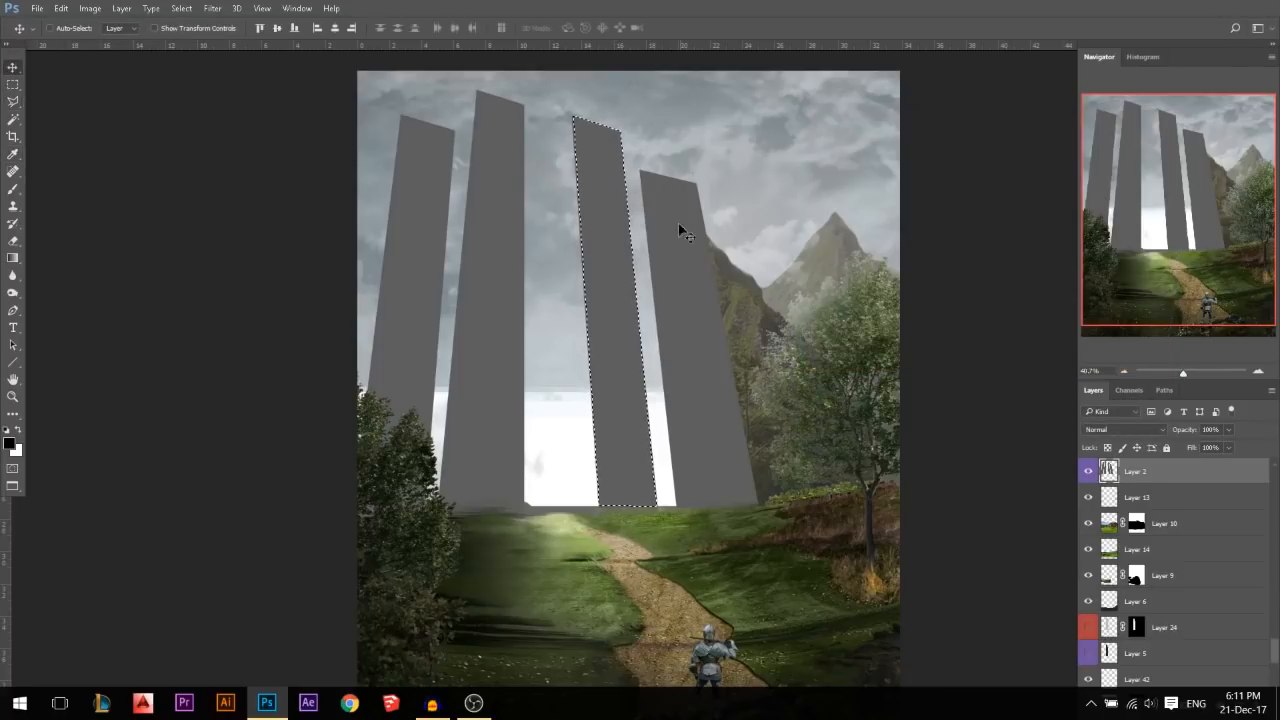
{"action": "key", "text": "ctrl+d"}
Show the towers' dark side faces on Layer 4 and the dark central wall on Layer 5 again
{"action": "left_click", "coordinate": [1088, 655]}
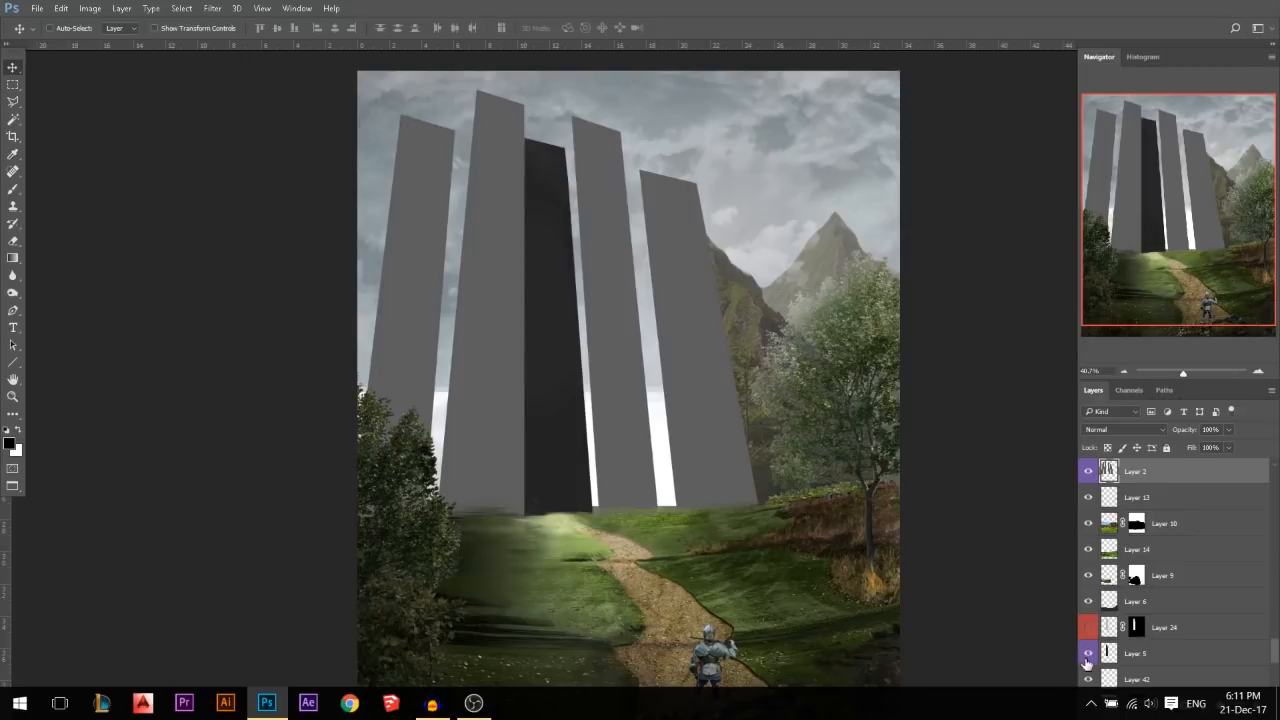
{"action": "left_click", "coordinate": [1087, 656]}
{"action": "scroll", "coordinate": [1104, 478], "scroll_direction": "down", "scroll_amount": 5}
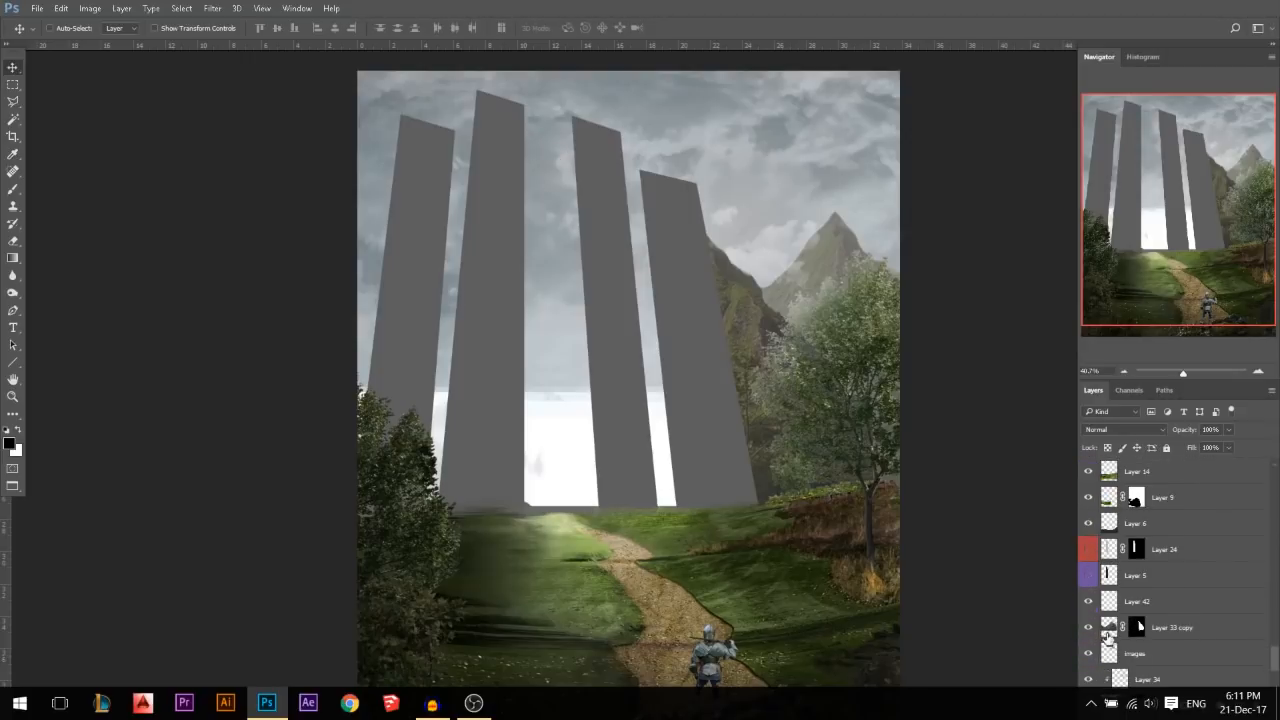
{"action": "left_click", "coordinate": [1087, 680]}
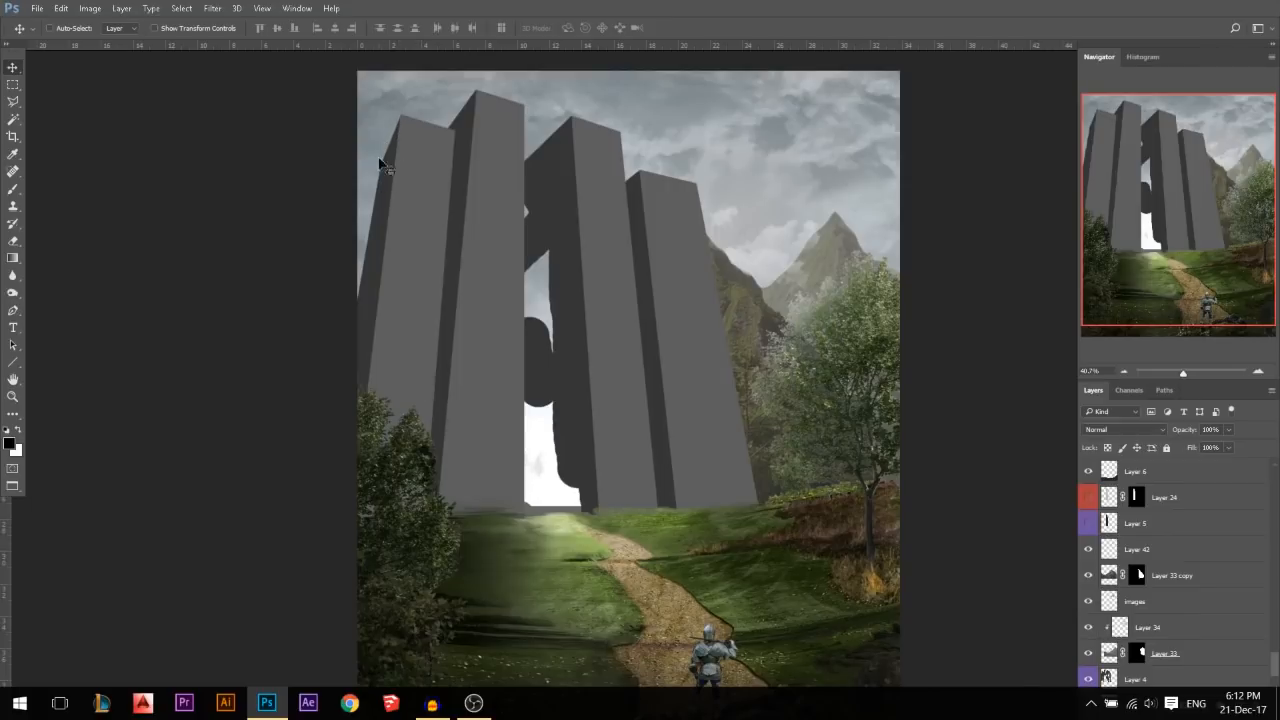
{"action": "left_click", "coordinate": [1088, 524]}
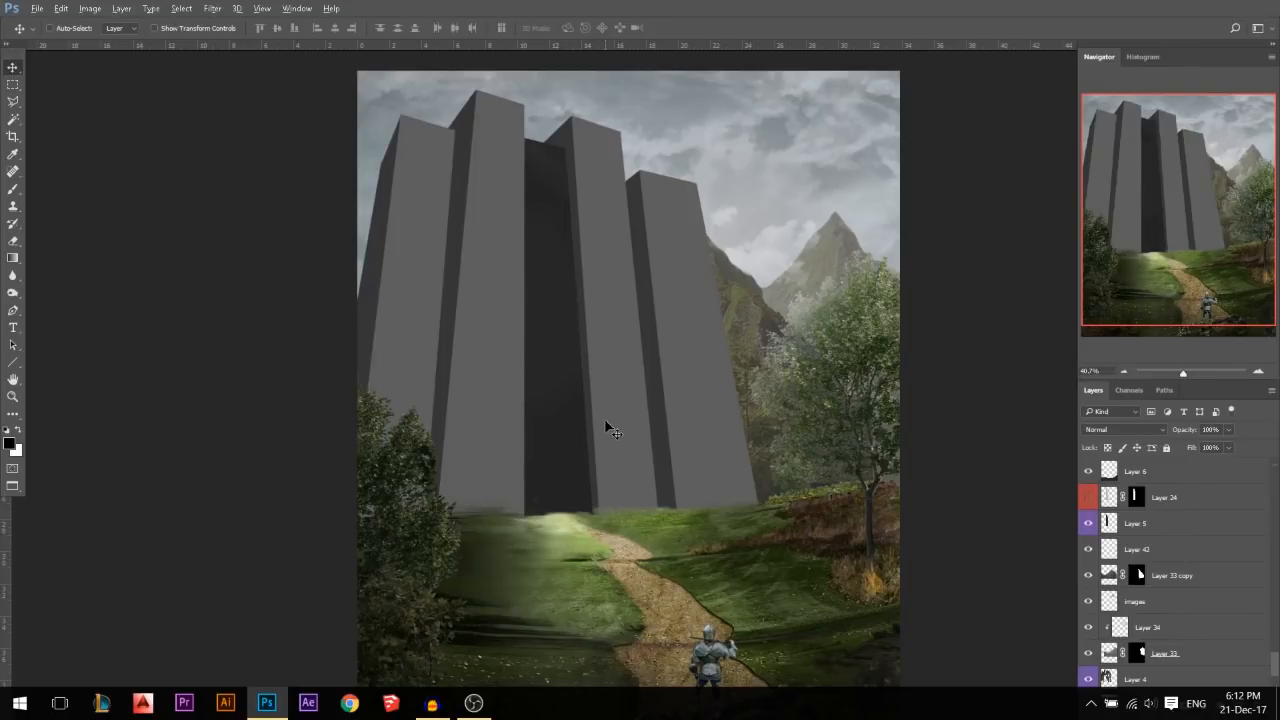
{"action": "scroll", "coordinate": [604, 427], "scroll_direction": "down", "scroll_amount": 1}
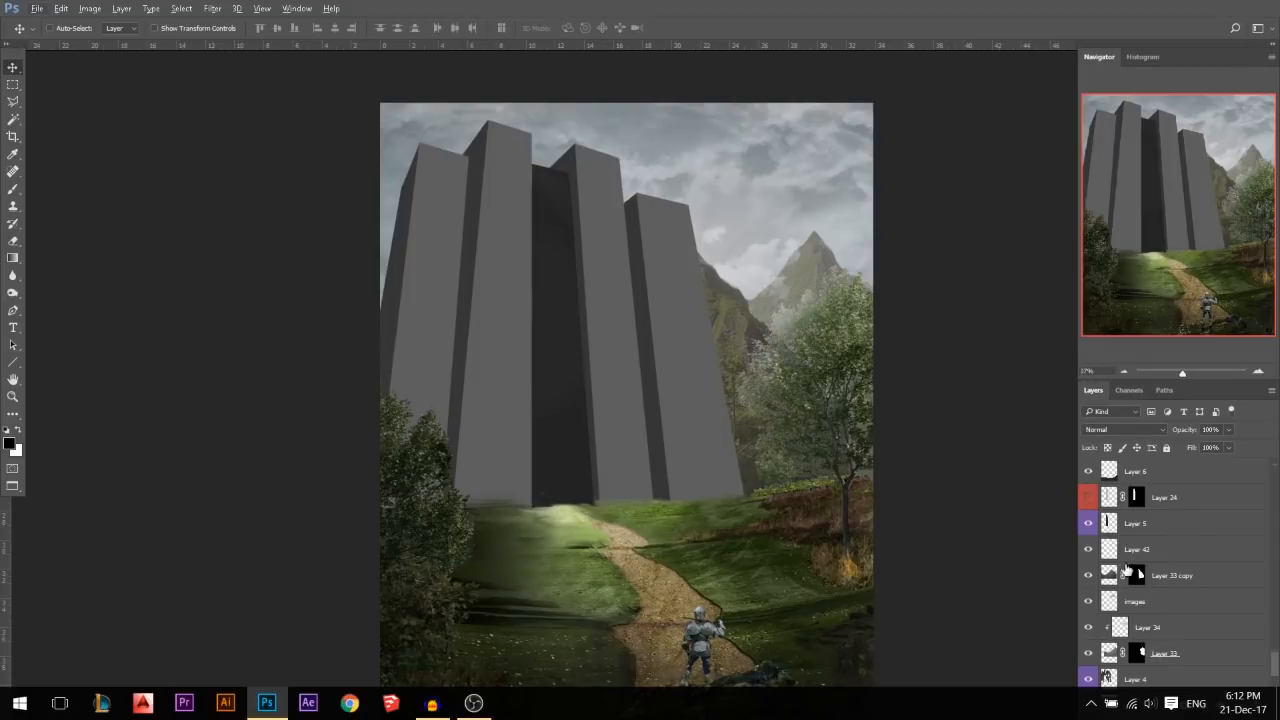
Toggle Layer 24's texture over the central wall for comparison and leave it shown
{"action": "scroll", "coordinate": [1127, 570], "scroll_direction": "up", "scroll_amount": 2}
{"action": "left_click", "coordinate": [1090, 550]}
{"action": "left_click", "coordinate": [1090, 550]}
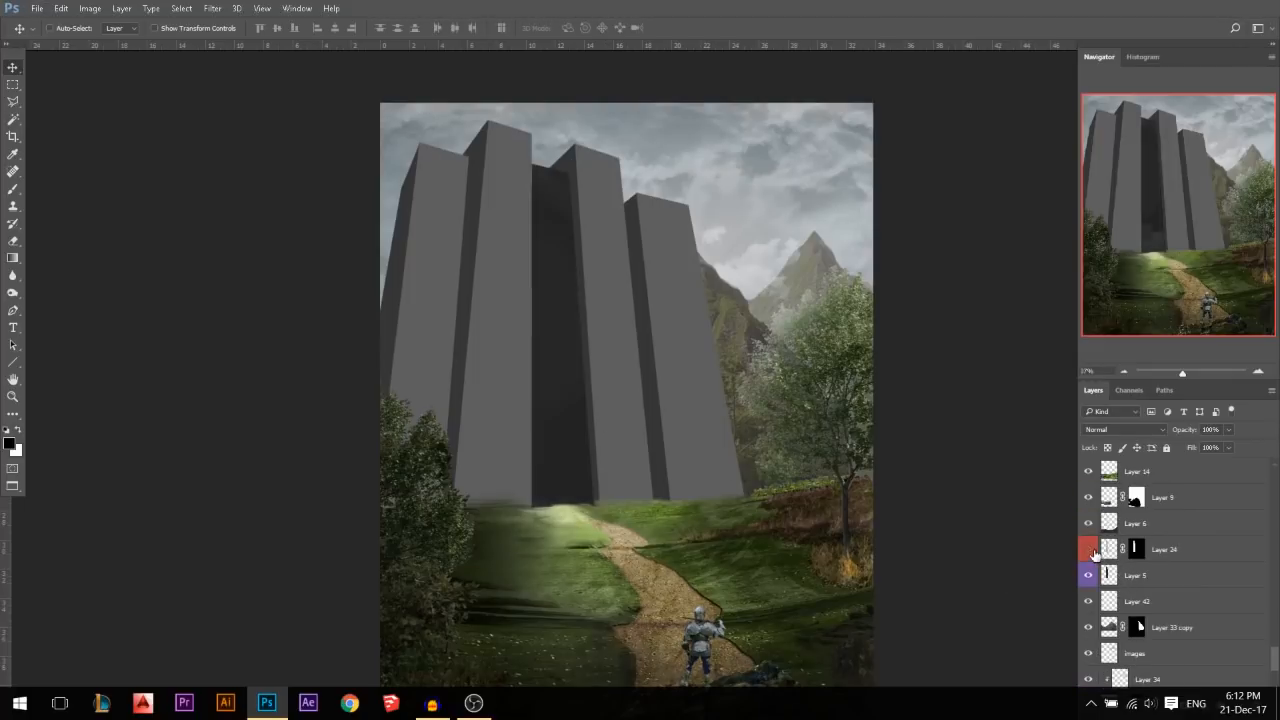
{"action": "scroll", "coordinate": [586, 260], "scroll_direction": "up", "scroll_amount": 3}
{"action": "scroll", "coordinate": [543, 229], "scroll_direction": "up", "scroll_amount": 3}
{"action": "scroll", "coordinate": [581, 275], "scroll_direction": "down", "scroll_amount": 3}
{"action": "left_click", "coordinate": [1090, 550]}
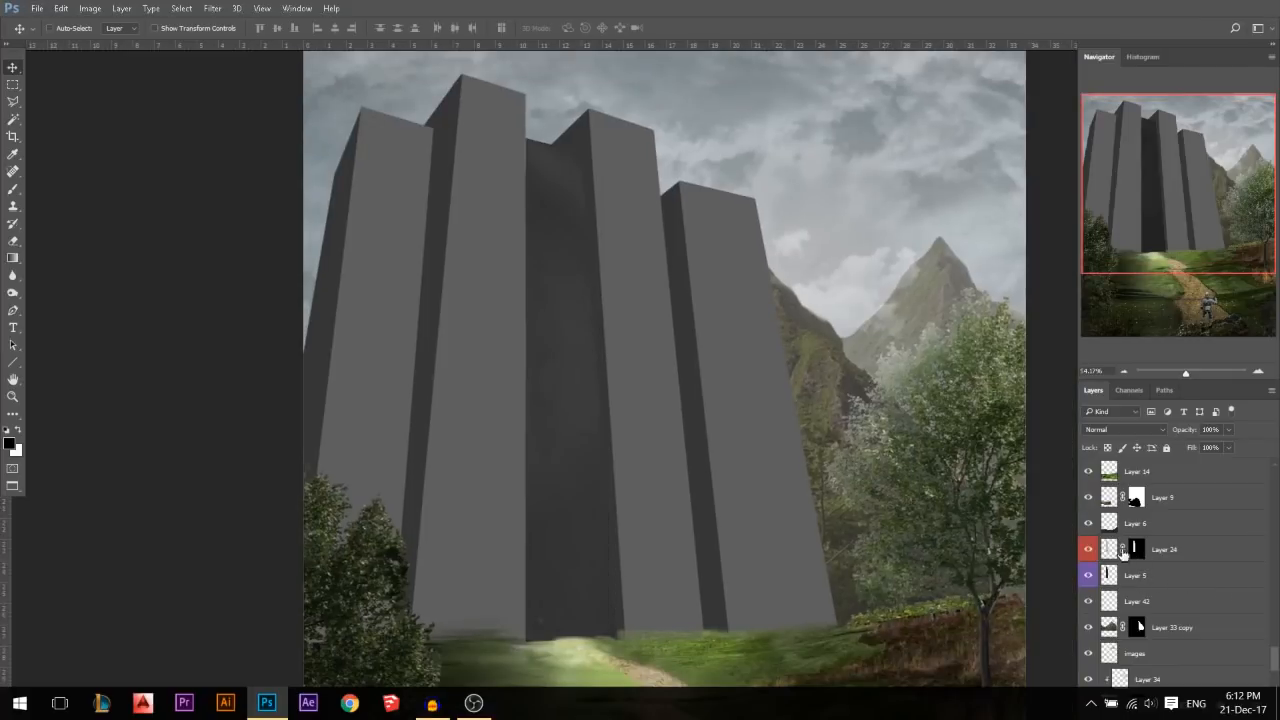
Disable Layer 24's mask and set its blend mode to Normal, undoing the trial move of the texture
{"action": "left_click", "coordinate": [1136, 550], "text": "shift"}
{"action": "left_click", "coordinate": [1117, 550]}
{"action": "left_click", "coordinate": [1120, 429]}
{"action": "left_click", "coordinate": [1105, 430]}
{"action": "left_click_drag", "start_coordinate": [612, 358], "coordinate": [702, 309]}
{"action": "key", "text": "ctrl+z"}
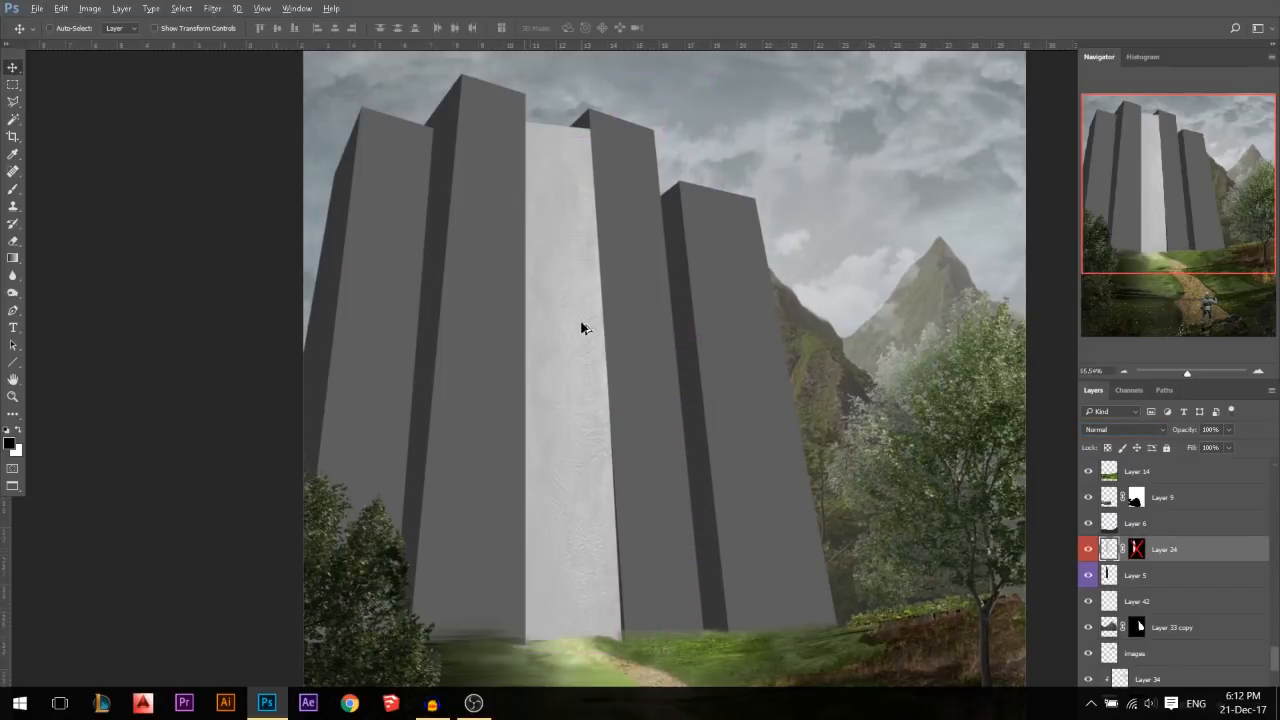
Examine the unmasked texture on the central wall both up close and against the whole castle
{"action": "scroll", "coordinate": [557, 269], "scroll_direction": "up", "scroll_amount": 6}
{"action": "scroll", "coordinate": [614, 360], "scroll_direction": "down", "scroll_amount": 7}
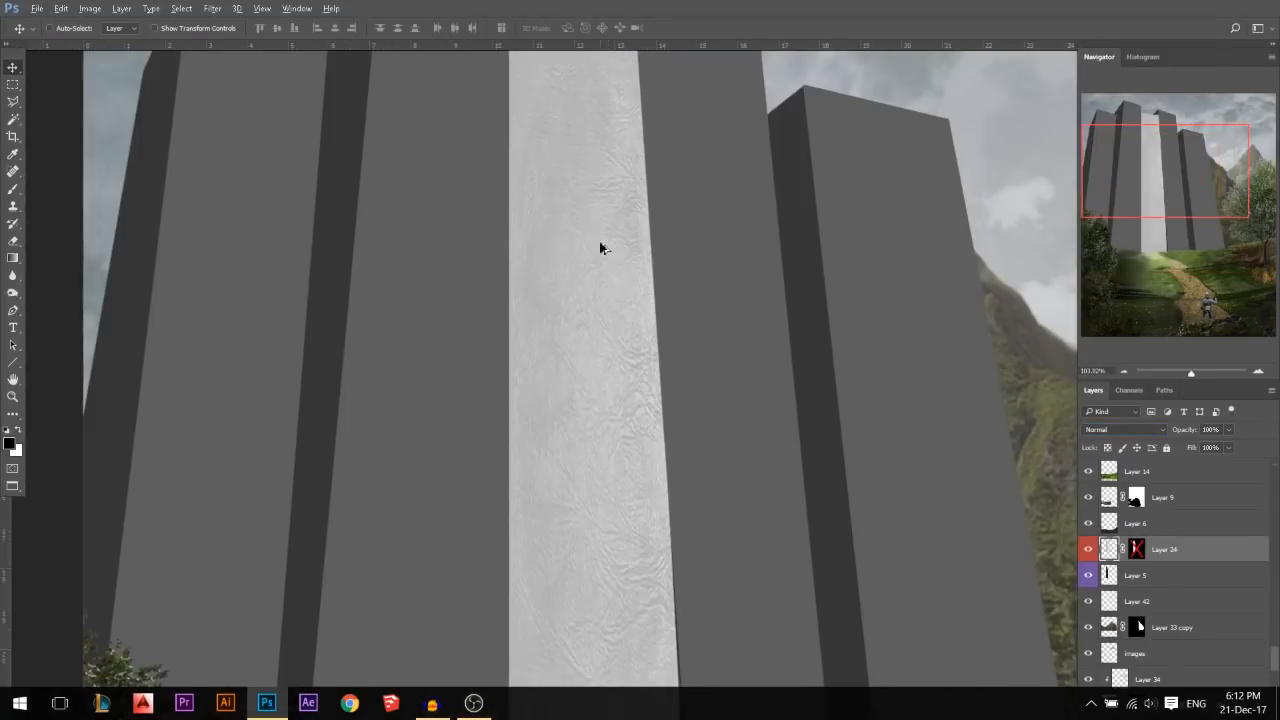
{"action": "scroll", "coordinate": [600, 346], "scroll_direction": "down", "scroll_amount": 5}
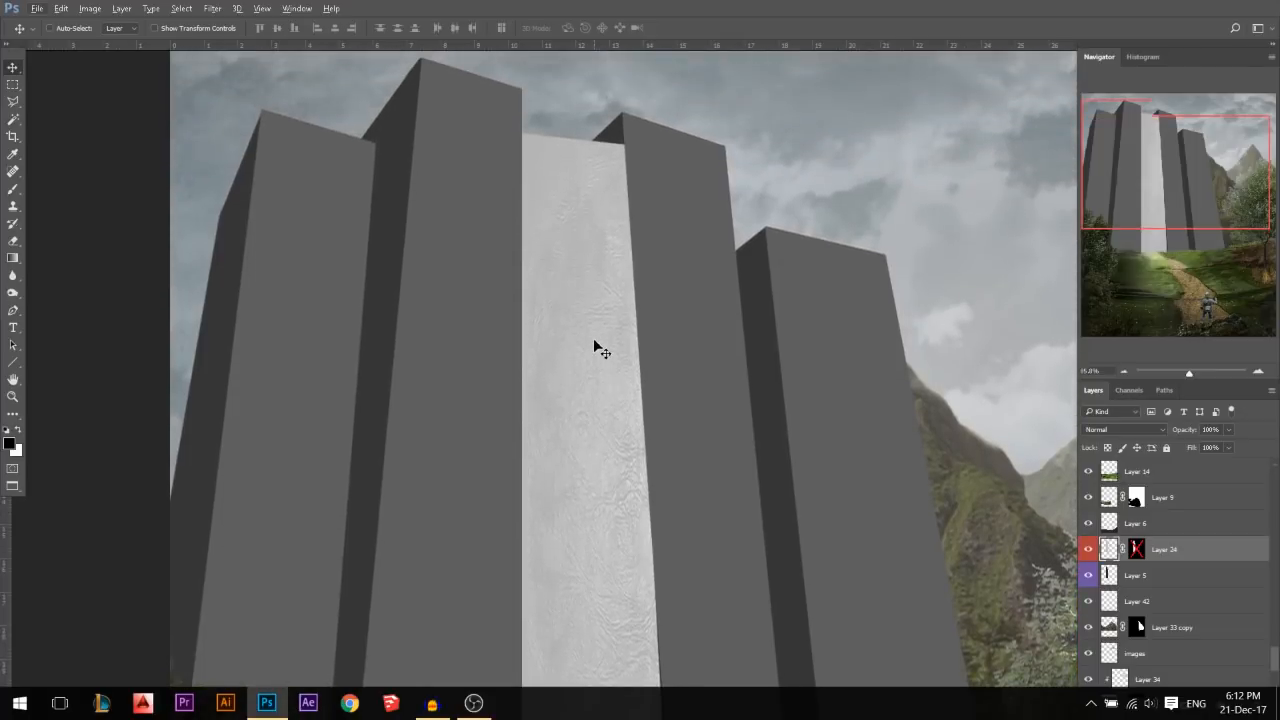
{"action": "scroll", "coordinate": [537, 520], "scroll_direction": "up", "scroll_amount": 2}
{"action": "scroll", "coordinate": [627, 196], "scroll_direction": "up", "scroll_amount": 1}
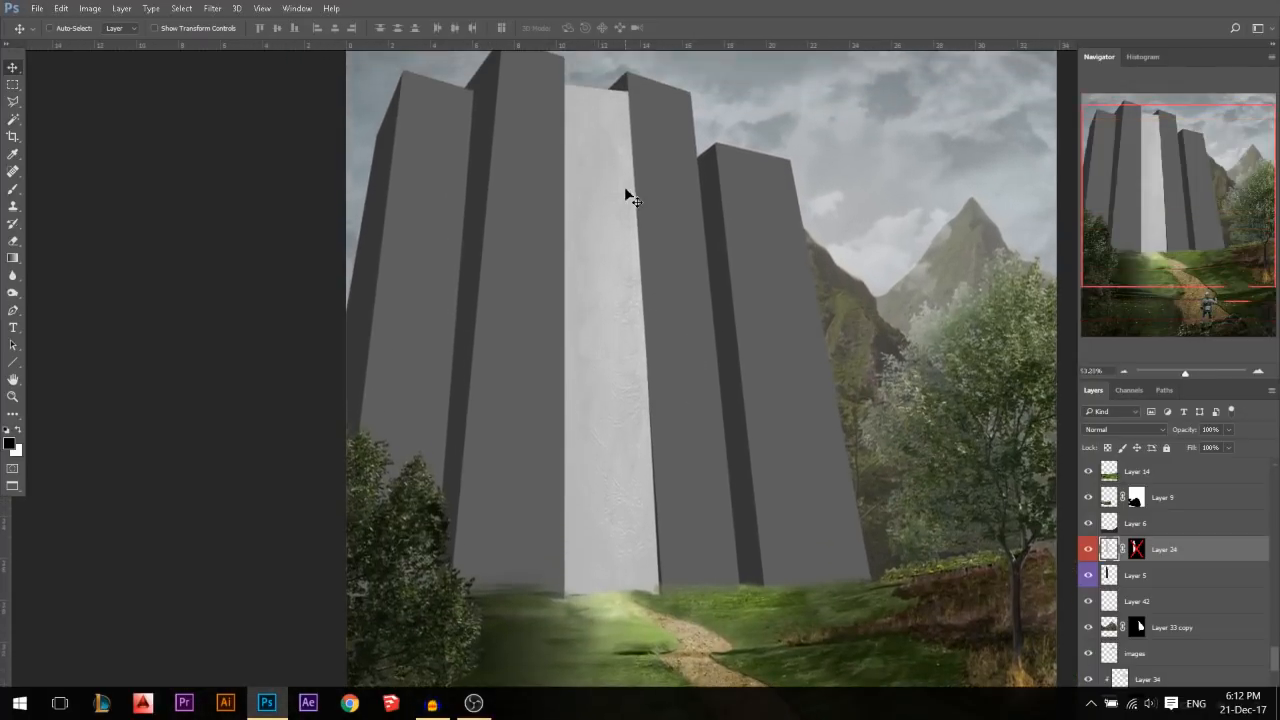
{"action": "scroll", "coordinate": [625, 276], "scroll_direction": "up", "scroll_amount": 2}
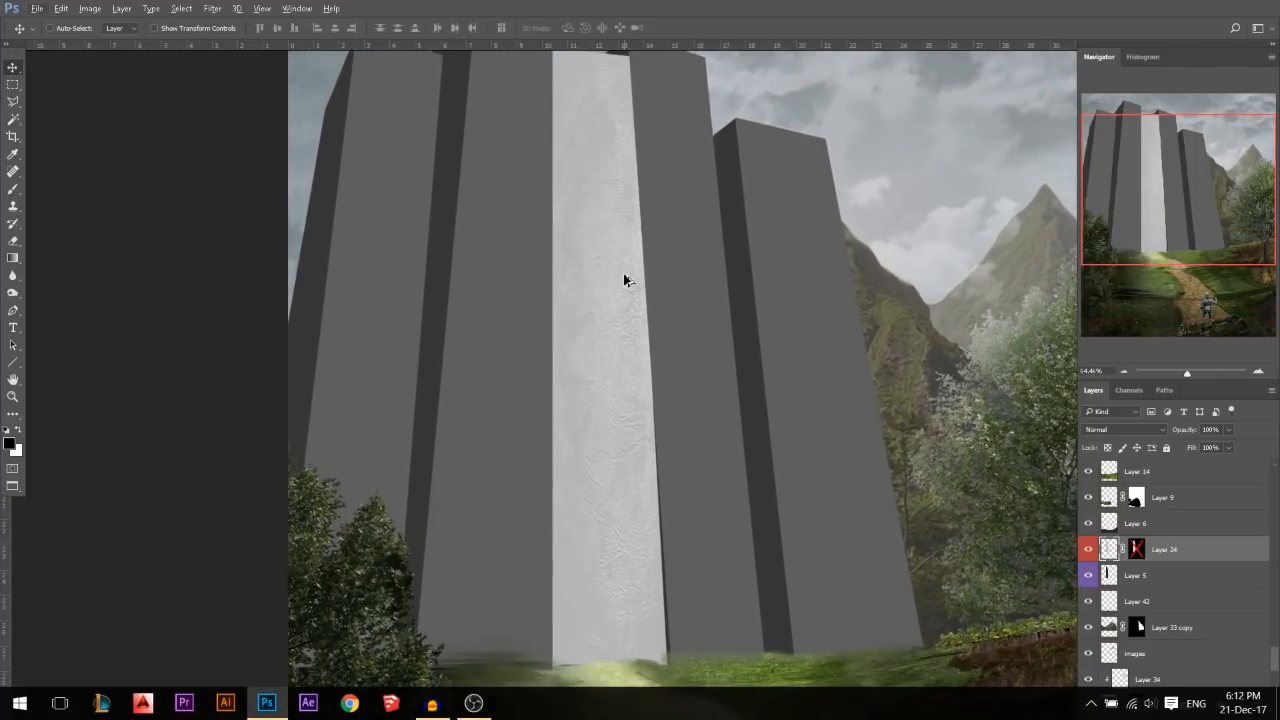
{"action": "scroll", "coordinate": [624, 276], "scroll_direction": "up", "scroll_amount": 6}
{"action": "scroll", "coordinate": [624, 279], "scroll_direction": "down", "scroll_amount": 5}
{"action": "scroll", "coordinate": [617, 349], "scroll_direction": "up", "scroll_amount": 1}
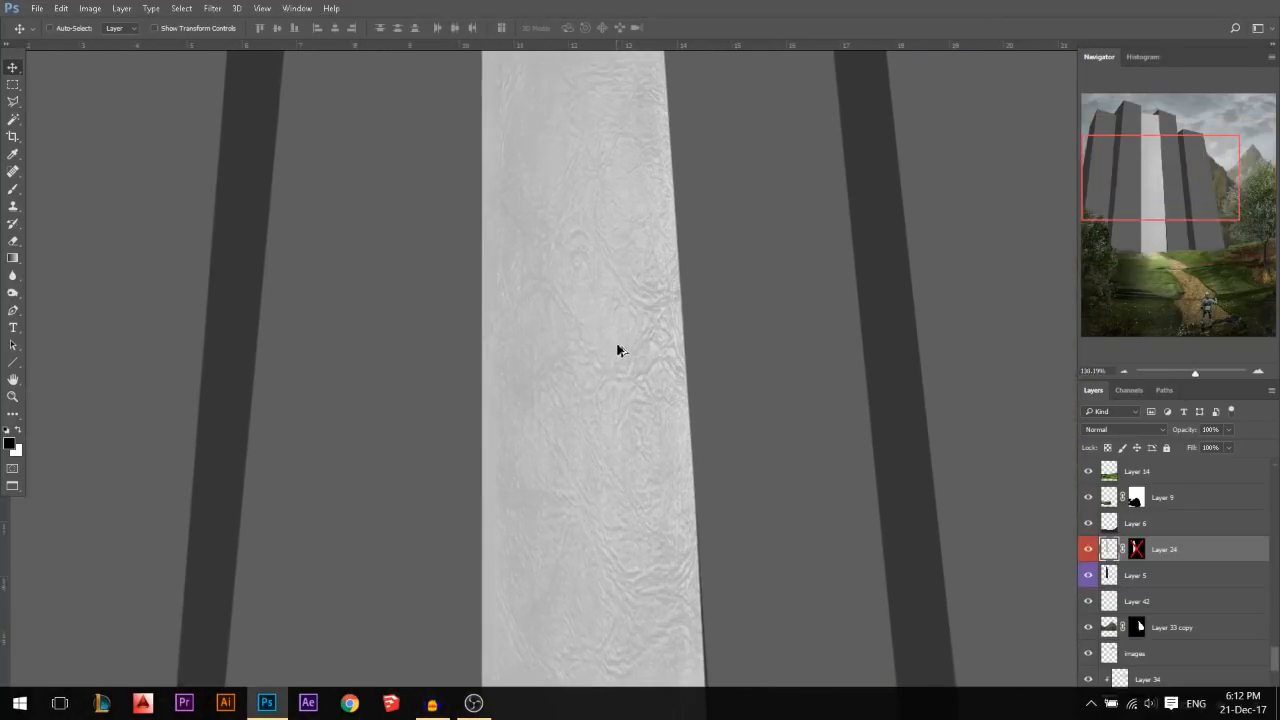
{"action": "scroll", "coordinate": [617, 349], "scroll_direction": "up", "scroll_amount": 2}
{"action": "scroll", "coordinate": [617, 363], "scroll_direction": "down", "scroll_amount": 6}
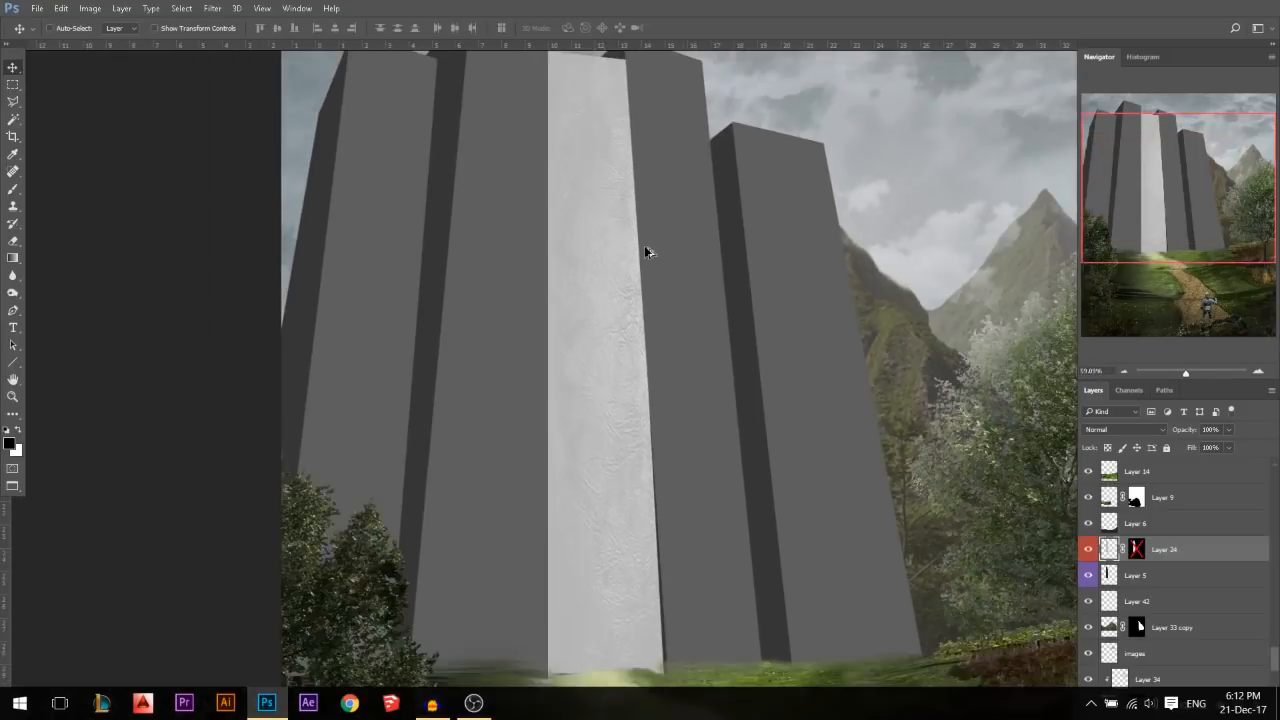
{"action": "scroll", "coordinate": [561, 273], "scroll_direction": "down", "scroll_amount": 1}
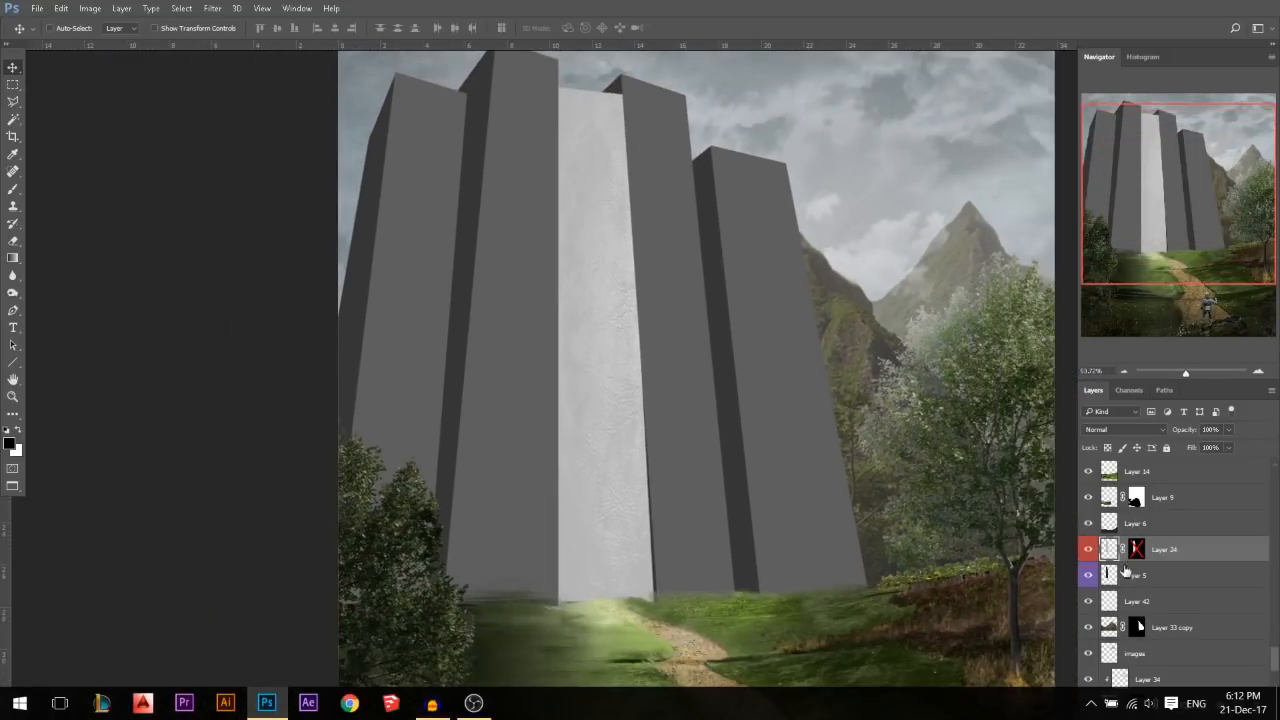
Delete Layer 24's mask and reposition its texture over the dark central wall
{"action": "right_click", "coordinate": [1137, 553]}
{"action": "left_click", "coordinate": [1140, 436]}
{"action": "left_click_drag", "start_coordinate": [673, 316], "coordinate": [605, 292]}
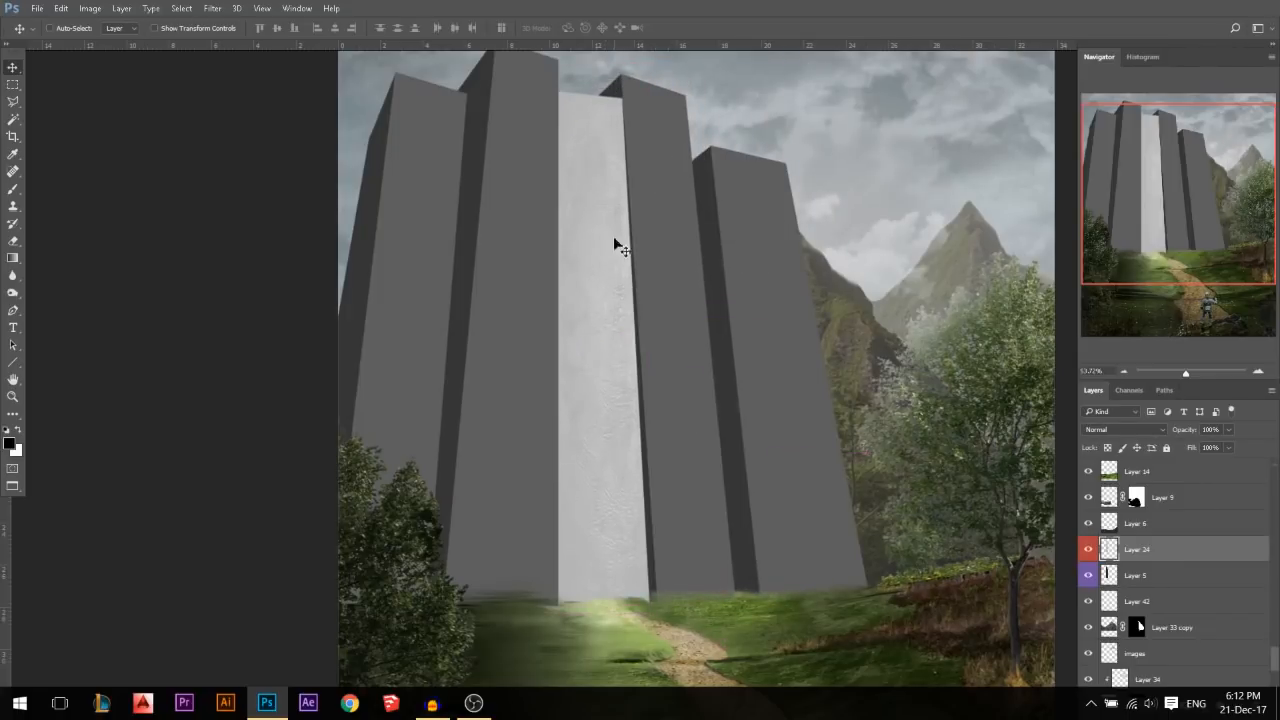
Load the outline of the central wall on Layer 5 as a selection, with Layer 24 shown and active
{"action": "left_click", "coordinate": [1088, 550]}
{"action": "left_click", "coordinate": [1088, 577]}
{"action": "left_click", "coordinate": [1088, 577]}
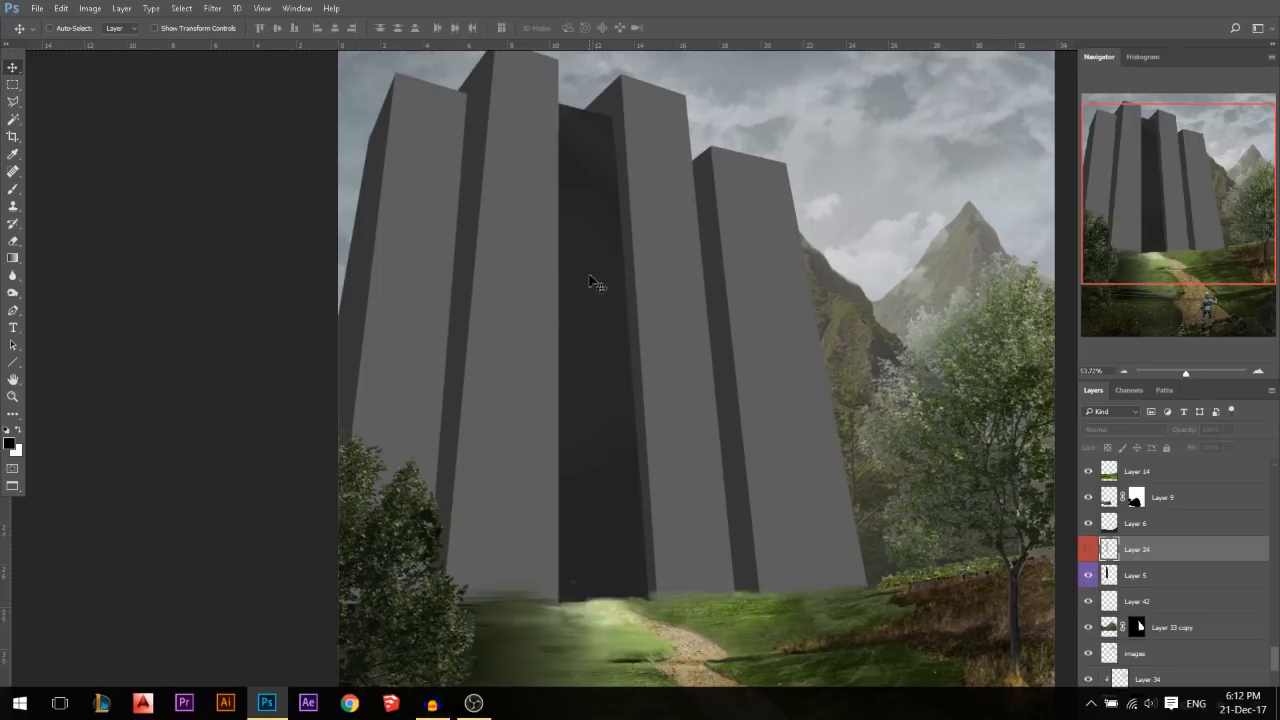
{"action": "left_click_drag", "start_coordinate": [1141, 561], "coordinate": [1118, 578]}
{"action": "left_click", "coordinate": [1110, 575], "text": "ctrl"}
{"action": "left_click", "coordinate": [1088, 549]}
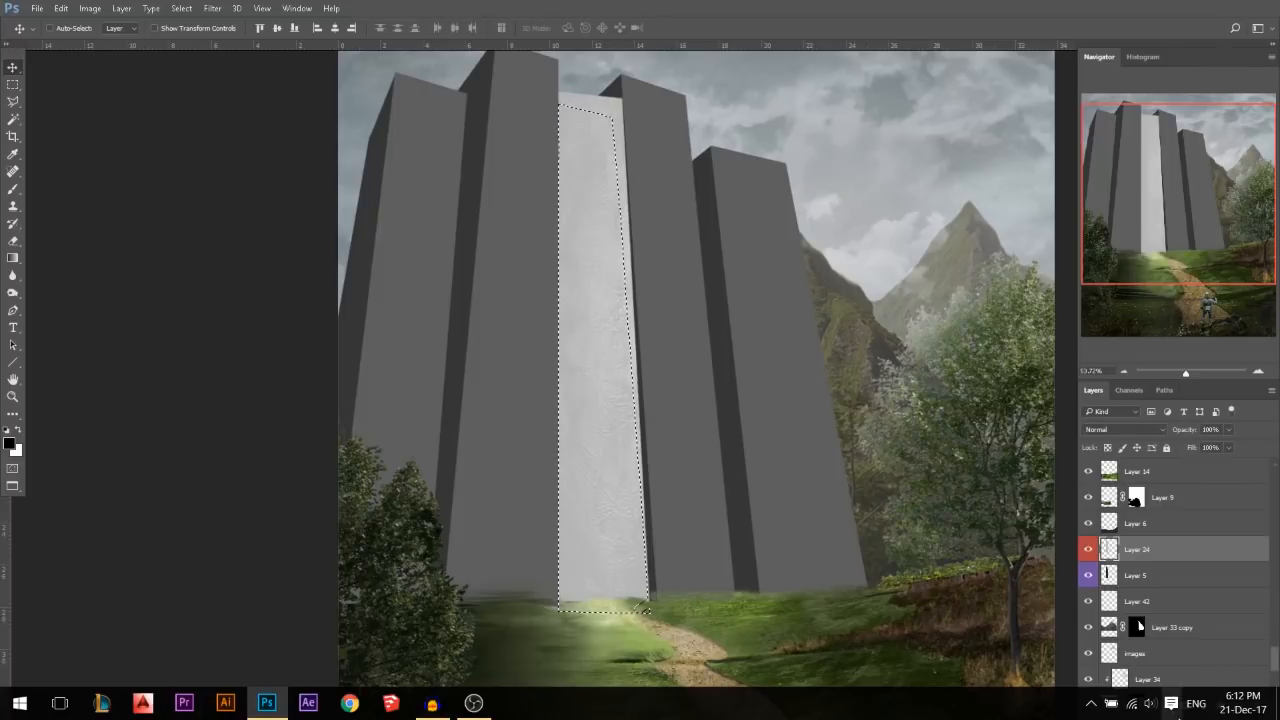
Return to the standard screen mode and add a mask to Layer 24 from the central wall selection
{"action": "scroll", "coordinate": [1171, 663], "scroll_direction": "down", "scroll_amount": 1}
{"action": "scroll", "coordinate": [1173, 662], "scroll_direction": "up", "scroll_amount": 1}
{"action": "key", "text": "f"}
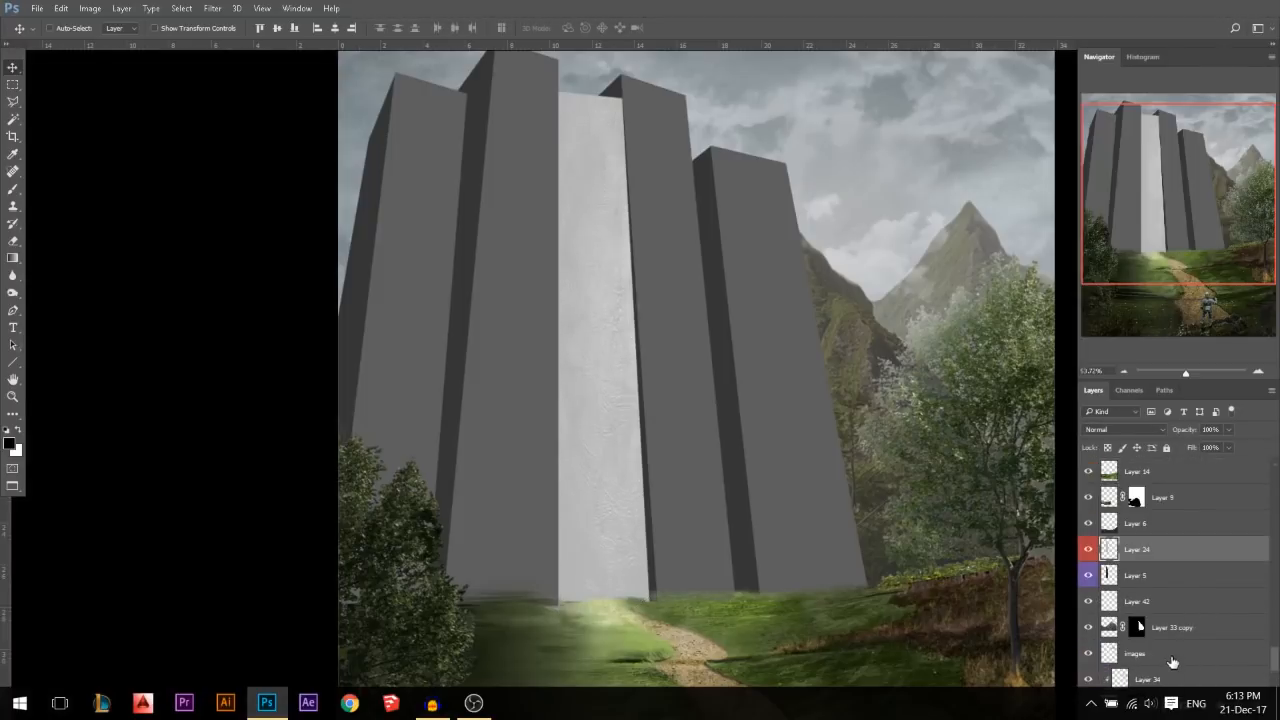
{"action": "key", "text": "f"}
{"action": "key", "text": "f"}
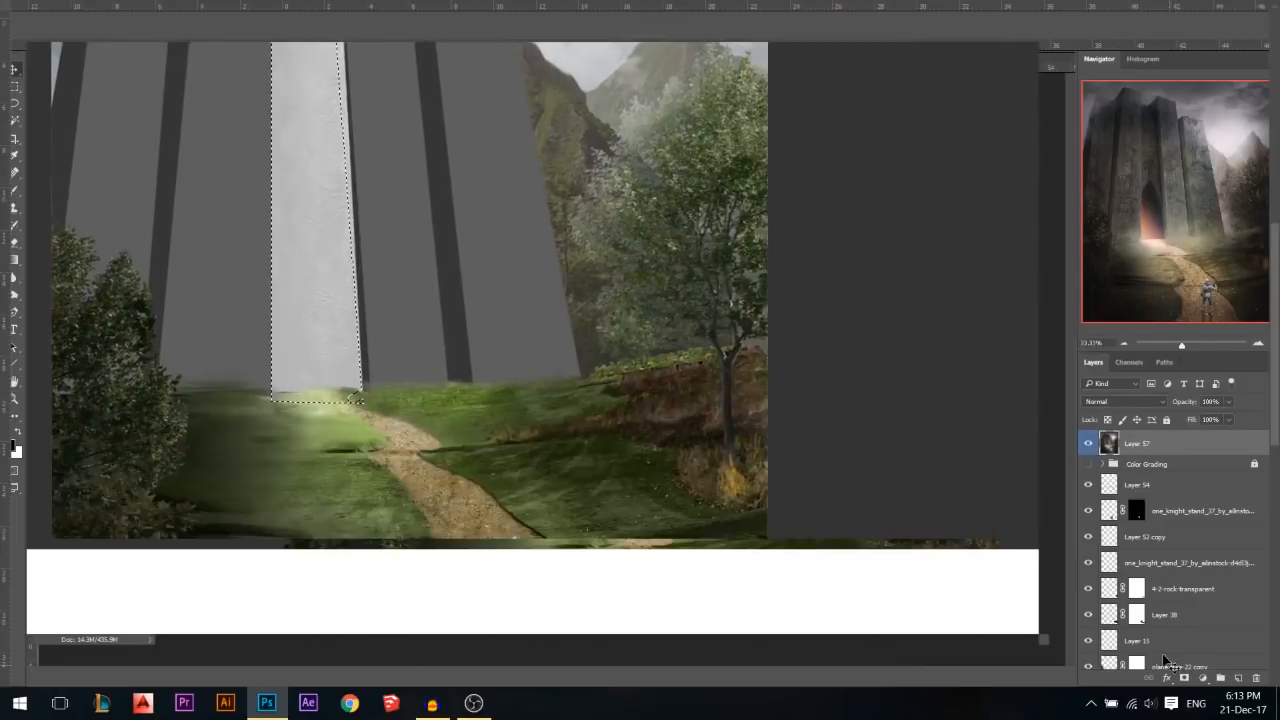
{"action": "left_click", "coordinate": [1185, 678]}
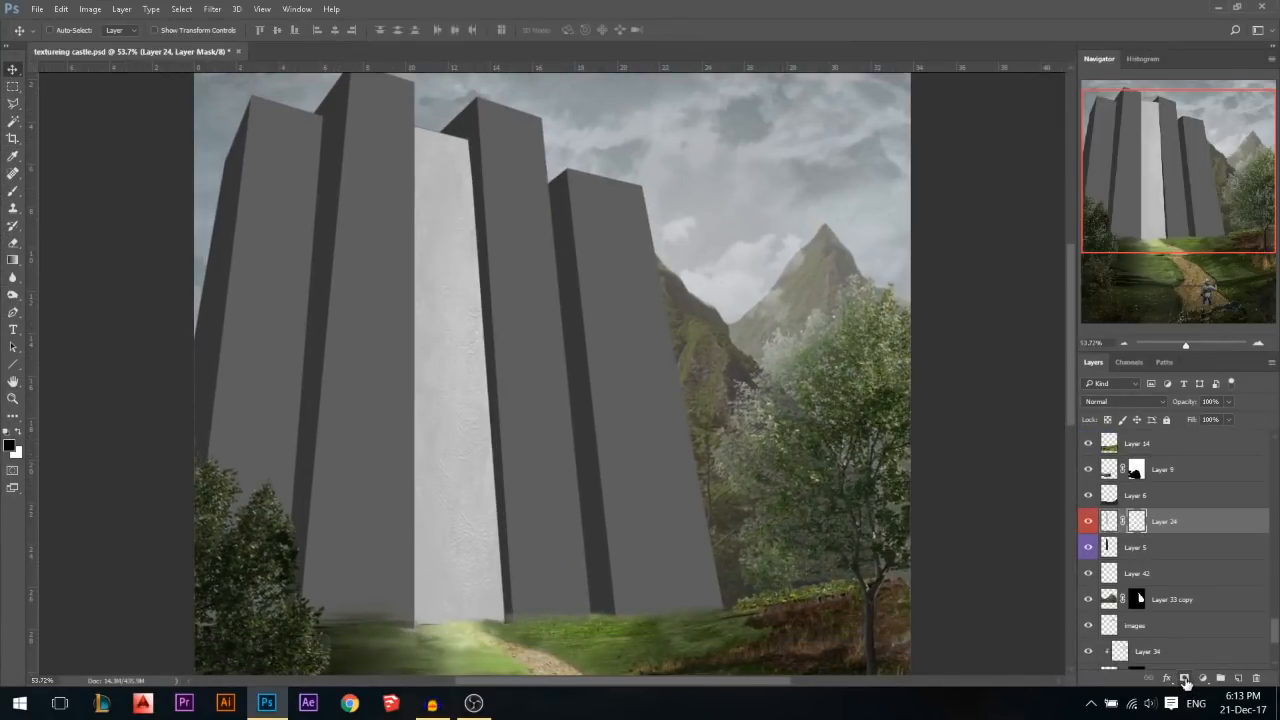
{"action": "scroll", "coordinate": [688, 460], "scroll_direction": "down", "scroll_amount": 1}
{"action": "scroll", "coordinate": [435, 246], "scroll_direction": "up", "scroll_amount": 1}
{"action": "scroll", "coordinate": [486, 263], "scroll_direction": "up", "scroll_amount": 1}
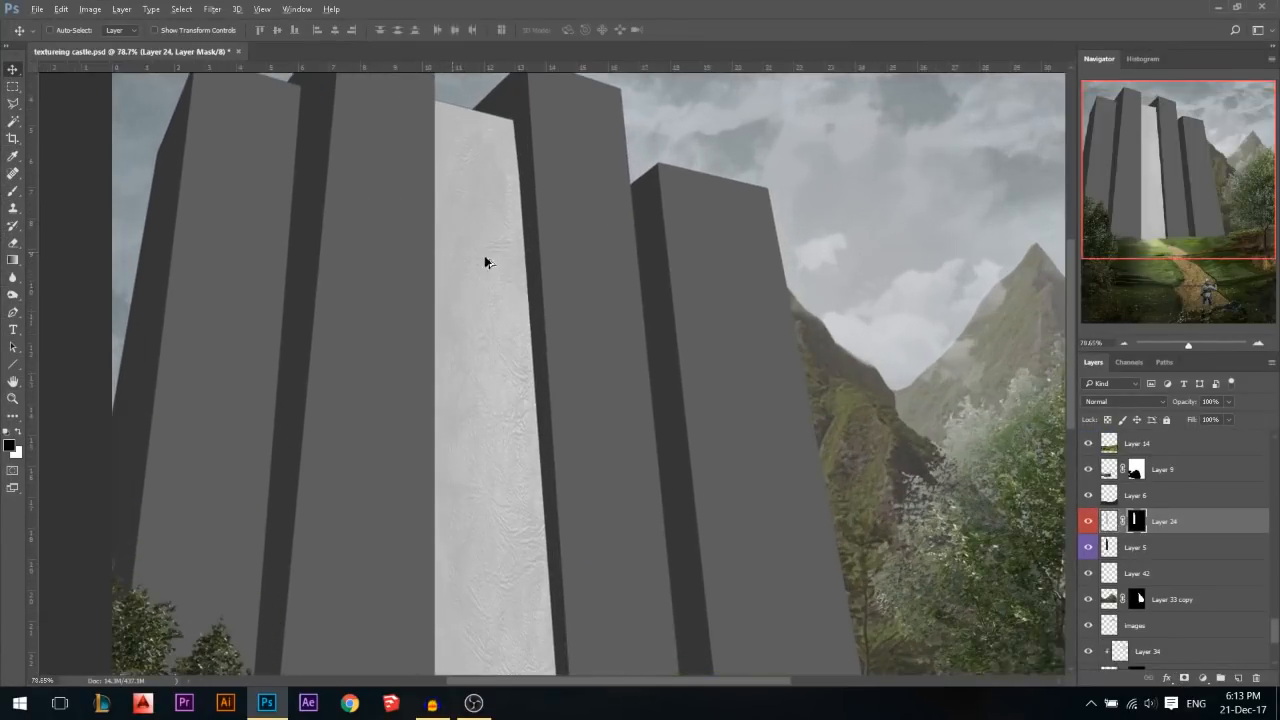
Try the Darken and Multiply blend modes on Layer 24's wall texture and settle on Overlay
{"action": "scroll", "coordinate": [500, 249], "scroll_direction": "down", "scroll_amount": 1}
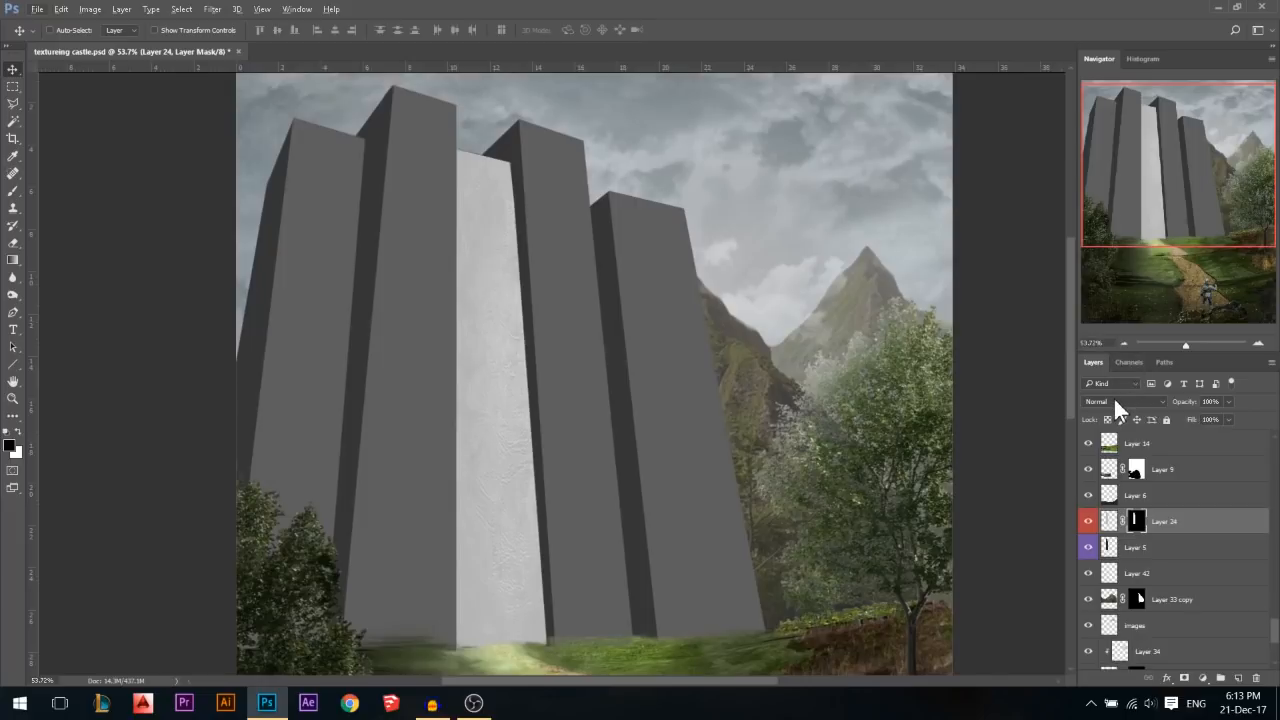
{"action": "left_click", "coordinate": [1115, 400]}
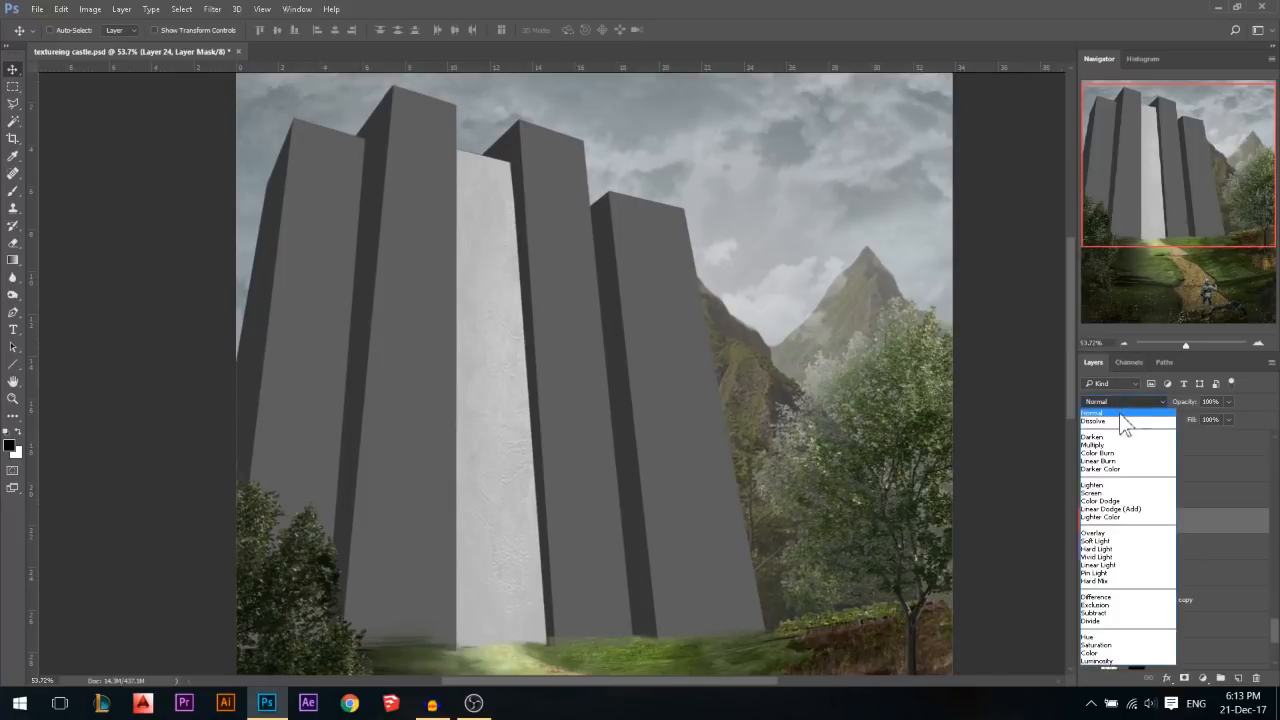
{"action": "left_click", "coordinate": [1116, 438]}
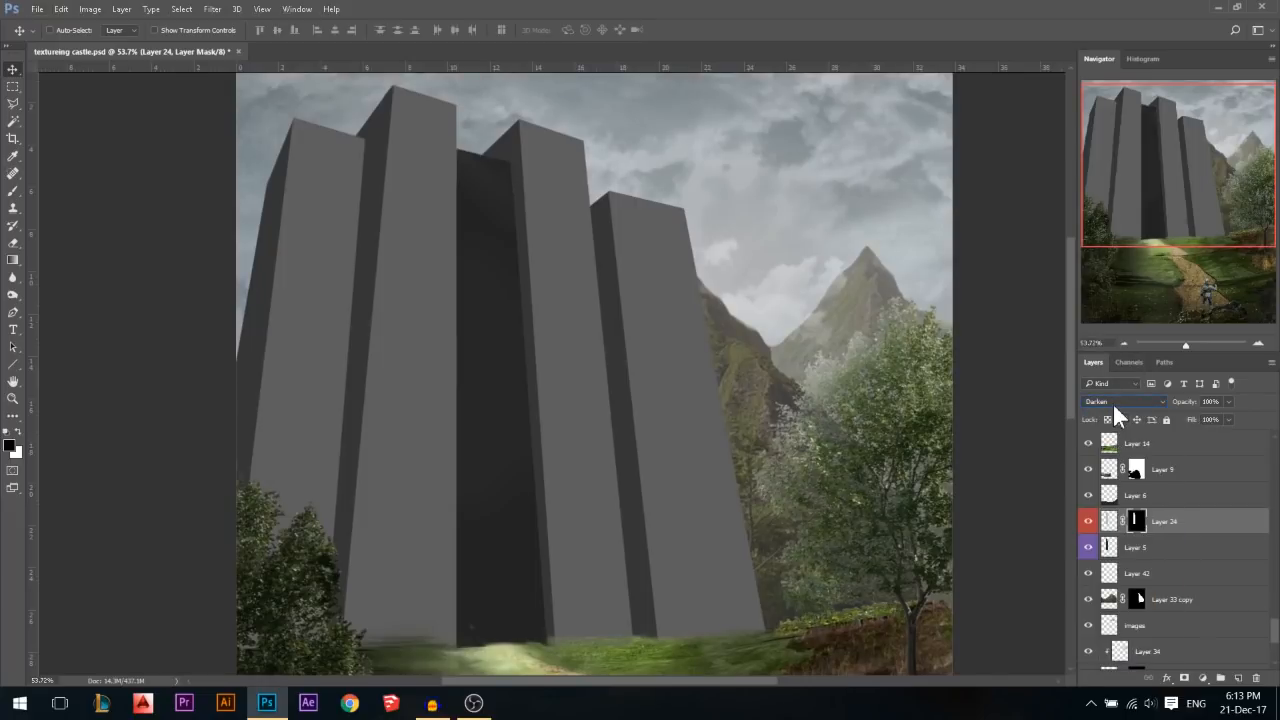
{"action": "left_click", "coordinate": [1114, 406]}
{"action": "left_click", "coordinate": [1112, 438]}
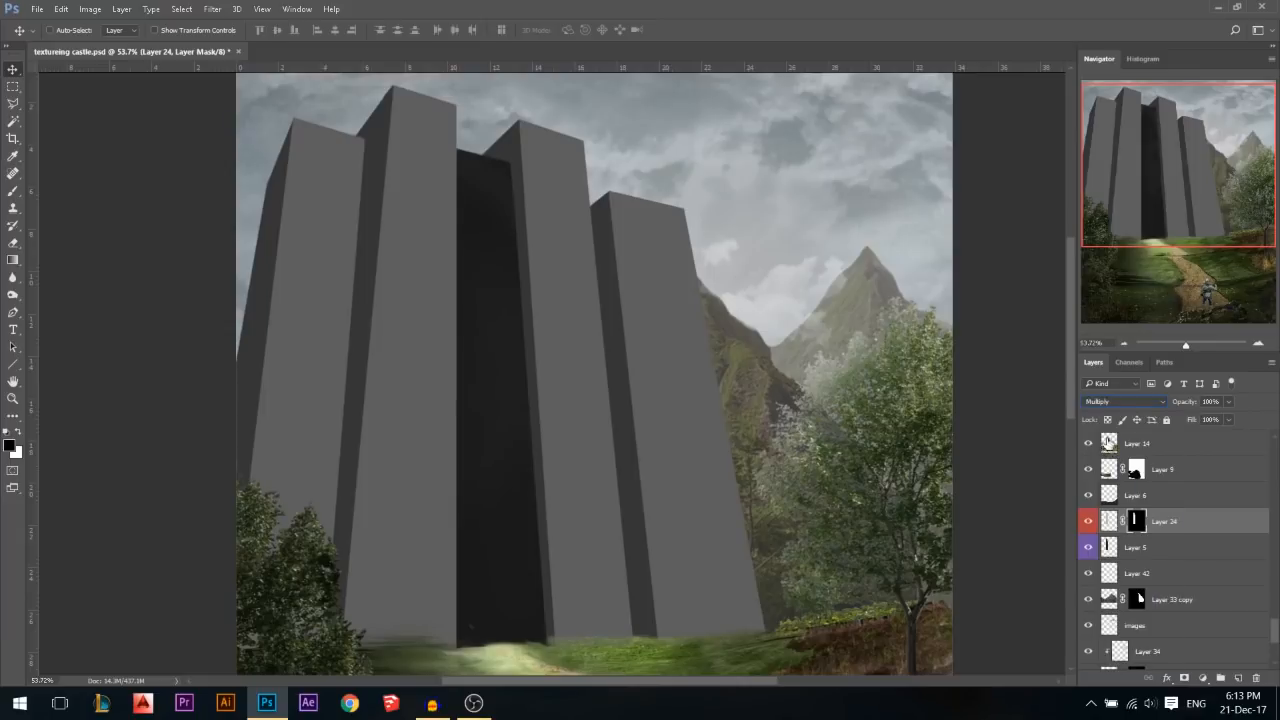
{"action": "left_click", "coordinate": [1114, 399]}
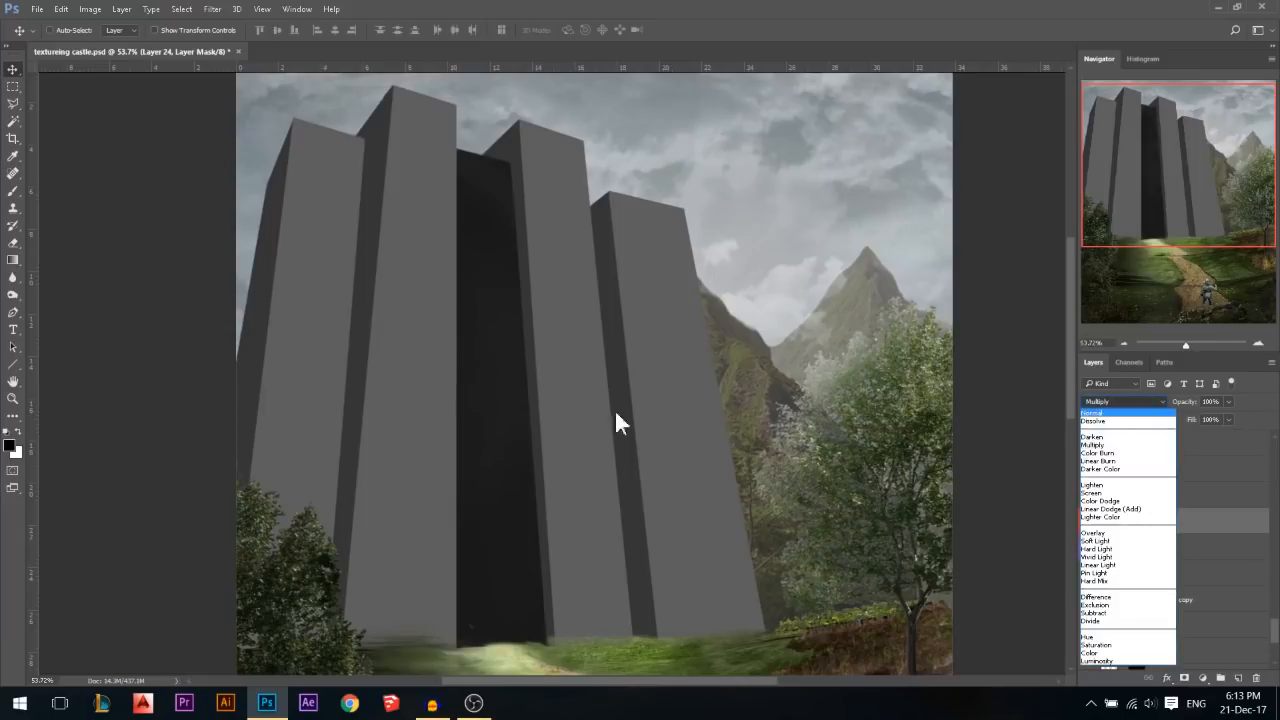
{"action": "left_click", "coordinate": [1100, 534]}
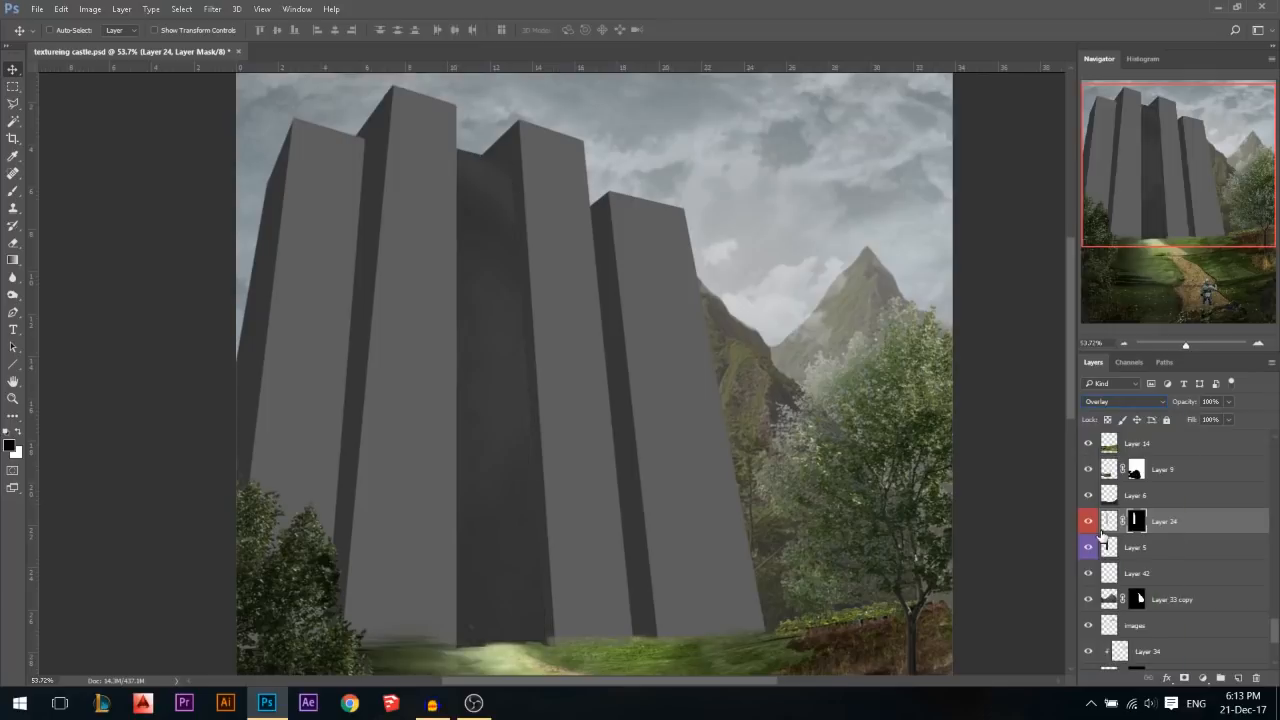
{"action": "scroll", "coordinate": [514, 220], "scroll_direction": "down", "scroll_amount": 1}
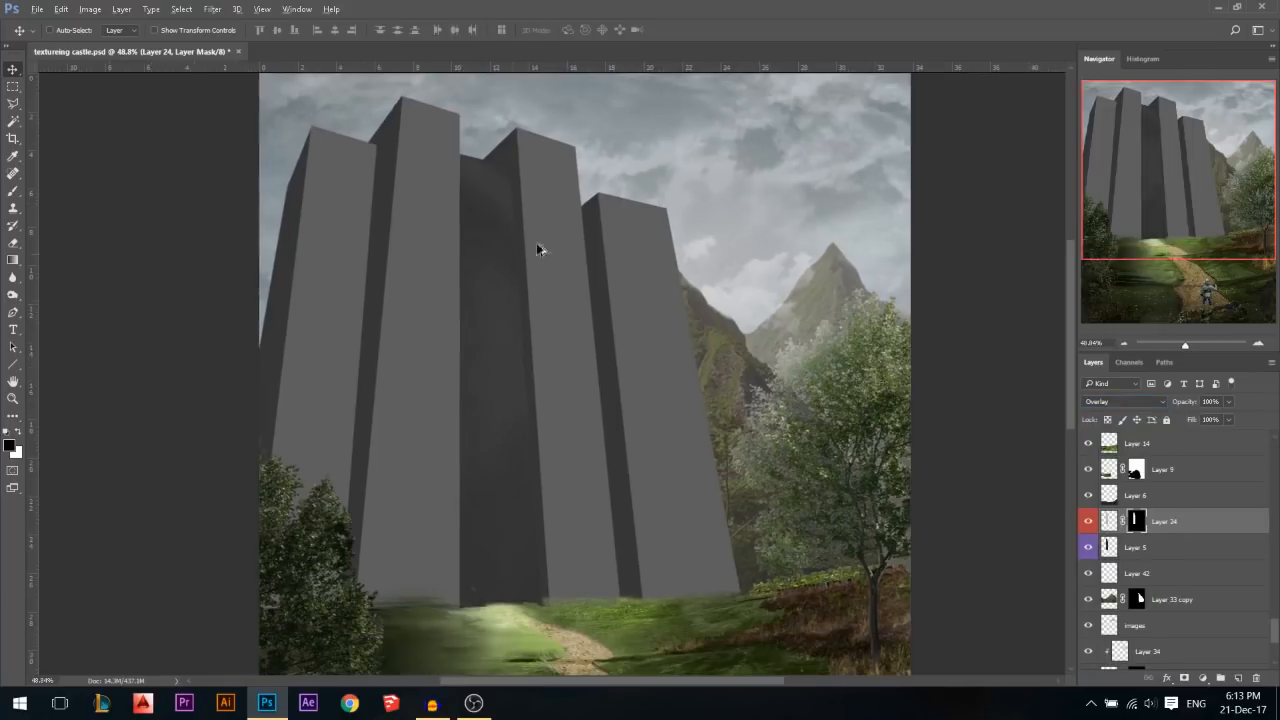
{"action": "scroll", "coordinate": [510, 550], "scroll_direction": "up", "scroll_amount": 8}
{"action": "scroll", "coordinate": [530, 603], "scroll_direction": "down", "scroll_amount": 5}
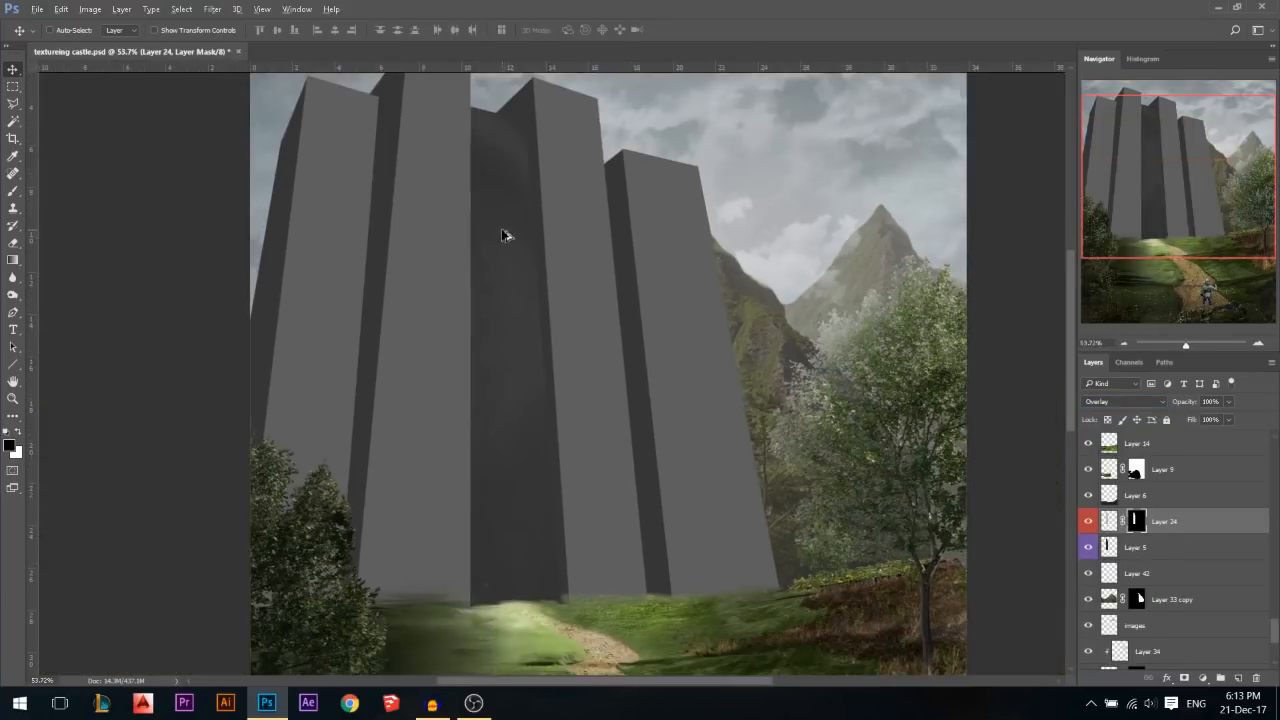
Show Layer 22 and inspect its texture up close on the shaded side of the tallest tower
{"action": "scroll", "coordinate": [1182, 562], "scroll_direction": "up", "scroll_amount": 5}
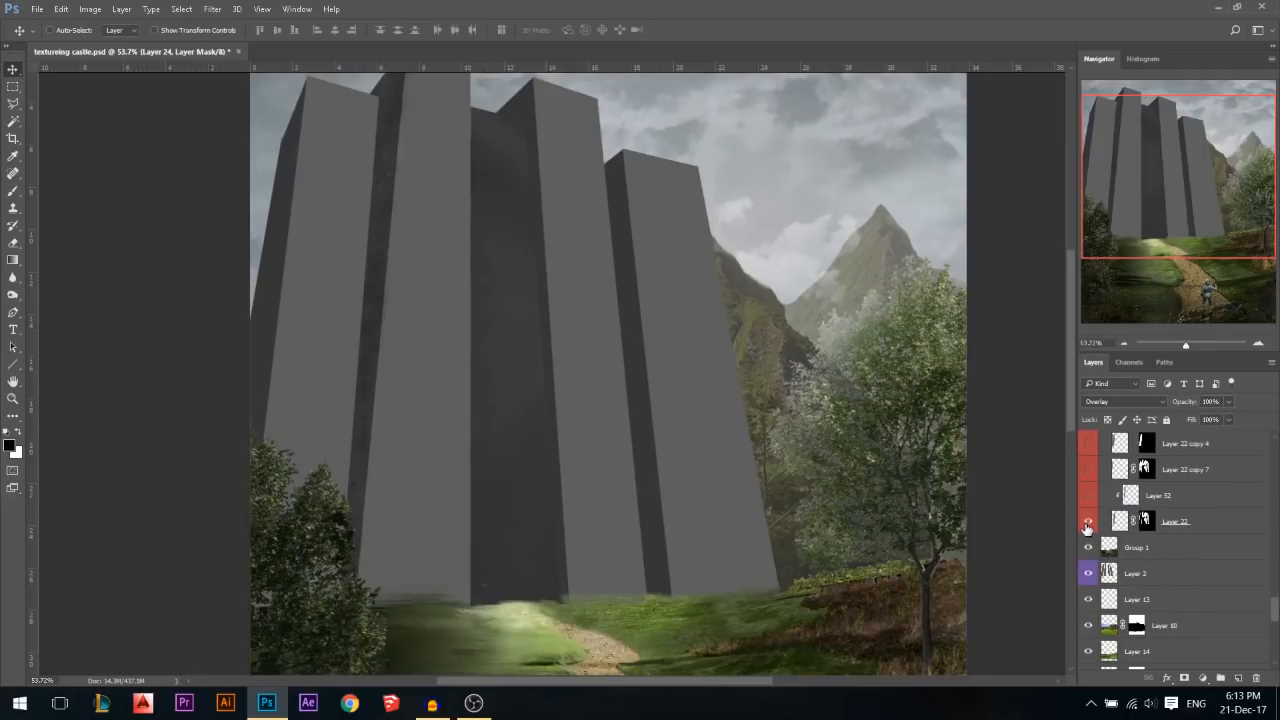
{"action": "scroll", "coordinate": [390, 308], "scroll_direction": "up", "scroll_amount": 5}
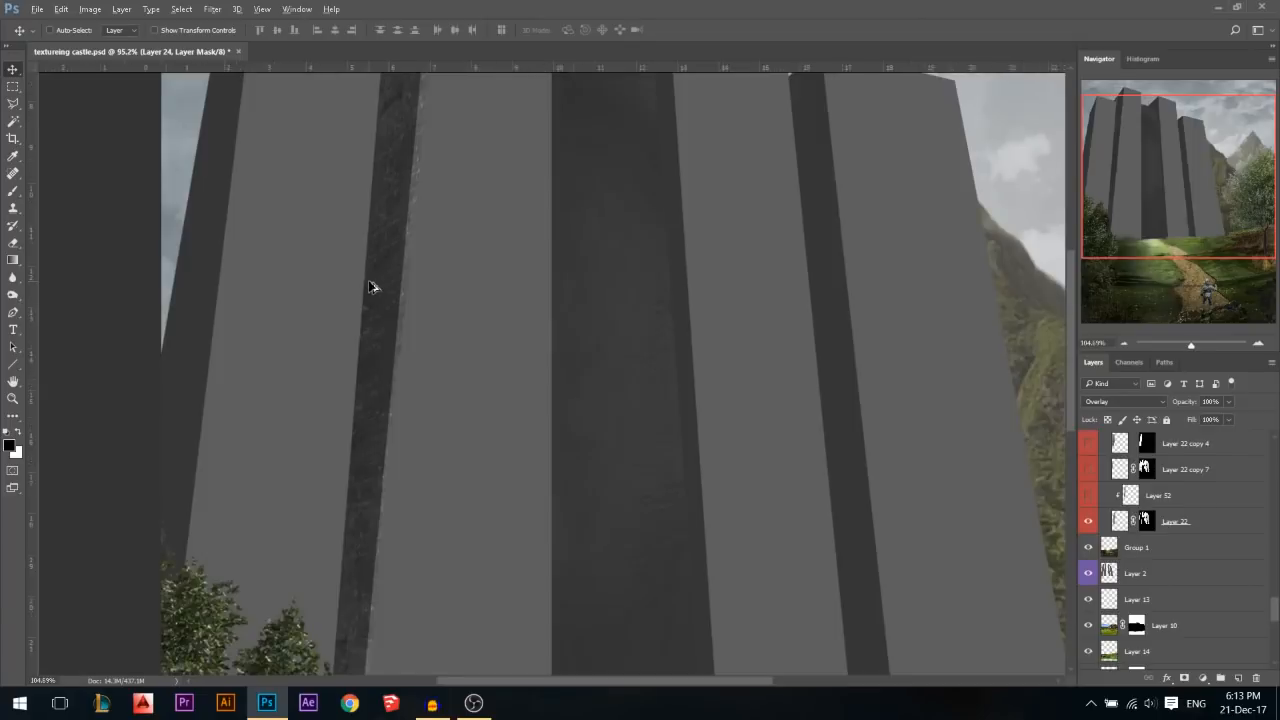
{"action": "scroll", "coordinate": [571, 437], "scroll_direction": "down", "scroll_amount": 4}
{"action": "scroll", "coordinate": [474, 164], "scroll_direction": "up", "scroll_amount": 3}
{"action": "scroll", "coordinate": [476, 200], "scroll_direction": "down", "scroll_amount": 2}
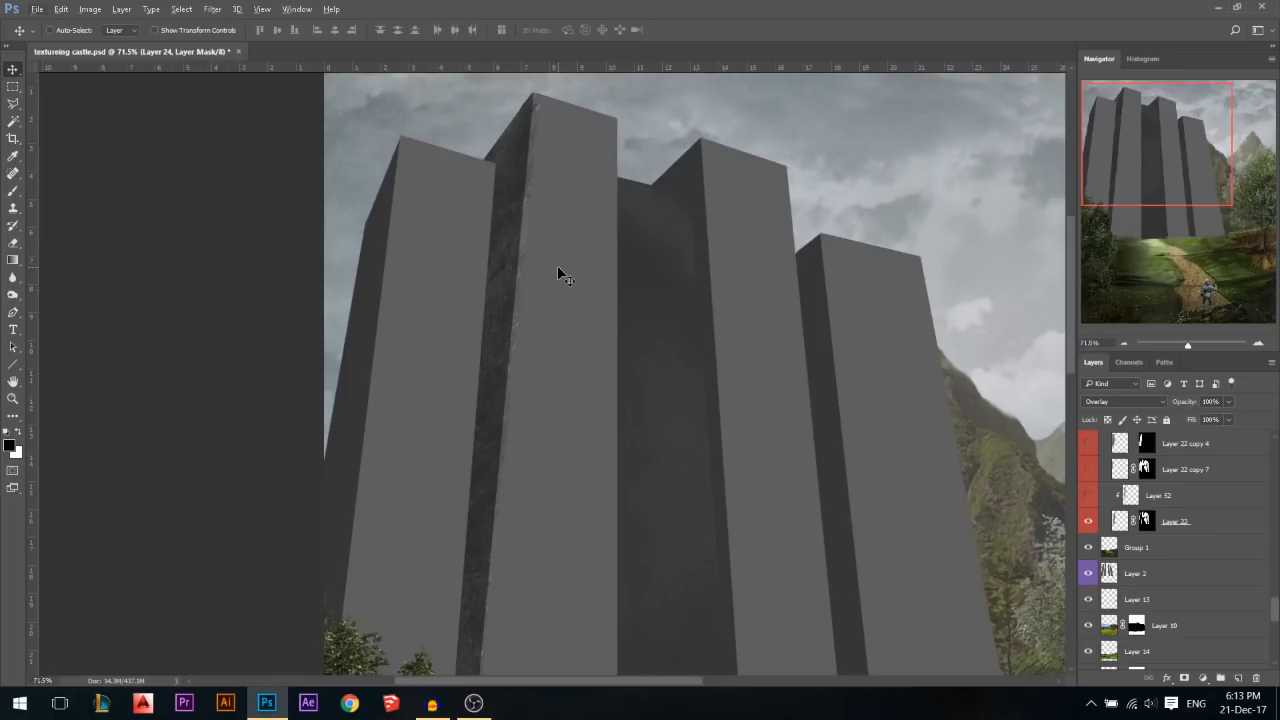
Disable Layer 22's mask and set the layer's blend mode to Normal to expose the full texture
{"action": "scroll", "coordinate": [704, 425], "scroll_direction": "down", "scroll_amount": 1}
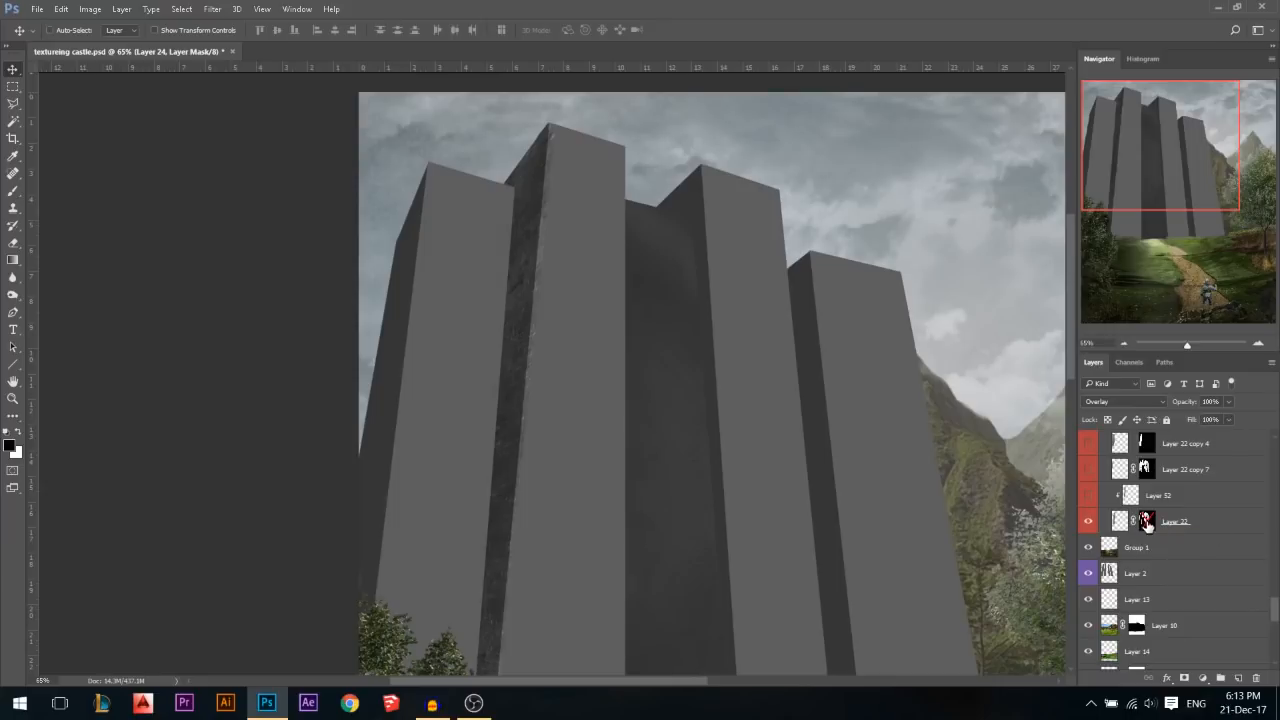
{"action": "left_click", "coordinate": [1121, 527]}
{"action": "left_click", "coordinate": [1160, 401]}
{"action": "left_click", "coordinate": [1115, 410]}
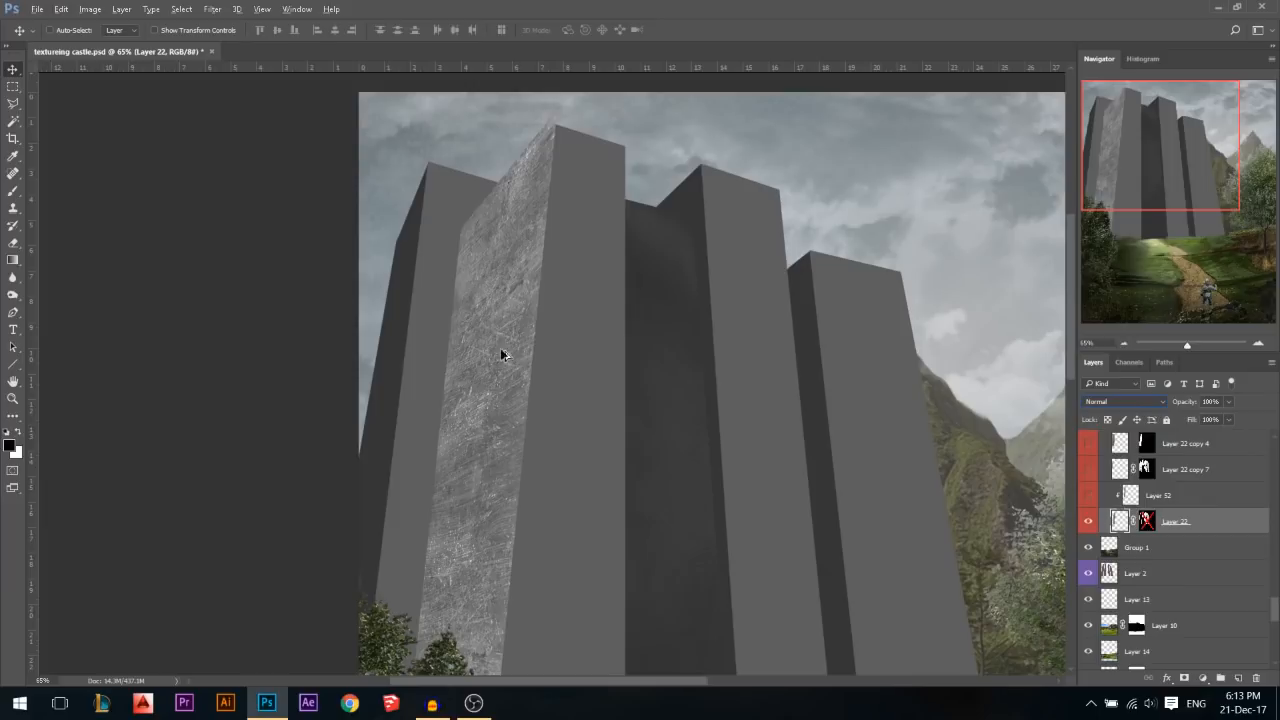
{"action": "scroll", "coordinate": [500, 339], "scroll_direction": "up", "scroll_amount": 3}
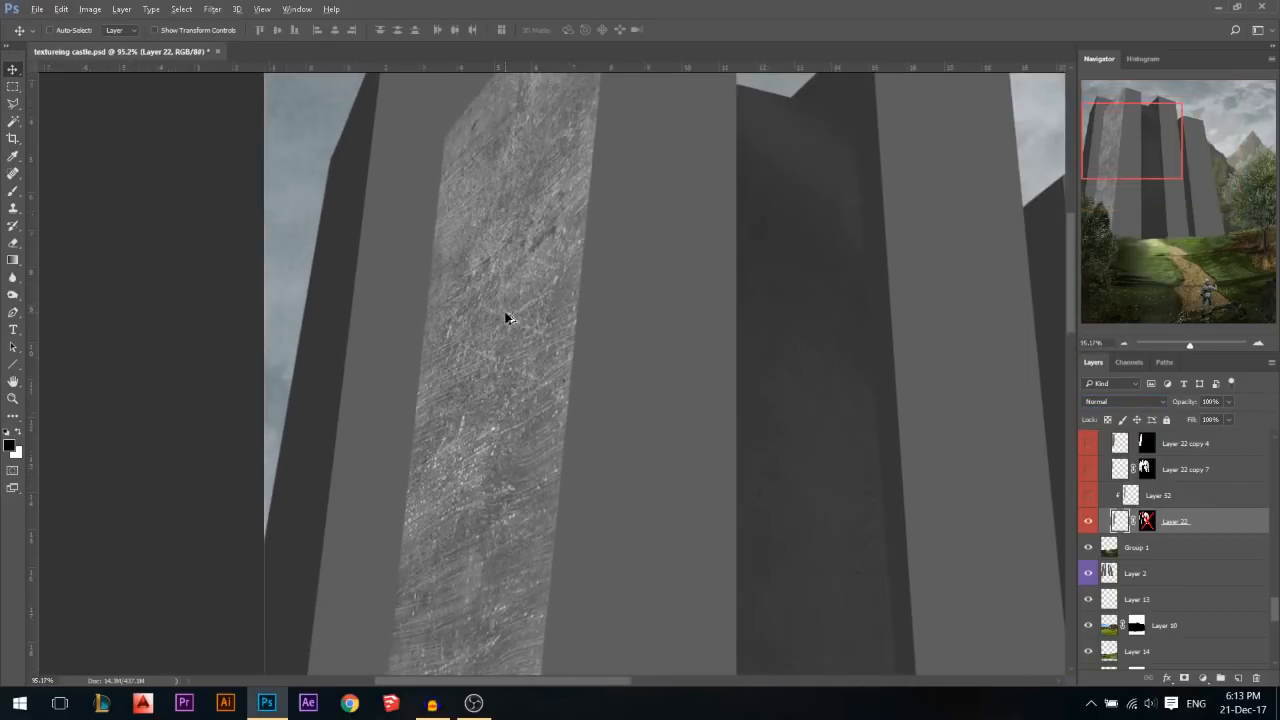
{"action": "scroll", "coordinate": [506, 312], "scroll_direction": "down", "scroll_amount": 1}
Try moving Layer 22's texture toward the central wall, undo it, and try rotating and distorting the texture over the tallest tower
{"action": "left_click_drag", "start_coordinate": [540, 298], "coordinate": [734, 251]}
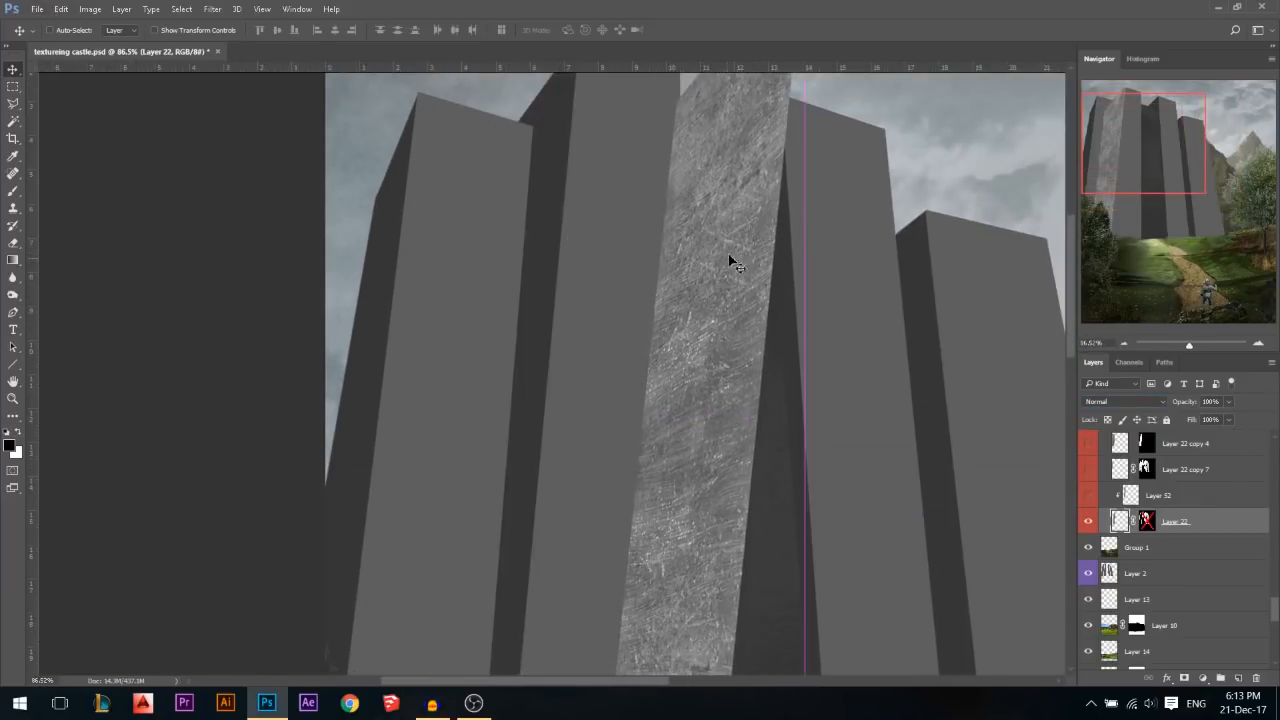
{"action": "key", "text": "ctrl+z"}
{"action": "scroll", "coordinate": [593, 318], "scroll_direction": "down", "scroll_amount": 3}
{"action": "key", "text": "ctrl+t"}
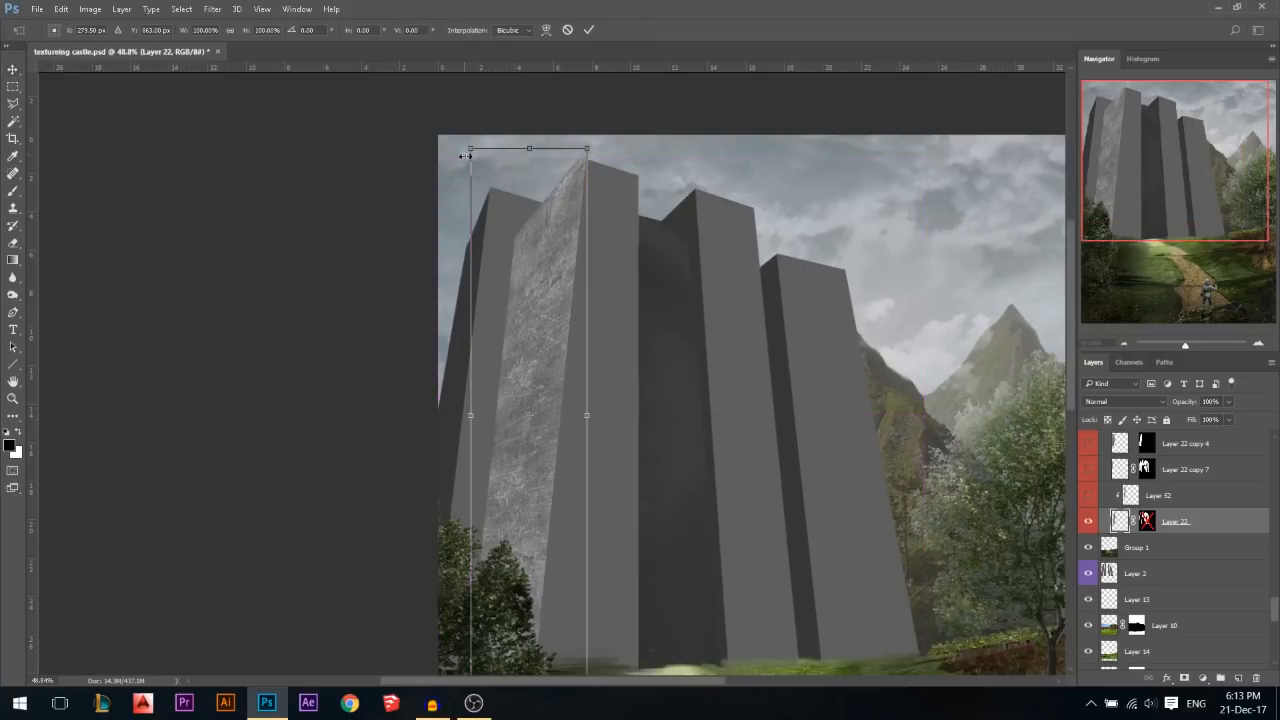
{"action": "left_click_drag", "start_coordinate": [485, 151], "coordinate": [480, 109]}
{"action": "key", "text": "ctrl+0"}
{"action": "left_click_drag", "start_coordinate": [393, 464], "coordinate": [430, 468]}
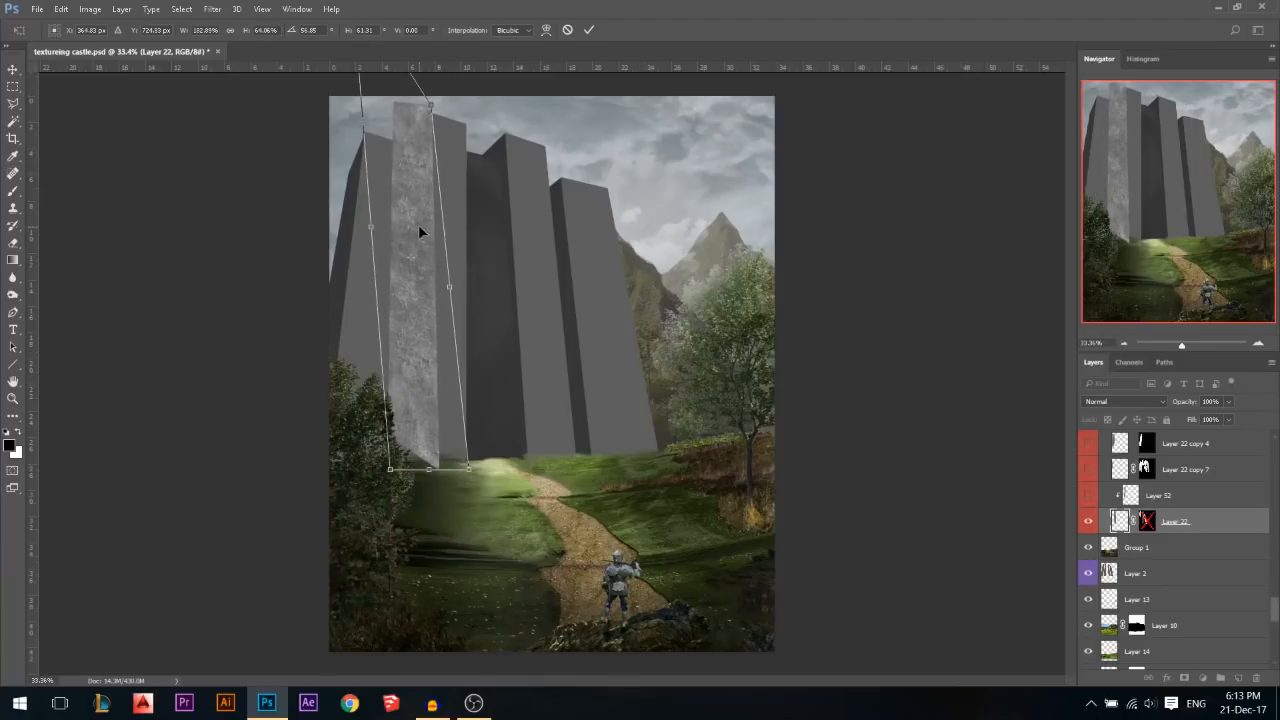
{"action": "key", "text": "Return"}
{"action": "scroll", "coordinate": [373, 189], "scroll_direction": "up", "scroll_amount": 3}
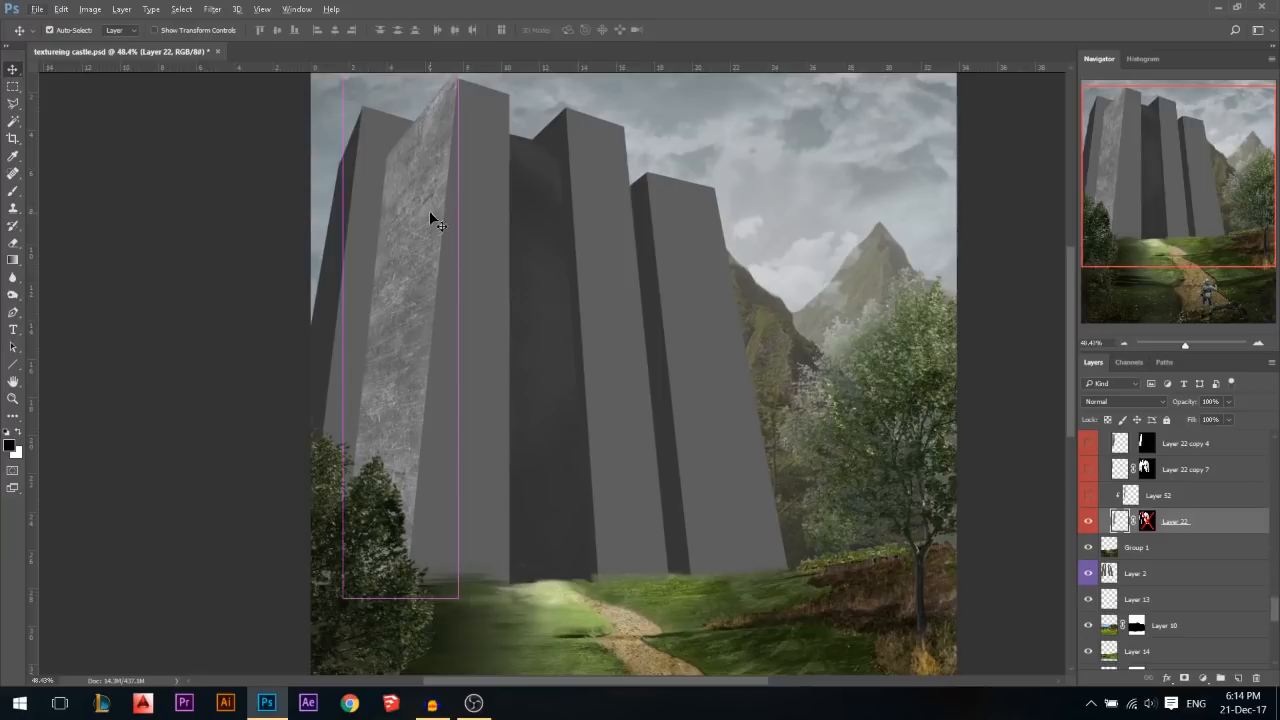
Skew Layer 22's texture by lowering its upper-left corner slightly to follow the perspective of the tallest tower's shaded side
{"action": "key", "text": "ctrl+t"}
{"action": "scroll", "coordinate": [428, 220], "scroll_direction": "down", "scroll_amount": 2}
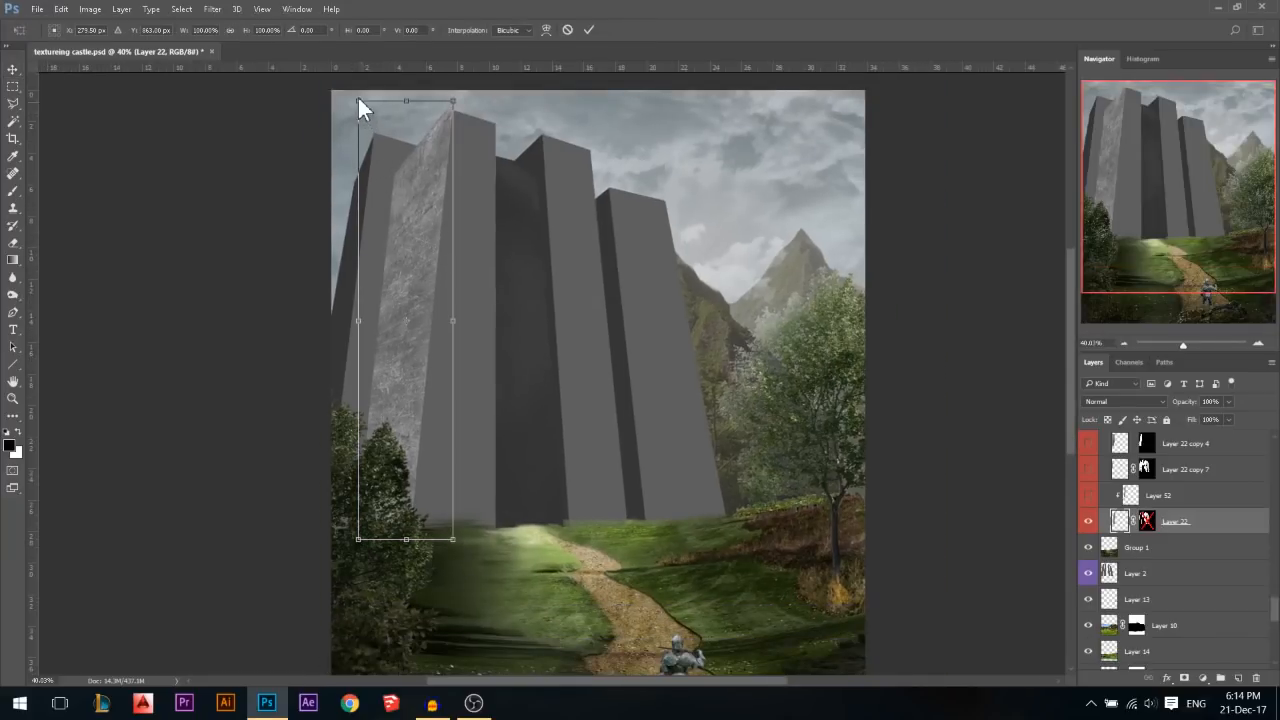
{"action": "left_click_drag", "start_coordinate": [359, 101], "coordinate": [357, 190]}
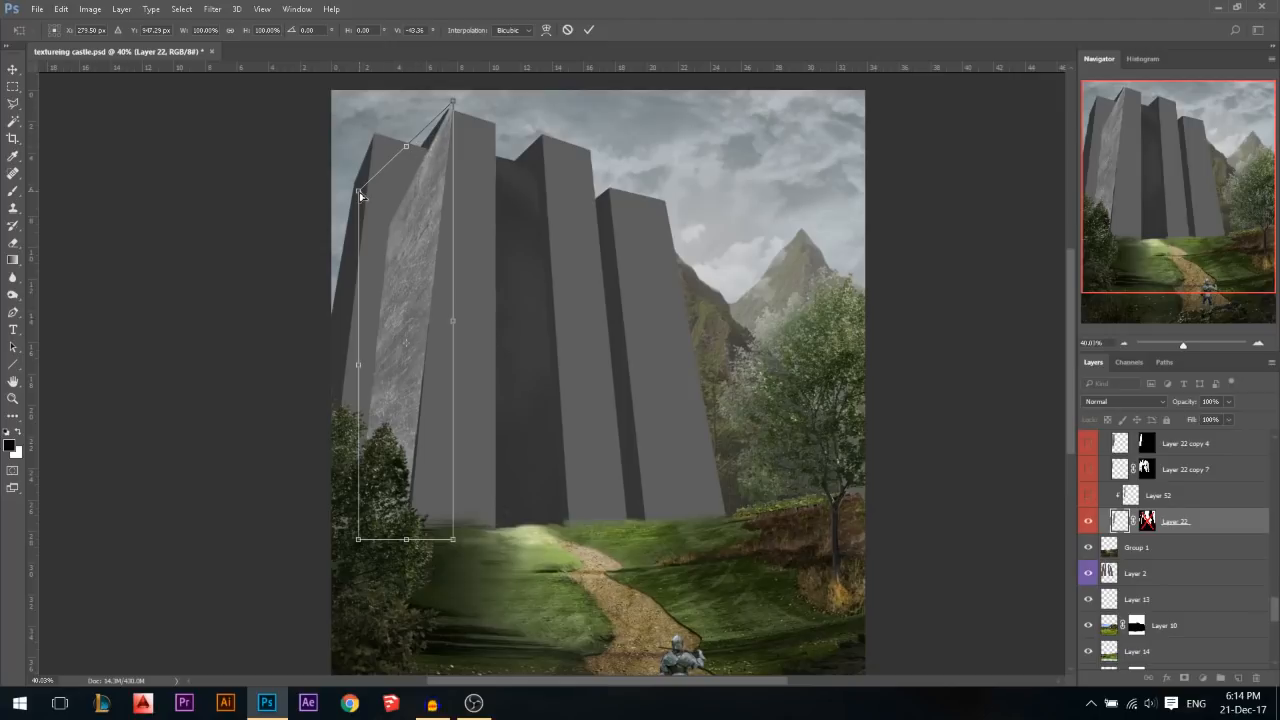
{"action": "left_click_drag", "start_coordinate": [359, 191], "coordinate": [359, 117]}
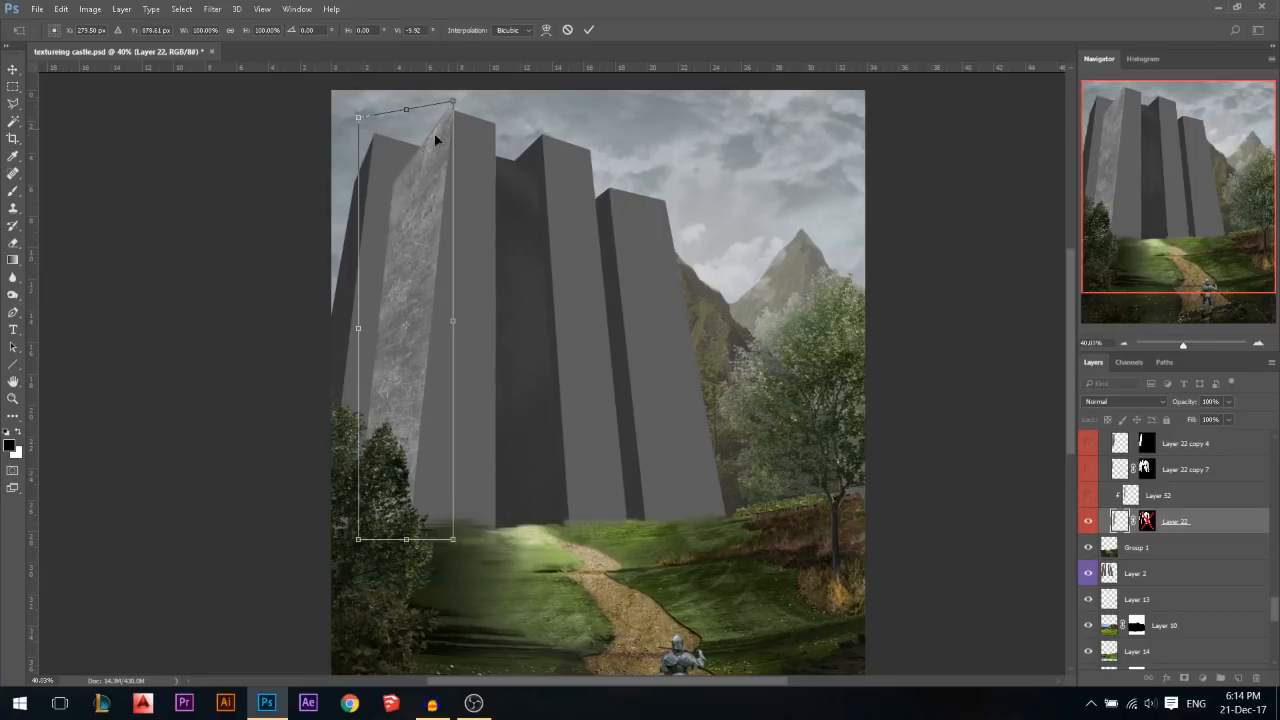
{"action": "left_click", "coordinate": [588, 31]}
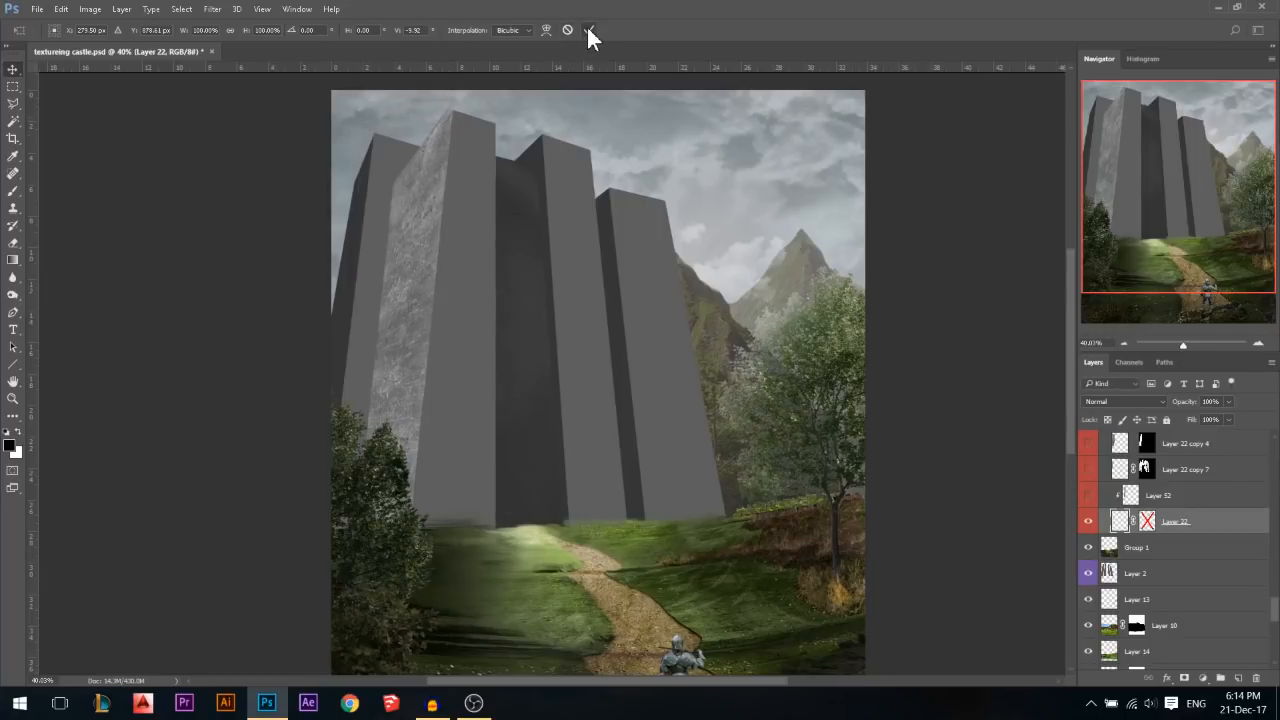
Delete Layer 22's layer mask
{"action": "right_click", "coordinate": [1147, 525]}
{"action": "left_click", "coordinate": [1150, 555]}
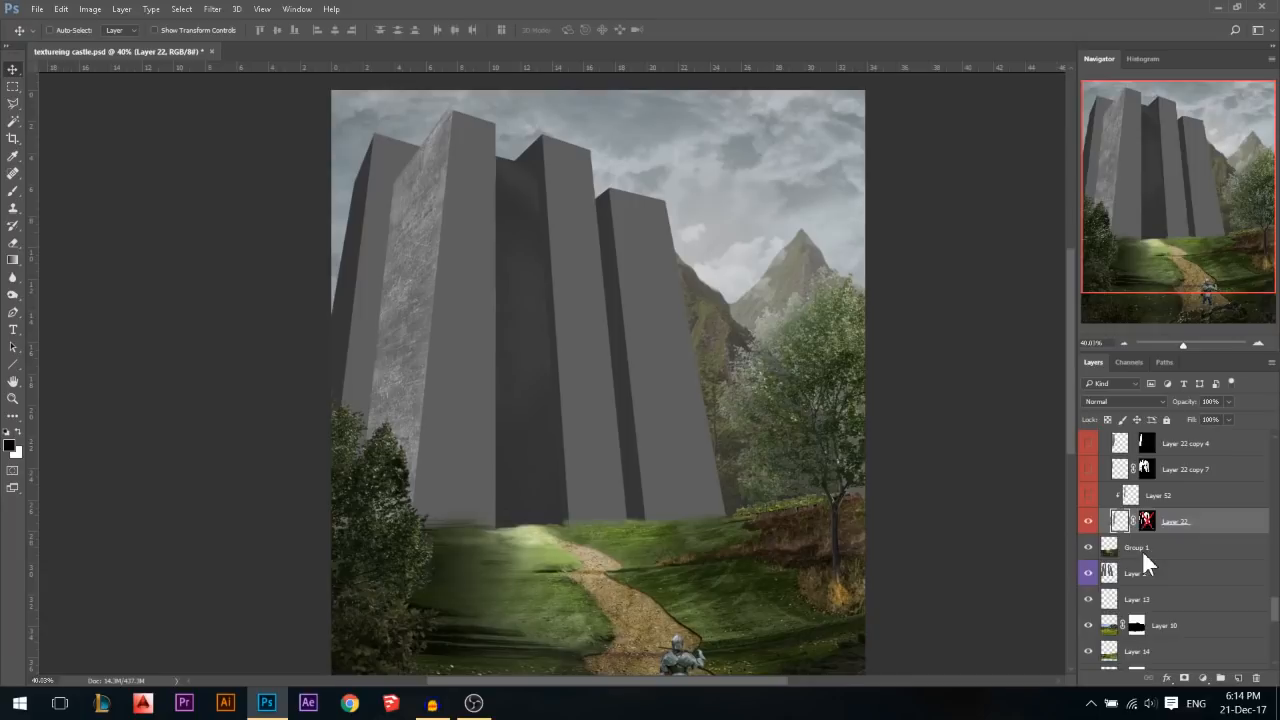
{"action": "scroll", "coordinate": [1153, 524], "scroll_direction": "down", "scroll_amount": 2}
{"action": "scroll", "coordinate": [1153, 524], "scroll_direction": "down", "scroll_amount": 6}
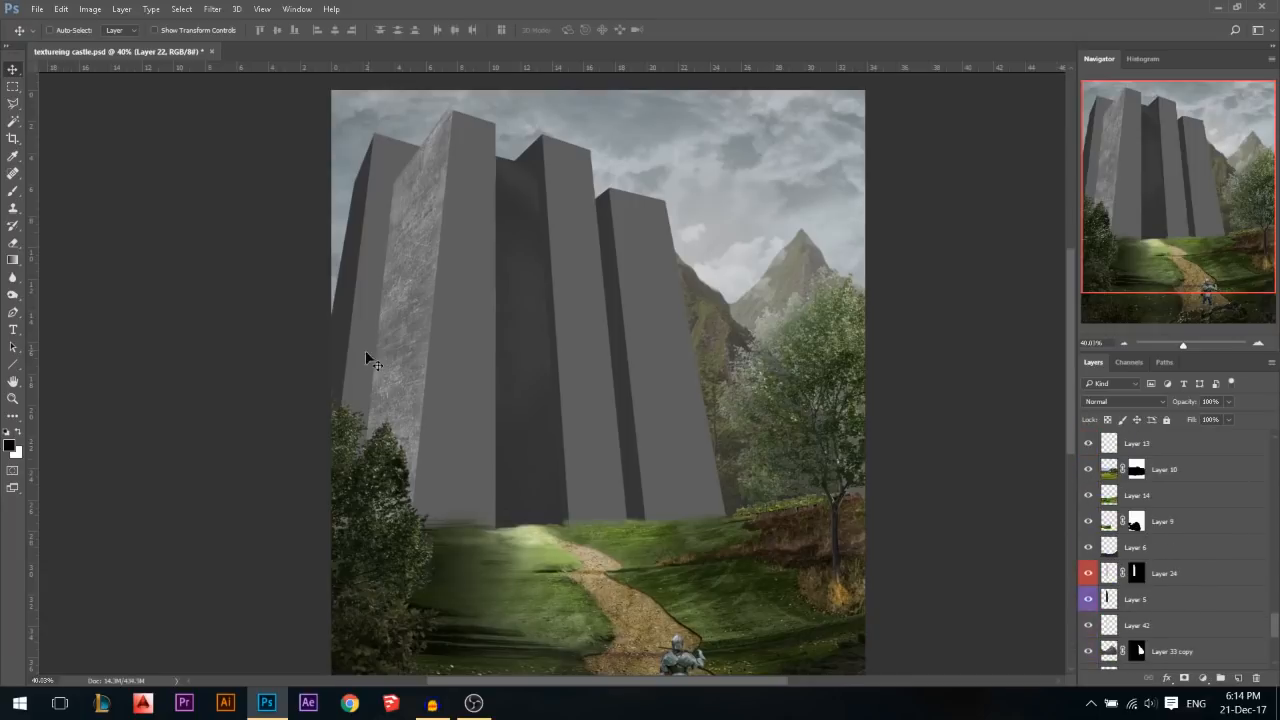
{"action": "scroll", "coordinate": [1140, 575], "scroll_direction": "up", "scroll_amount": 6}
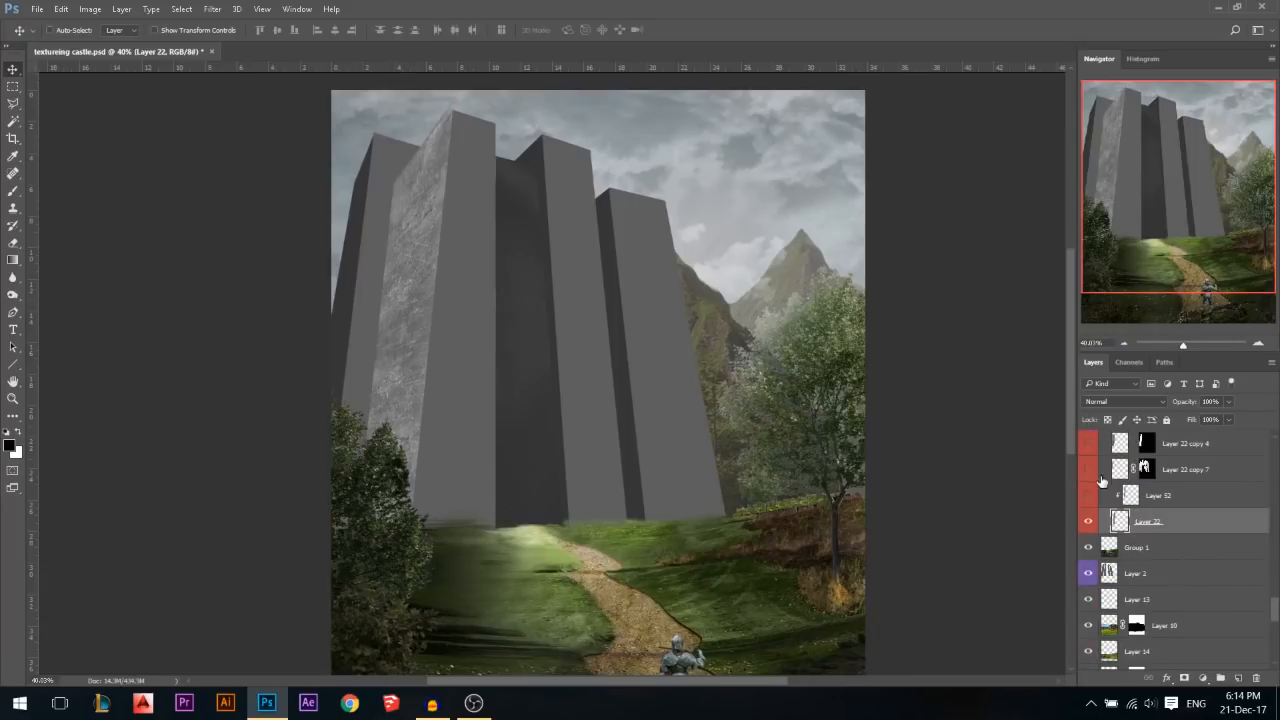
Hide Layer 22, pick the dark tower sides on Layer 4, and load that layer's outline as a selection
{"action": "left_click", "coordinate": [1090, 523]}
{"action": "left_click", "coordinate": [437, 220], "text": "ctrl"}
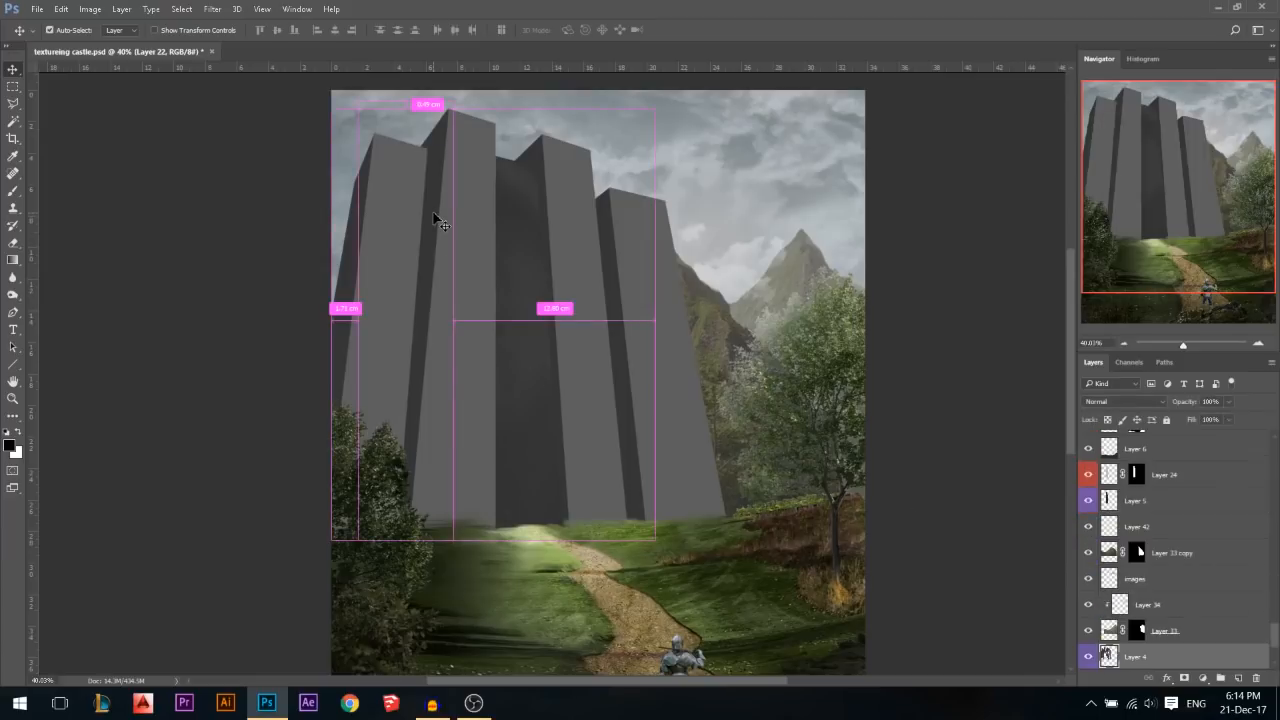
{"action": "left_click", "coordinate": [1109, 658], "text": "ctrl"}
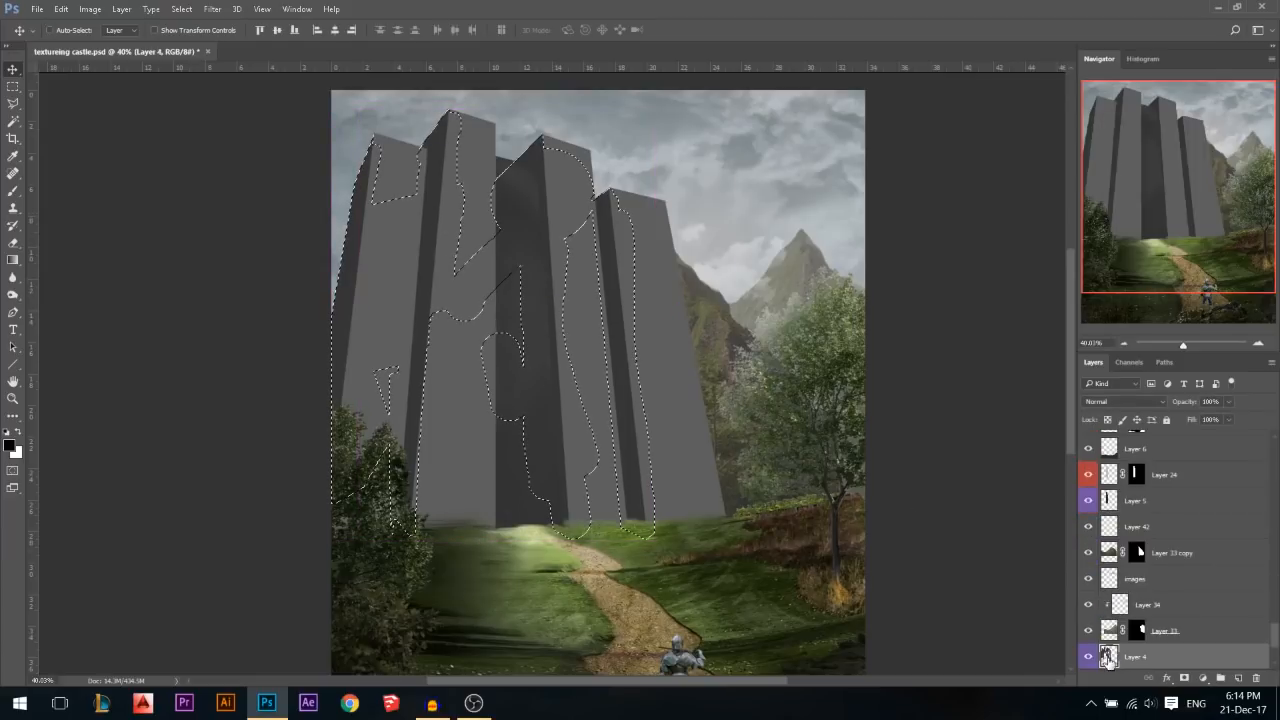
Show Layer 22 again and add a mask to it from the Layer 4 selection
{"action": "scroll", "coordinate": [1193, 607], "scroll_direction": "up", "scroll_amount": 7}
{"action": "scroll", "coordinate": [1193, 607], "scroll_direction": "up", "scroll_amount": 4}
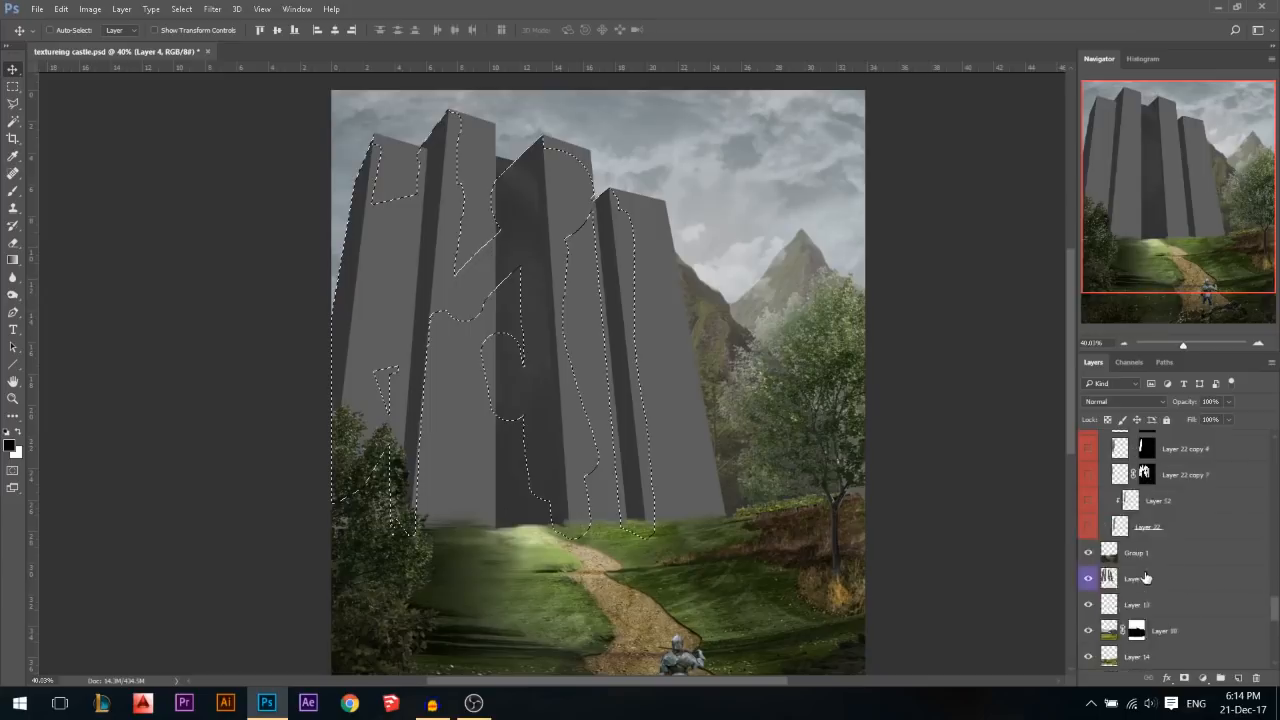
{"action": "left_click", "coordinate": [1089, 552]}
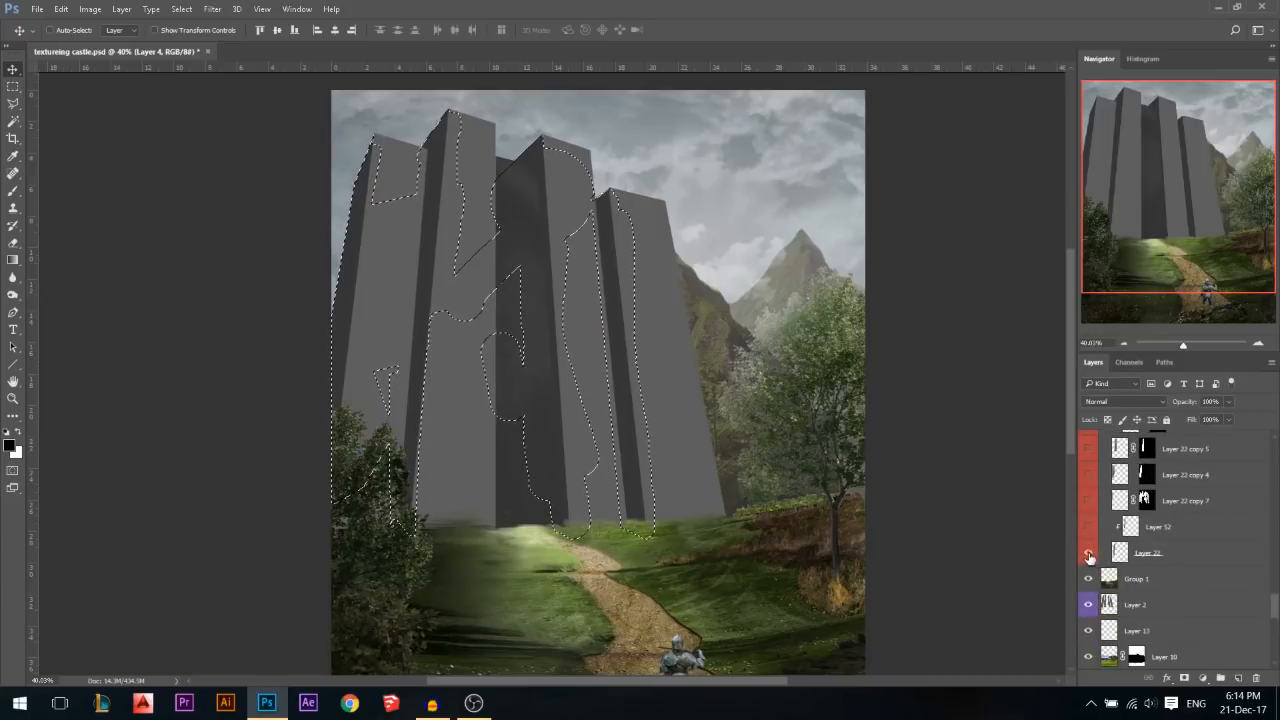
{"action": "left_click", "coordinate": [1150, 553]}
{"action": "left_click", "coordinate": [1186, 680]}
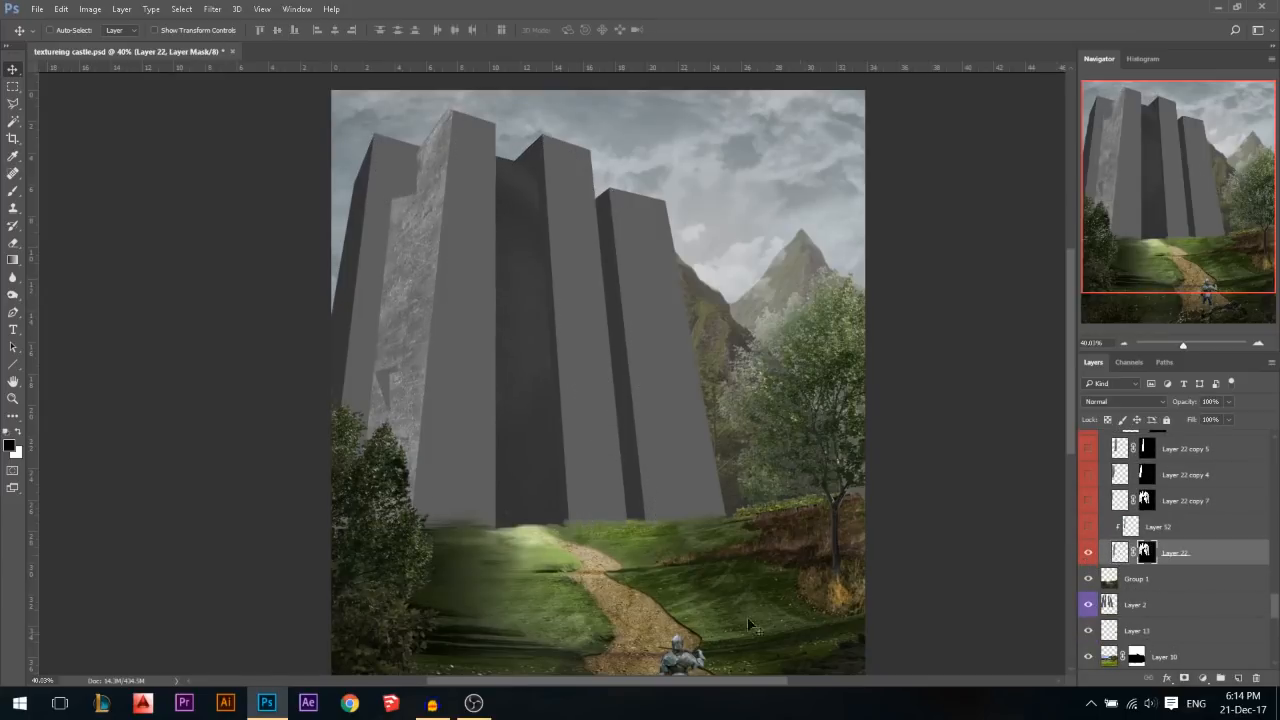
{"action": "scroll", "coordinate": [277, 191], "scroll_direction": "up", "scroll_amount": 3}
{"action": "scroll", "coordinate": [443, 160], "scroll_direction": "down", "scroll_amount": 1}
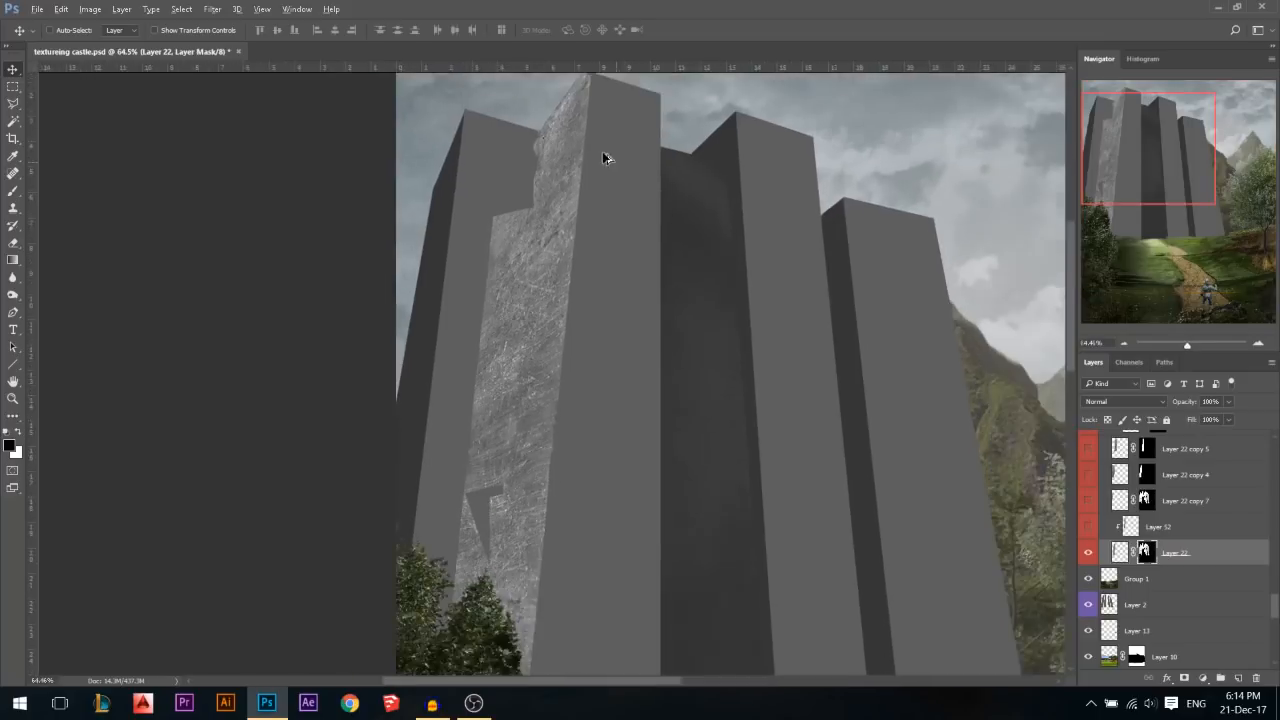
Isolate Layer 4 to examine the full extent of its dark shapes, and restore the other layers' visibility
{"action": "scroll", "coordinate": [1110, 560], "scroll_direction": "down", "scroll_amount": 5}
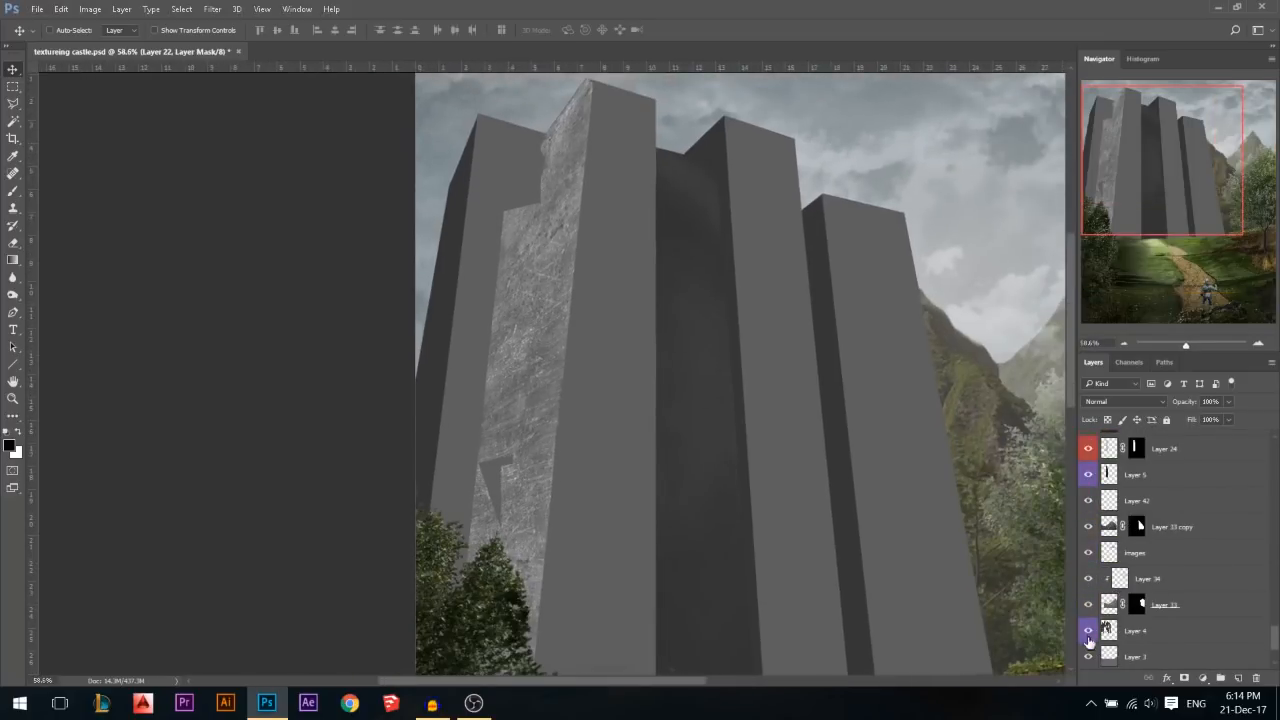
{"action": "left_click", "coordinate": [1088, 634], "text": "alt"}
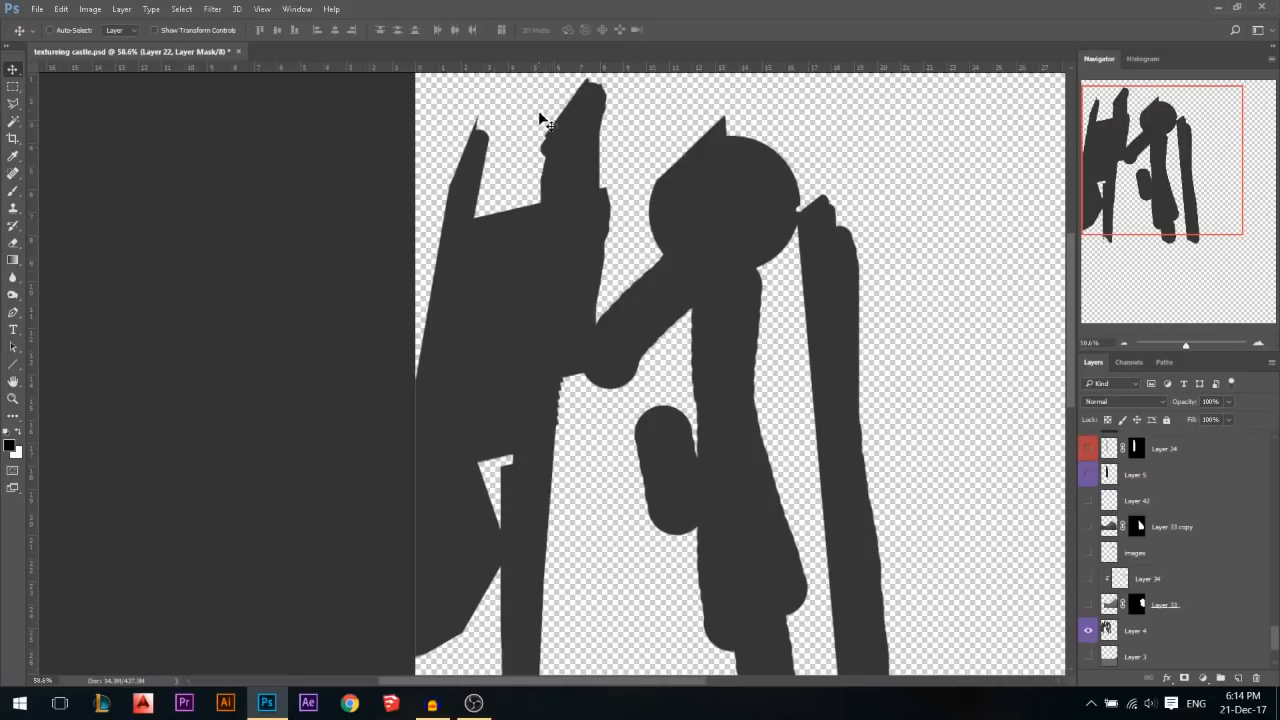
{"action": "left_click", "coordinate": [1088, 634], "text": "alt"}
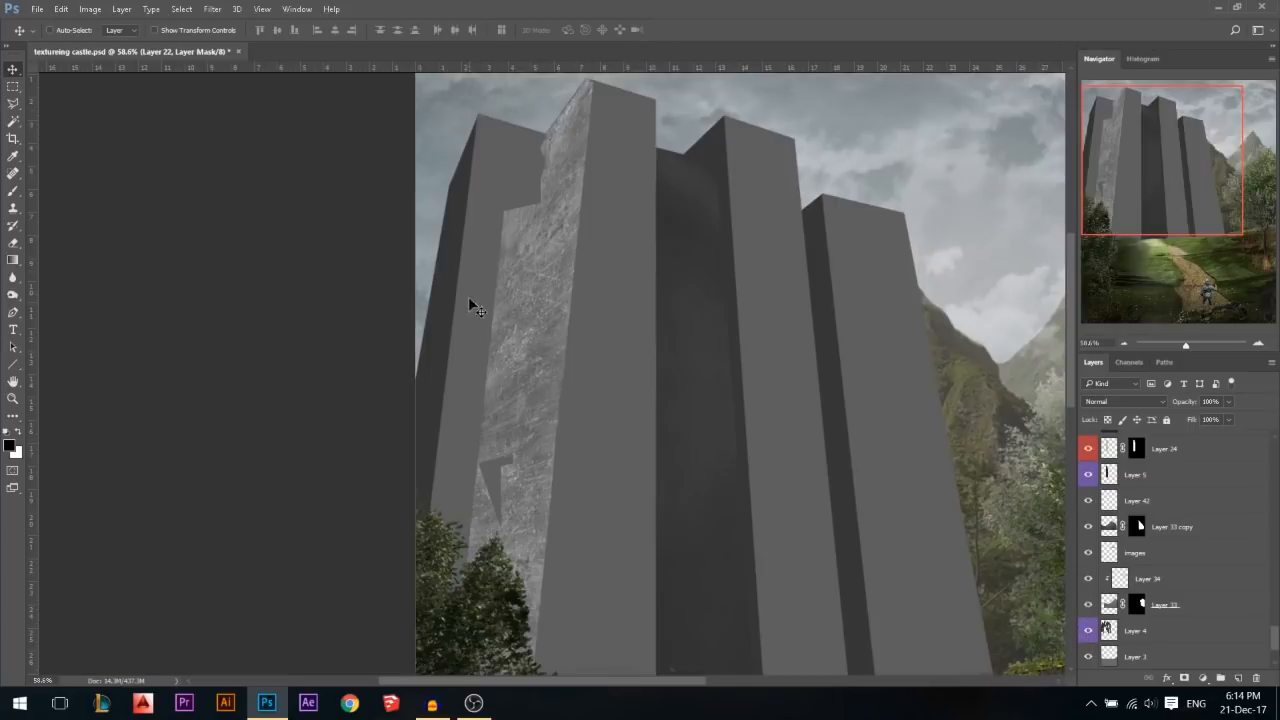
Hide Layer 22 and outline the part of the left tower's front face bordering its dark side with a Polygonal Lasso selection
{"action": "scroll", "coordinate": [1130, 510], "scroll_direction": "up", "scroll_amount": 2}
{"action": "left_click", "coordinate": [1139, 508]}
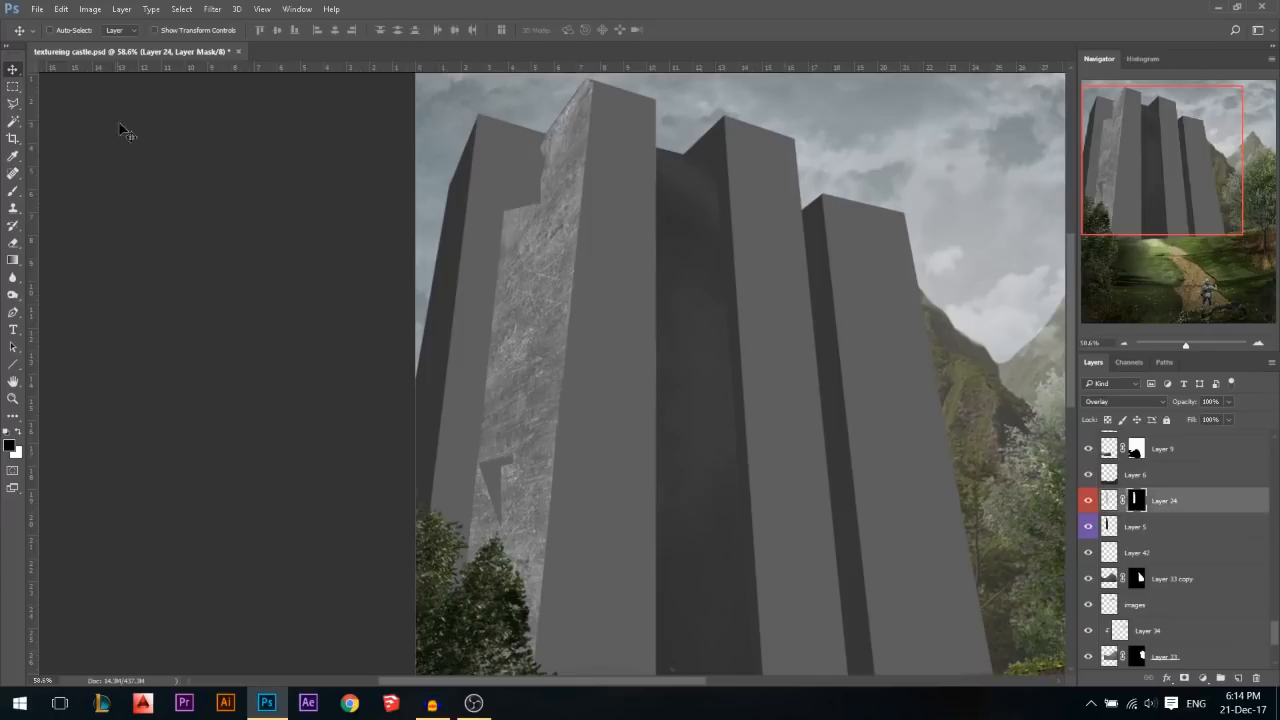
{"action": "left_click", "coordinate": [13, 103]}
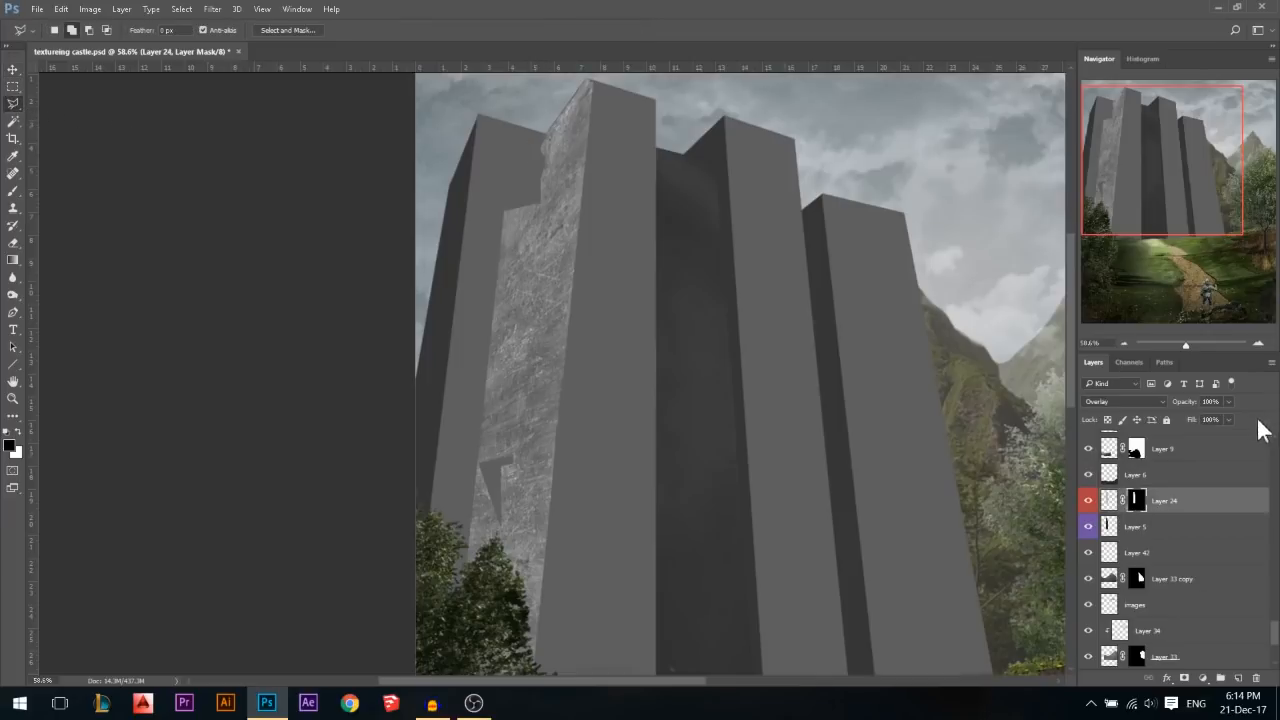
{"action": "left_click", "coordinate": [1088, 500]}
{"action": "left_click", "coordinate": [1088, 501]}
{"action": "scroll", "coordinate": [1095, 490], "scroll_direction": "up", "scroll_amount": 5}
{"action": "scroll", "coordinate": [1090, 526], "scroll_direction": "up", "scroll_amount": 2}
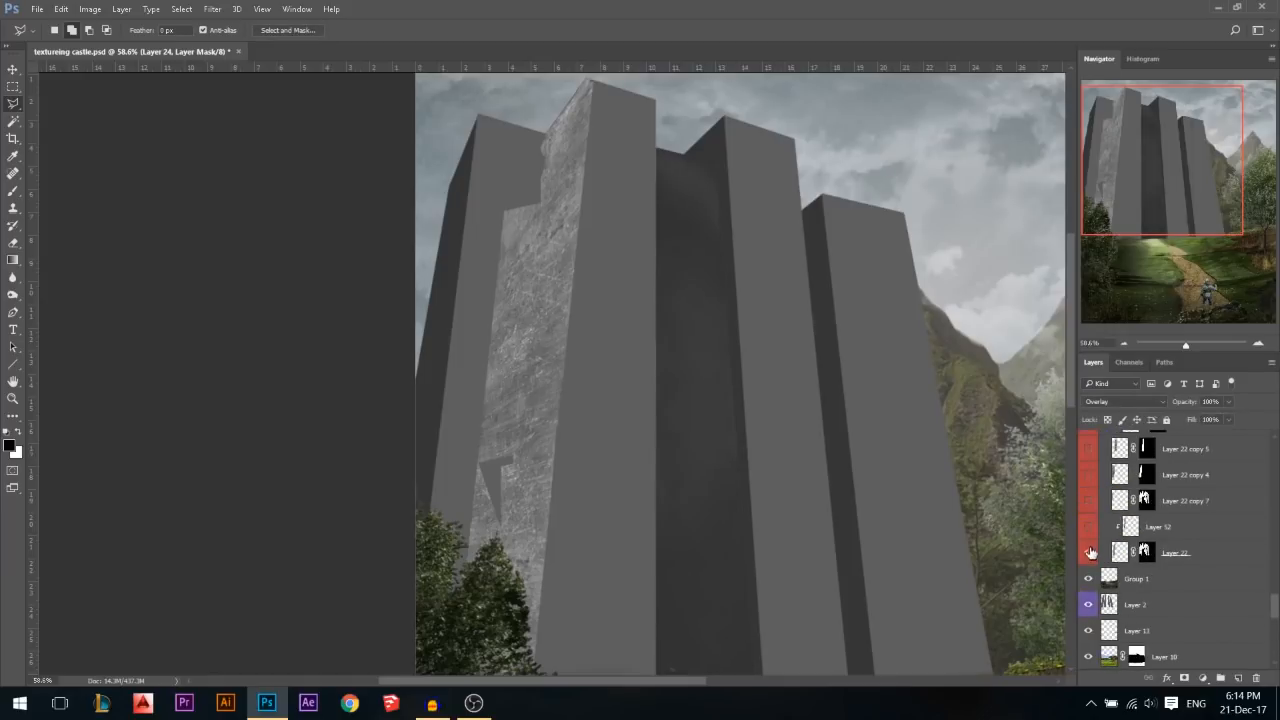
{"action": "left_click", "coordinate": [1090, 552]}
{"action": "left_click", "coordinate": [537, 133]}
{"action": "scroll", "coordinate": [515, 600], "scroll_direction": "down", "scroll_amount": 2}
{"action": "left_click", "coordinate": [512, 634]}
{"action": "left_click", "coordinate": [395, 655]}
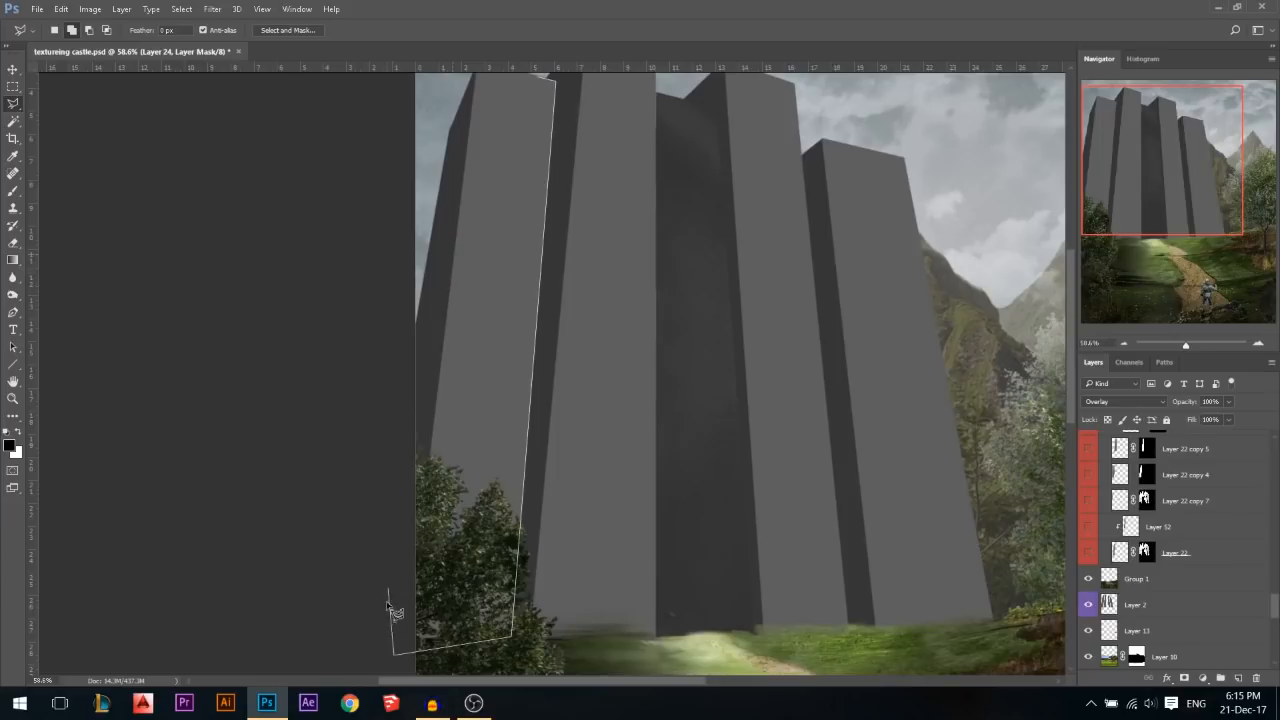
{"action": "left_click", "coordinate": [470, 418]}
{"action": "double_click", "coordinate": [508, 143]}
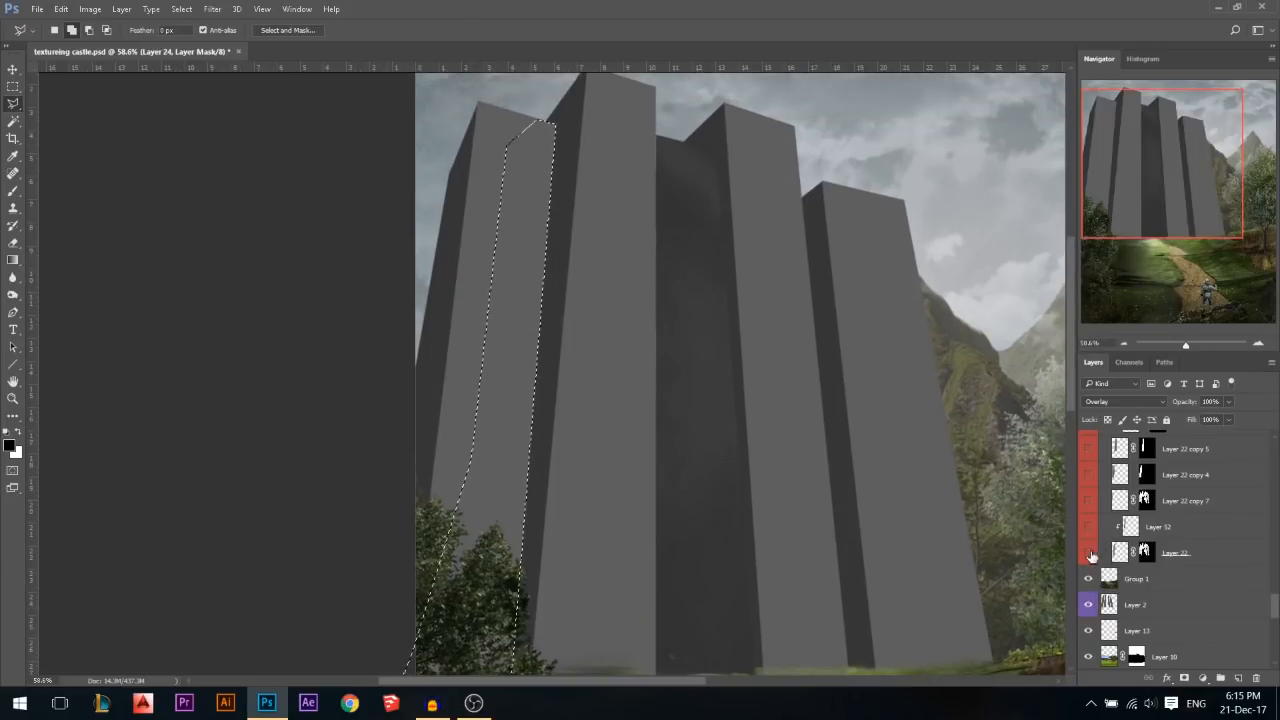
Show Layer 22, fill the selected area of its mask with black, and clear the selection
{"action": "left_click", "coordinate": [1089, 553]}
{"action": "left_click", "coordinate": [1146, 552]}
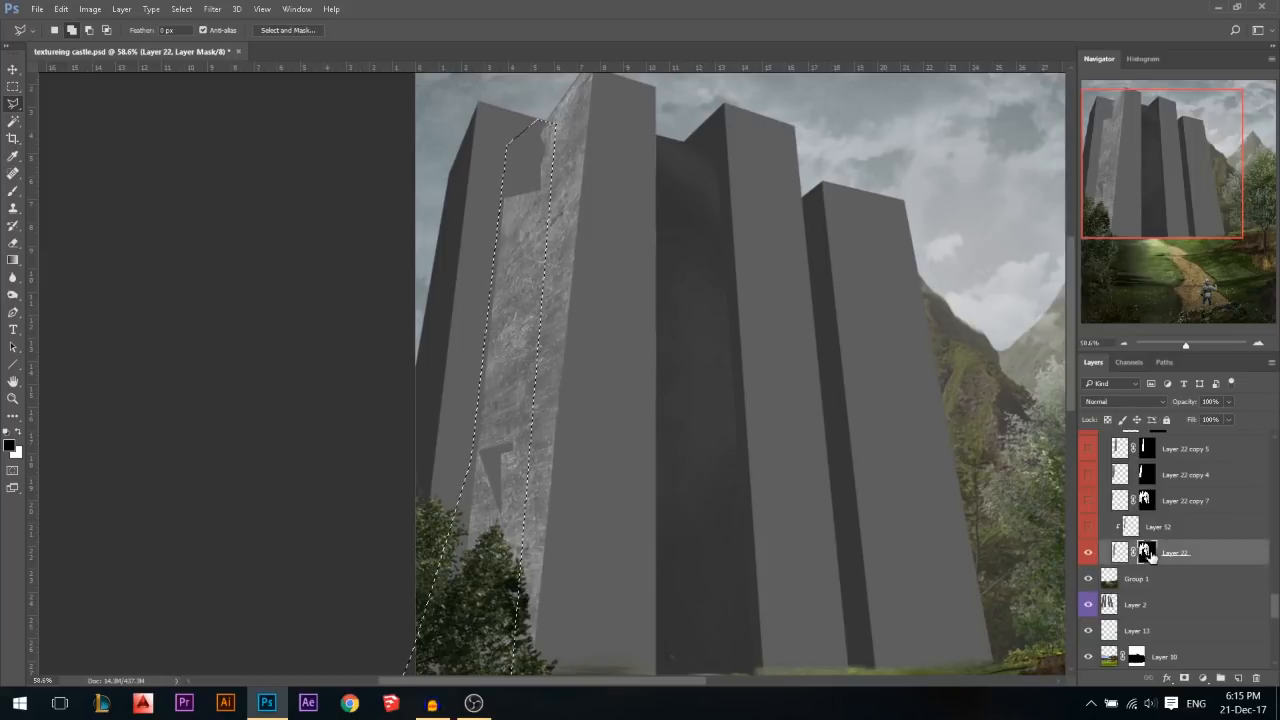
{"action": "key", "text": "alt+BackSpace"}
{"action": "key", "text": "ctrl+d"}
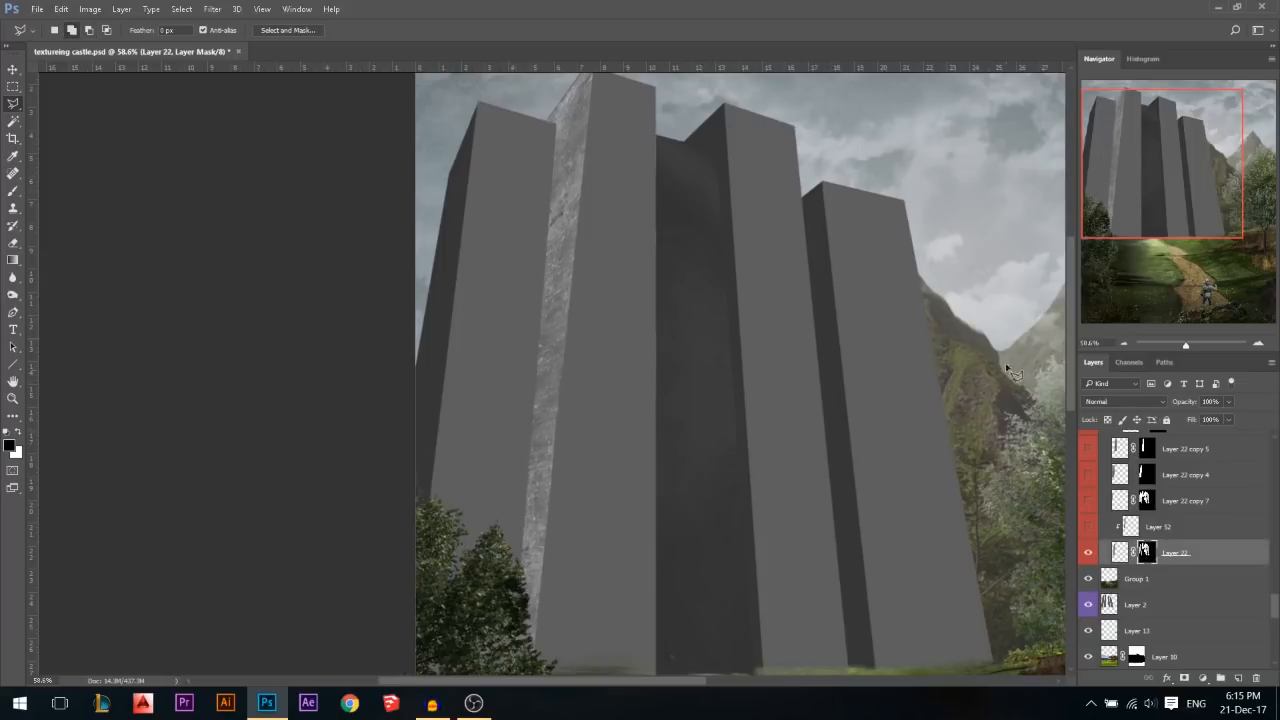
Set Layer 22's blend mode to Overlay and switch to the Move tool
{"action": "left_click", "coordinate": [1097, 400]}
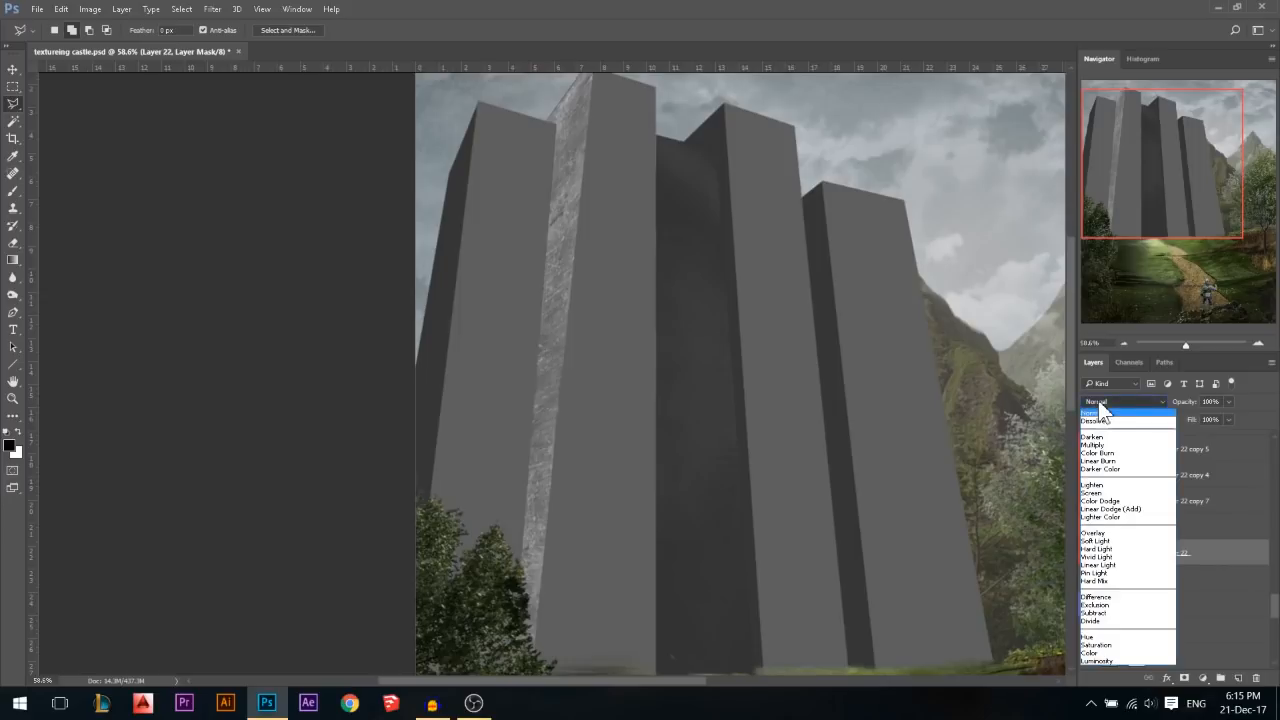
{"action": "left_click", "coordinate": [1124, 534]}
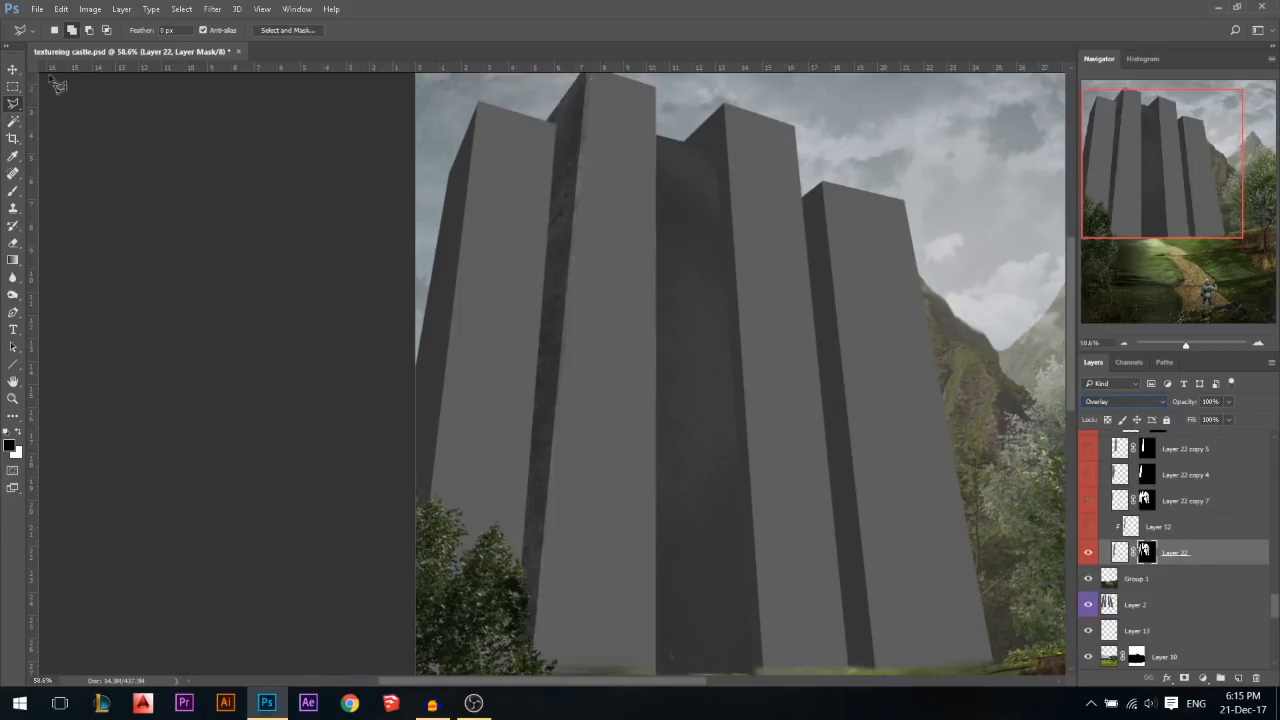
{"action": "left_click", "coordinate": [13, 69]}
Apply a Hue/Saturation adjustment to Layer 22's stone texture, trying full desaturation at -100 before enabling Colorize and tuning the tint and lightness
{"action": "scroll", "coordinate": [780, 414], "scroll_direction": "down", "scroll_amount": 2}
{"action": "left_click", "coordinate": [1121, 553]}
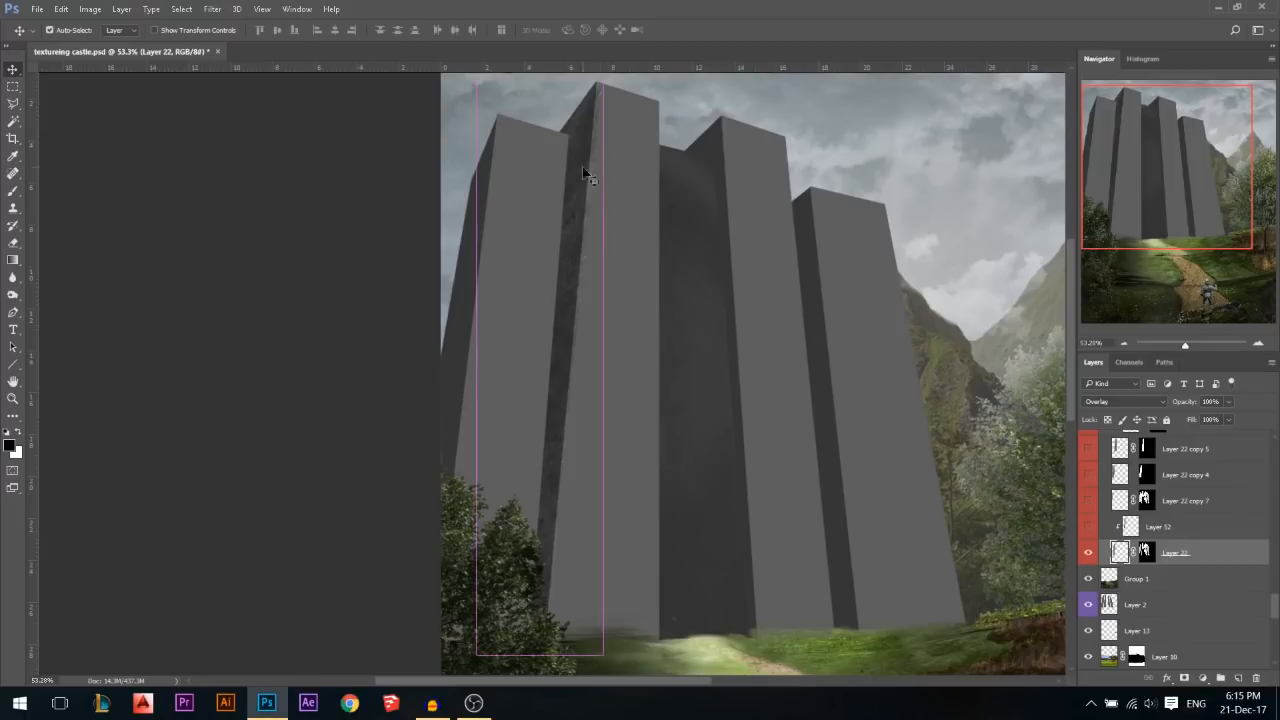
{"action": "key", "text": "ctrl+u"}
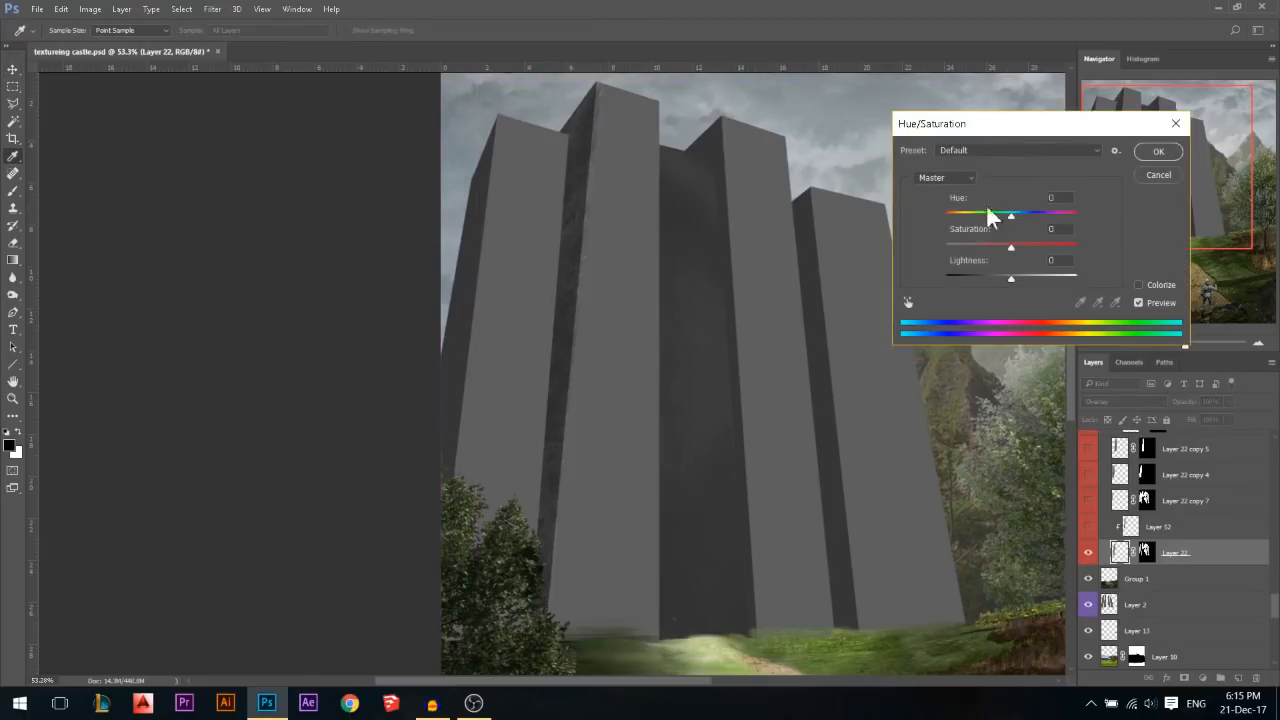
{"action": "left_click_drag", "start_coordinate": [1012, 247], "coordinate": [651, 220]}
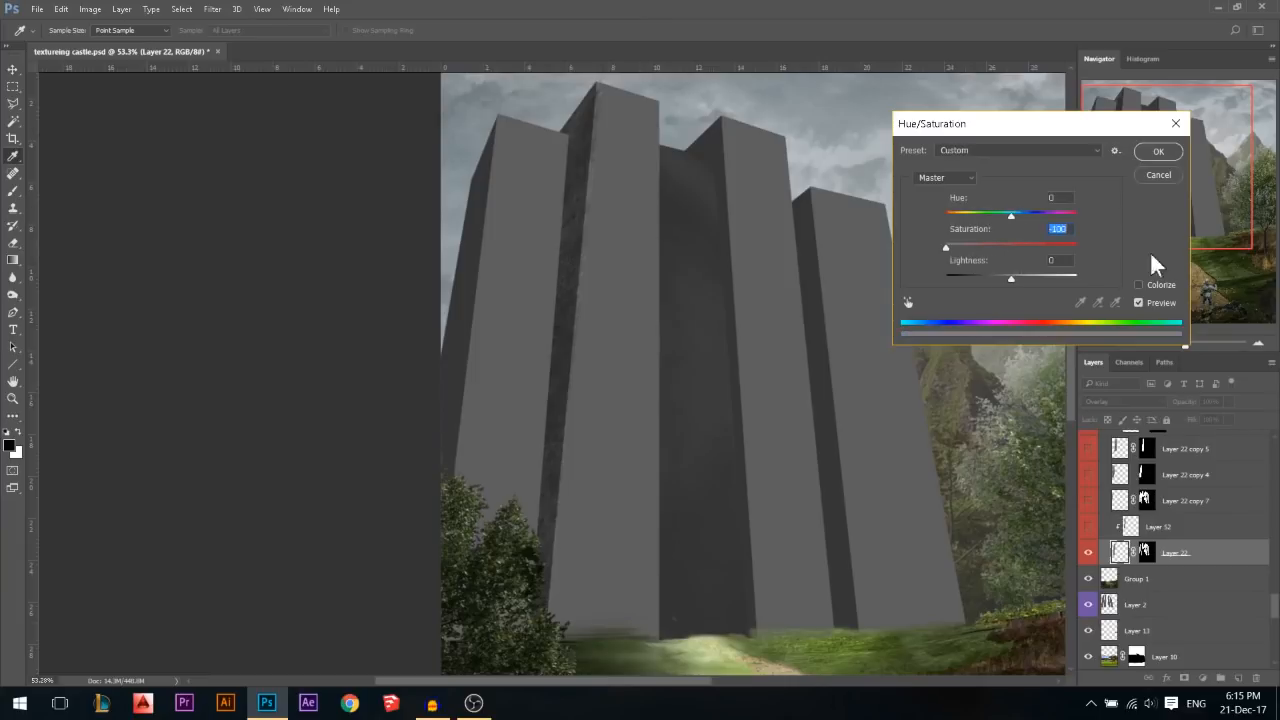
{"action": "left_click", "coordinate": [1138, 285]}
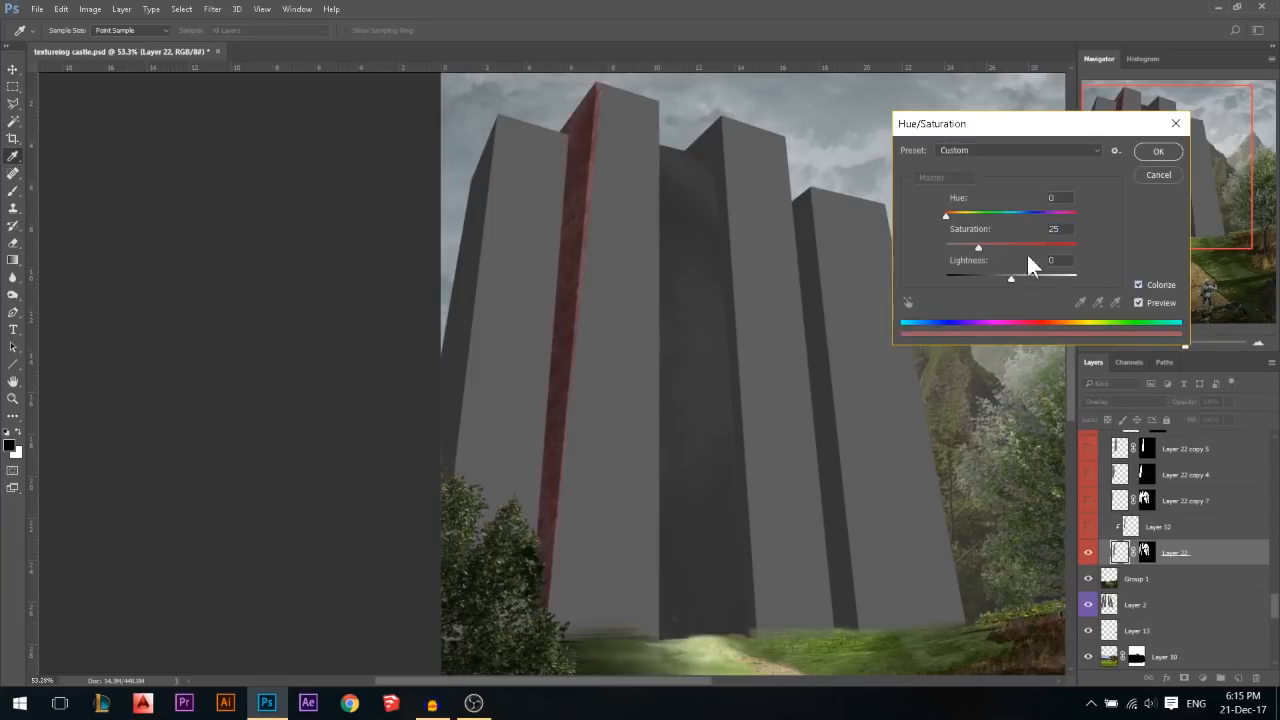
{"action": "left_click_drag", "start_coordinate": [1013, 243], "coordinate": [1057, 214]}
{"action": "left_click_drag", "start_coordinate": [1000, 283], "coordinate": [1042, 272]}
{"action": "left_click", "coordinate": [1158, 151]}
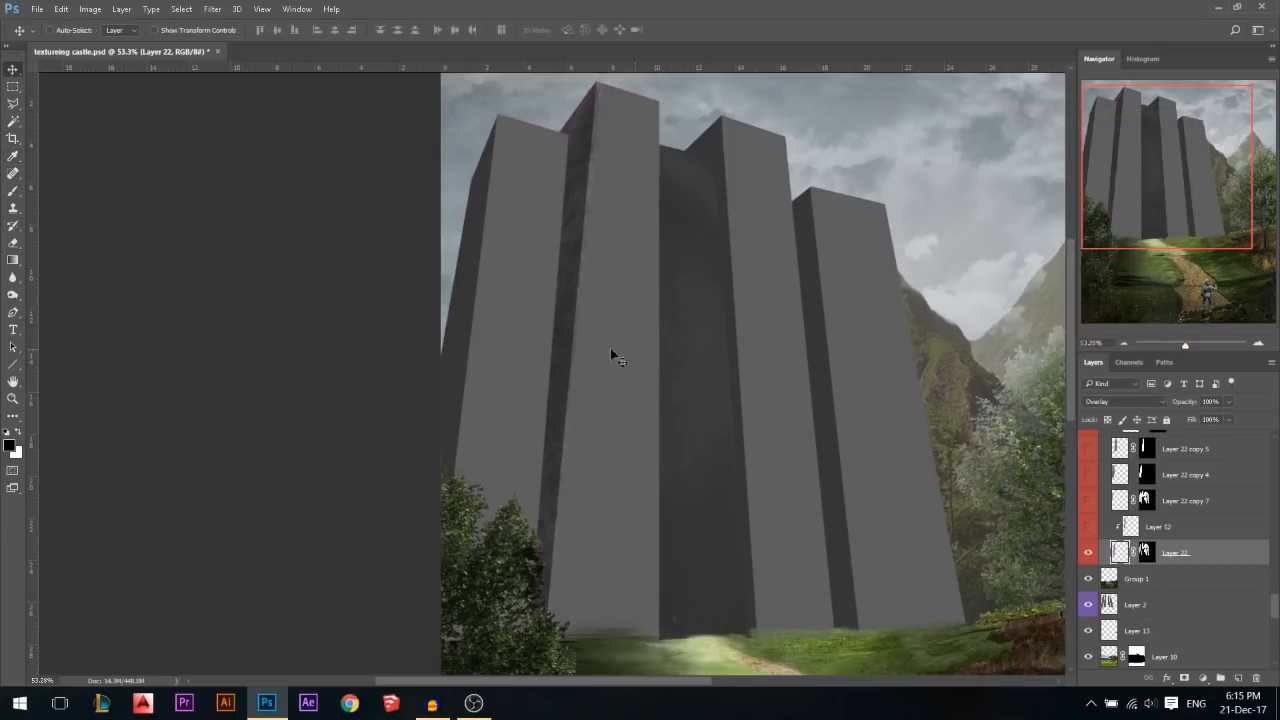
Compare the dark tower side with Layer 52's shading shown and hidden, leaving it hidden
{"action": "scroll", "coordinate": [644, 347], "scroll_direction": "down", "scroll_amount": 1}
{"action": "scroll", "coordinate": [576, 192], "scroll_direction": "down", "scroll_amount": 1}
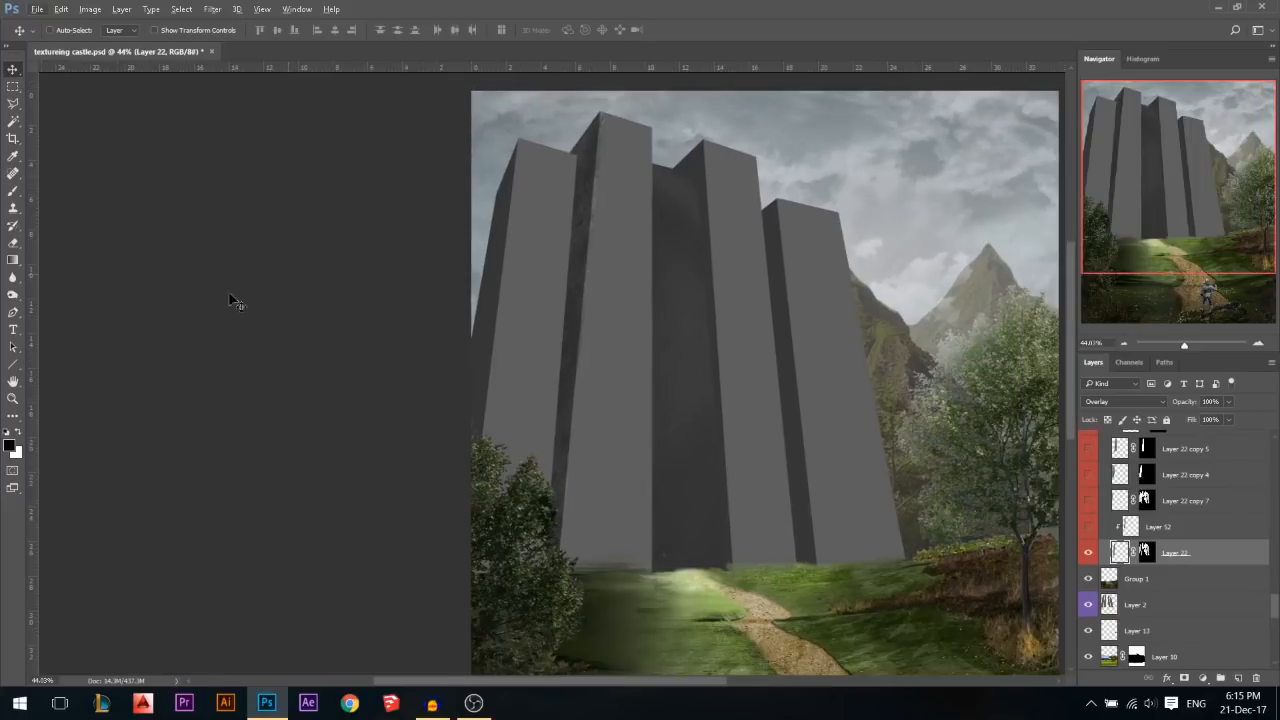
{"action": "left_click", "coordinate": [1089, 527]}
{"action": "left_click", "coordinate": [1089, 527]}
{"action": "left_click", "coordinate": [1089, 527]}
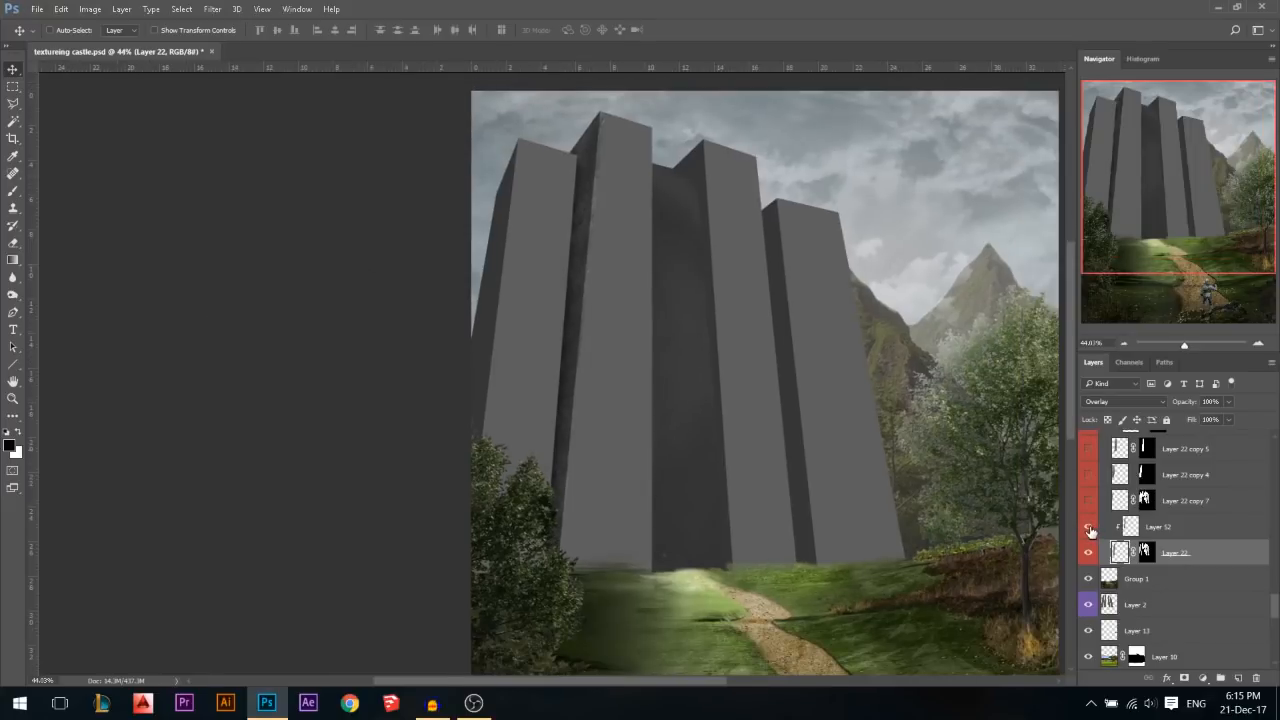
{"action": "left_click", "coordinate": [1089, 527]}
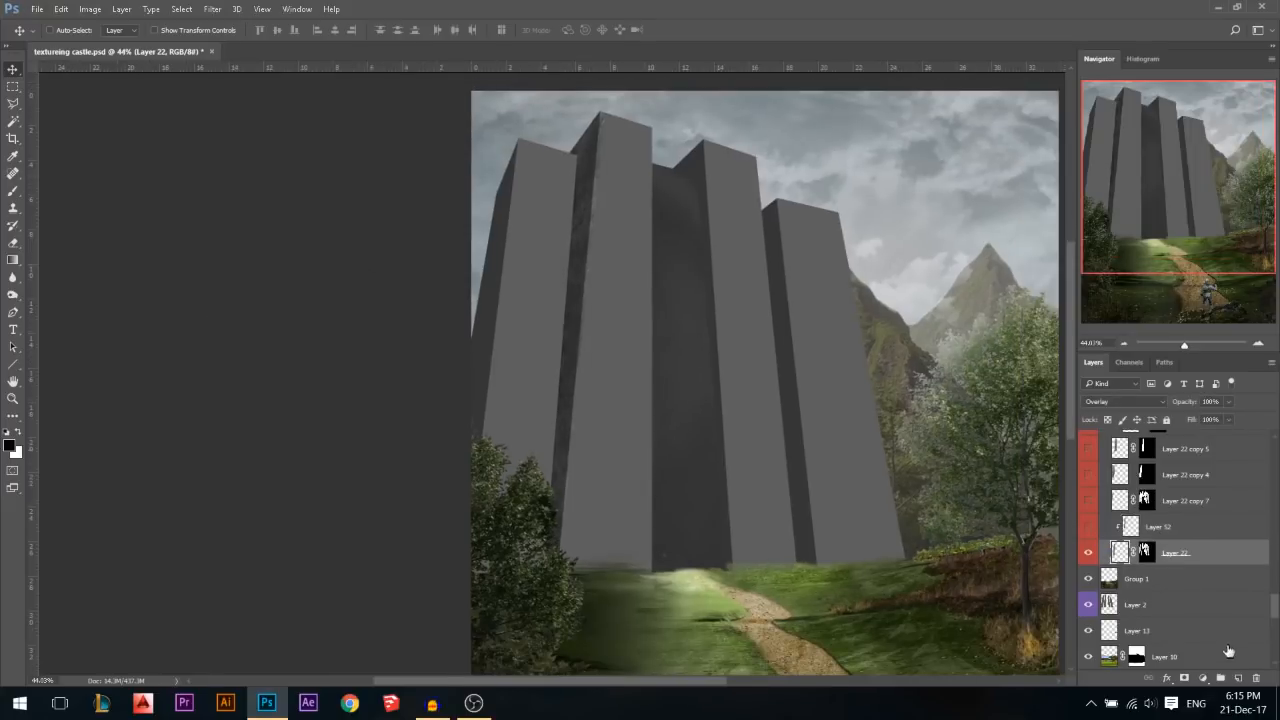
Add a new layer clipped to Layer 22 and brush black shading down the dark side beside the leftmost tower
{"action": "left_click", "coordinate": [1242, 679]}
{"action": "mouse_move", "coordinate": [1134, 566]}
{"action": "left_mouse_down"}
{"action": "mouse_move", "coordinate": [1160, 558]}
{"action": "mouse_move", "coordinate": [1130, 554]}
{"action": "left_mouse_up"}
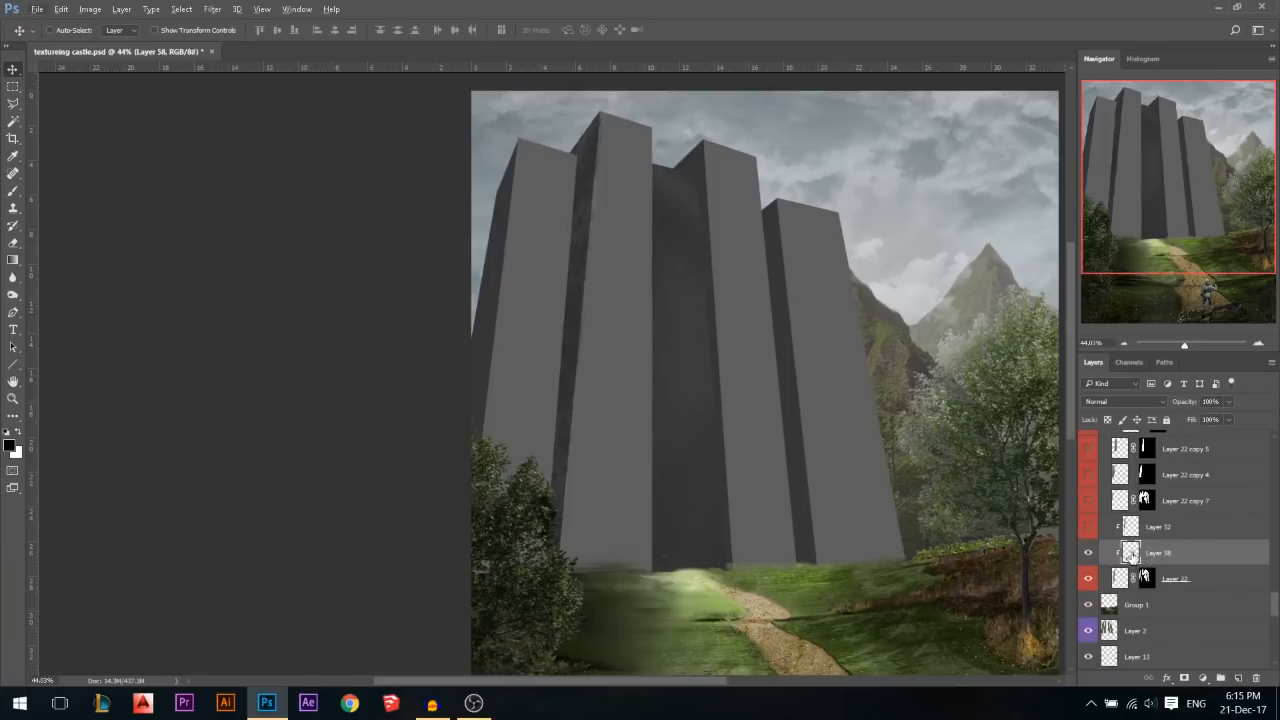
{"action": "left_click", "coordinate": [13, 191]}
{"action": "left_click_drag", "start_coordinate": [571, 157], "coordinate": [534, 576]}
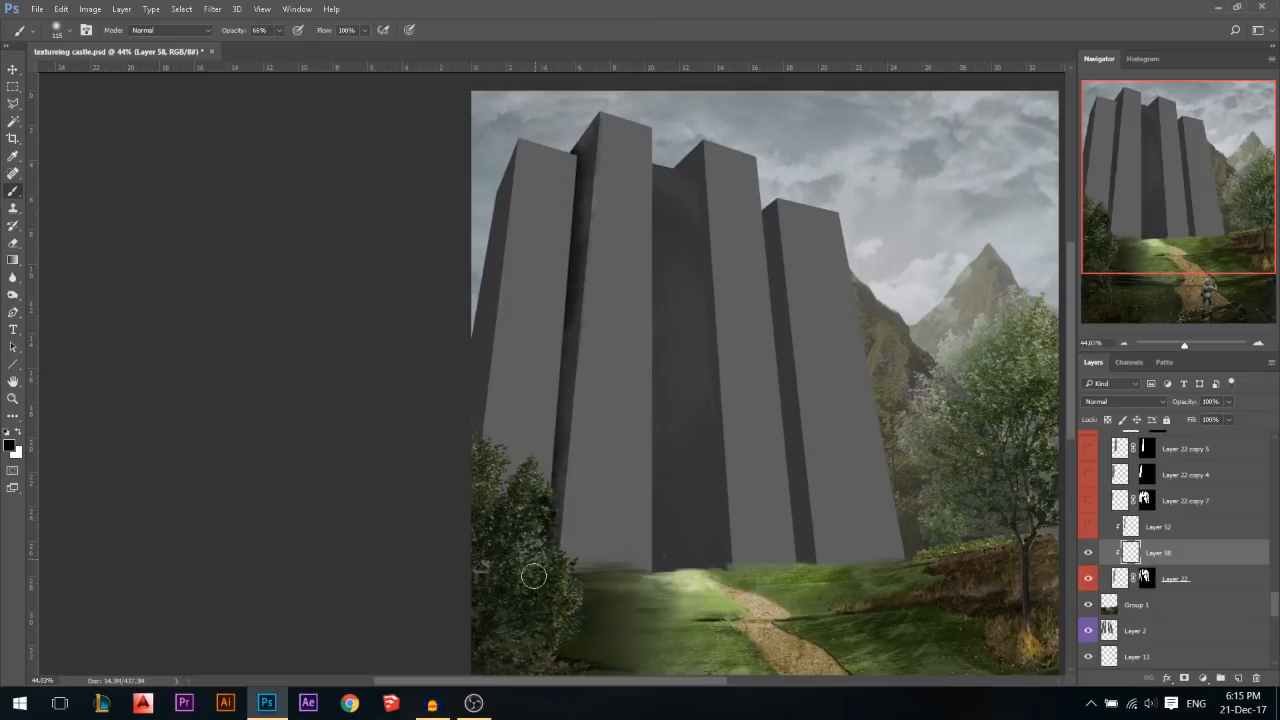
{"action": "left_click_drag", "start_coordinate": [565, 338], "coordinate": [553, 472]}
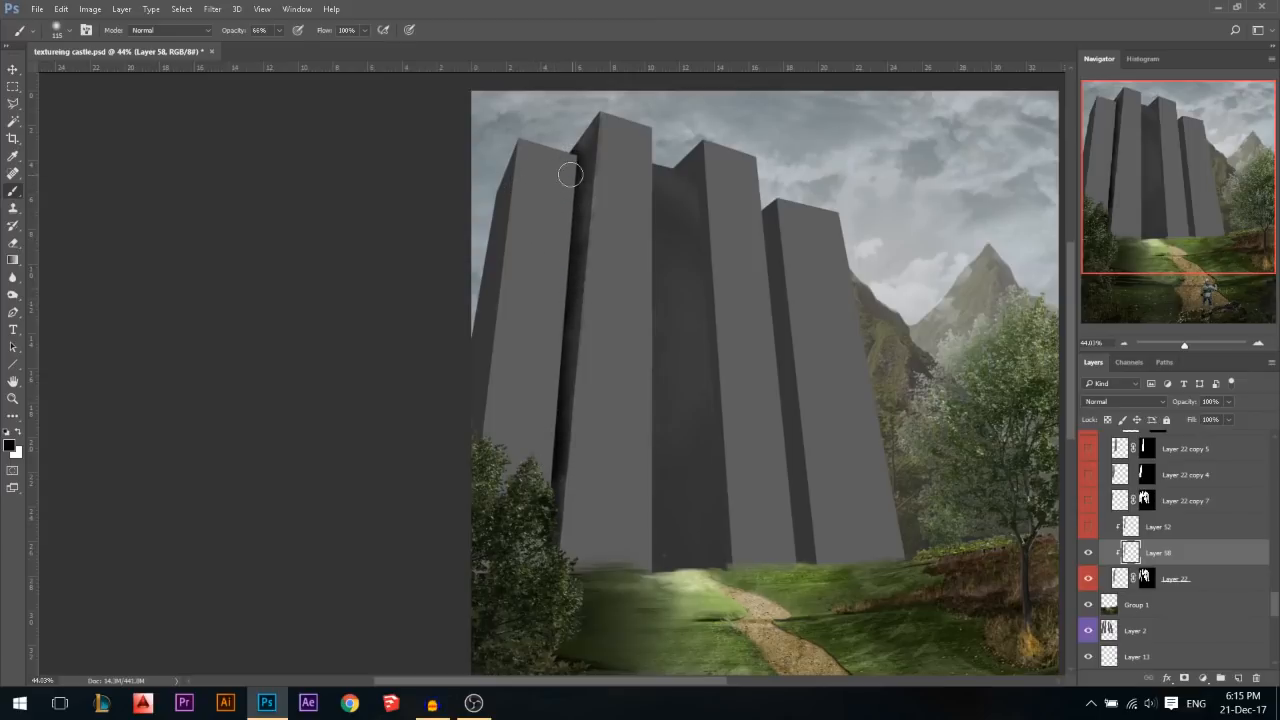
Remove the trial black shading layer above Layer 22
{"action": "left_click", "coordinate": [13, 70]}
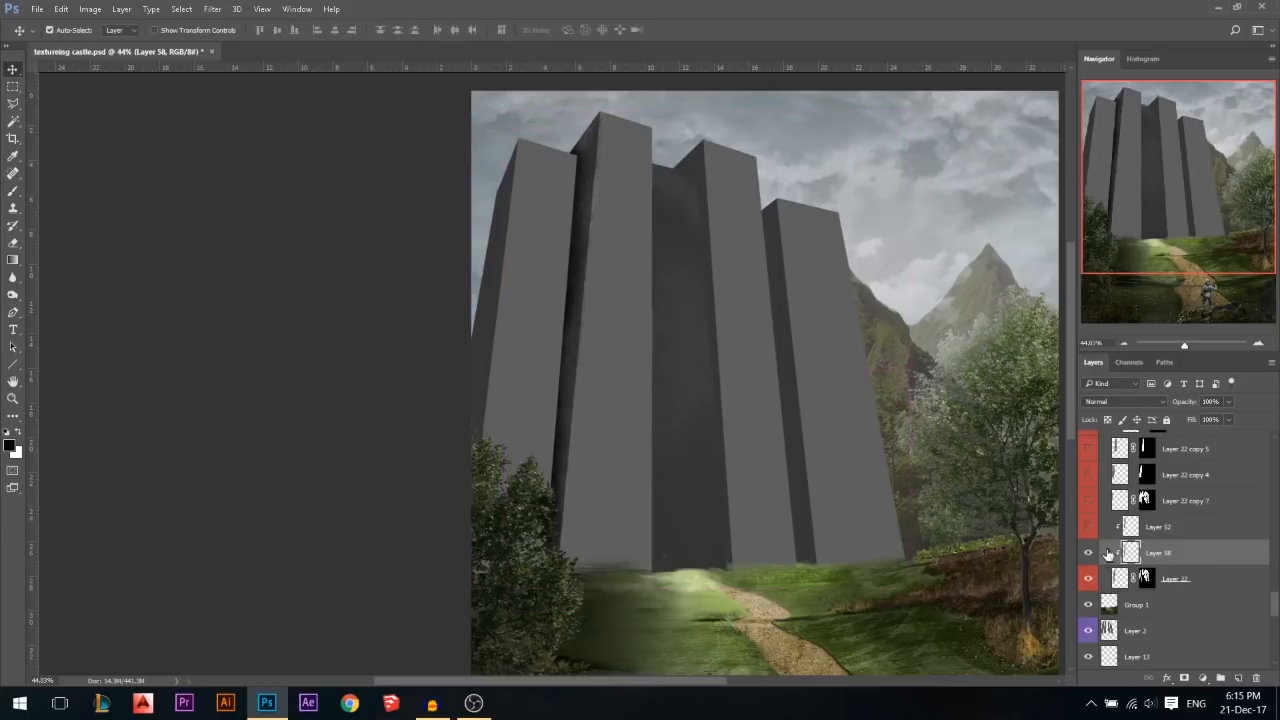
{"action": "key", "text": "ctrl+alt+g"}
{"action": "key", "text": "ctrl+e"}
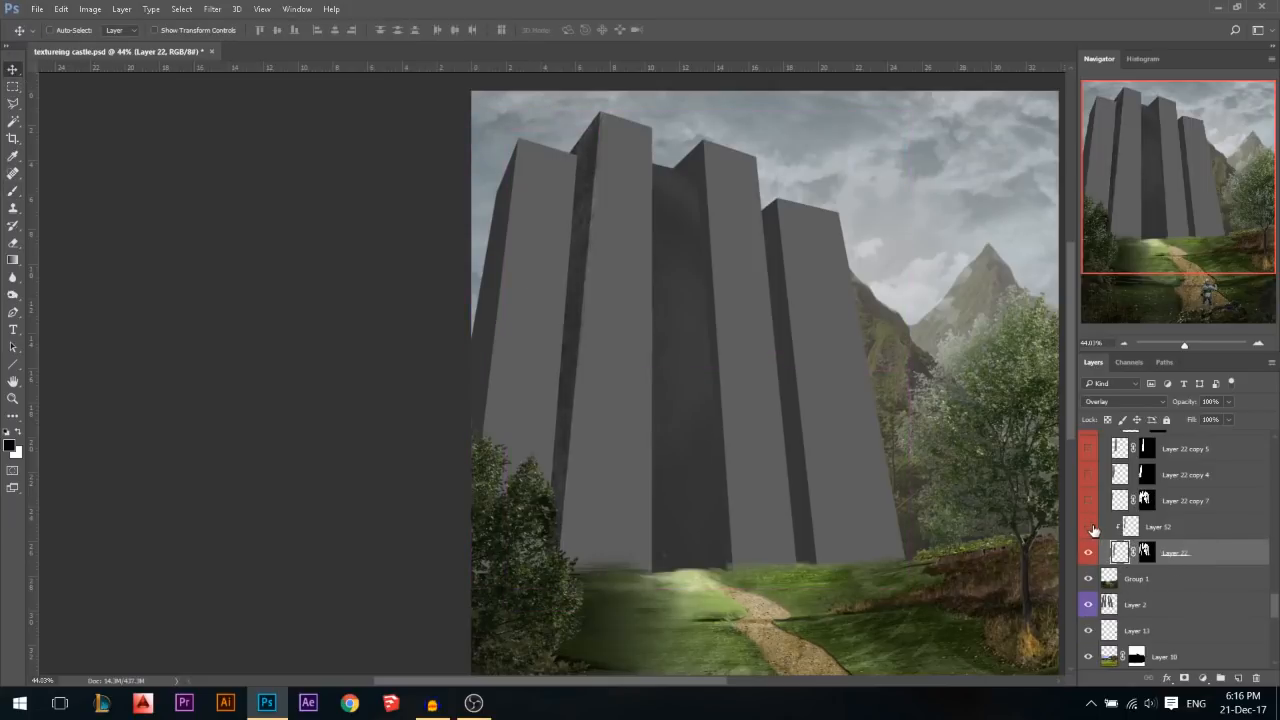
Show Layer 52, Layer 22 copy 7 and Layer 22 copy 4, and select Layer 22 copy 4 on the leftmost tower's front face
{"action": "left_click", "coordinate": [1089, 527]}
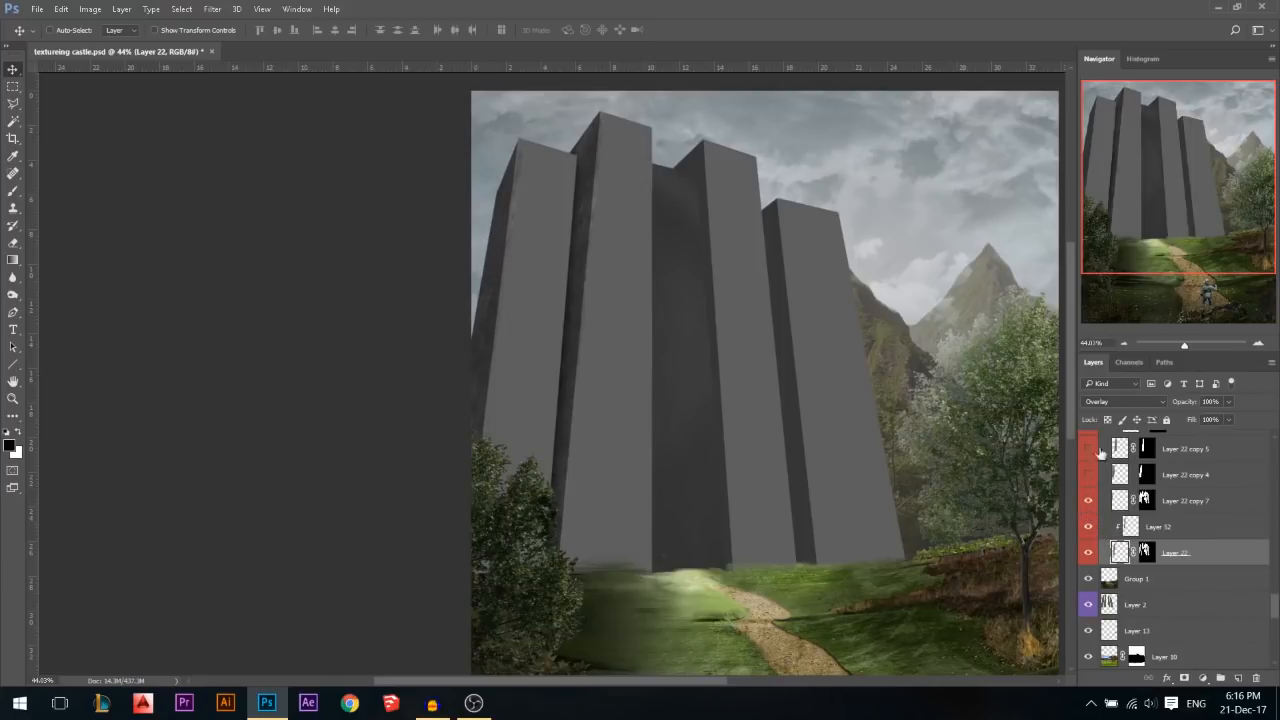
{"action": "left_click", "coordinate": [1088, 478]}
{"action": "scroll", "coordinate": [535, 277], "scroll_direction": "up", "scroll_amount": 2}
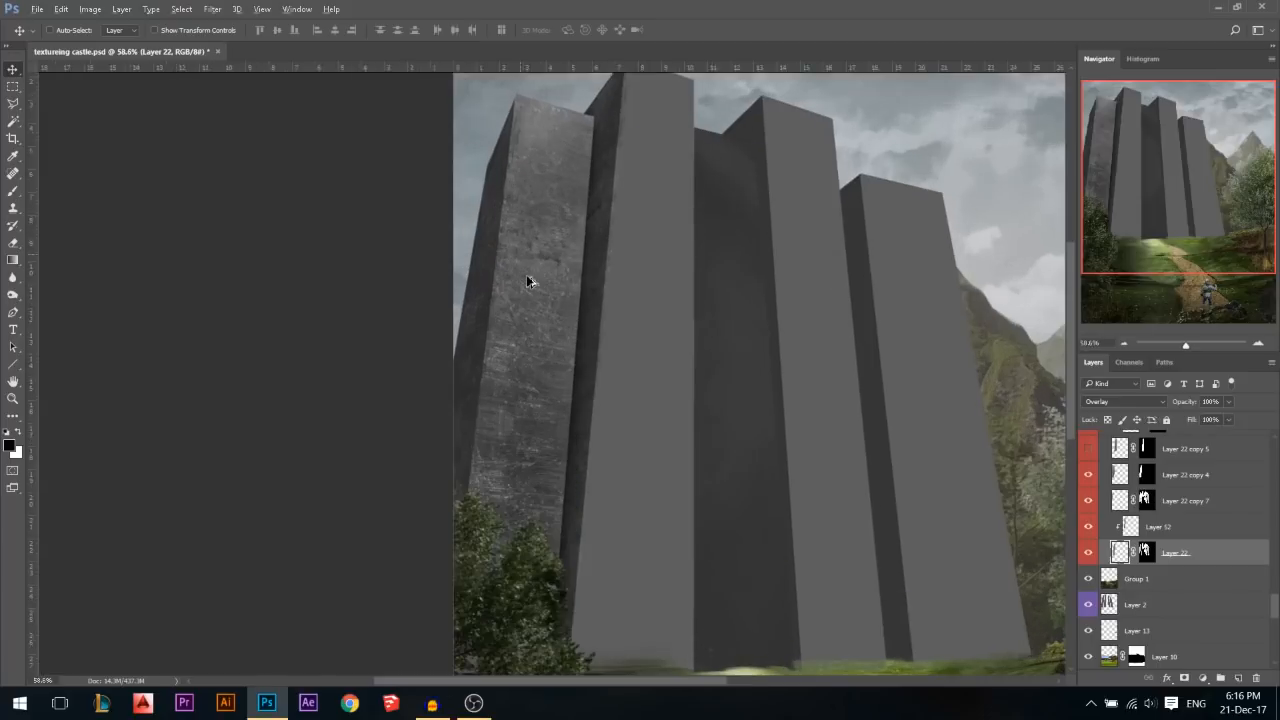
{"action": "scroll", "coordinate": [543, 277], "scroll_direction": "down", "scroll_amount": 1}
{"action": "left_click", "coordinate": [543, 277], "text": "ctrl"}
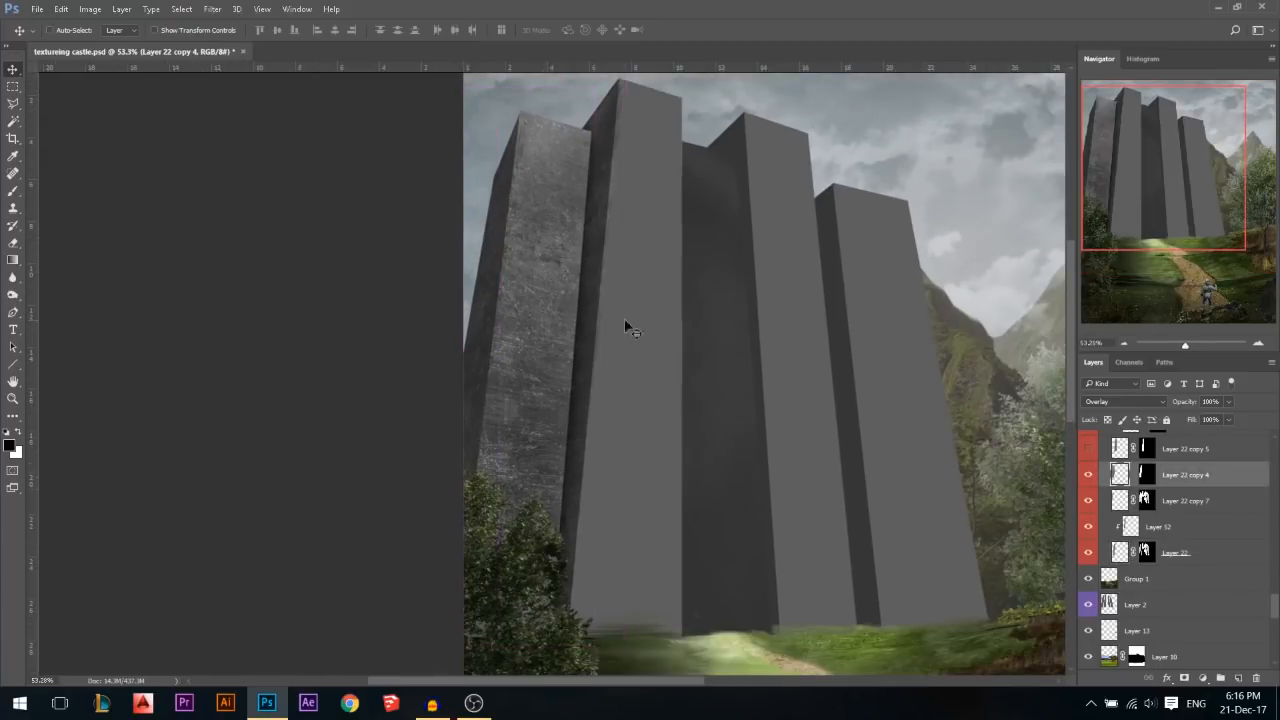
Try a steep vertical skew on Layer 22 copy 4's texture, pull it back to nearly its original slant, and apply the transform
{"action": "left_click", "coordinate": [531, 293], "text": "ctrl"}
{"action": "left_click", "coordinate": [531, 293], "text": "ctrl"}
{"action": "scroll", "coordinate": [530, 294], "scroll_direction": "up", "scroll_amount": 1}
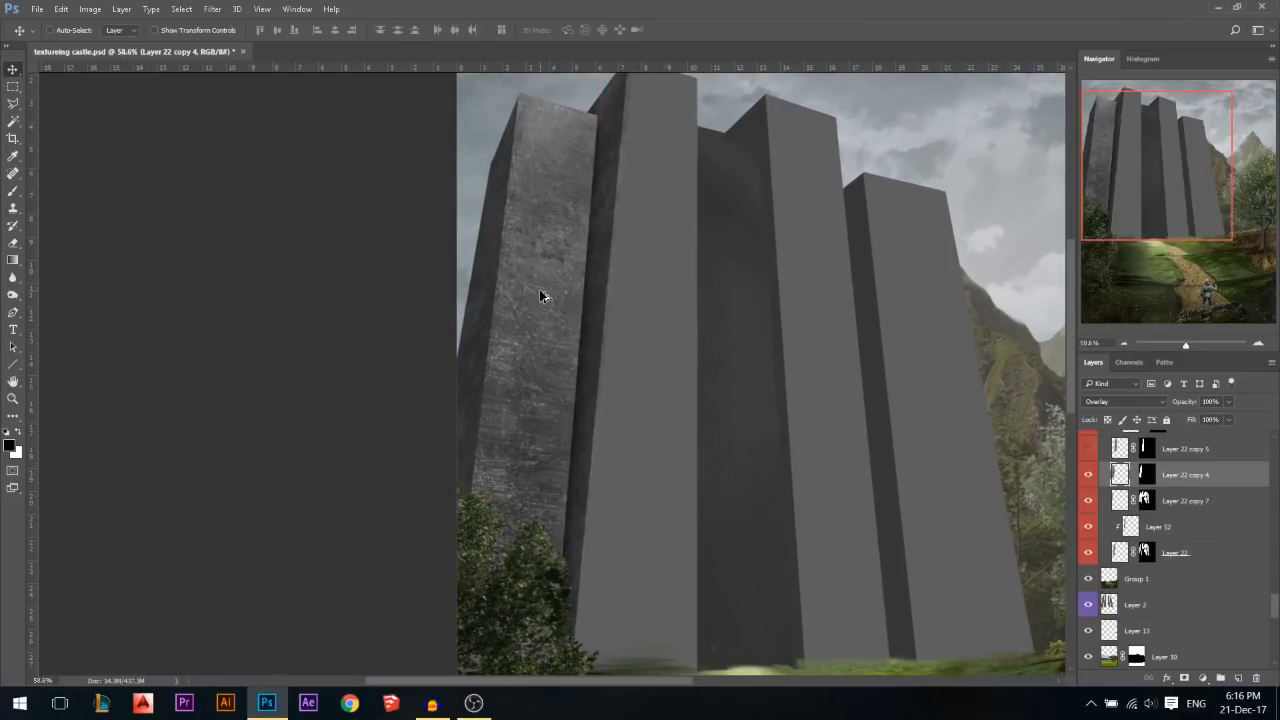
{"action": "scroll", "coordinate": [543, 300], "scroll_direction": "up", "scroll_amount": 6}
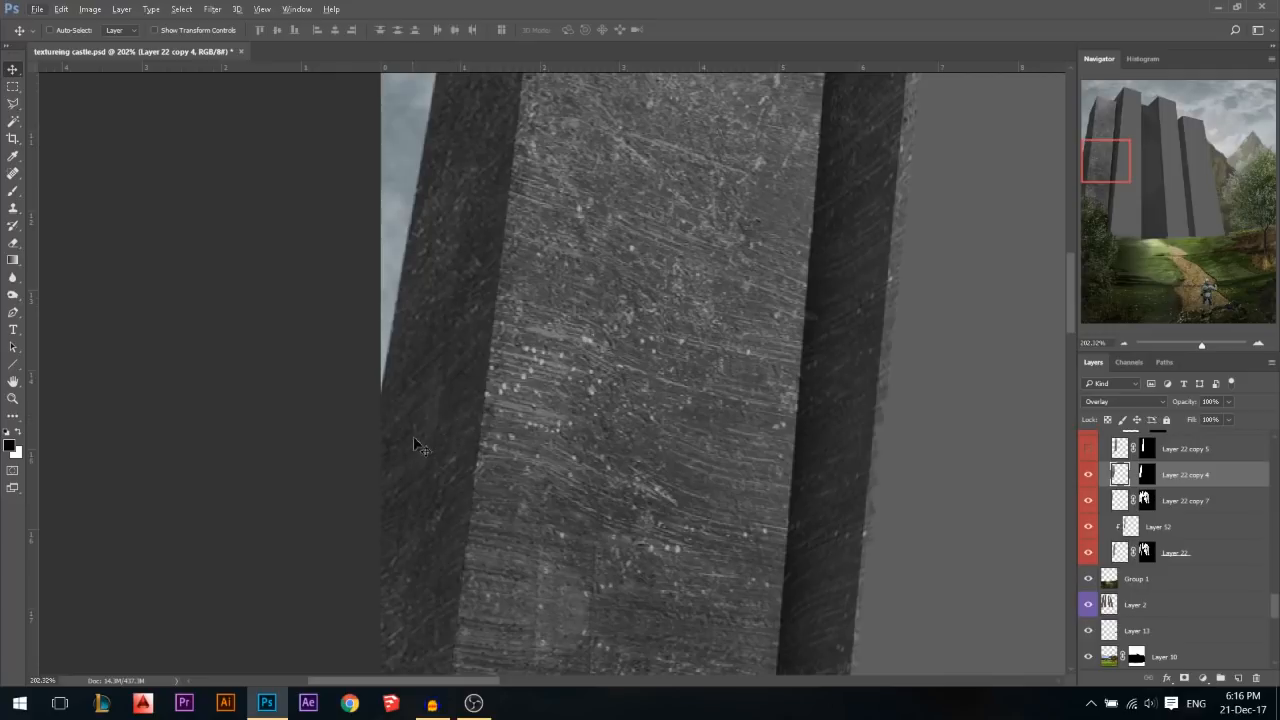
{"action": "scroll", "coordinate": [413, 436], "scroll_direction": "down", "scroll_amount": 6}
{"action": "key", "text": "ctrl+t"}
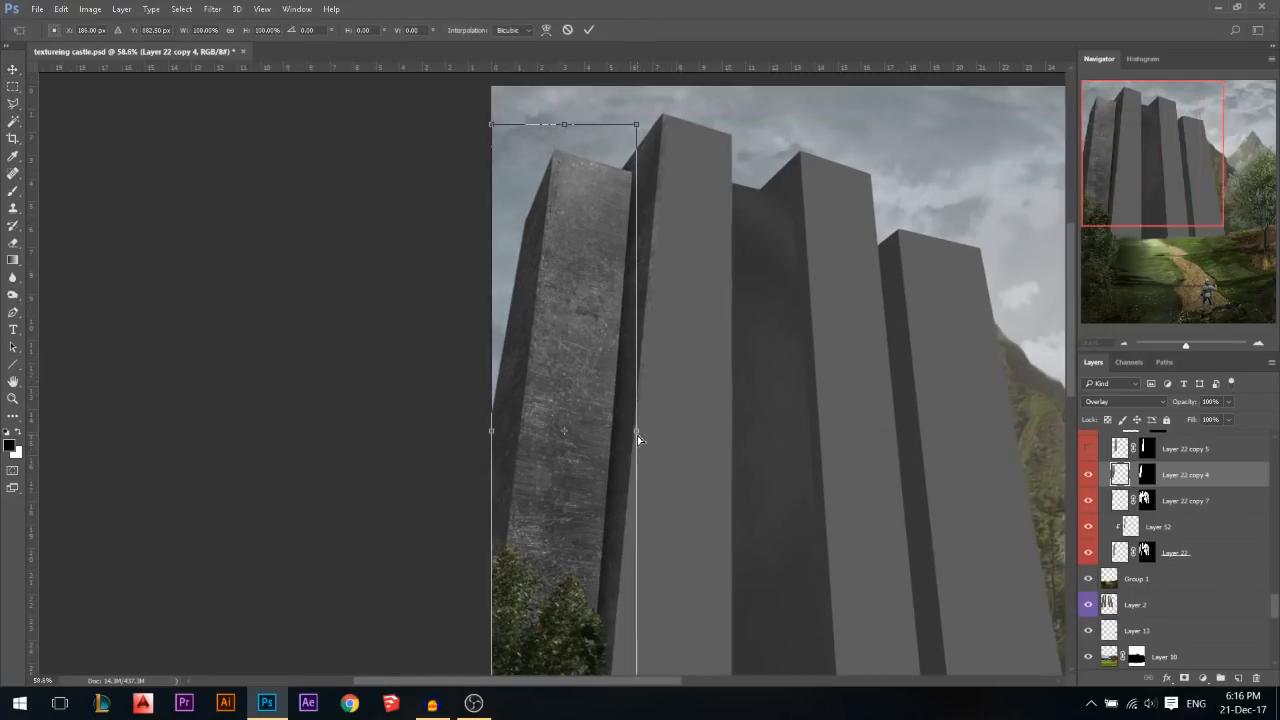
{"action": "left_click_drag", "start_coordinate": [637, 436], "coordinate": [649, 218]}
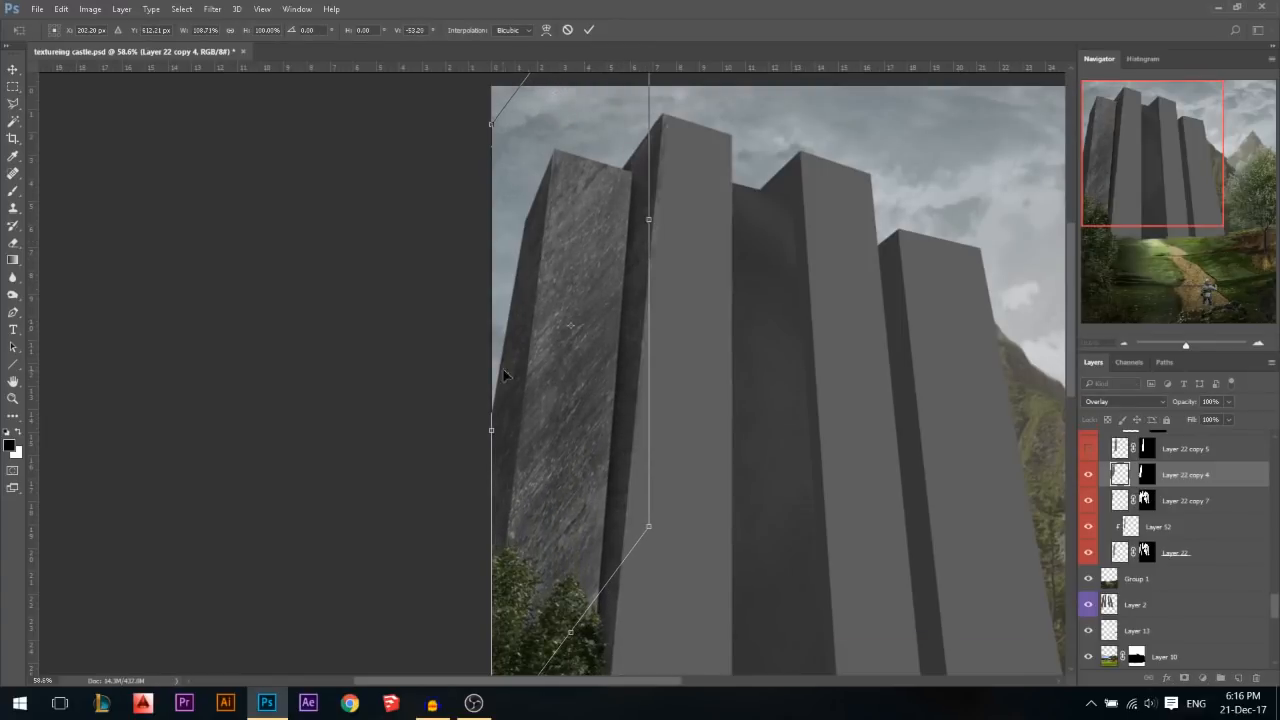
{"action": "left_click_drag", "start_coordinate": [648, 220], "coordinate": [640, 434]}
{"action": "left_click", "coordinate": [589, 30]}
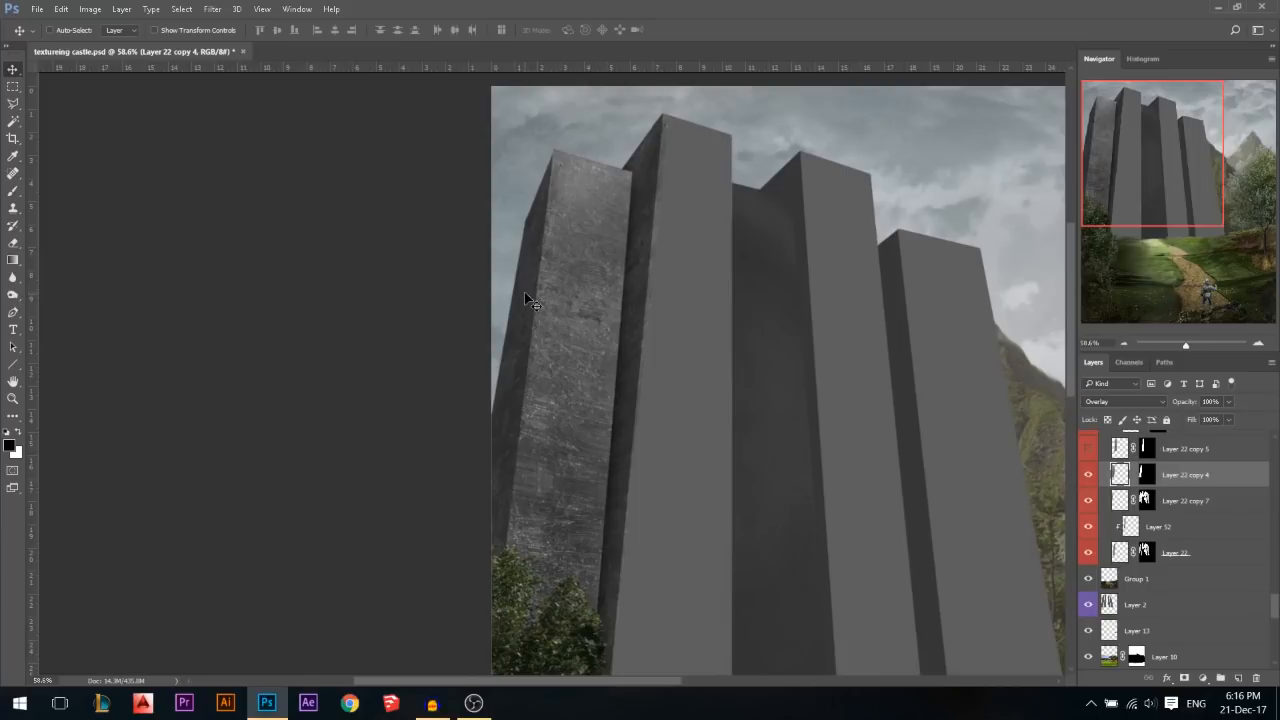
Try lowering the brightness of Layer 22 copy 4 with Brightness/Contrast, and discard the adjustment
{"action": "scroll", "coordinate": [546, 275], "scroll_direction": "down", "scroll_amount": 2}
{"action": "scroll", "coordinate": [549, 326], "scroll_direction": "up", "scroll_amount": 3}
{"action": "scroll", "coordinate": [551, 331], "scroll_direction": "up", "scroll_amount": 1}
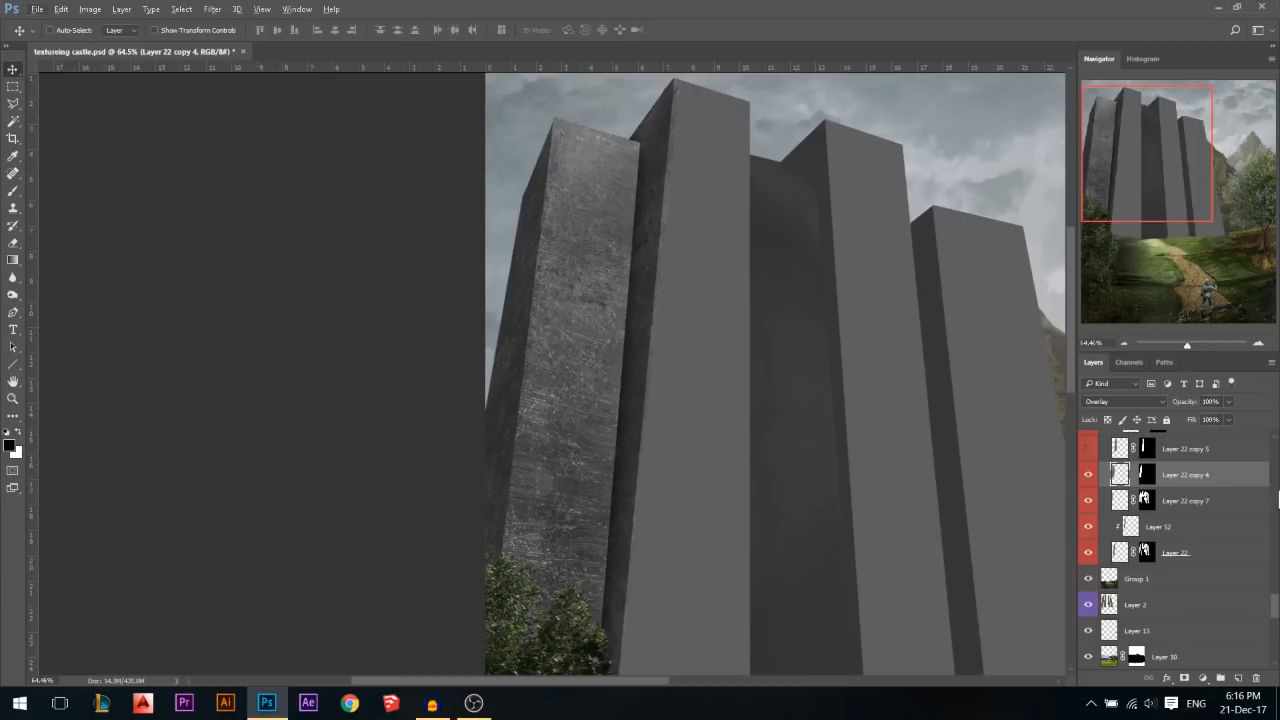
{"action": "left_click", "coordinate": [90, 9]}
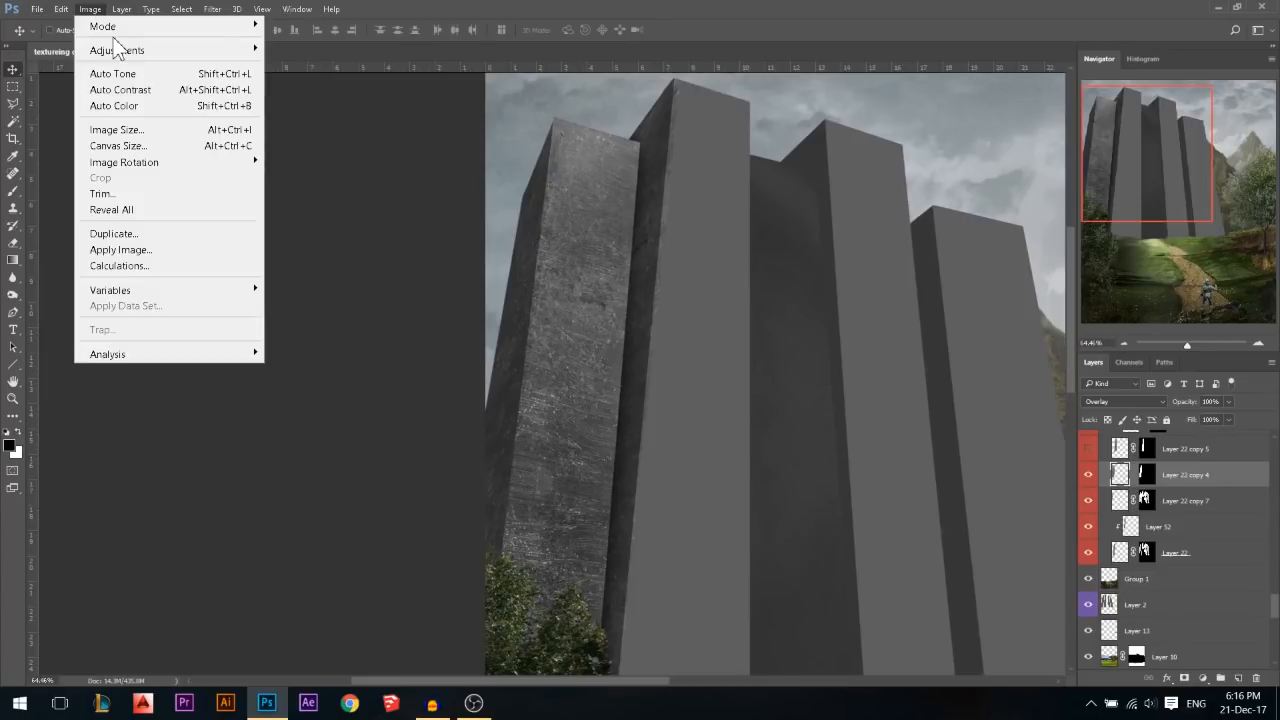
{"action": "mouse_move", "coordinate": [118, 50]}
{"action": "left_click", "coordinate": [310, 50]}
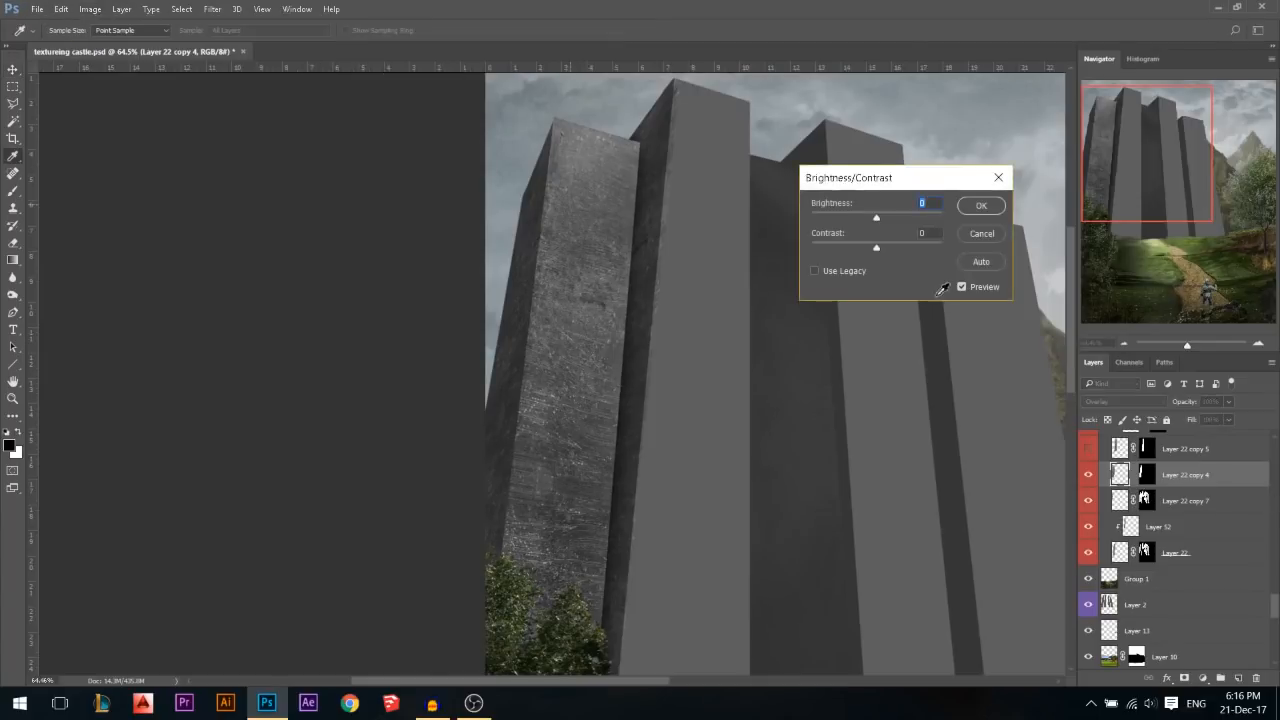
{"action": "left_click_drag", "start_coordinate": [878, 217], "coordinate": [839, 218]}
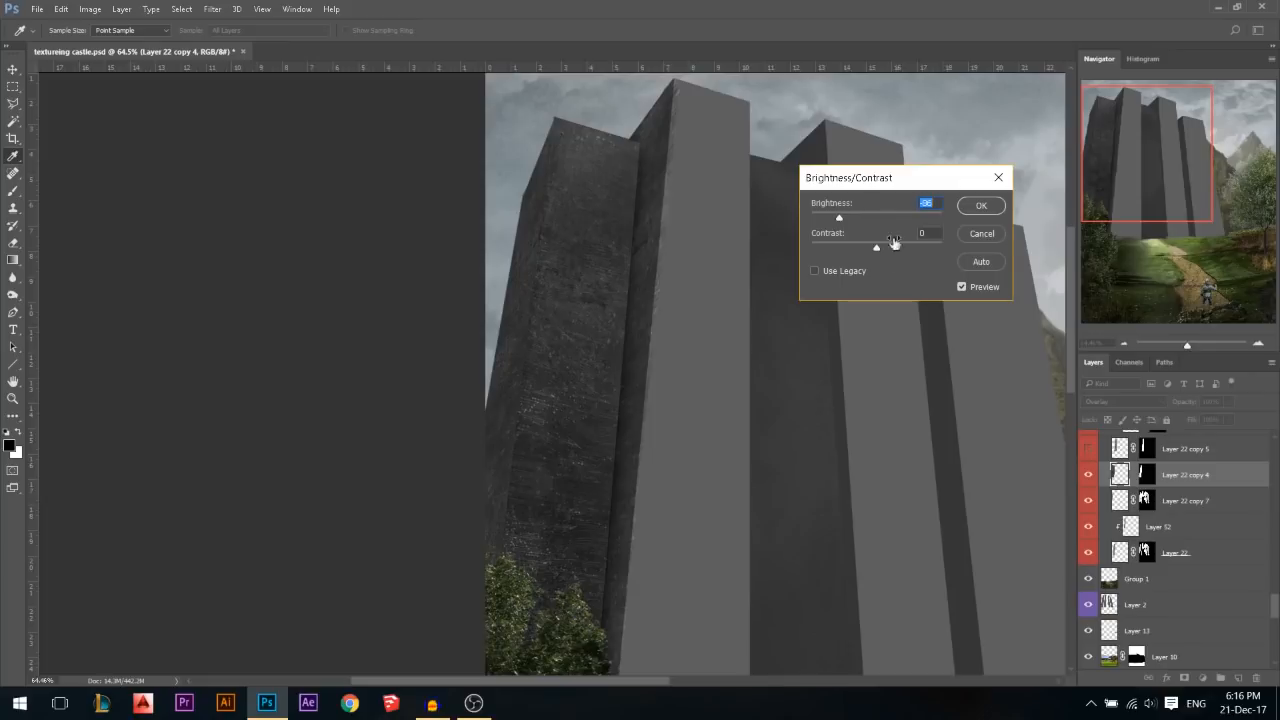
{"action": "left_click", "coordinate": [873, 217]}
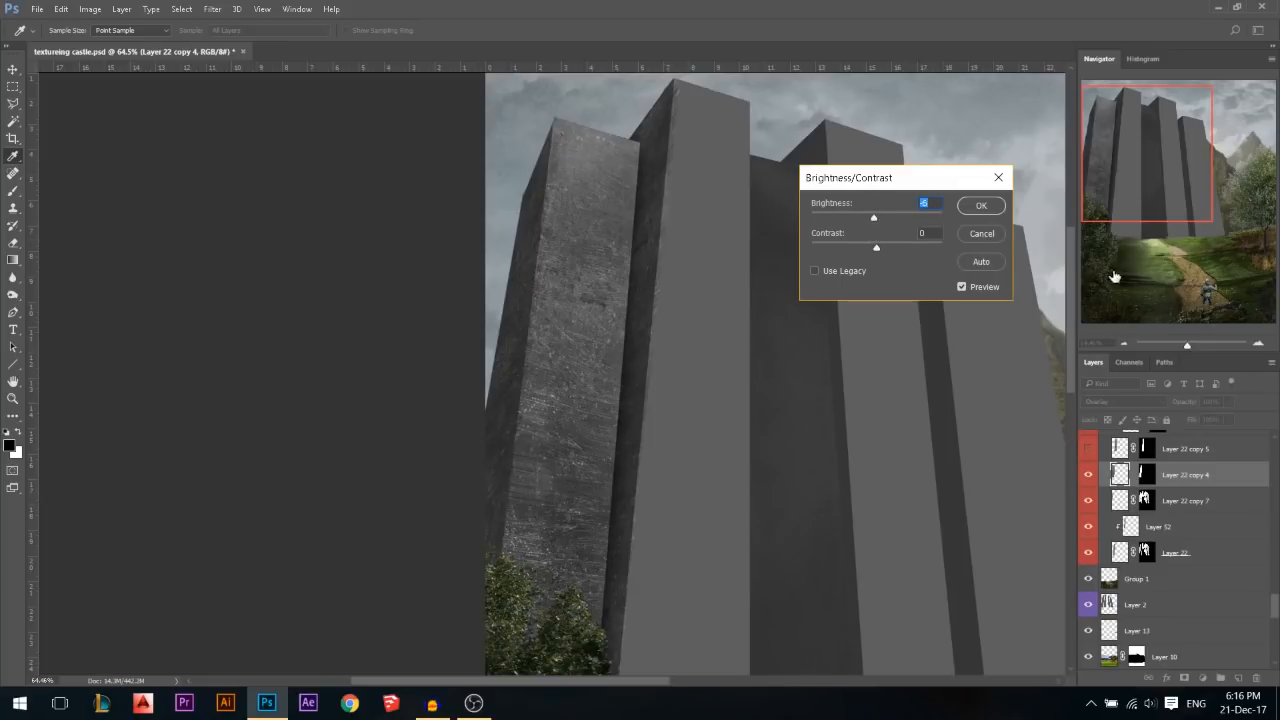
{"action": "left_click", "coordinate": [996, 236]}
{"action": "scroll", "coordinate": [549, 300], "scroll_direction": "down", "scroll_amount": 3}
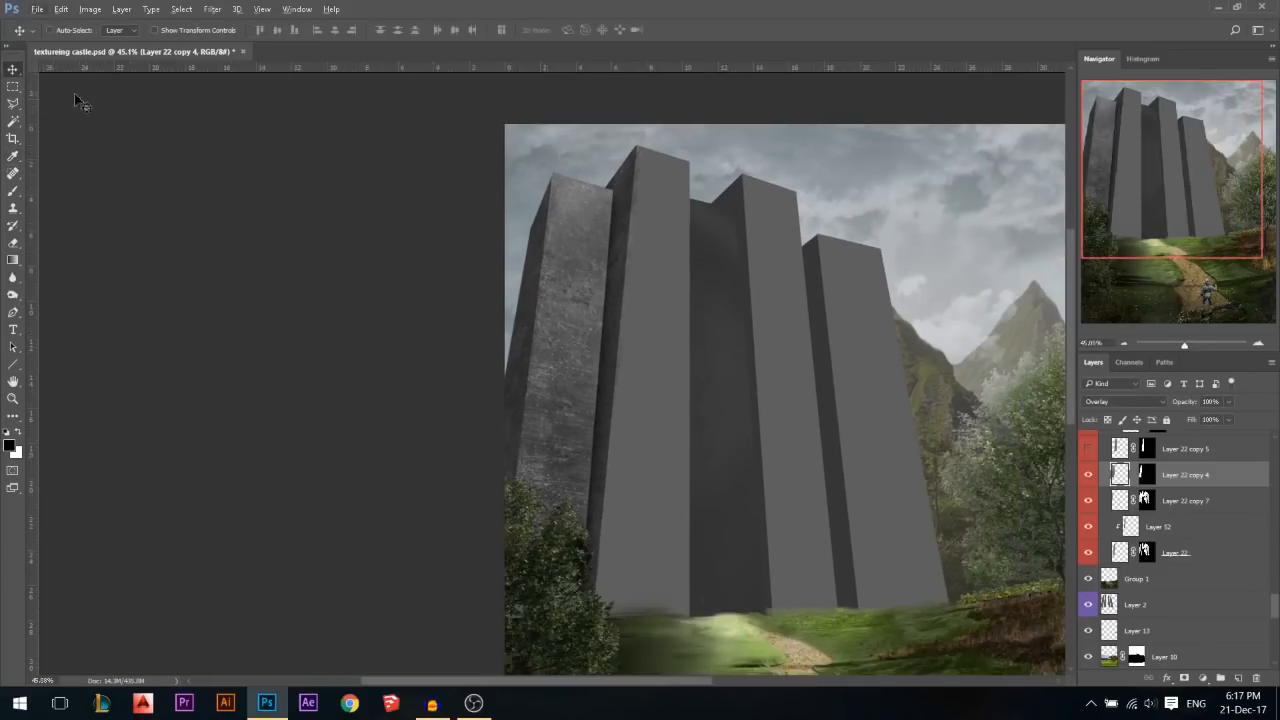
Show Layer 22 copy 5 on the second tower's front face and select it
{"action": "scroll", "coordinate": [562, 153], "scroll_direction": "up", "scroll_amount": 2}
{"action": "scroll", "coordinate": [1133, 563], "scroll_direction": "up", "scroll_amount": 1}
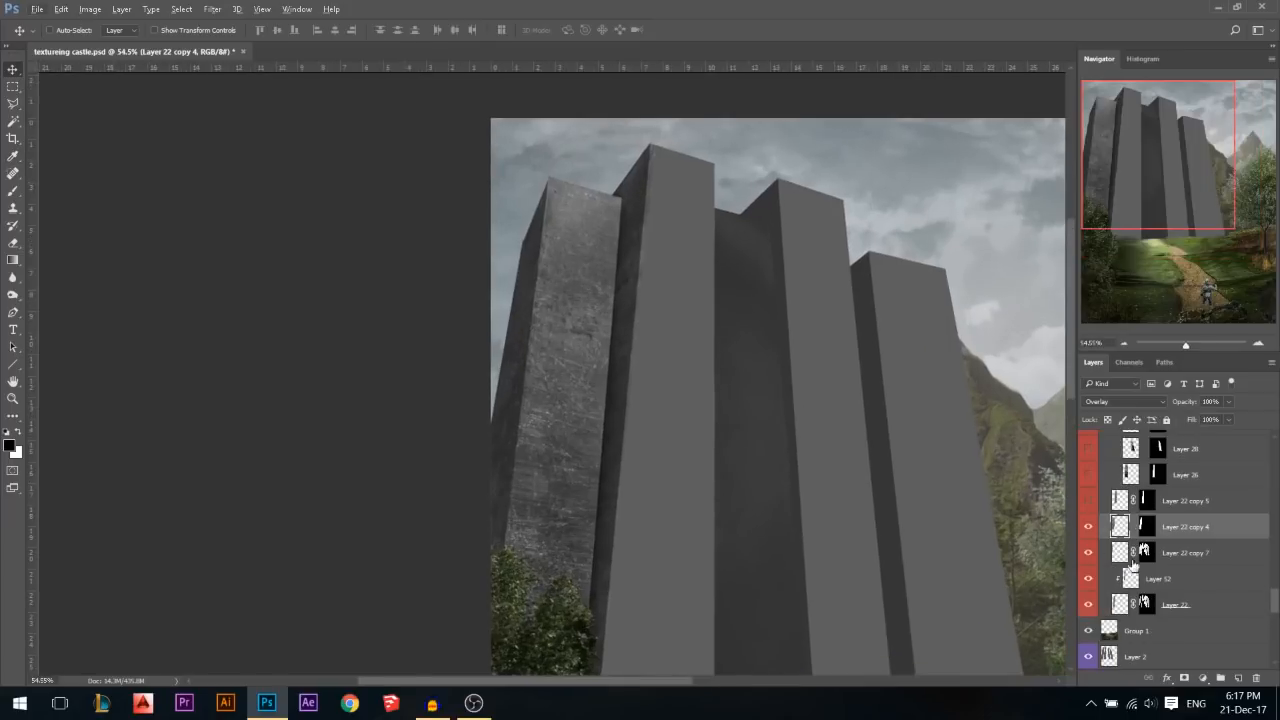
{"action": "left_click", "coordinate": [1089, 500]}
{"action": "scroll", "coordinate": [623, 391], "scroll_direction": "down", "scroll_amount": 1}
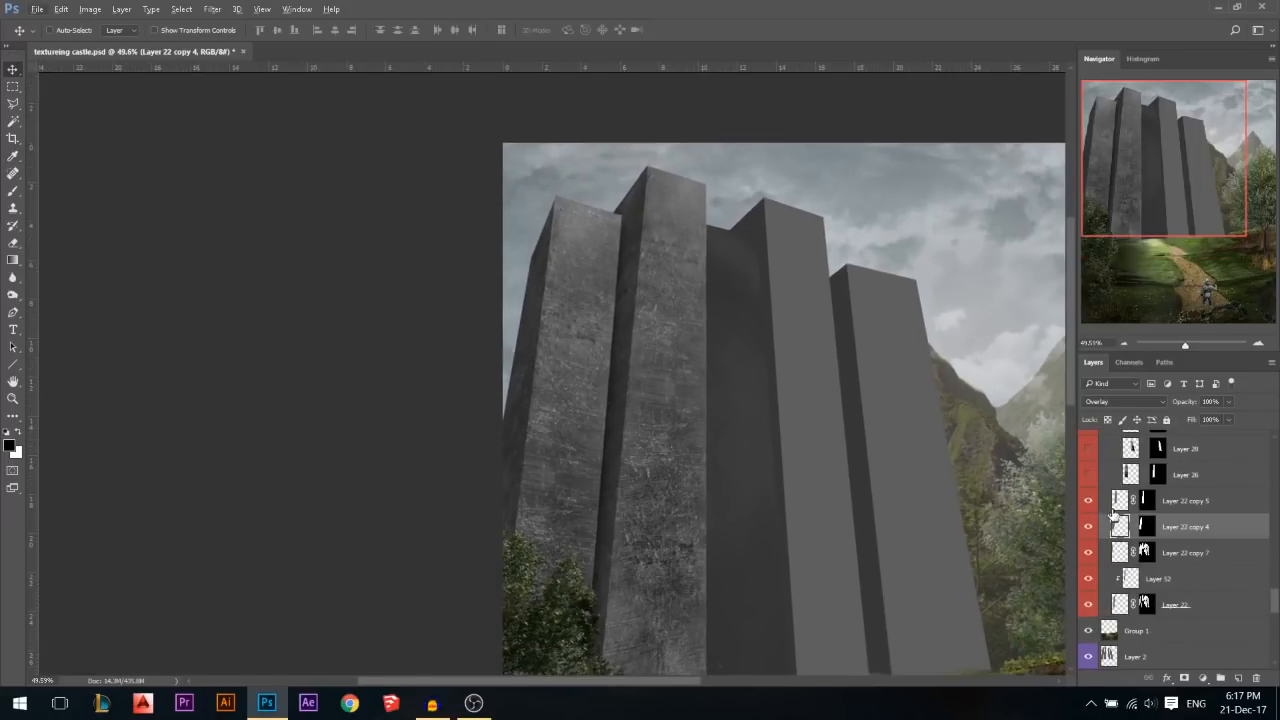
{"action": "scroll", "coordinate": [1091, 505], "scroll_direction": "up", "scroll_amount": 1}
{"action": "left_click", "coordinate": [1090, 502]}
{"action": "left_click", "coordinate": [1090, 502]}
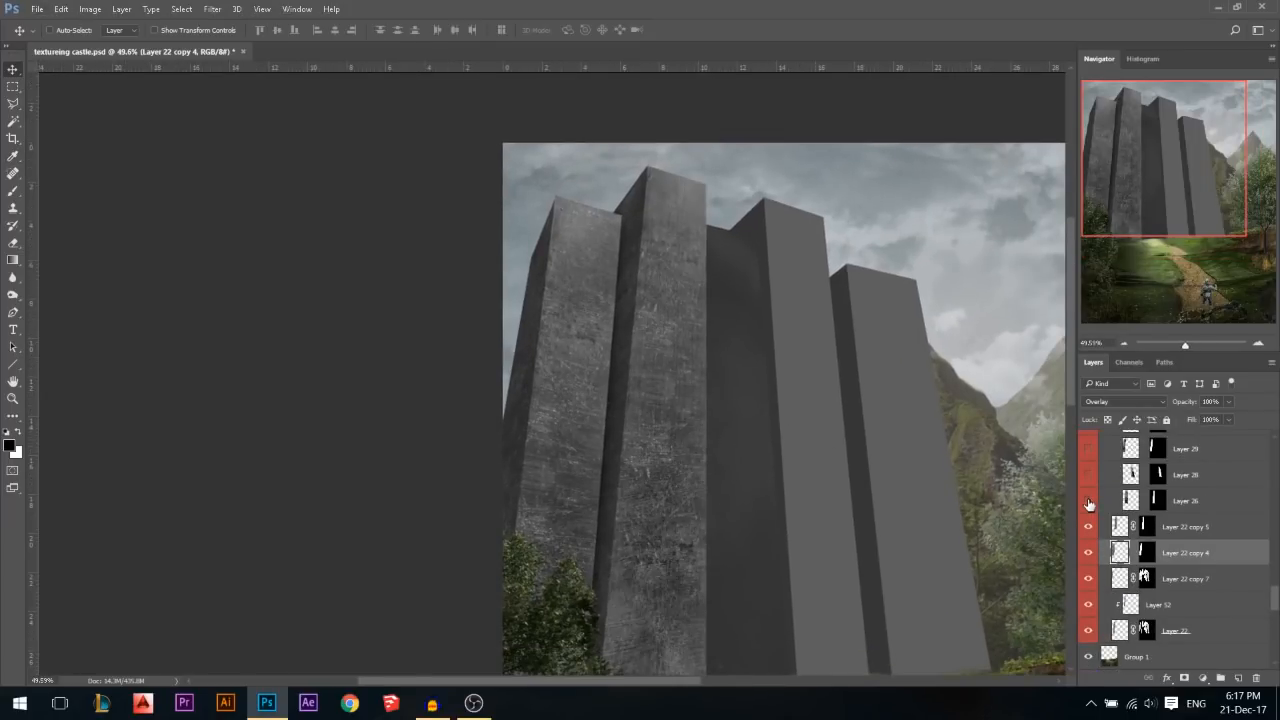
{"action": "left_click", "coordinate": [1183, 528]}
{"action": "scroll", "coordinate": [827, 495], "scroll_direction": "up", "scroll_amount": 6}
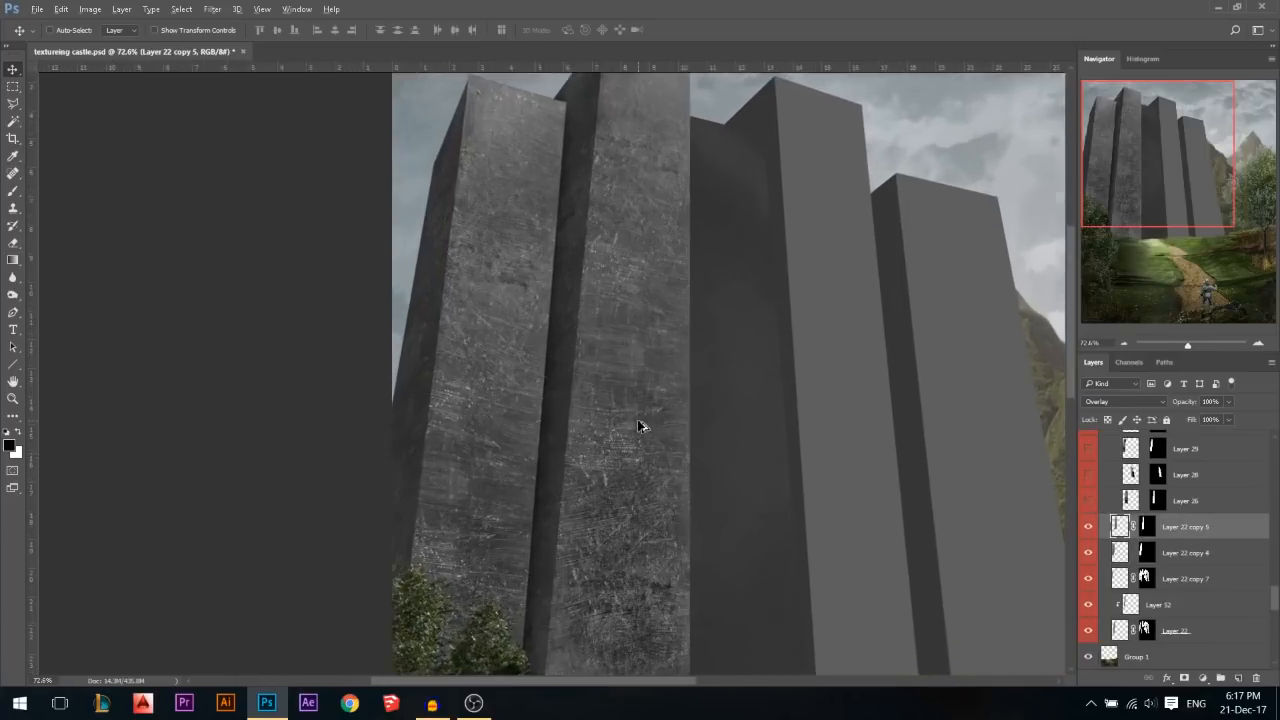
{"action": "scroll", "coordinate": [663, 462], "scroll_direction": "down", "scroll_amount": 2}
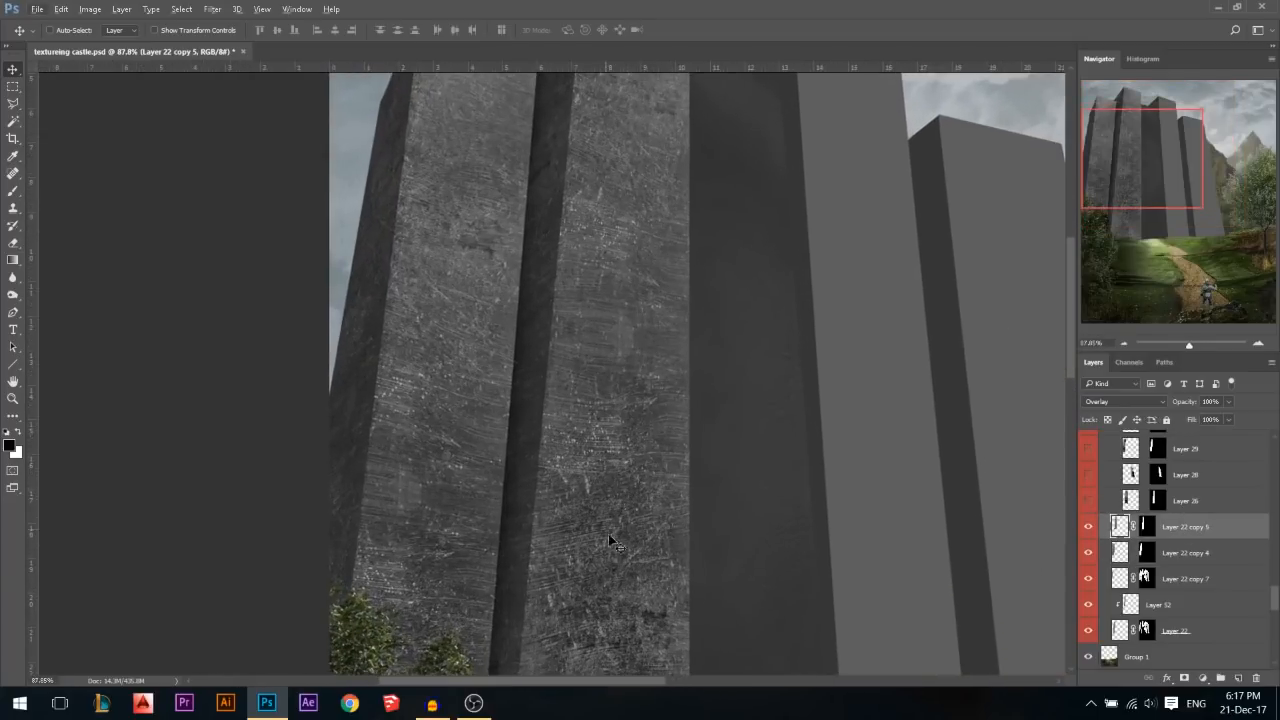
{"action": "scroll", "coordinate": [560, 542], "scroll_direction": "down", "scroll_amount": 1}
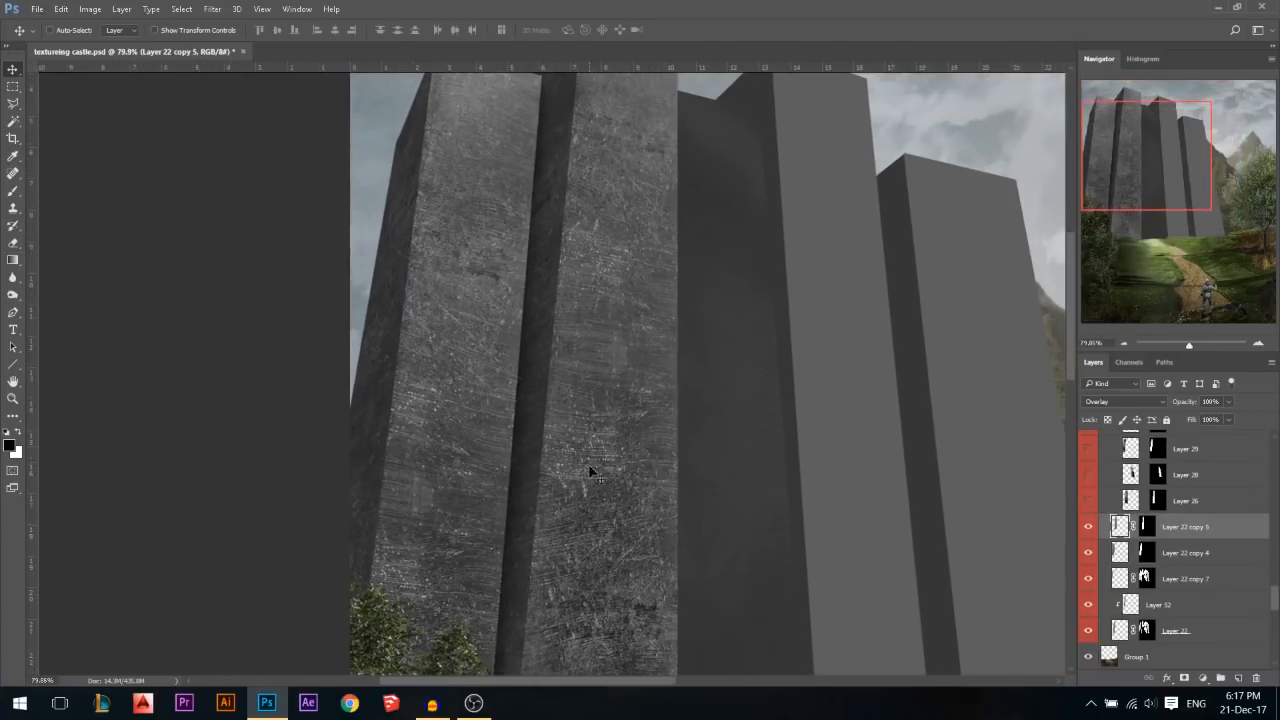
Show Layer 26's brick texture with its layer mask disabled and set its blend mode to Normal
{"action": "left_click", "coordinate": [1088, 503]}
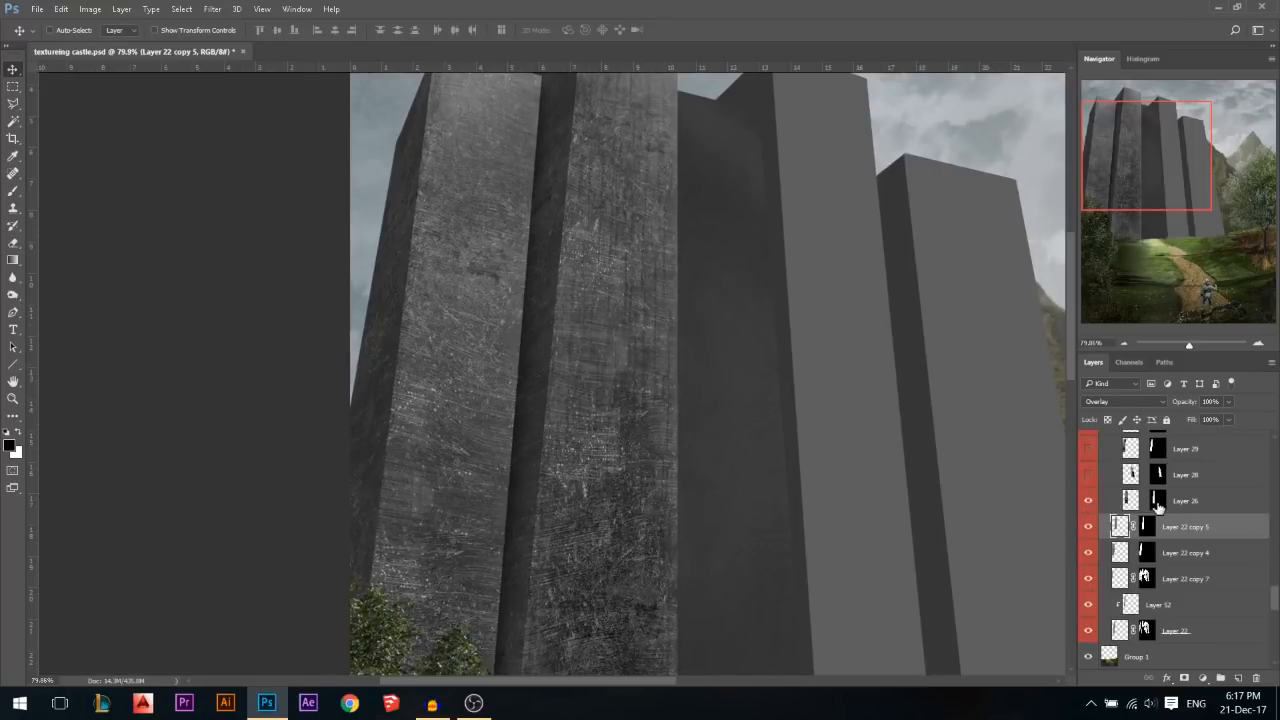
{"action": "left_click", "coordinate": [1158, 503]}
{"action": "left_click", "coordinate": [1158, 503], "text": "shift"}
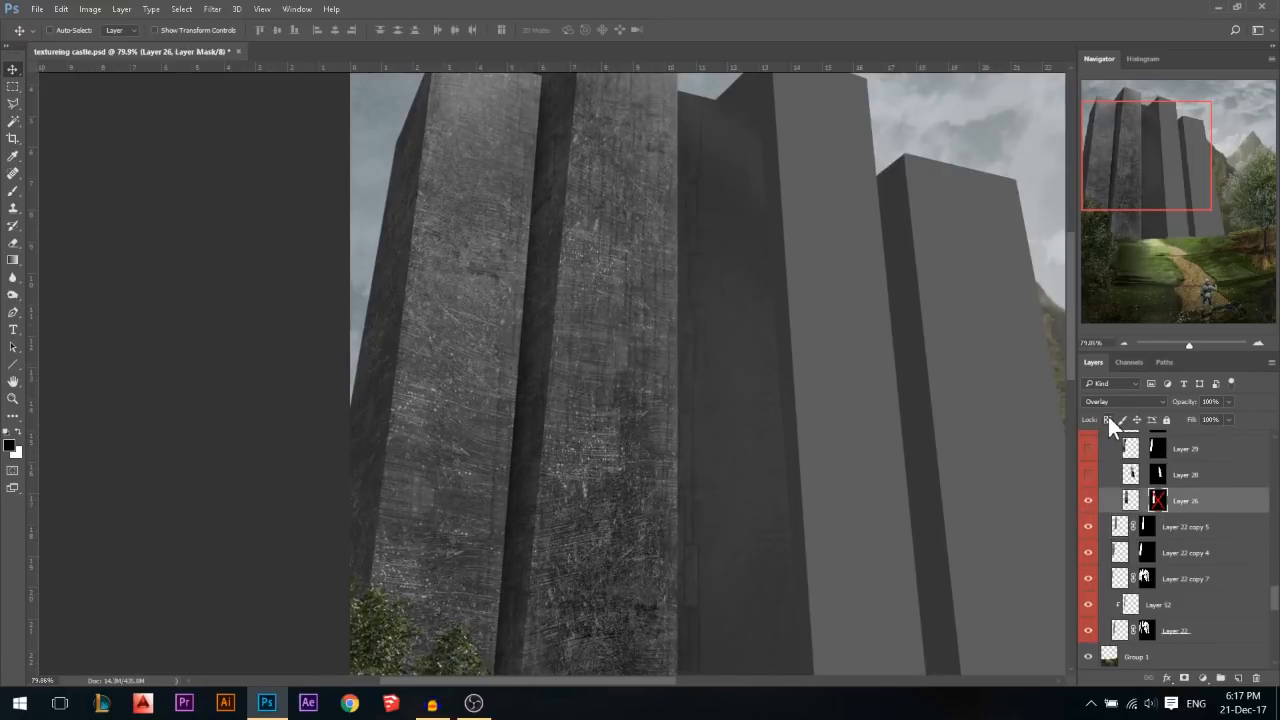
{"action": "left_click", "coordinate": [1104, 401]}
{"action": "left_click", "coordinate": [1102, 412]}
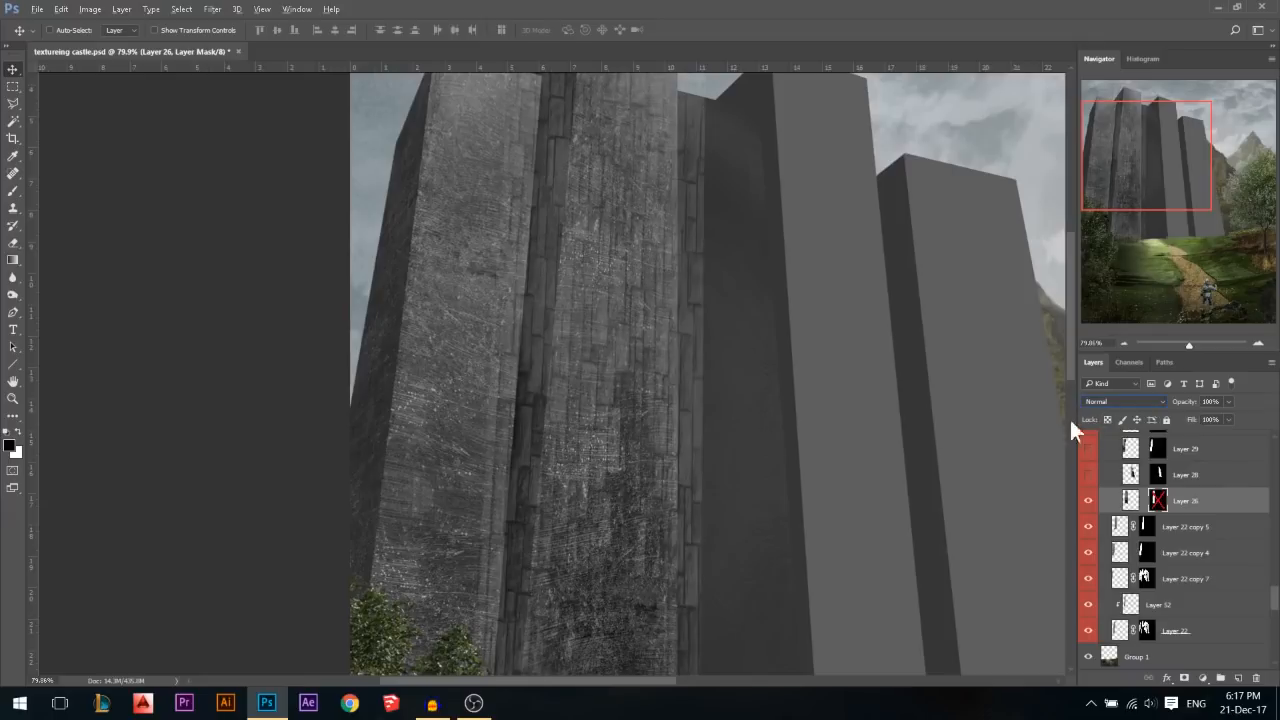
Raise the opacity of Group 2 and reselect Layer 26 inside it
{"action": "left_click", "coordinate": [1128, 501]}
{"action": "scroll", "coordinate": [1128, 501], "scroll_direction": "up", "scroll_amount": 3}
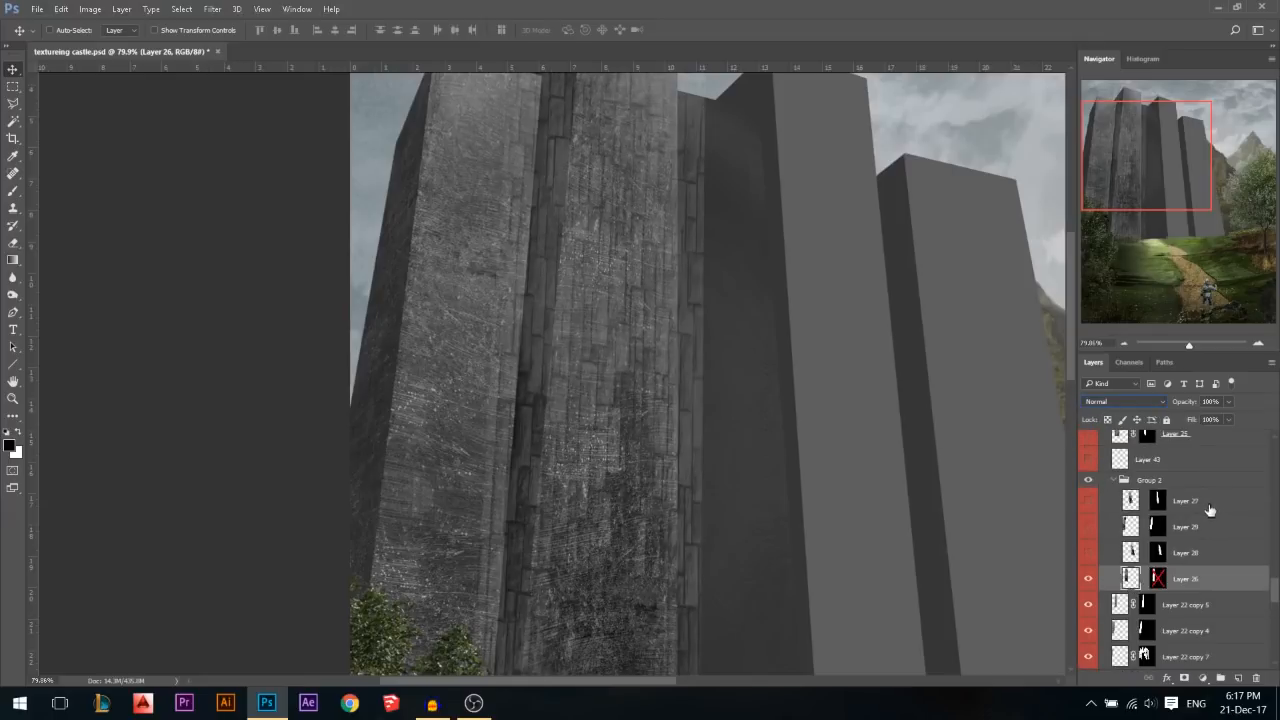
{"action": "left_click", "coordinate": [1160, 484]}
{"action": "left_click_drag", "start_coordinate": [1183, 403], "coordinate": [1258, 448]}
{"action": "left_click", "coordinate": [1191, 582]}
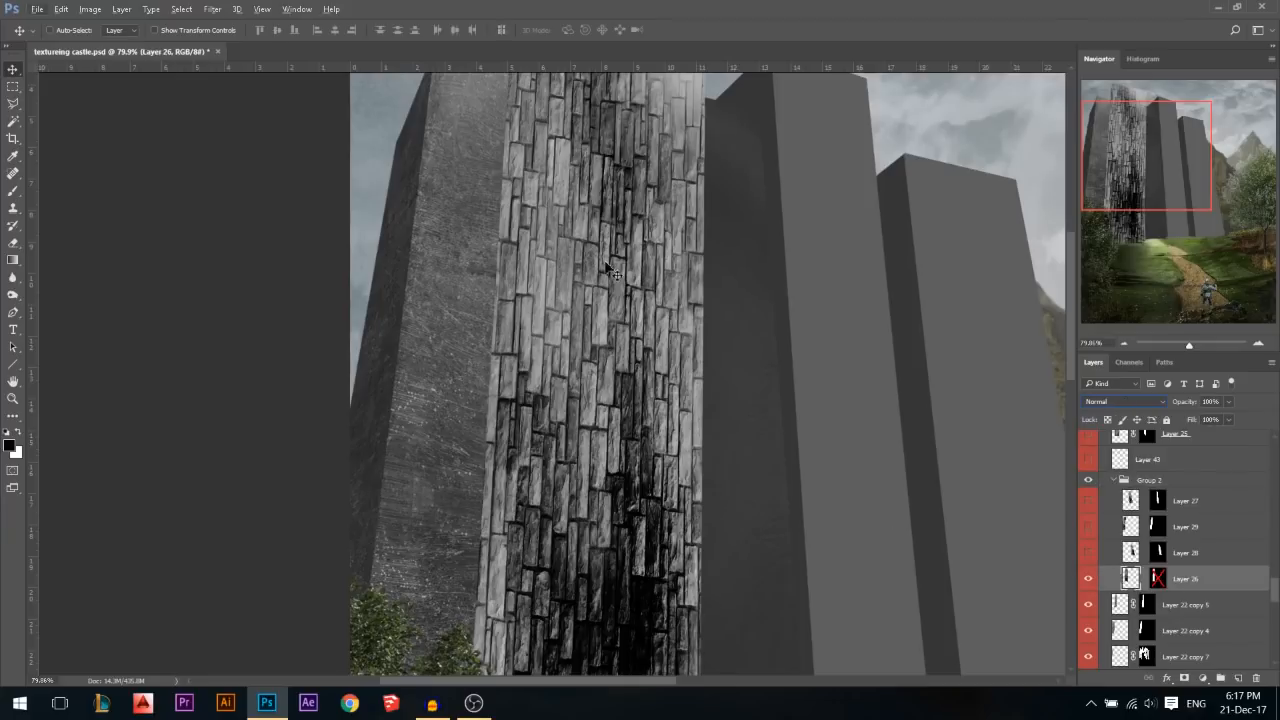
Try a vertical skew on Layer 26's brick texture and pull it back to its original slant
{"action": "scroll", "coordinate": [619, 328], "scroll_direction": "down", "scroll_amount": 3}
{"action": "left_click_drag", "start_coordinate": [618, 340], "coordinate": [646, 413]}
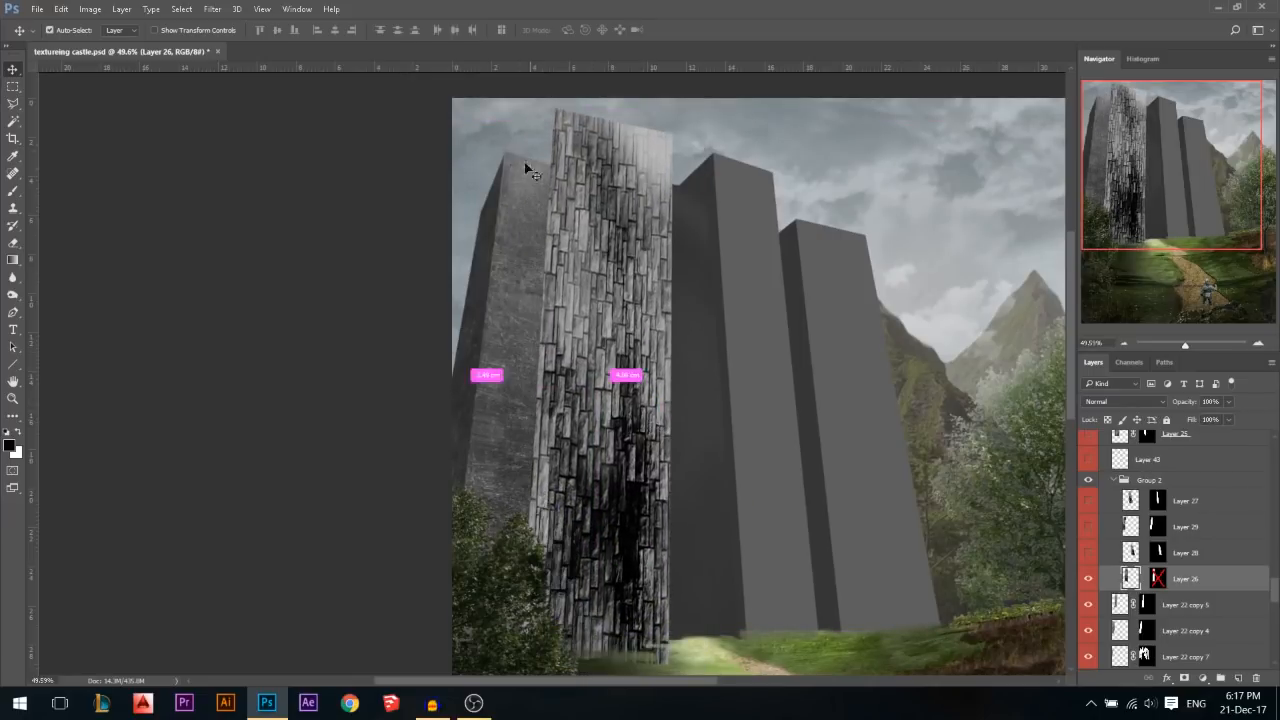
{"action": "key", "text": "ctrl+t"}
{"action": "left_click_drag", "start_coordinate": [760, 280], "coordinate": [683, 180]}
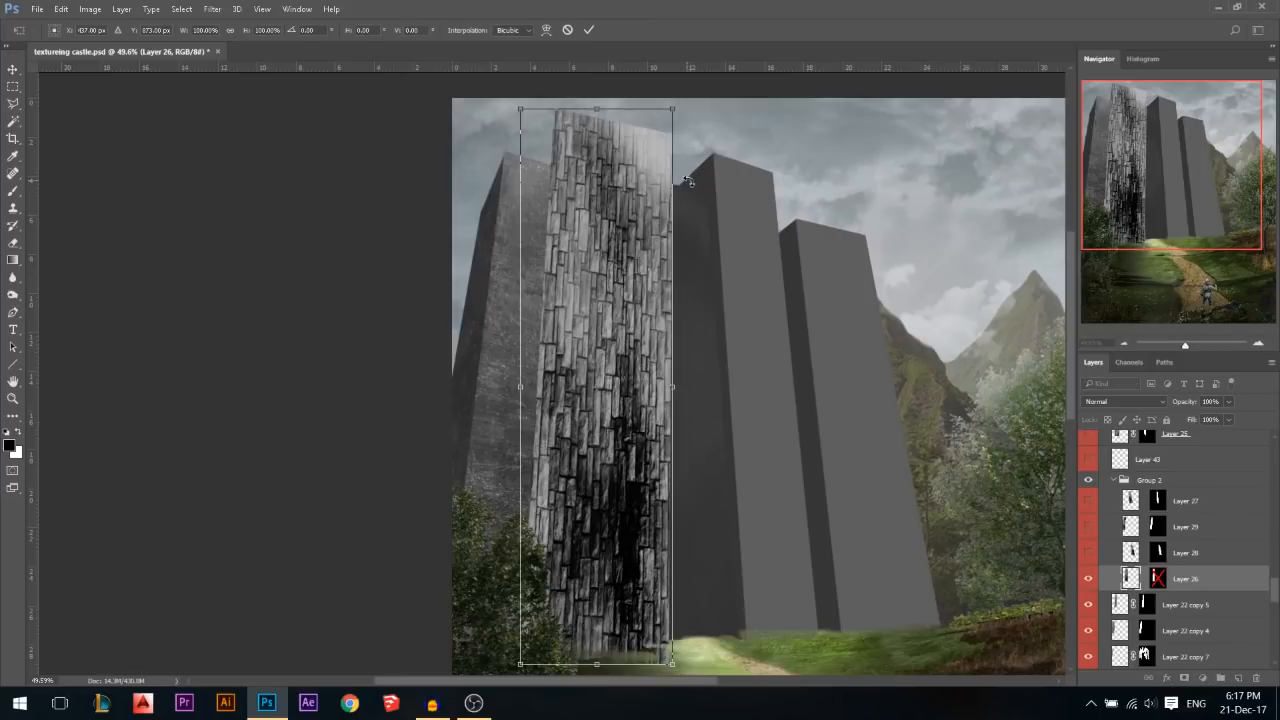
{"action": "key", "text": "Return"}
{"action": "key", "text": "ctrl+t"}
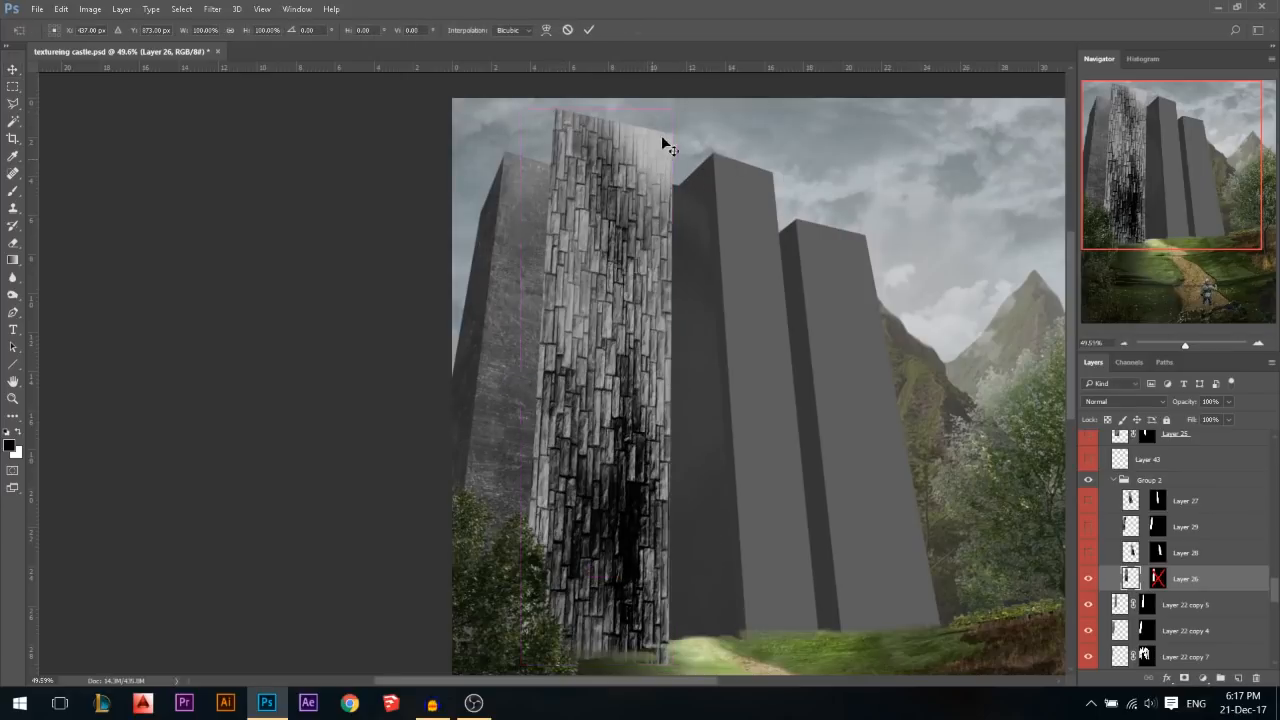
{"action": "left_click_drag", "start_coordinate": [671, 113], "coordinate": [672, 76]}
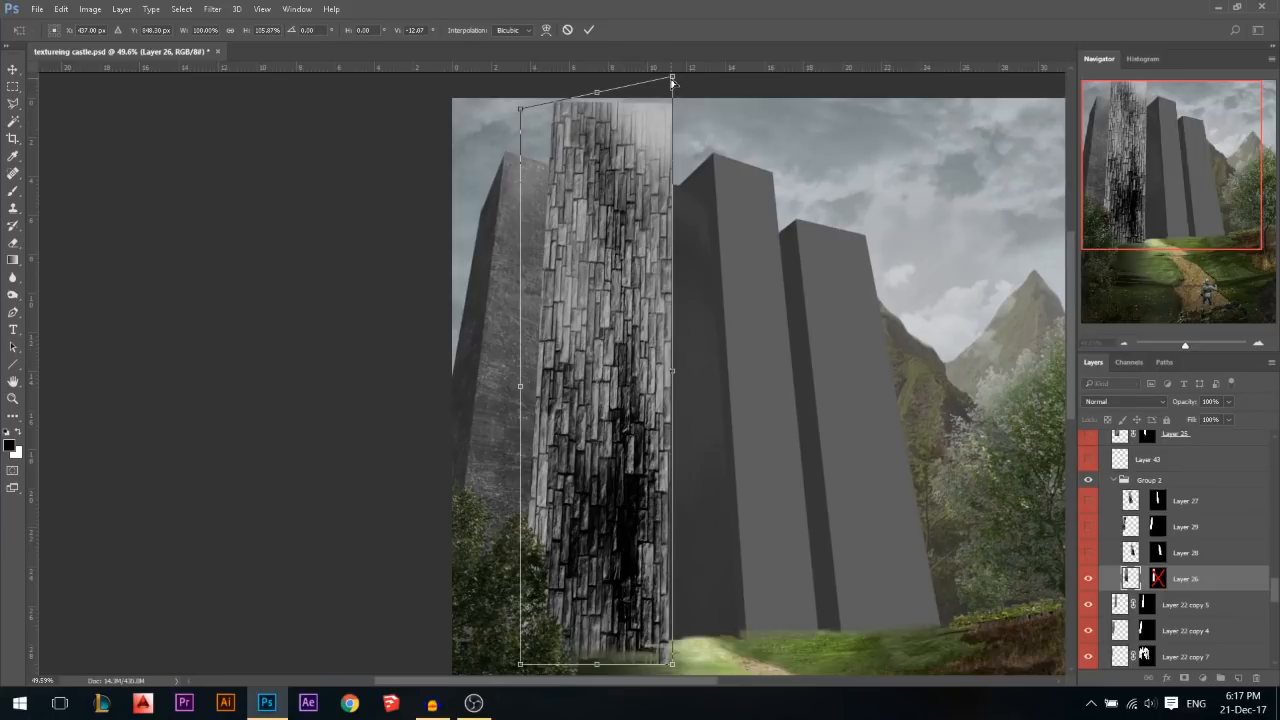
{"action": "left_click_drag", "start_coordinate": [673, 89], "coordinate": [670, 122]}
{"action": "key", "text": "Return"}
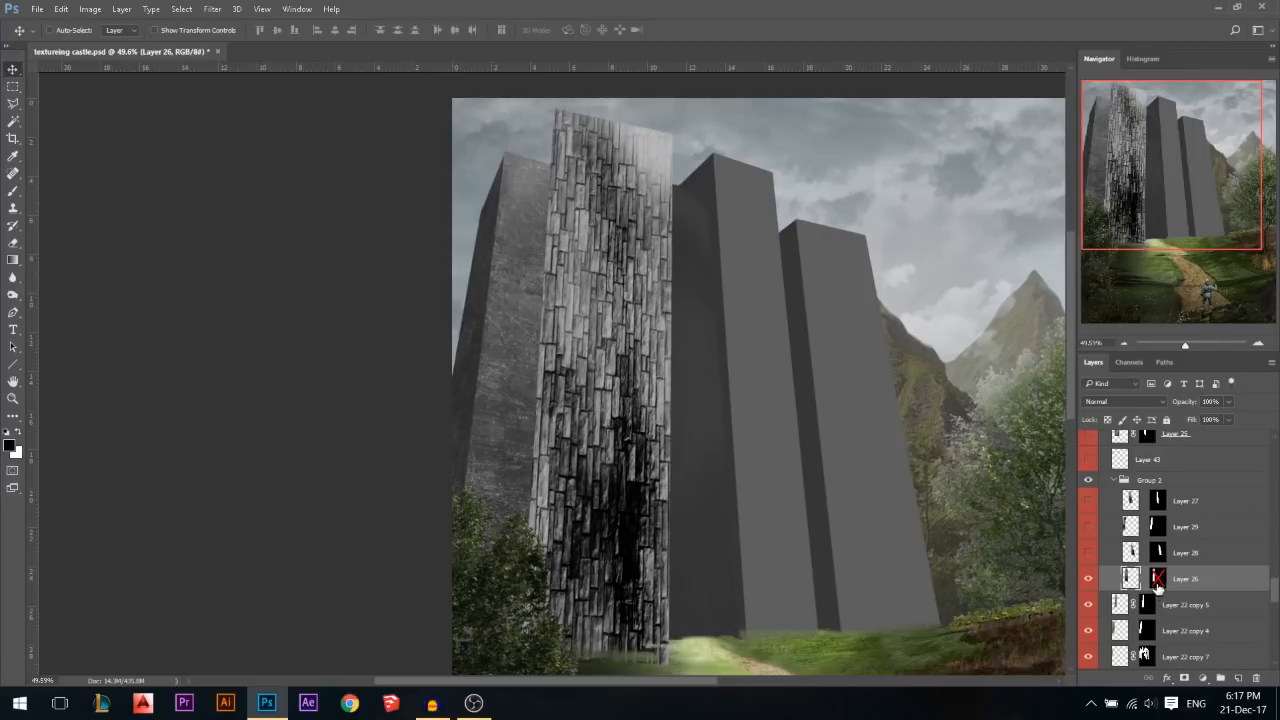
Delete Layer 26's layer mask and hide the layer
{"action": "right_click", "coordinate": [1157, 578]}
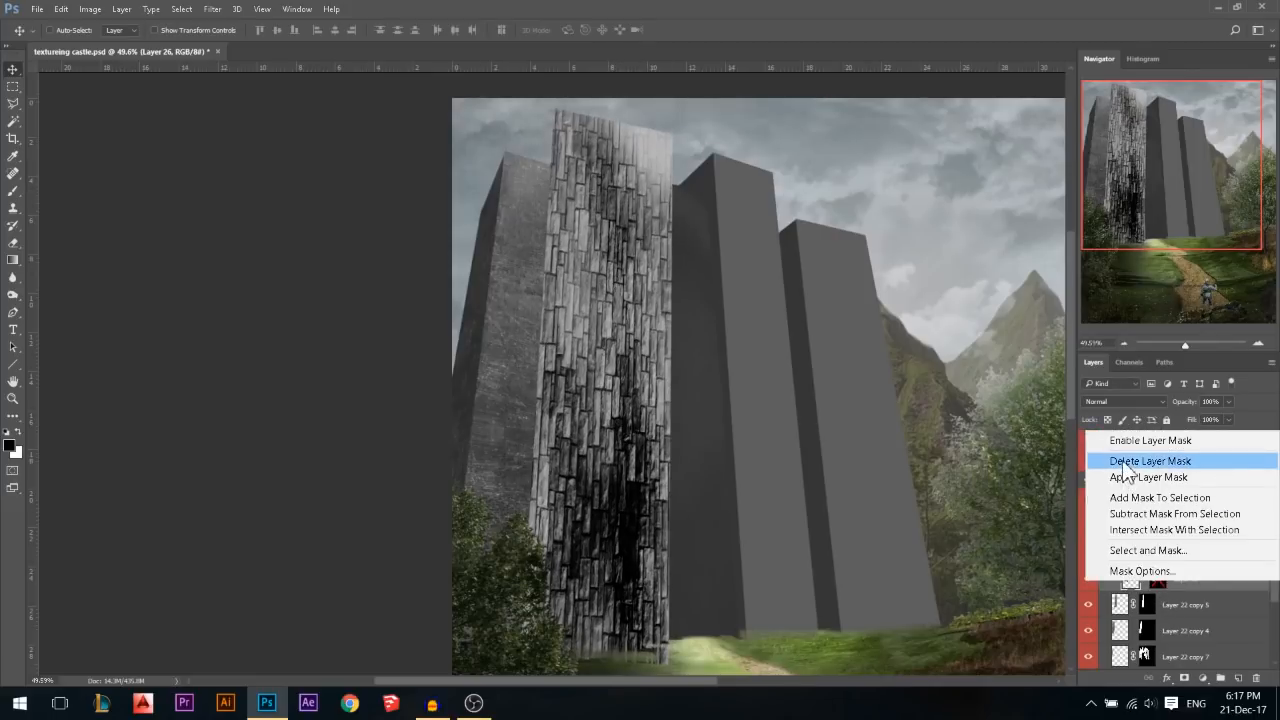
{"action": "left_click", "coordinate": [1143, 457]}
{"action": "left_click", "coordinate": [1089, 579]}
Find Layer 2, the base layer of the towers' front faces, and load its outline as a selection
{"action": "left_click", "coordinate": [603, 350]}
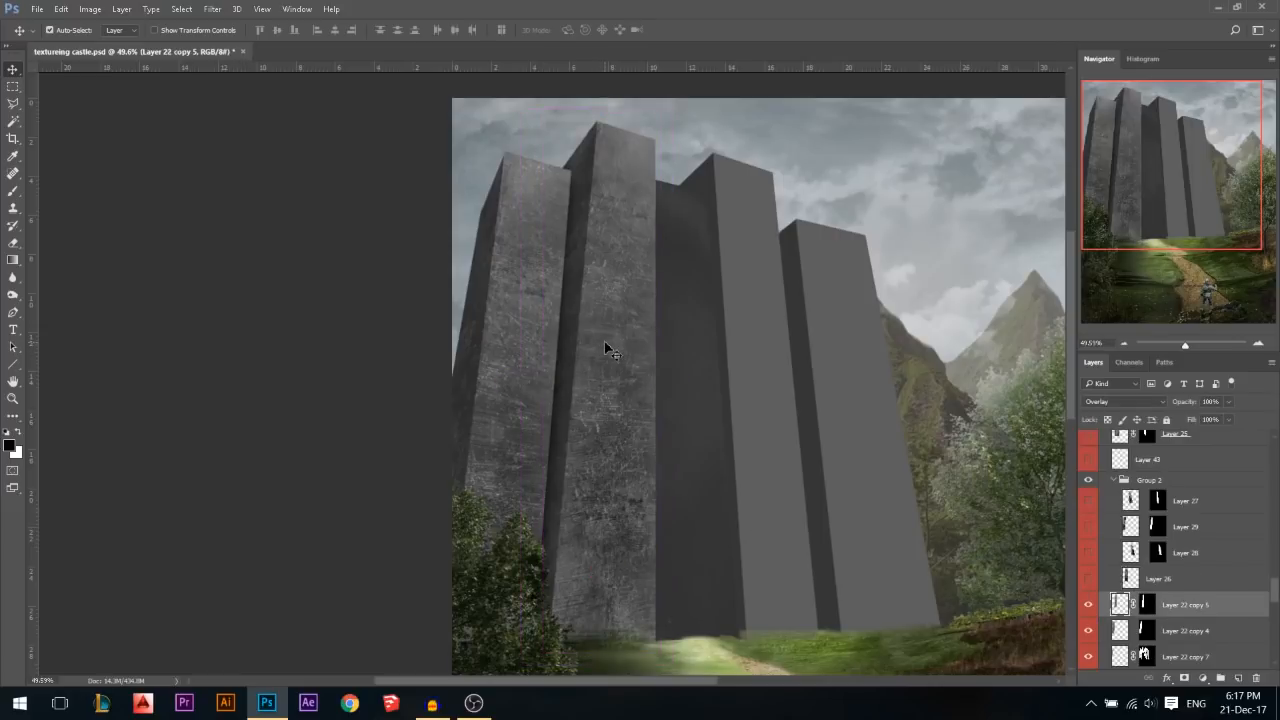
{"action": "right_click", "coordinate": [622, 397]}
{"action": "left_click", "coordinate": [658, 450]}
{"action": "left_click", "coordinate": [1089, 657]}
{"action": "left_click", "coordinate": [1089, 657]}
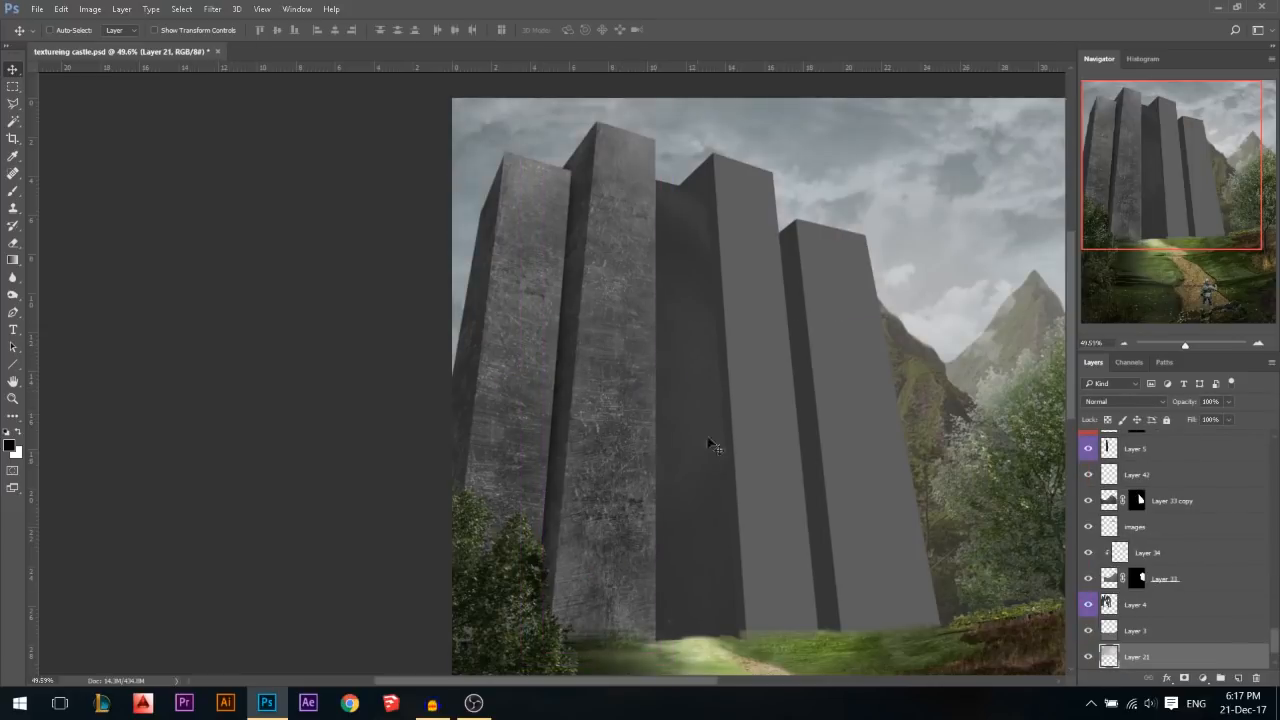
{"action": "right_click", "coordinate": [614, 385]}
{"action": "left_click", "coordinate": [656, 442]}
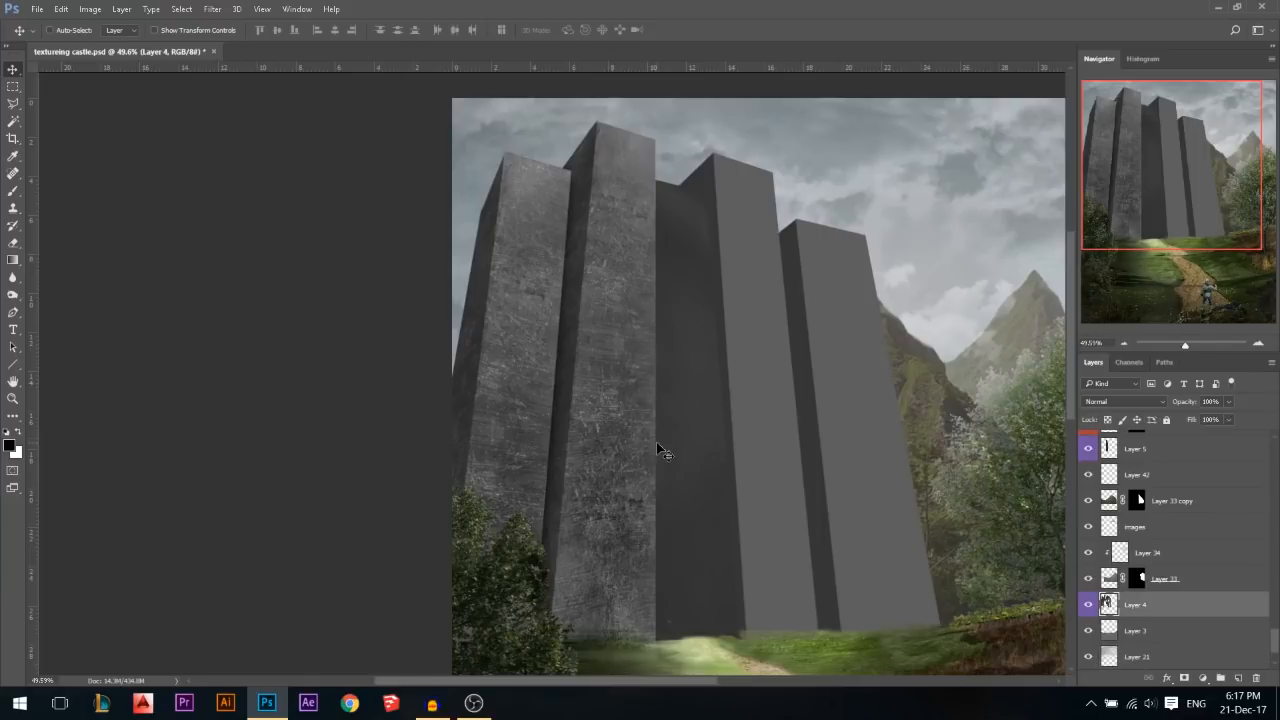
{"action": "right_click", "coordinate": [614, 412]}
{"action": "left_click", "coordinate": [640, 453]}
{"action": "left_click", "coordinate": [1089, 443]}
{"action": "left_click", "coordinate": [1089, 443]}
{"action": "left_click", "coordinate": [1109, 448], "text": "ctrl"}
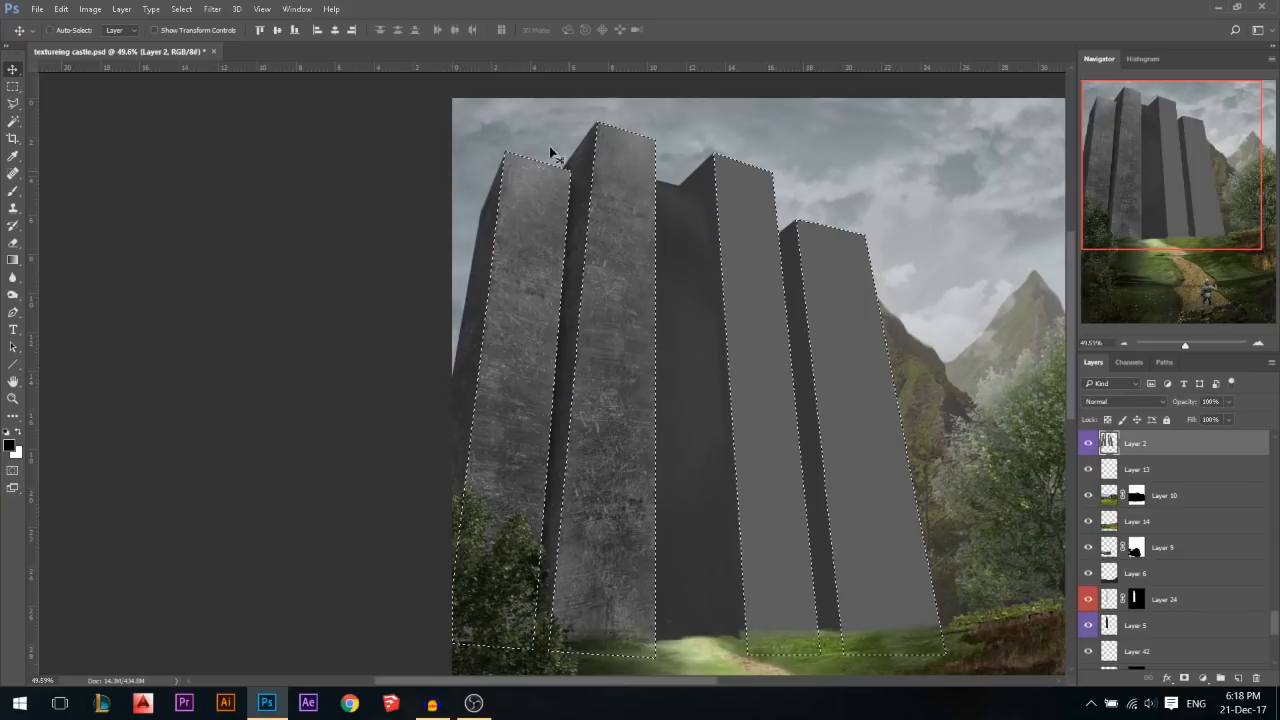
Show and select Layer 26 and add a layer mask from the front-face selection
{"action": "scroll", "coordinate": [1161, 642], "scroll_direction": "up", "scroll_amount": 2}
{"action": "scroll", "coordinate": [1160, 609], "scroll_direction": "up", "scroll_amount": 5}
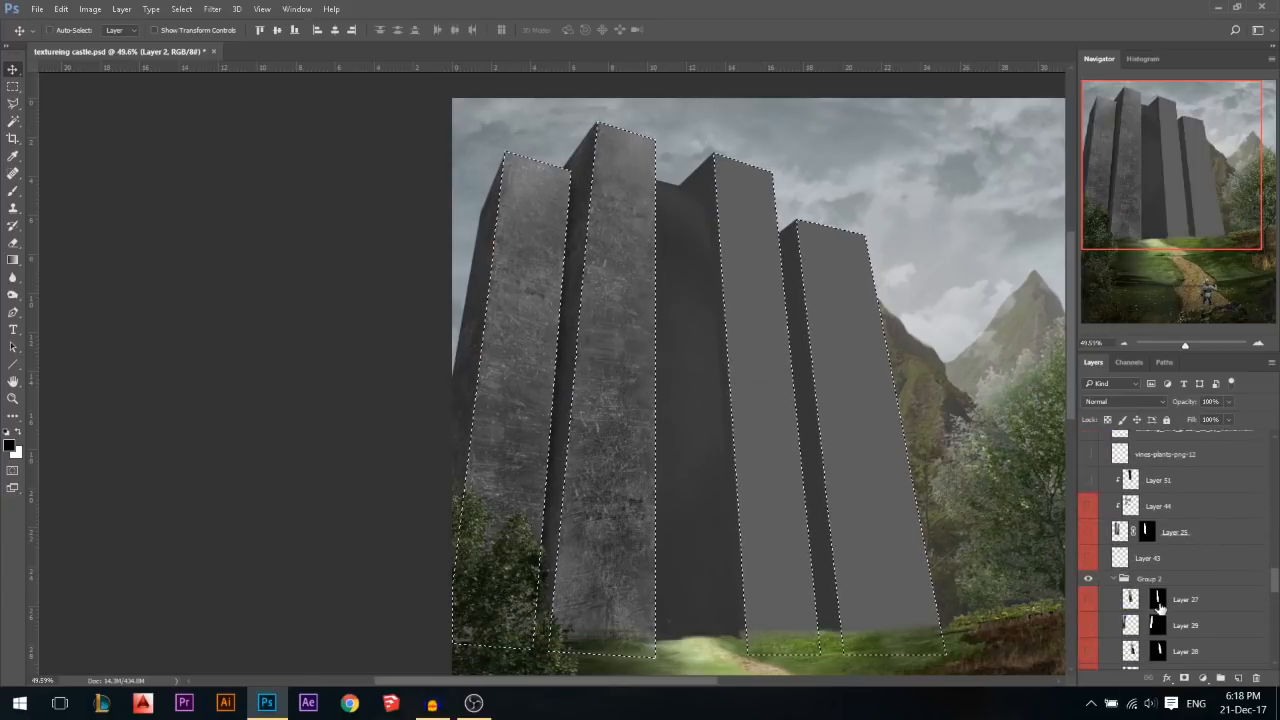
{"action": "scroll", "coordinate": [1160, 609], "scroll_direction": "down", "scroll_amount": 6}
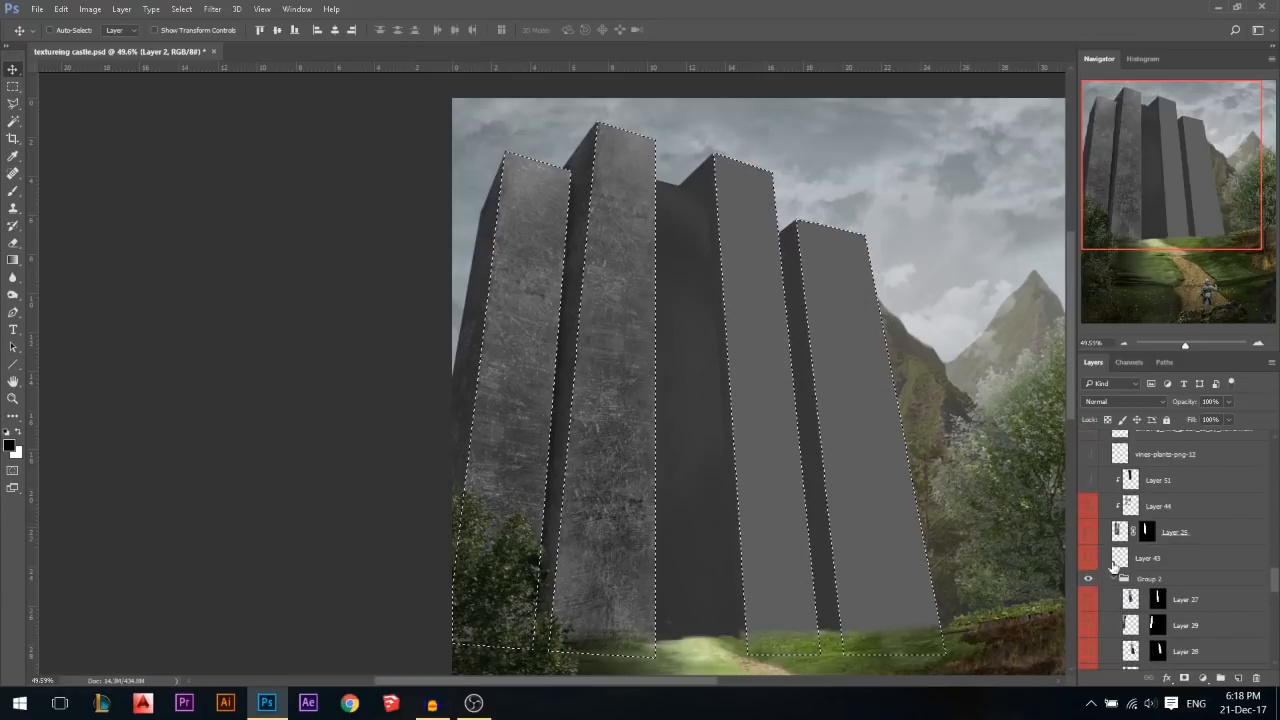
{"action": "scroll", "coordinate": [1150, 580], "scroll_direction": "down", "scroll_amount": 3}
{"action": "left_click", "coordinate": [1088, 549]}
{"action": "left_click", "coordinate": [1088, 548]}
{"action": "left_click", "coordinate": [1088, 548]}
{"action": "left_click", "coordinate": [1132, 555]}
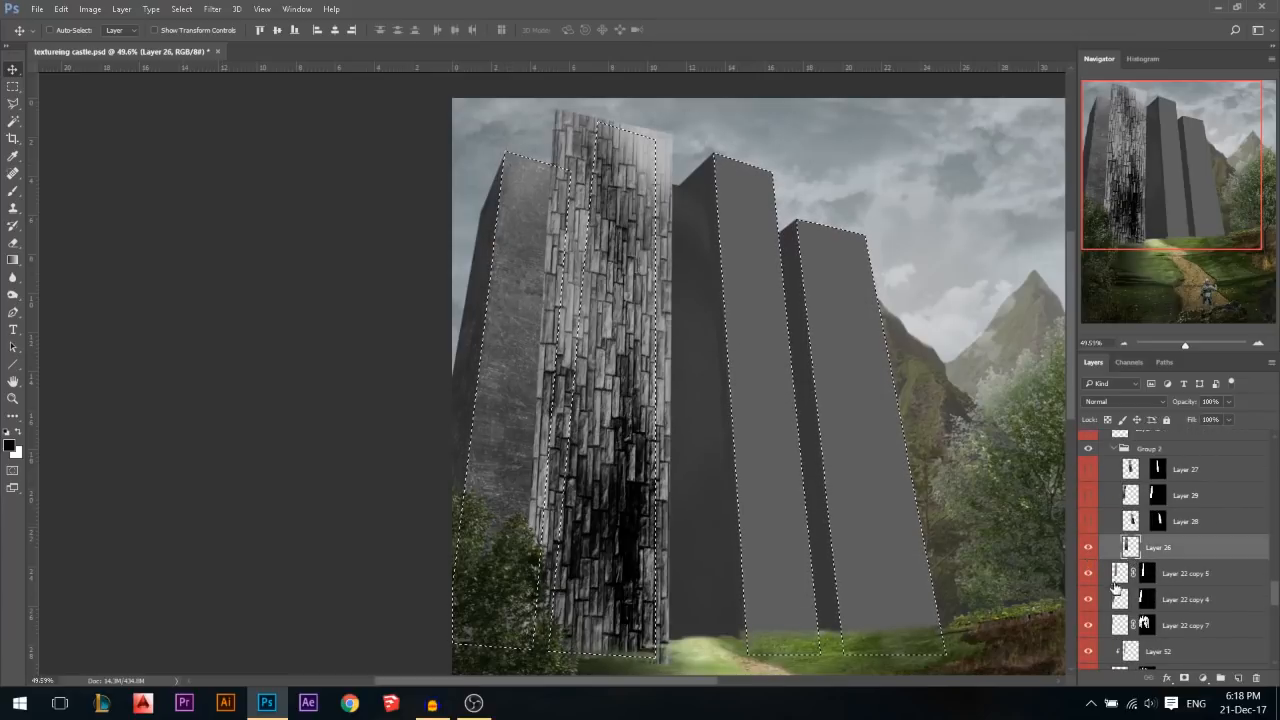
{"action": "left_click", "coordinate": [1185, 679]}
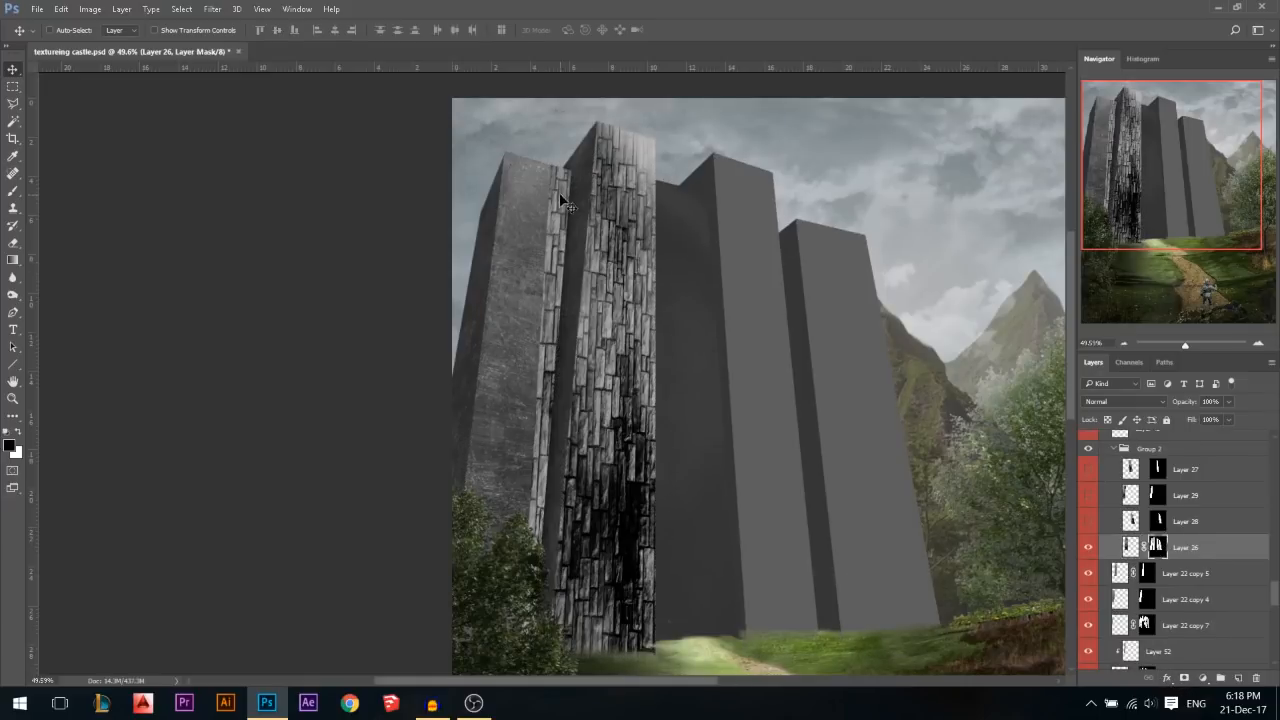
Outline the brick strip over the leftmost tower with the Polygonal Lasso, remove it through Layer 26's mask, and deselect
{"action": "key", "text": "l"}
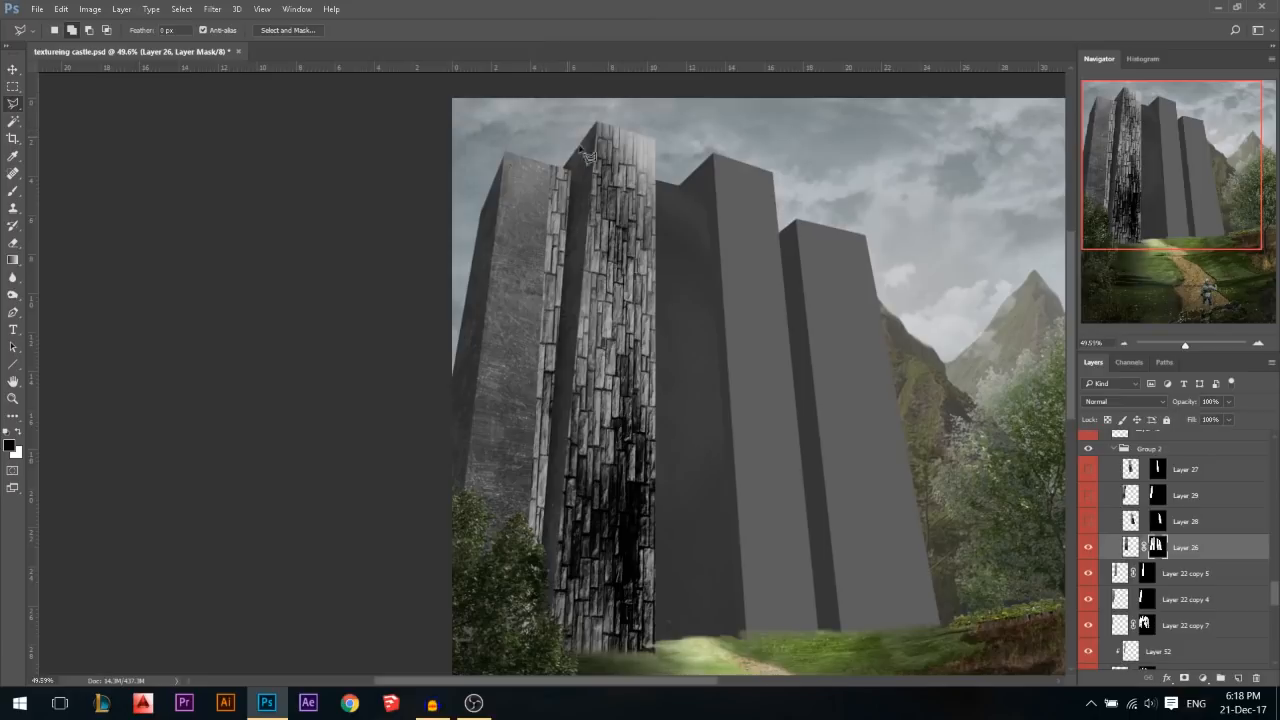
{"action": "left_click", "coordinate": [541, 664]}
{"action": "left_click", "coordinate": [470, 660]}
{"action": "left_click", "coordinate": [517, 104]}
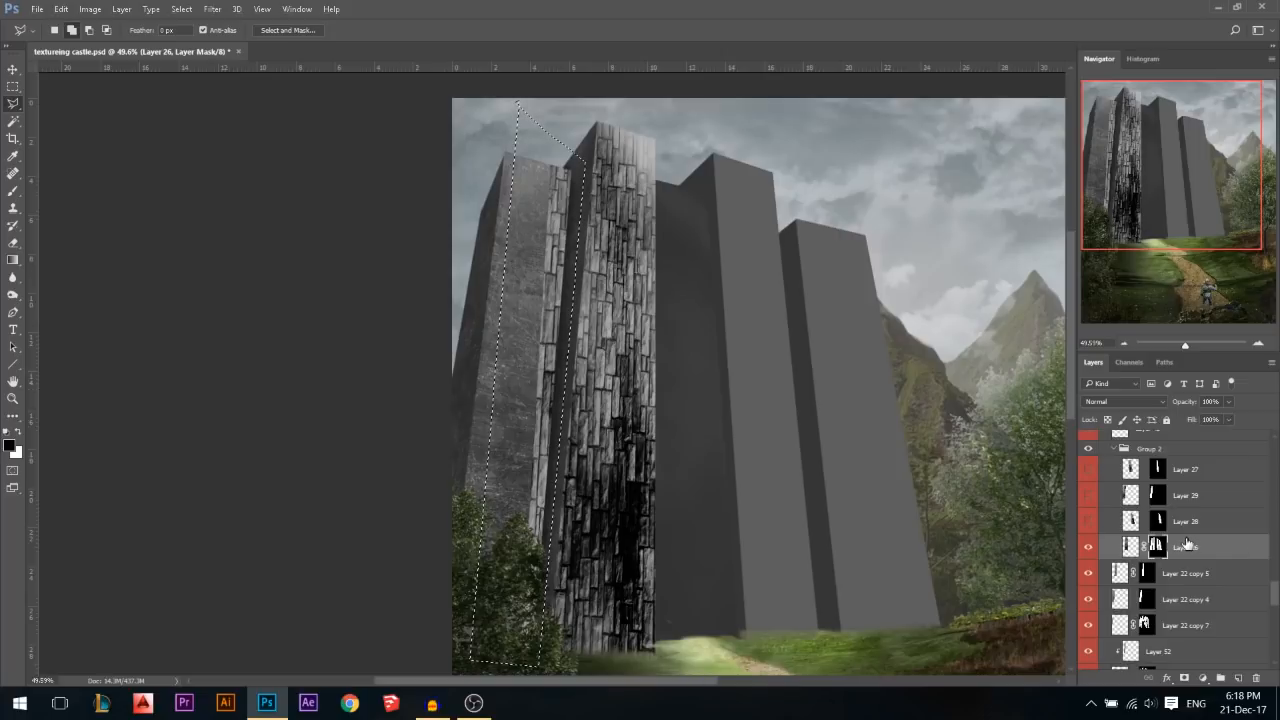
{"action": "key", "text": "Delete"}
{"action": "key", "text": "ctrl+d"}
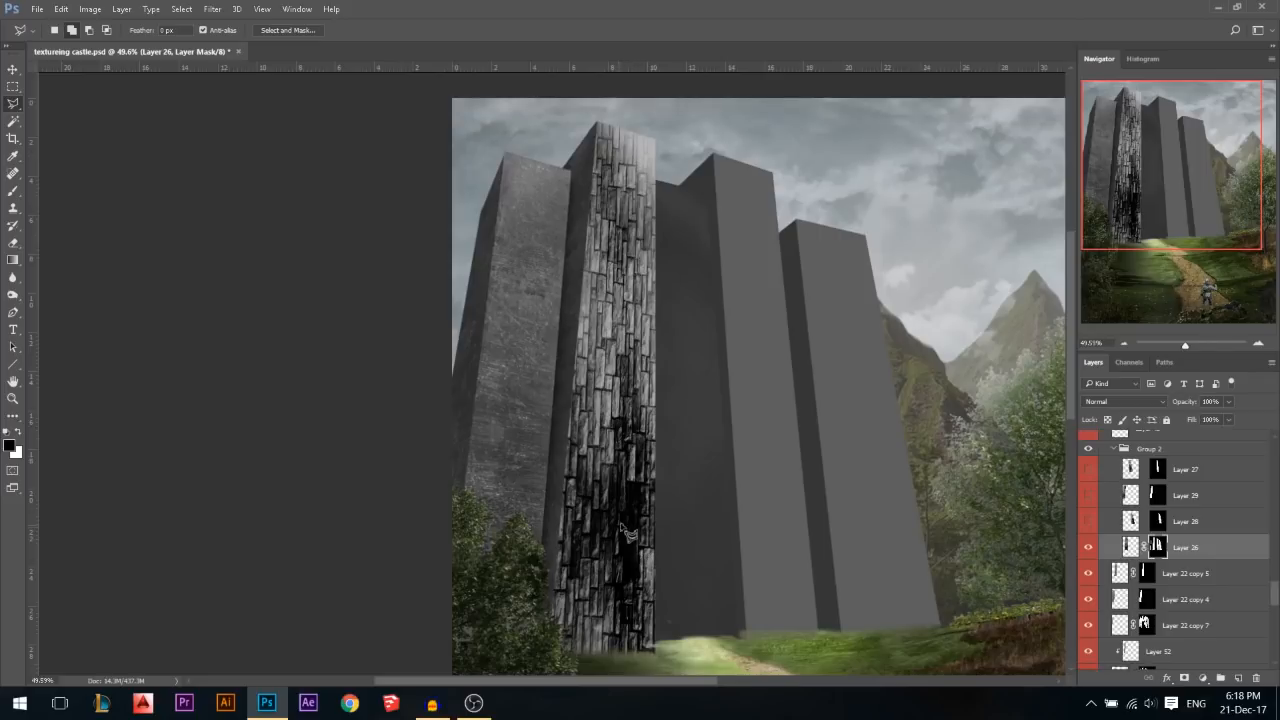
Try to lighten the brick texture on Layer 26 using the Dodge Tool at 100% exposure, and undo the strokes
{"action": "right_click", "coordinate": [13, 295]}
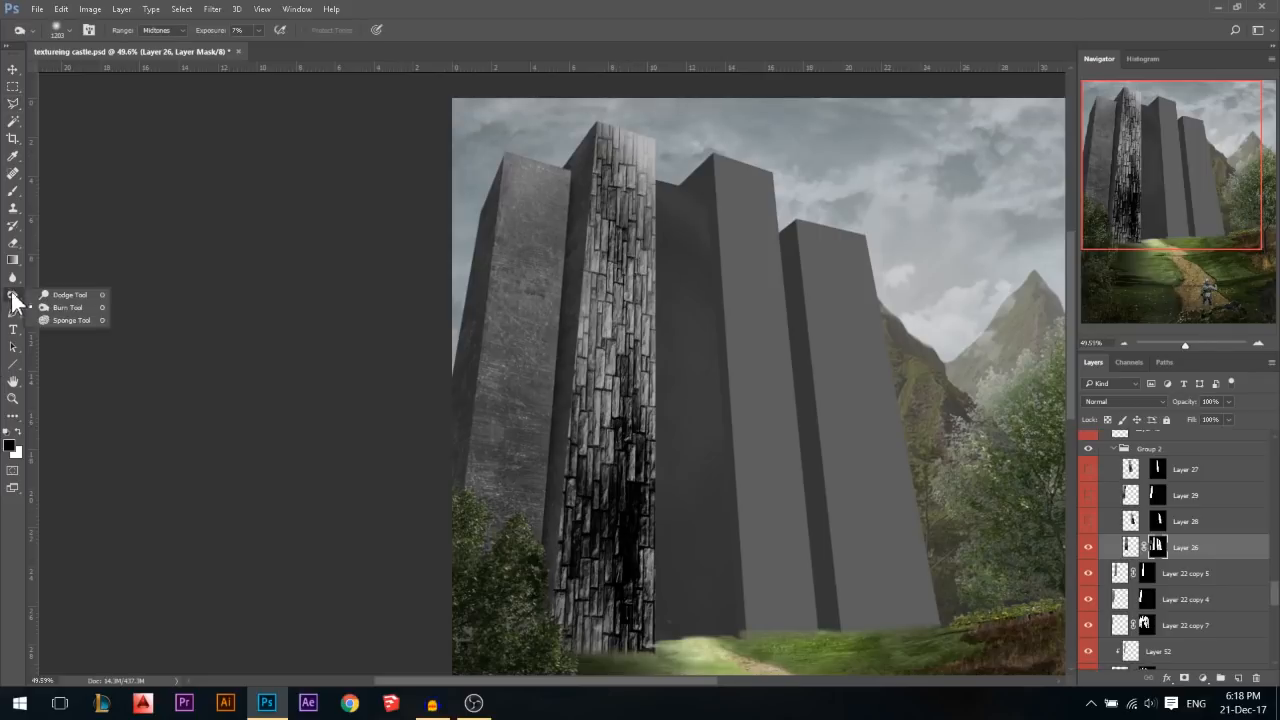
{"action": "left_click", "coordinate": [65, 294]}
{"action": "mouse_move", "coordinate": [503, 220]}
{"action": "left_mouse_down"}
{"action": "mouse_move", "coordinate": [272, 223]}
{"action": "mouse_move", "coordinate": [294, 223]}
{"action": "left_mouse_up"}
{"action": "left_click_drag", "start_coordinate": [200, 34], "coordinate": [404, 38]}
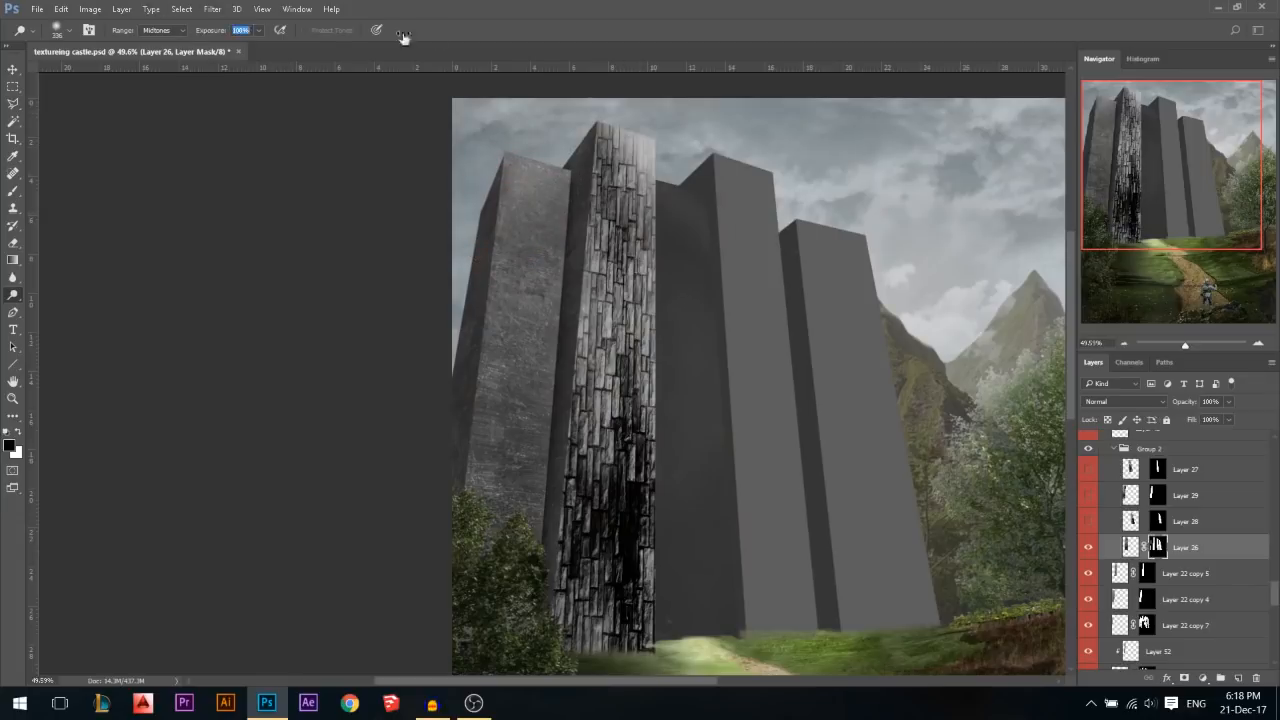
{"action": "left_click", "coordinate": [1131, 547]}
{"action": "mouse_move", "coordinate": [614, 130]}
{"action": "left_mouse_down"}
{"action": "mouse_move", "coordinate": [614, 410]}
{"action": "mouse_move", "coordinate": [600, 440]}
{"action": "left_mouse_up"}
{"action": "key", "text": "ctrl+z"}
{"action": "left_click", "coordinate": [636, 182]}
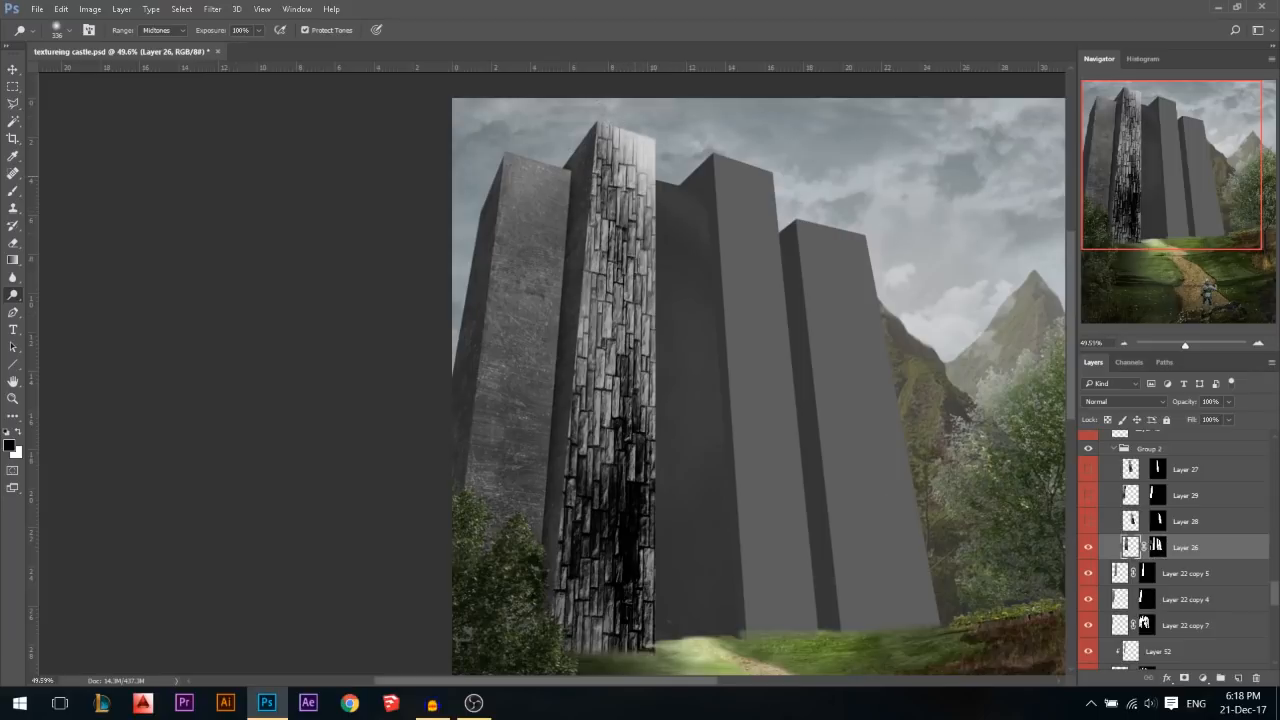
{"action": "key", "text": "ctrl+z"}
Try to darken the brick texture on Layer 26 using a resized Burn Tool brush, and undo the stroke
{"action": "right_click", "coordinate": [13, 295]}
{"action": "left_click", "coordinate": [70, 305]}
{"action": "key", "text": "bracketleft"}
{"action": "key", "text": "bracketleft"}
{"action": "key", "text": "bracketleft"}
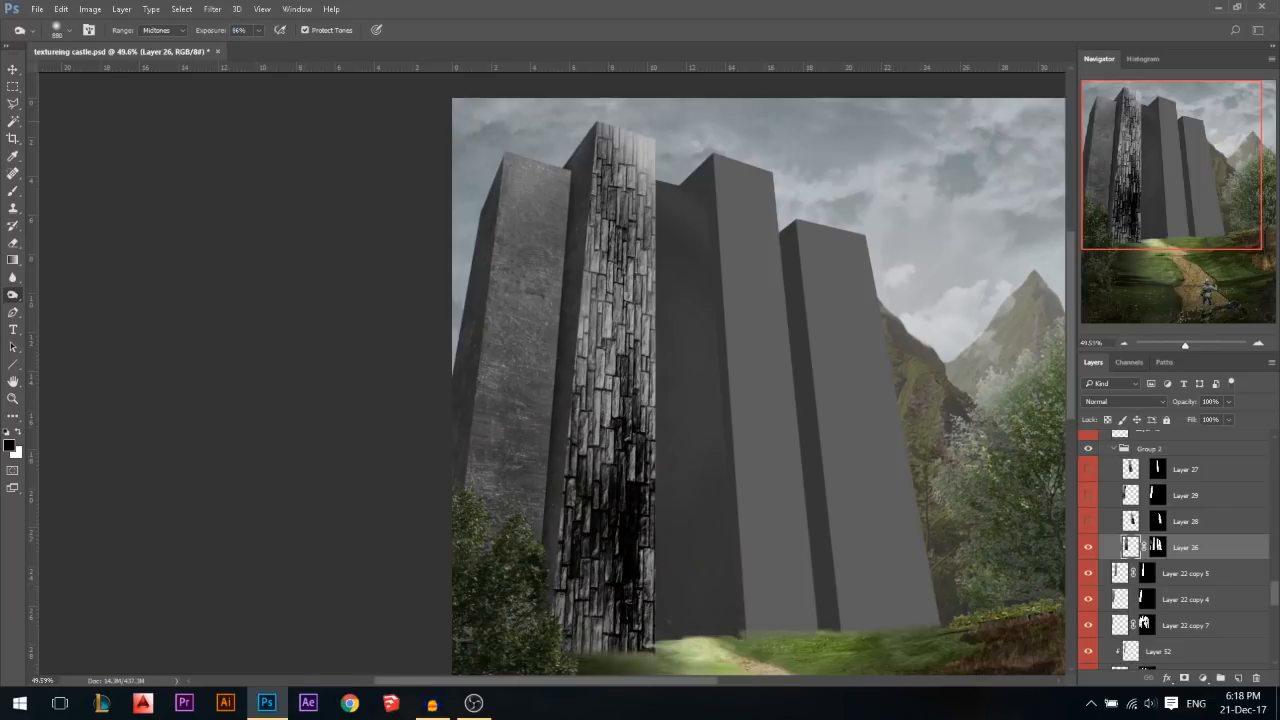
{"action": "left_click_drag", "start_coordinate": [661, 539], "coordinate": [615, 400]}
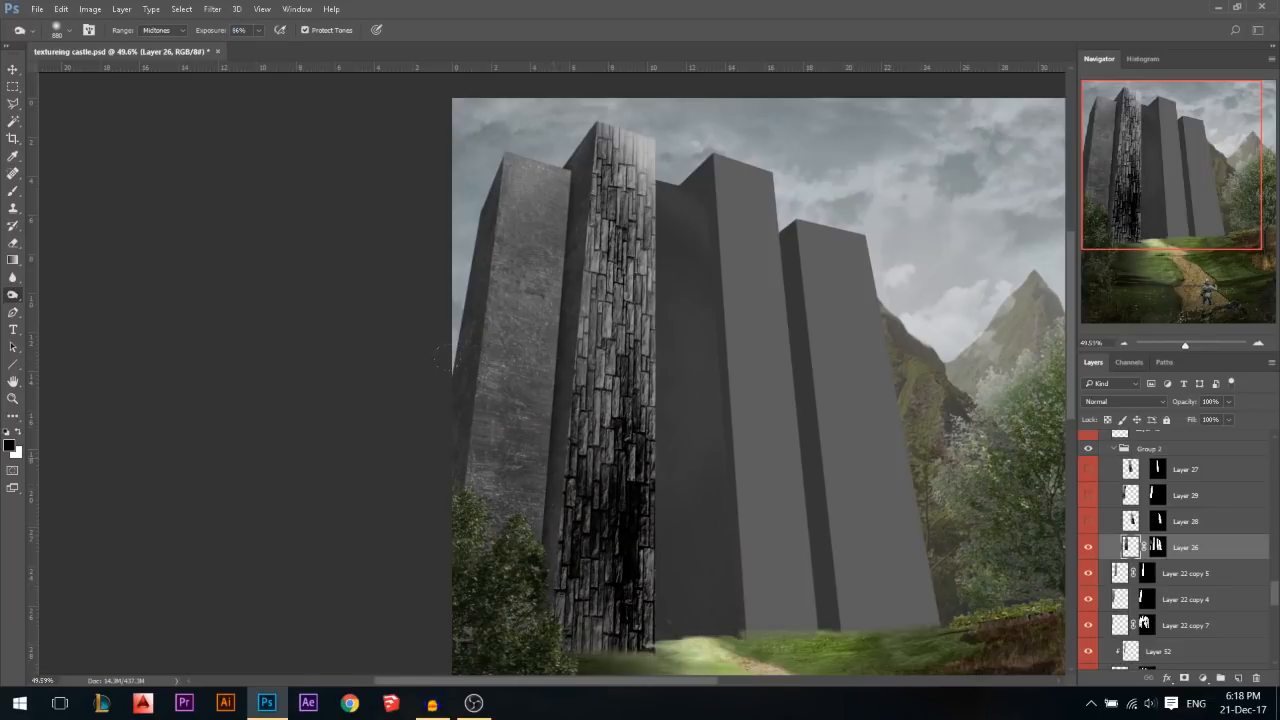
{"action": "key", "text": "ctrl+z"}
Try Multiply on Layer 26 and settle on Overlay as its blend mode
{"action": "left_click", "coordinate": [13, 69]}
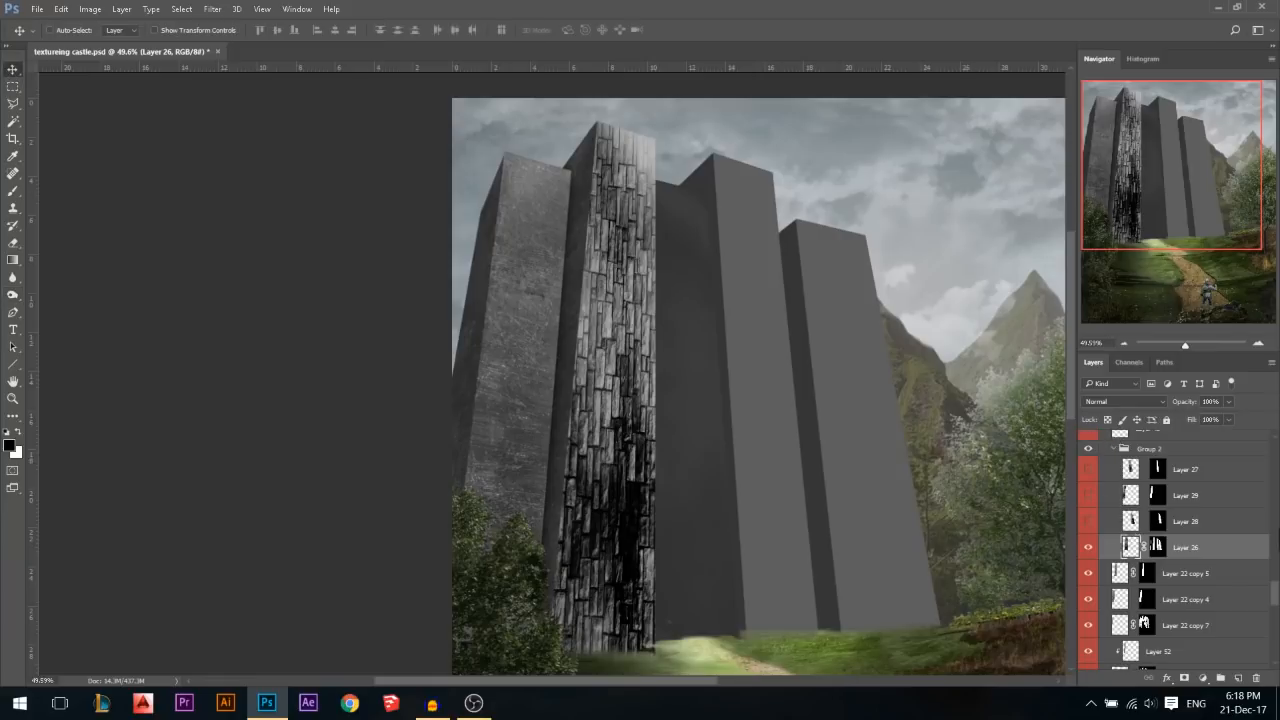
{"action": "left_click", "coordinate": [1126, 400]}
{"action": "left_click", "coordinate": [1100, 445]}
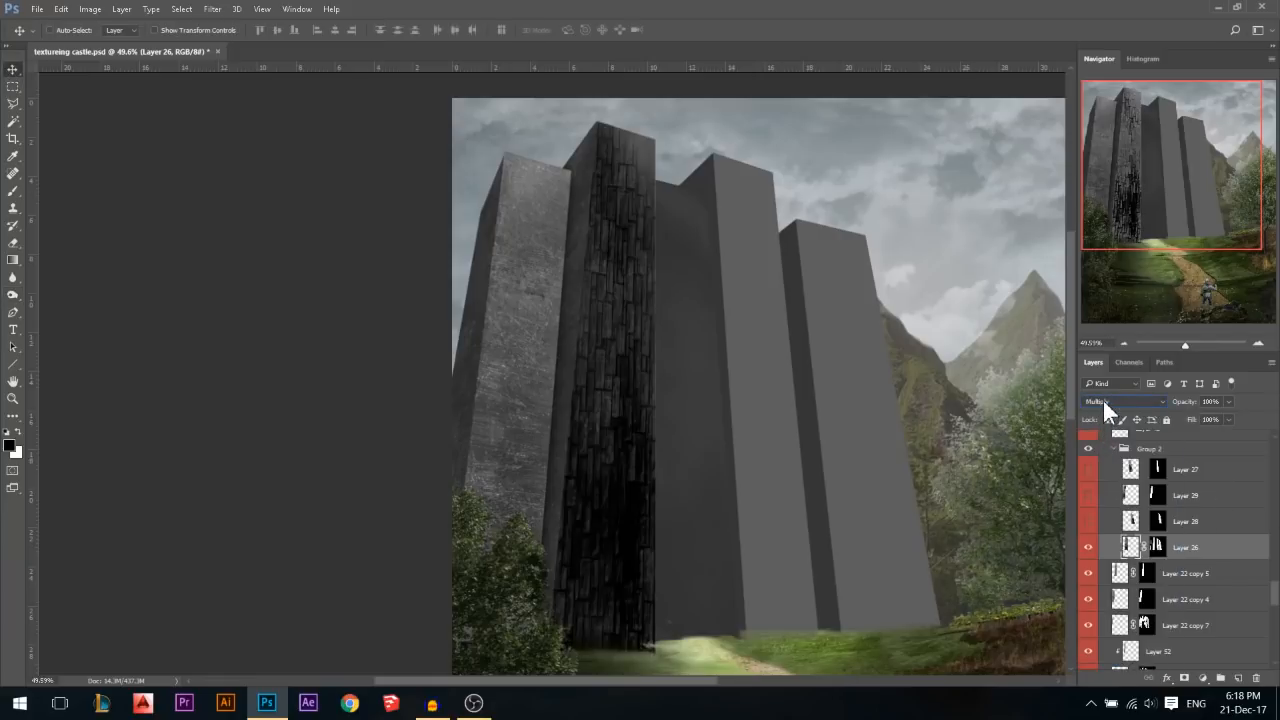
{"action": "left_click", "coordinate": [1117, 404]}
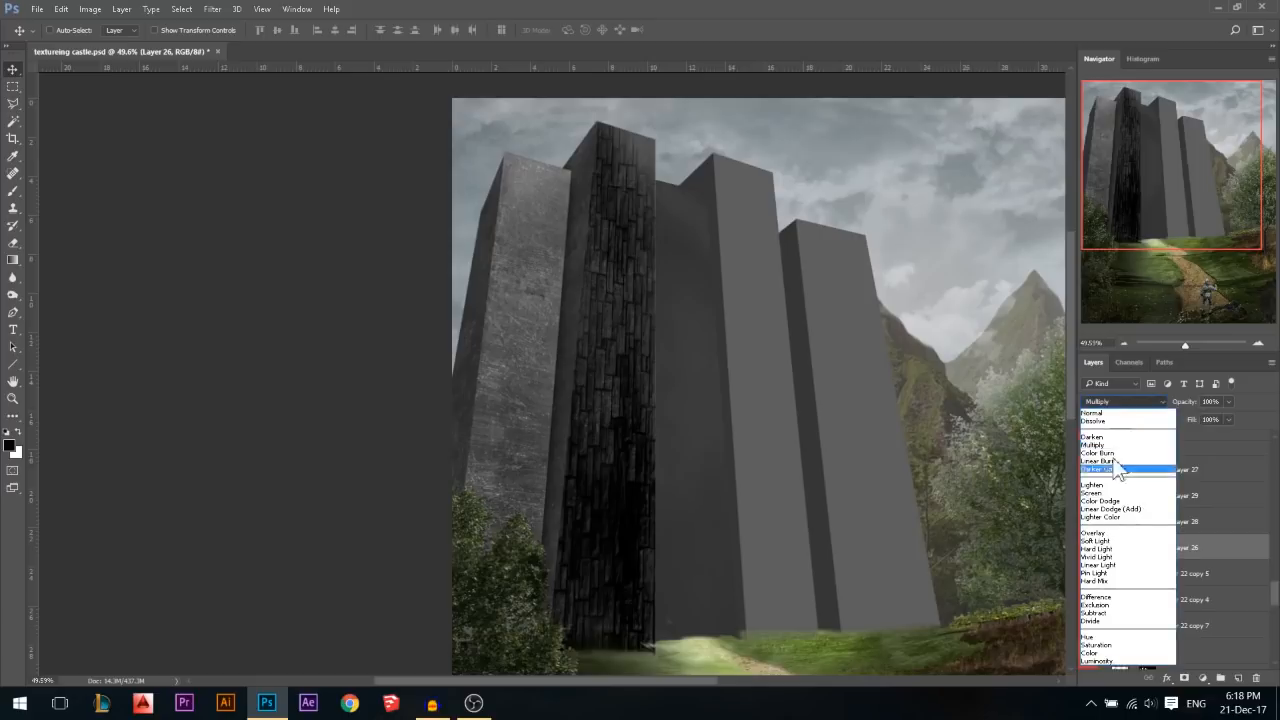
{"action": "left_click", "coordinate": [1115, 531]}
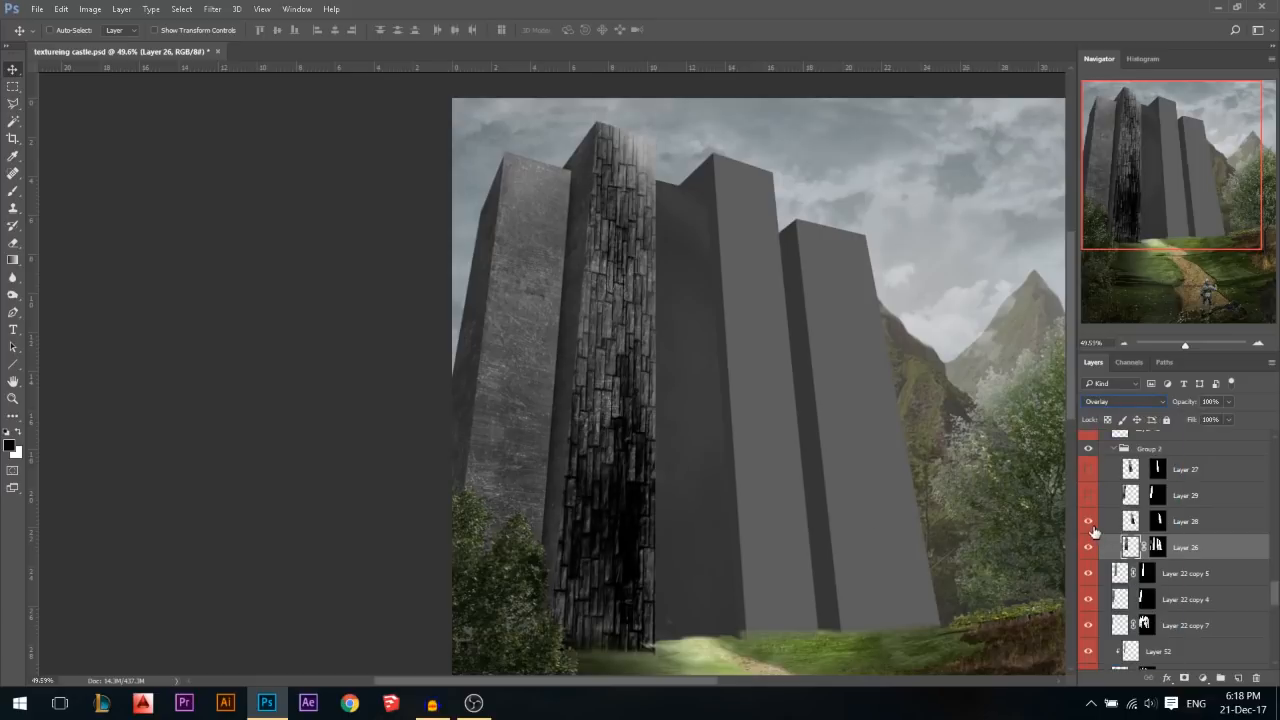
Show Layer 28, Layer 29 and Layer 27 to bring the brick texture onto the other towers' front faces
{"action": "left_click", "coordinate": [1090, 523]}
{"action": "left_click", "coordinate": [1088, 495]}
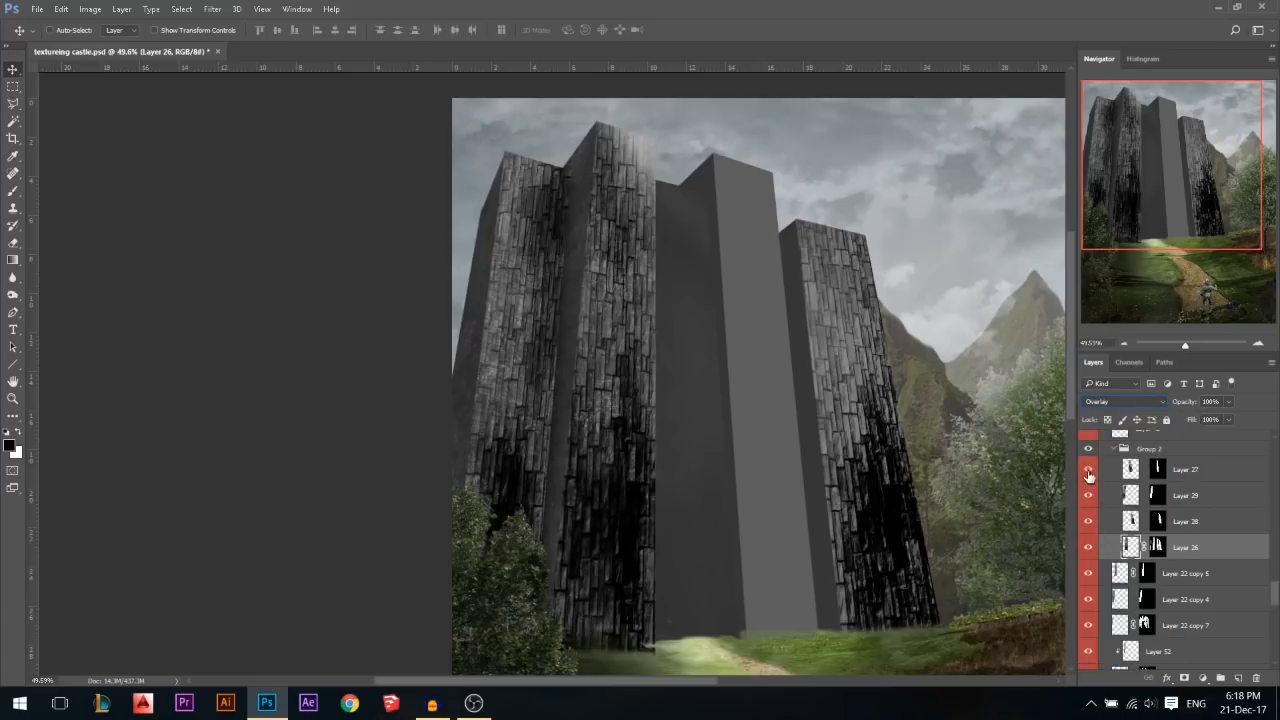
{"action": "left_click", "coordinate": [1088, 470]}
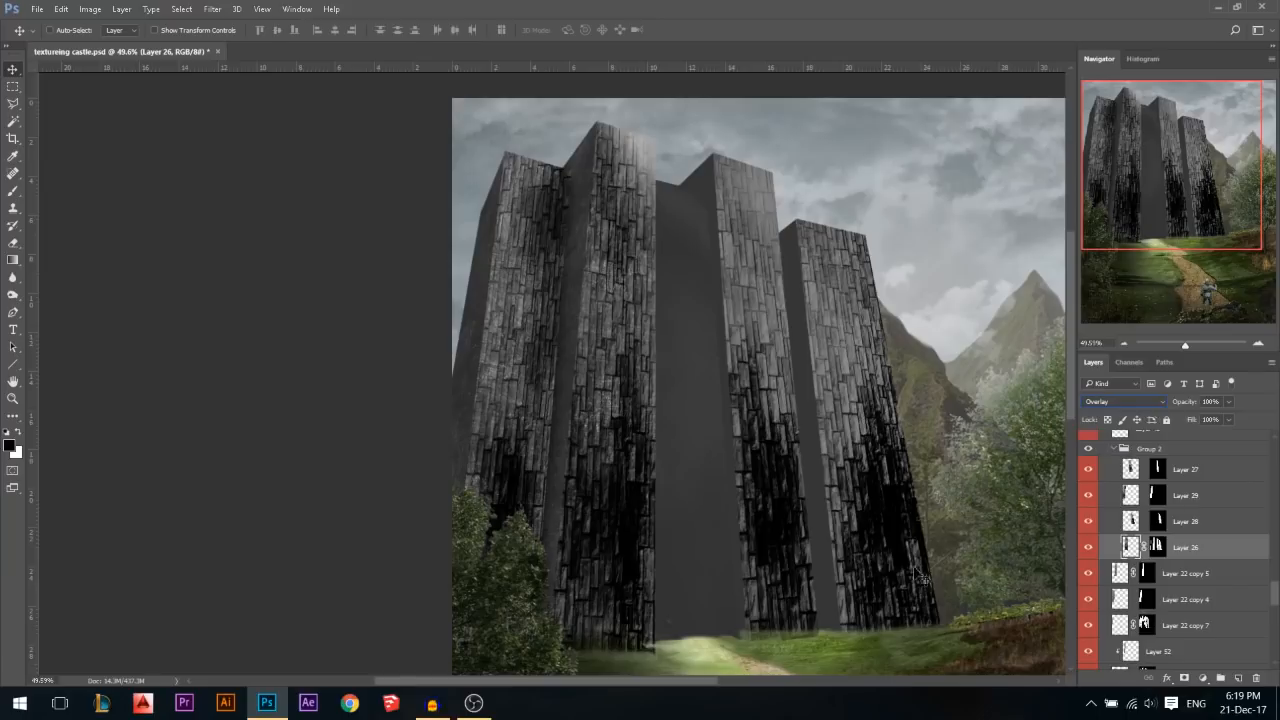
Select and collapse Group 2, which holds the brick layers, and lower its opacity to 29%
{"action": "scroll", "coordinate": [1198, 521], "scroll_direction": "up", "scroll_amount": 1}
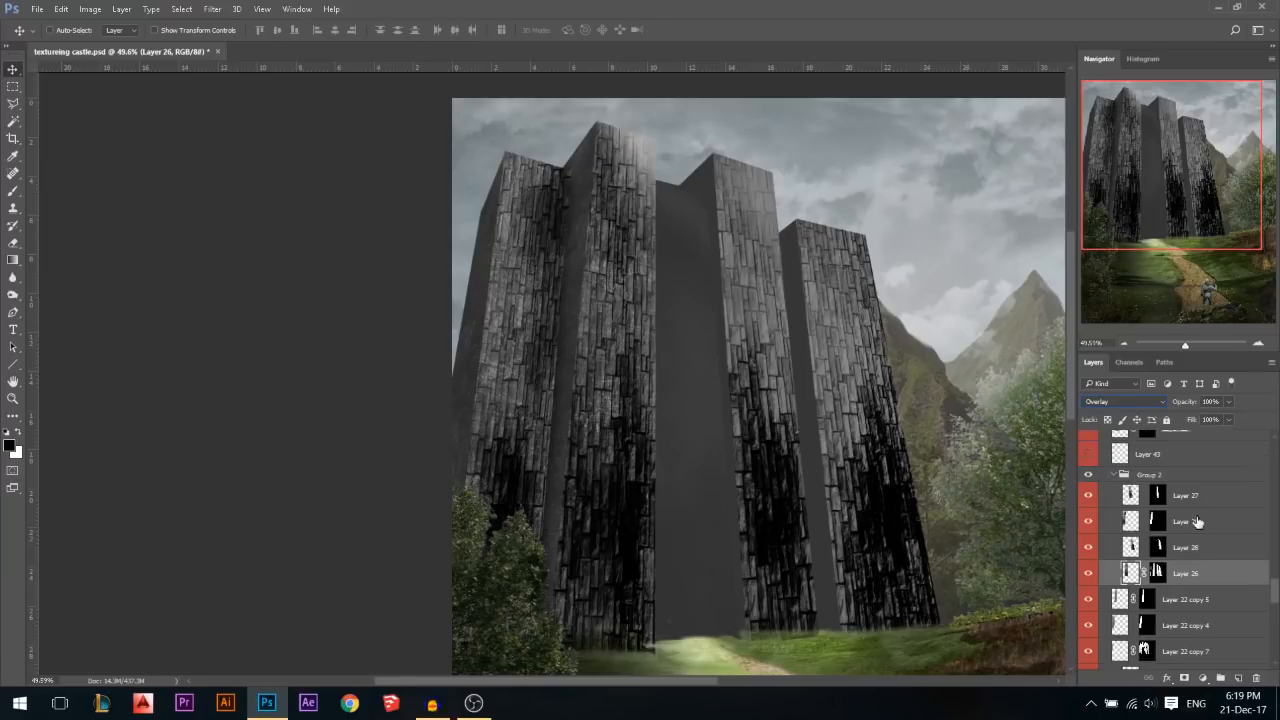
{"action": "left_click", "coordinate": [1143, 475]}
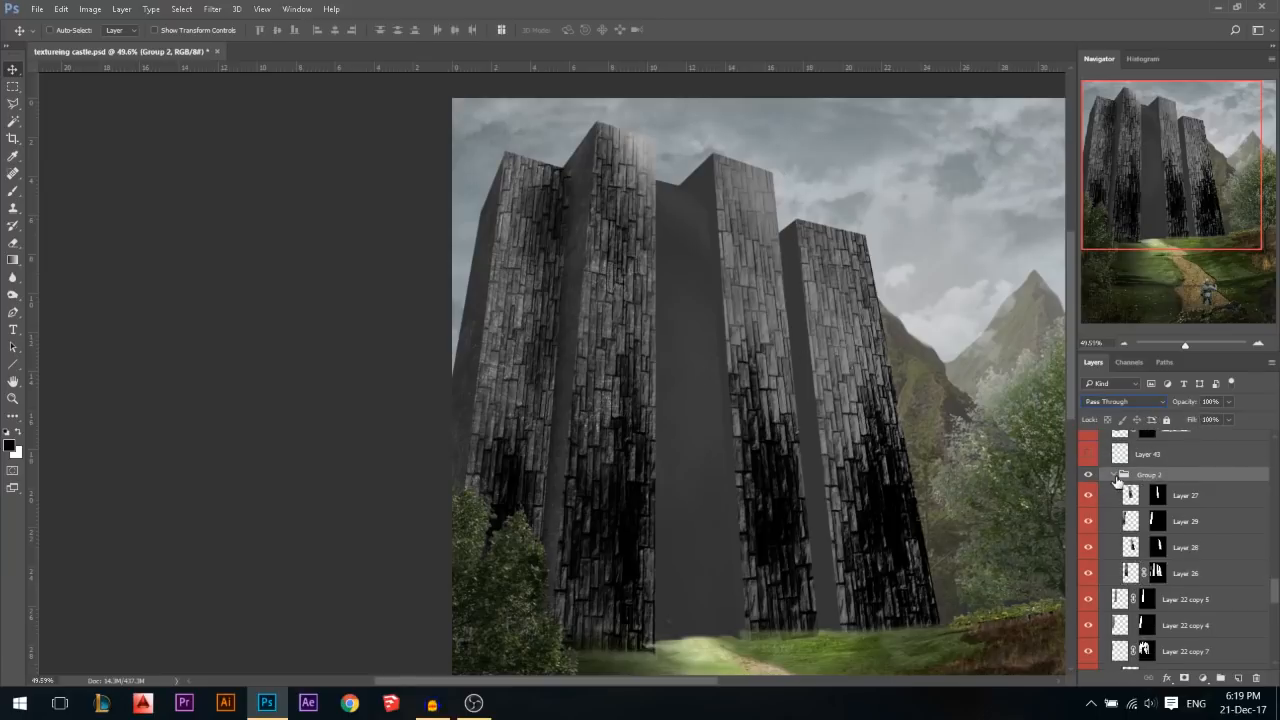
{"action": "left_click", "coordinate": [1115, 476]}
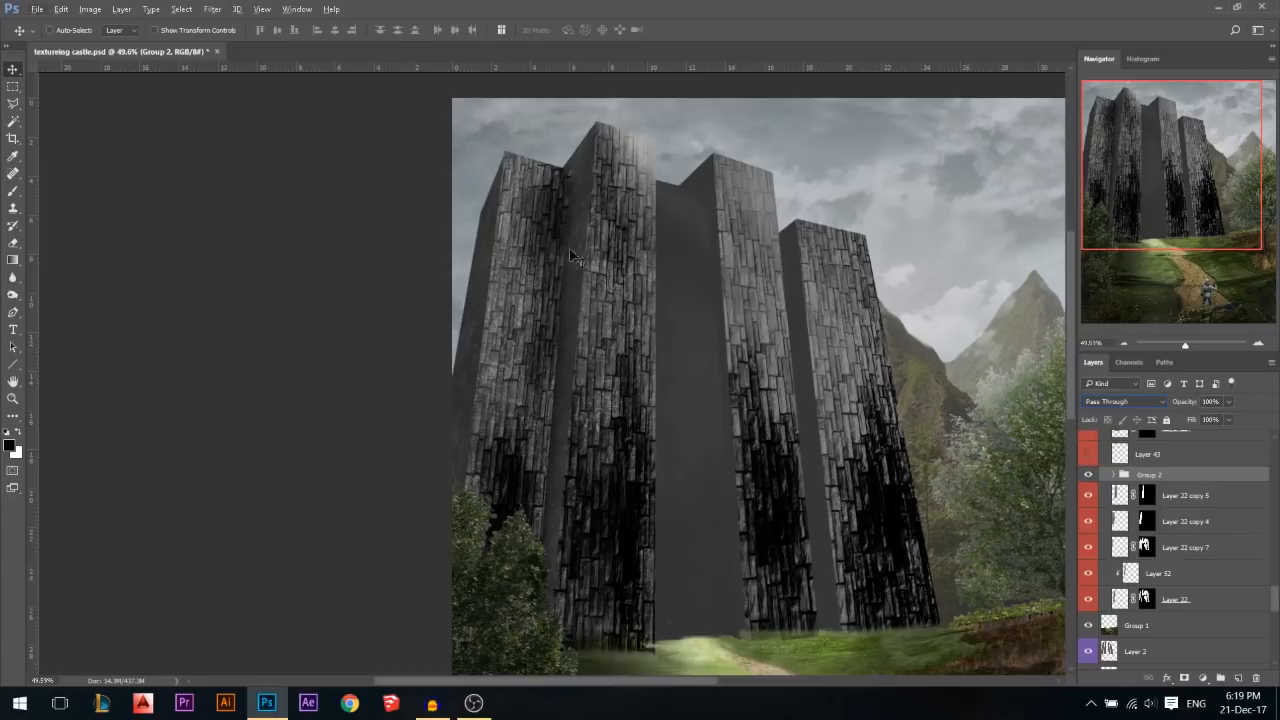
{"action": "mouse_move", "coordinate": [1188, 403]}
{"action": "left_mouse_down"}
{"action": "mouse_move", "coordinate": [1168, 404]}
{"action": "mouse_move", "coordinate": [1192, 406]}
{"action": "left_mouse_up"}
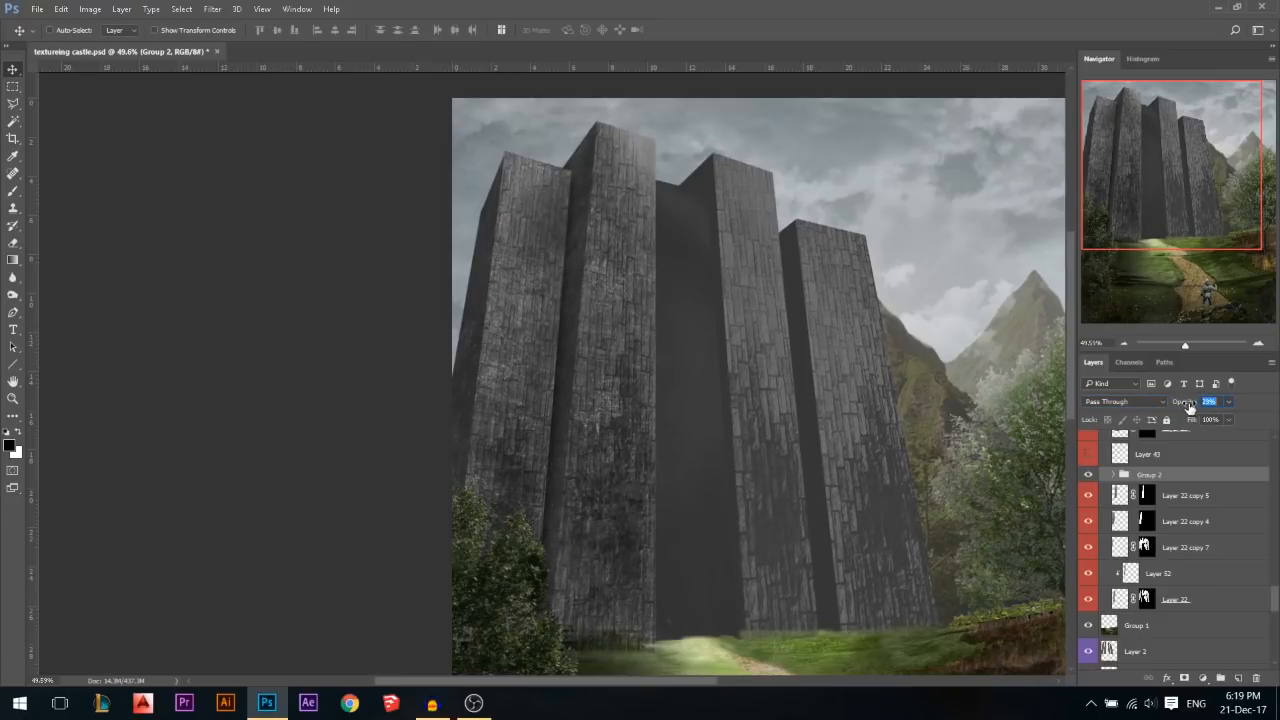
Find Layer 43, the cracks layer just above Group 2, and make it visible and selected
{"action": "scroll", "coordinate": [1170, 480], "scroll_direction": "down", "scroll_amount": 5}
{"action": "scroll", "coordinate": [1155, 510], "scroll_direction": "up", "scroll_amount": 2}
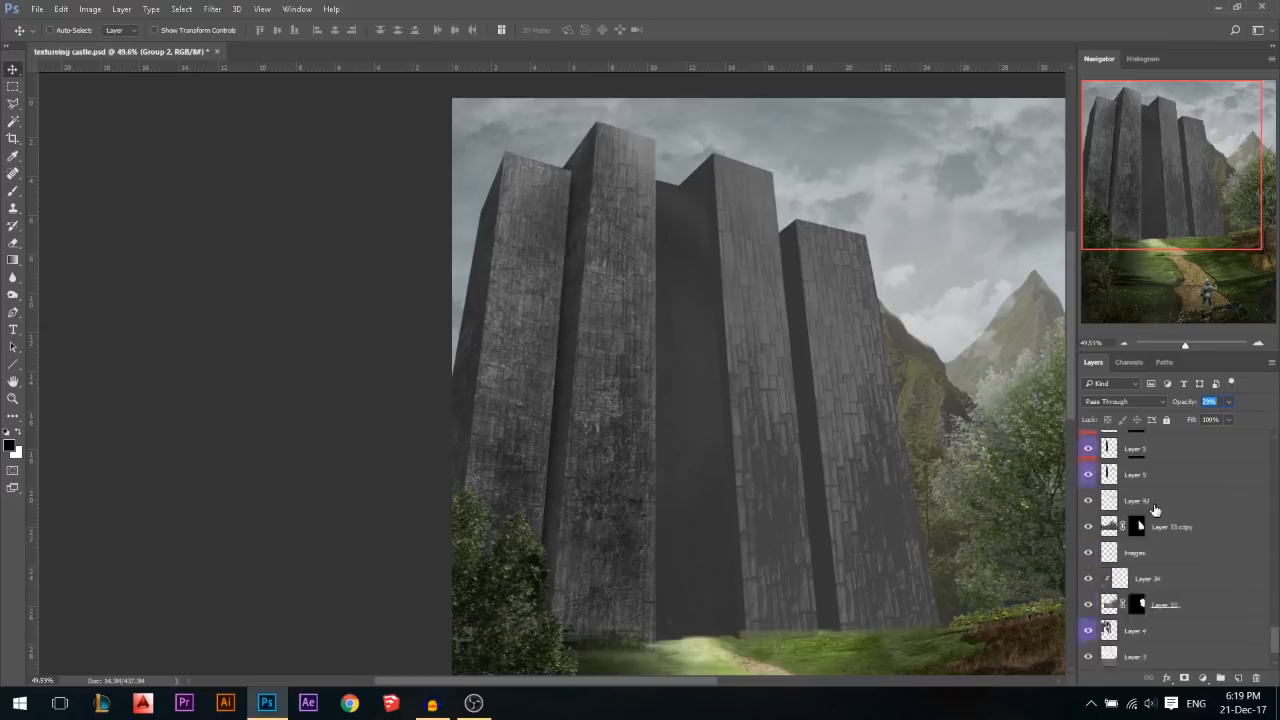
{"action": "scroll", "coordinate": [1155, 510], "scroll_direction": "up", "scroll_amount": 3}
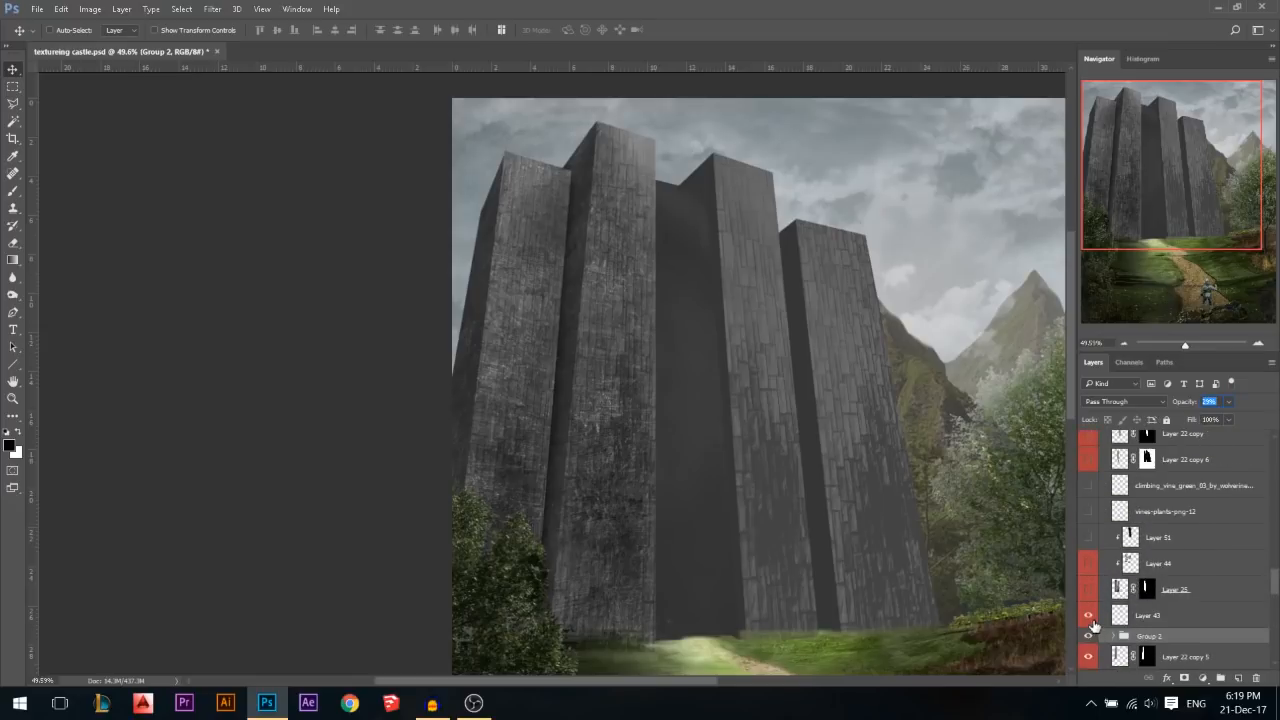
{"action": "left_click", "coordinate": [1092, 617]}
{"action": "left_click", "coordinate": [1117, 619]}
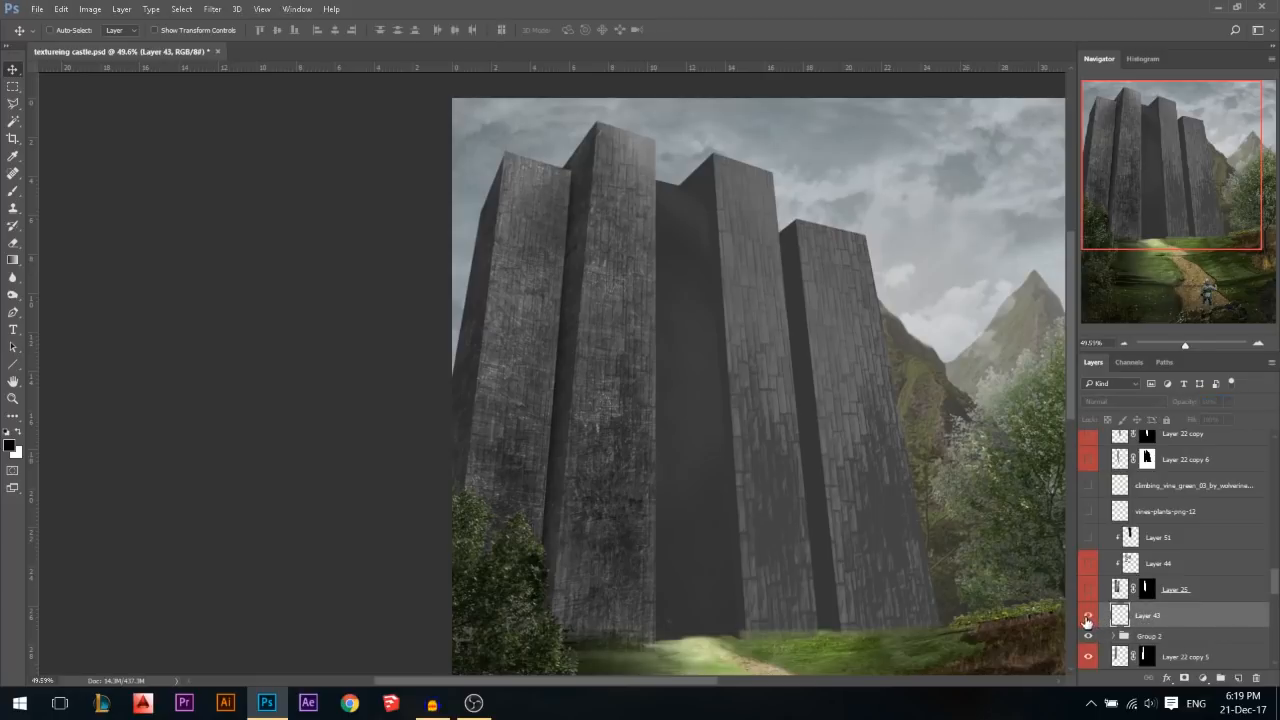
{"action": "left_click", "coordinate": [1088, 617]}
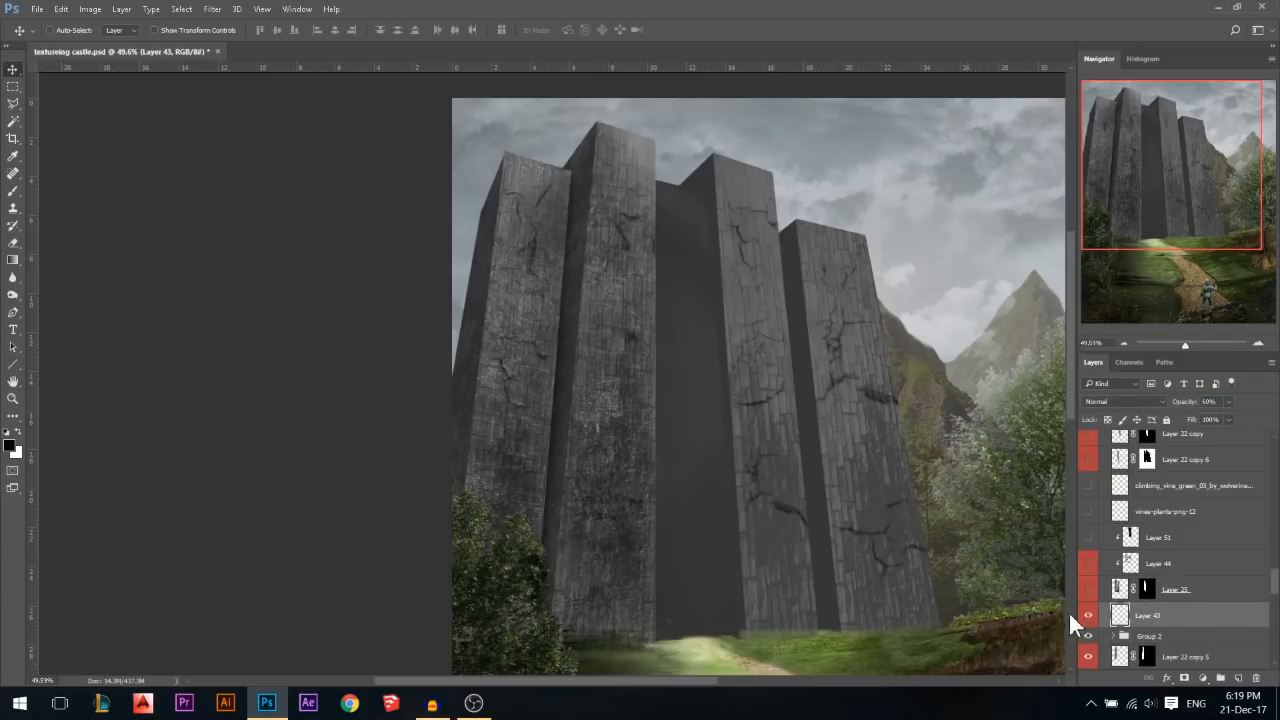
Pick a crack-shaped preset for the Brush tool and adjust the brush size
{"action": "left_click", "coordinate": [13, 190]}
{"action": "right_click", "coordinate": [768, 322]}
{"action": "scroll", "coordinate": [1041, 444], "scroll_direction": "down", "scroll_amount": 10}
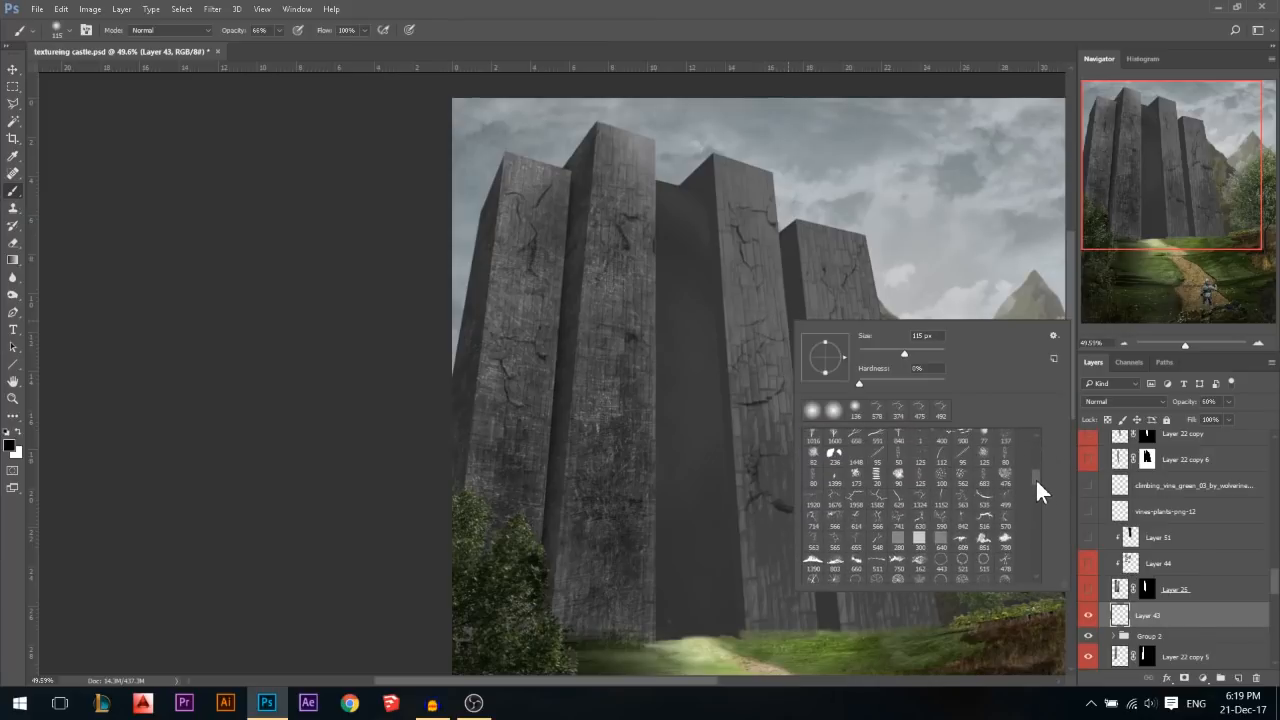
{"action": "left_click", "coordinate": [963, 500]}
{"action": "left_click_drag", "start_coordinate": [611, 362], "coordinate": [593, 357]}
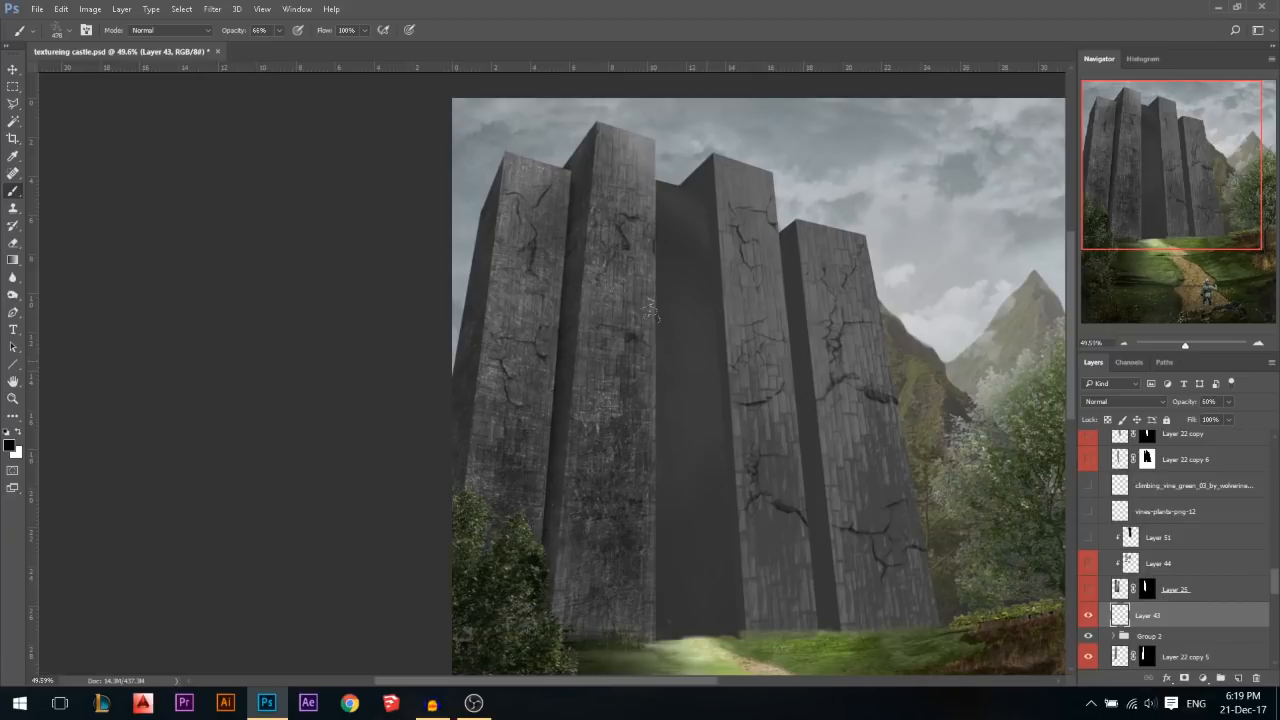
Try stamping resized cracks over the two leftmost towers on Layer 43, and undo the stamps
{"action": "scroll", "coordinate": [645, 428], "scroll_direction": "up", "scroll_amount": 1}
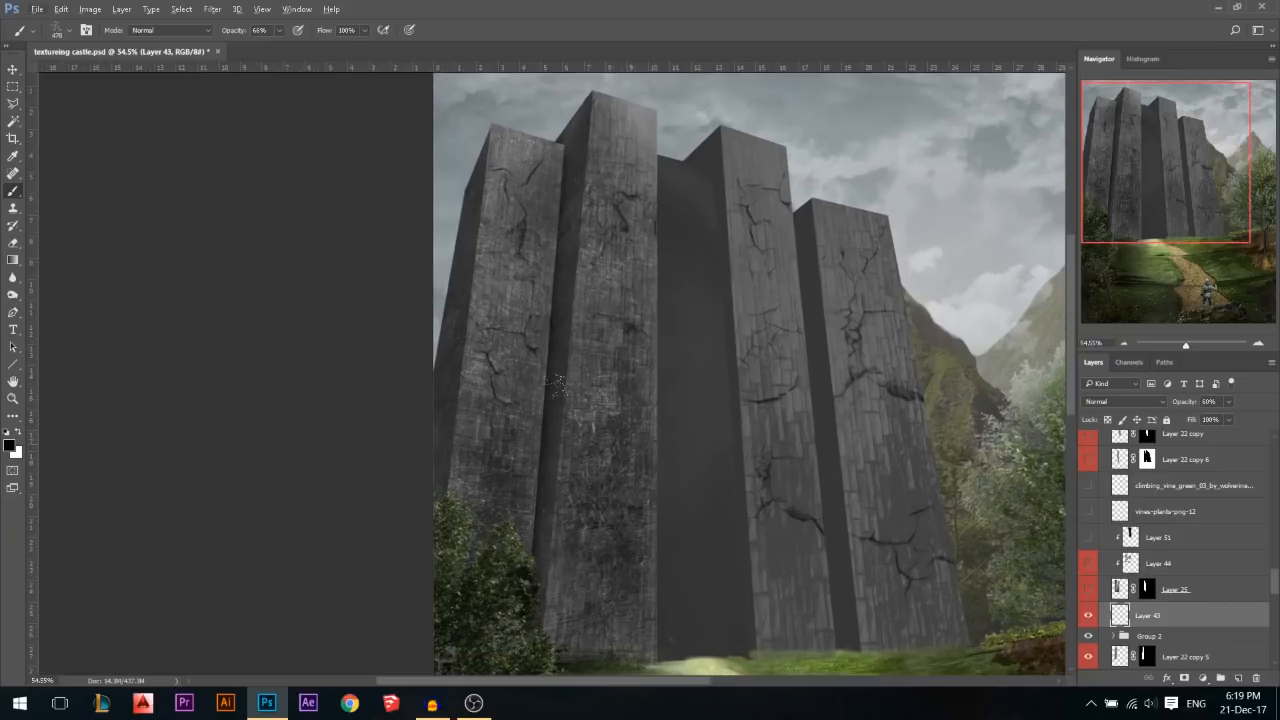
{"action": "left_click_drag", "start_coordinate": [628, 496], "coordinate": [606, 477]}
{"action": "left_click", "coordinate": [534, 265]}
{"action": "left_click", "coordinate": [614, 494]}
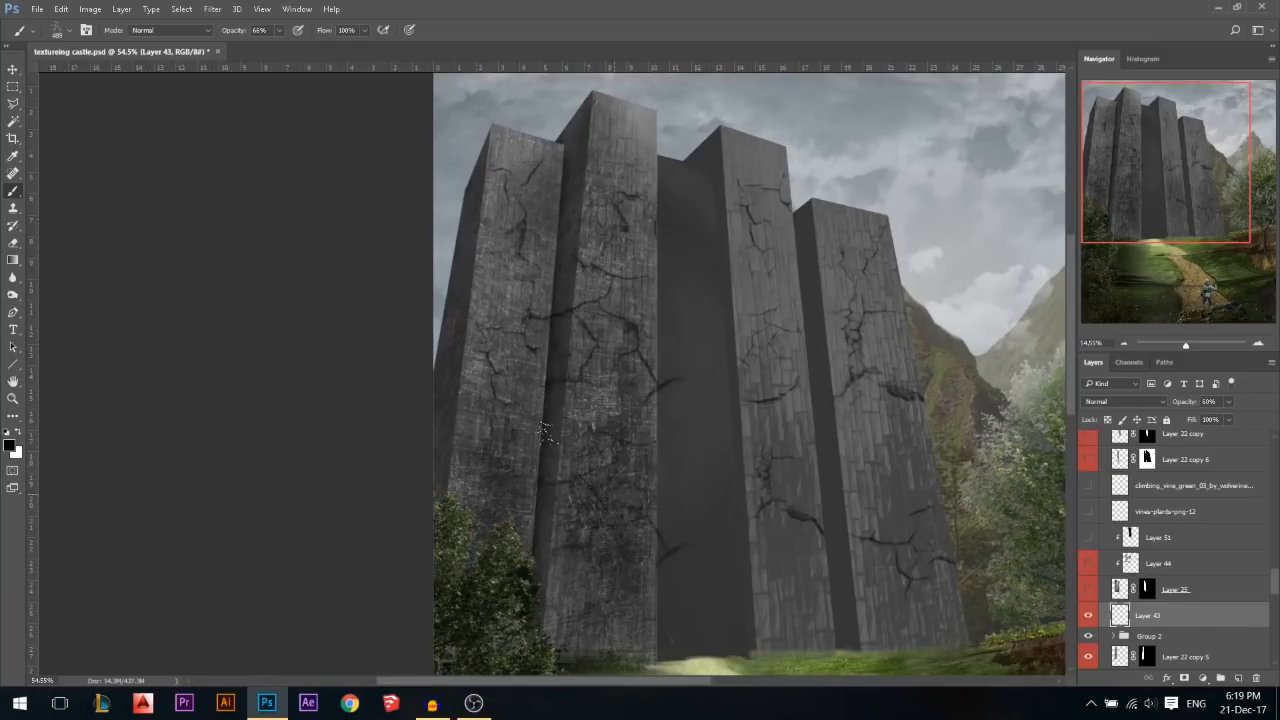
{"action": "key", "text": "ctrl+z"}
{"action": "key", "text": "ctrl+alt+z"}
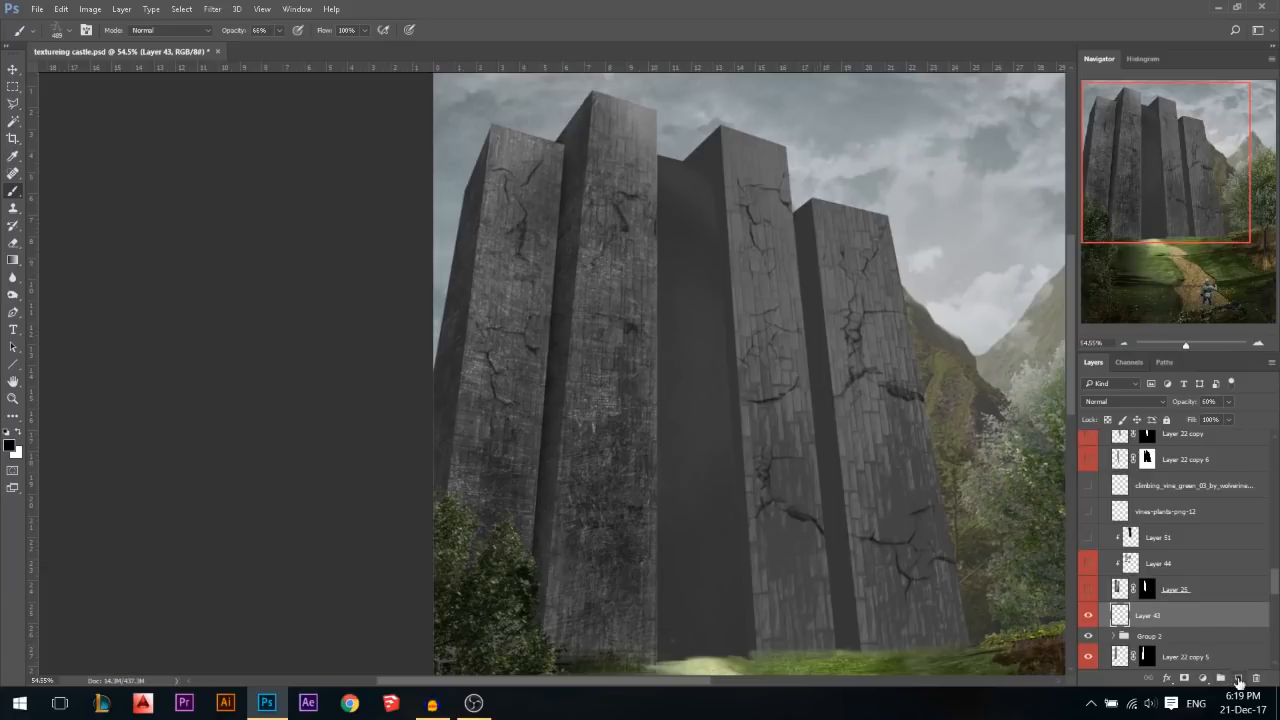
Create a new layer above Layer 43 and stamp black cracks across all four towers' front faces
{"action": "left_click", "coordinate": [1239, 680]}
{"action": "left_click", "coordinate": [602, 360]}
{"action": "left_click", "coordinate": [552, 458]}
{"action": "left_click", "coordinate": [655, 592]}
{"action": "left_click", "coordinate": [830, 455]}
{"action": "left_click", "coordinate": [836, 540]}
{"action": "left_click", "coordinate": [912, 444]}
{"action": "left_click", "coordinate": [838, 310]}
{"action": "left_click", "coordinate": [780, 262]}
{"action": "left_click", "coordinate": [574, 225]}
Stamp more cracks over the towers on the new layer, varying the brush size between stamps
{"action": "right_click", "coordinate": [582, 293]}
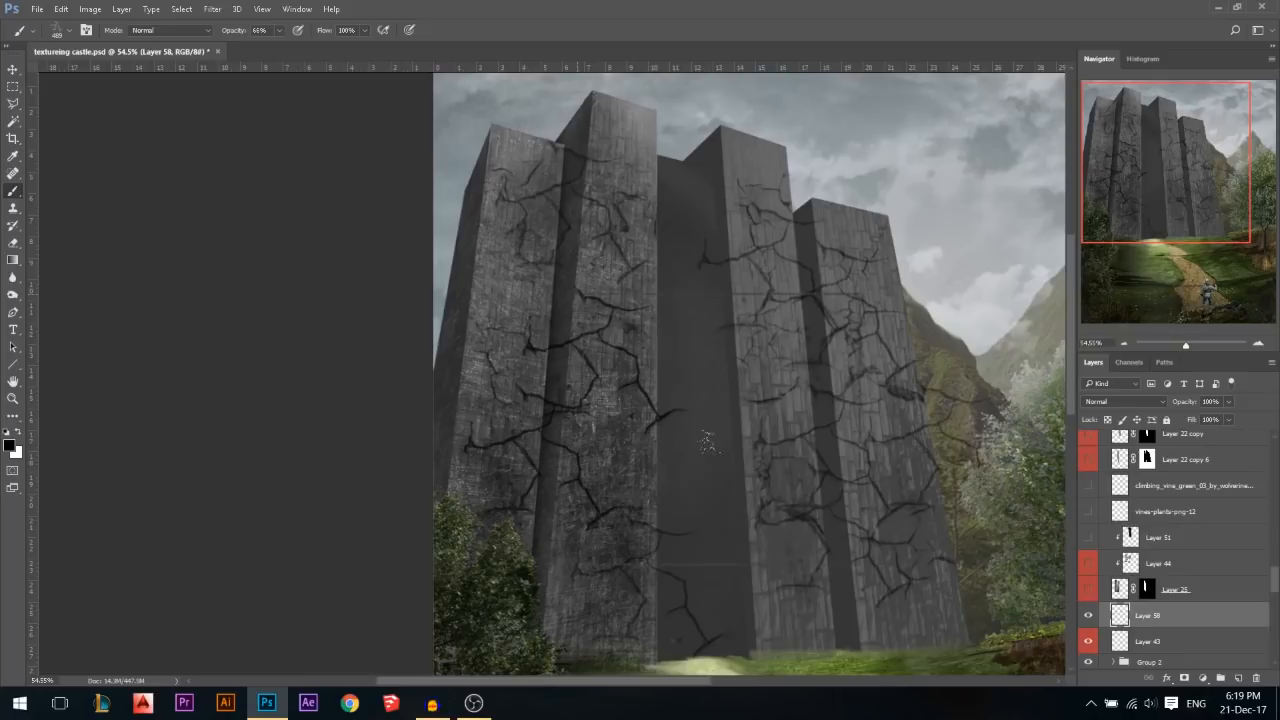
{"action": "left_click_drag", "start_coordinate": [557, 268], "coordinate": [614, 266]}
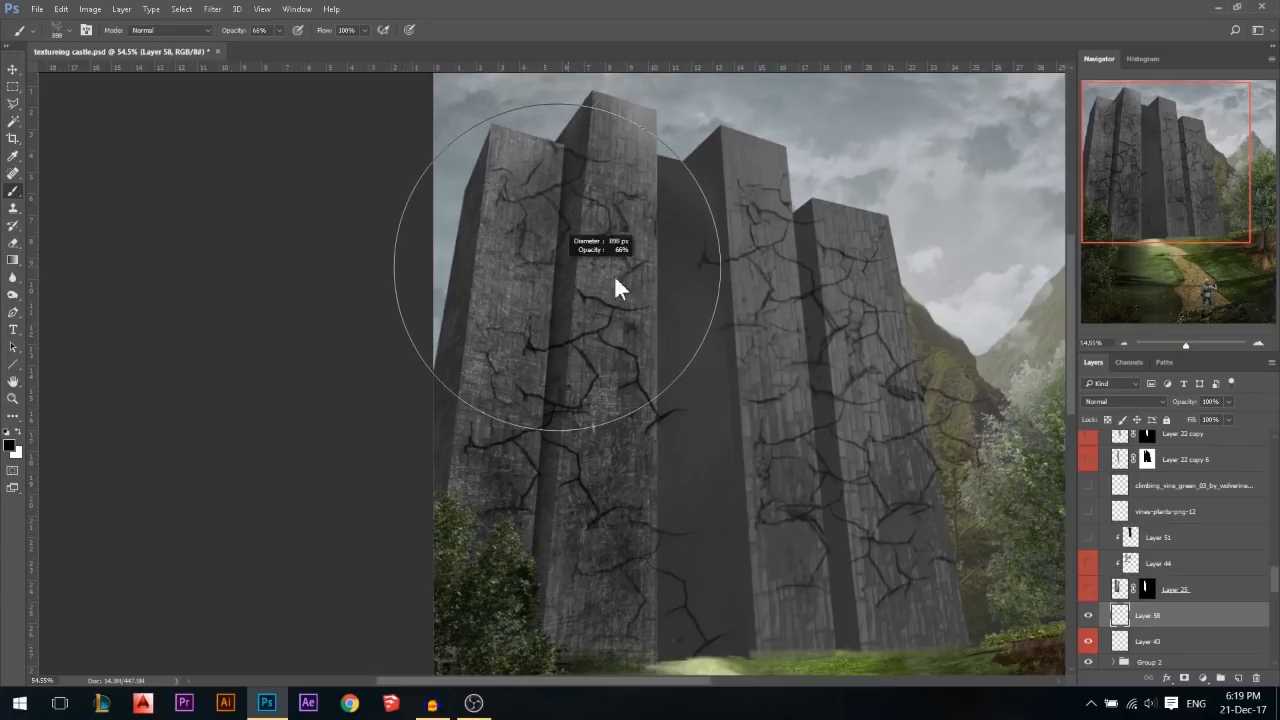
{"action": "left_click", "coordinate": [560, 467]}
{"action": "left_click_drag", "start_coordinate": [848, 360], "coordinate": [760, 358]}
{"action": "left_click", "coordinate": [788, 242]}
{"action": "left_click", "coordinate": [879, 305]}
{"action": "left_click_drag", "start_coordinate": [854, 433], "coordinate": [800, 432]}
{"action": "left_click", "coordinate": [805, 546]}
{"action": "left_click", "coordinate": [875, 595]}
{"action": "left_click_drag", "start_coordinate": [790, 595], "coordinate": [878, 594]}
{"action": "left_click", "coordinate": [545, 140]}
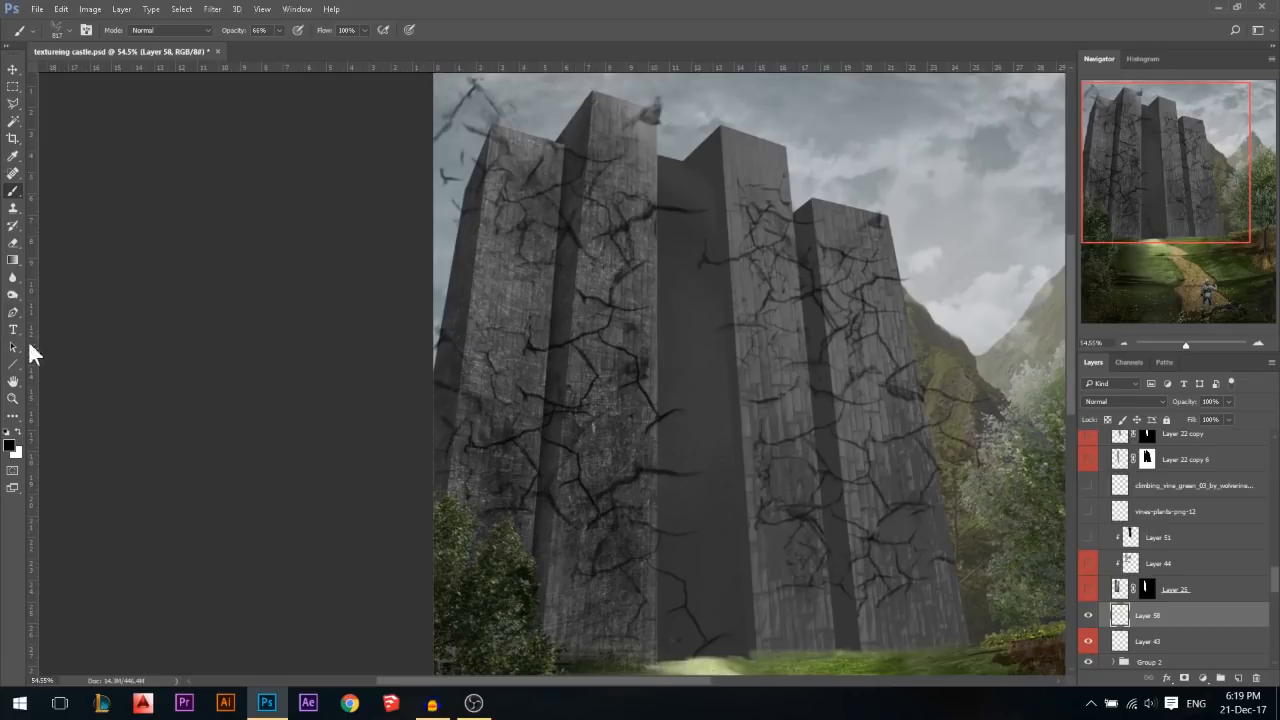
Load the outline of Layer 2, the towers' front faces, as a selection and mask Layer 58 with it
{"action": "left_click", "coordinate": [12, 69]}
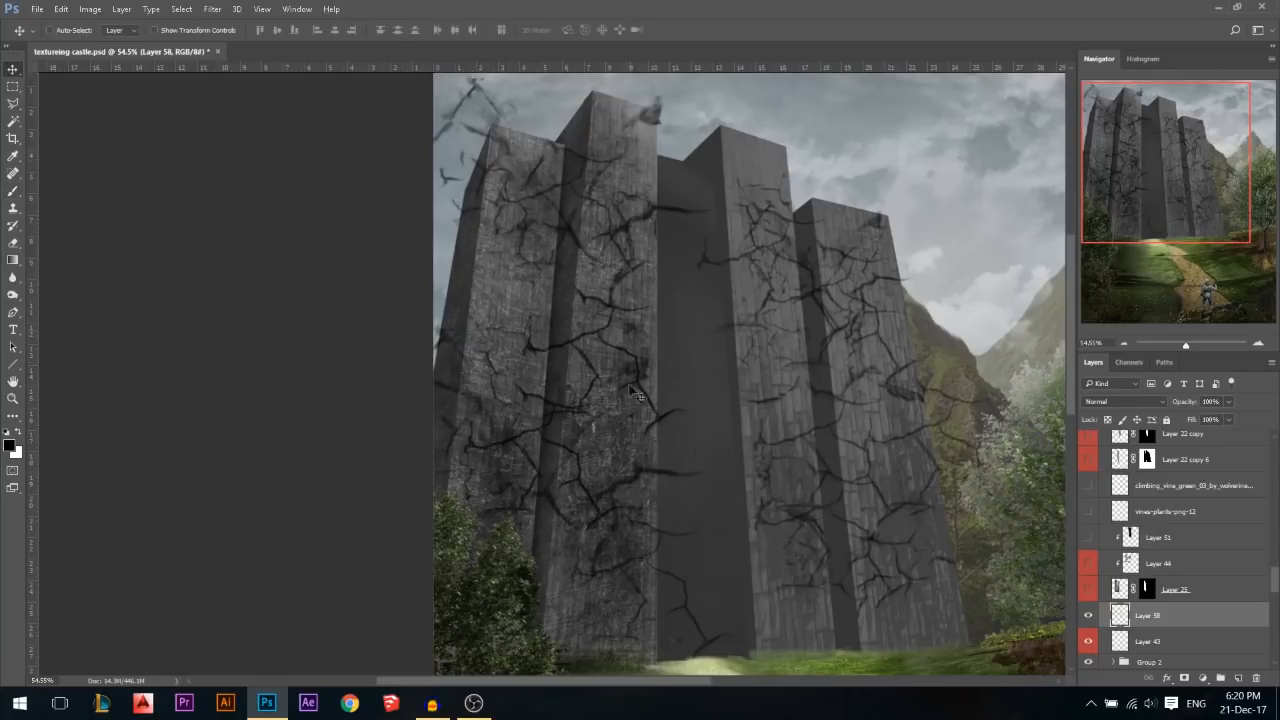
{"action": "scroll", "coordinate": [1190, 550], "scroll_direction": "down", "scroll_amount": 10}
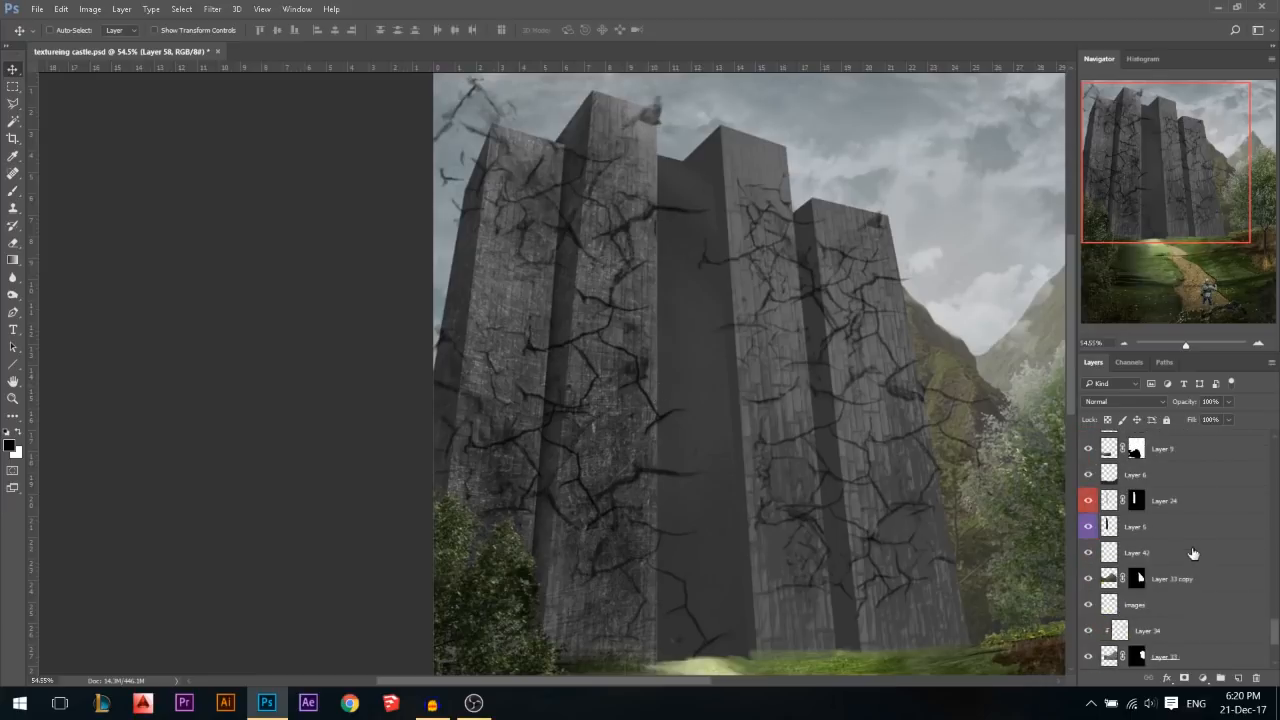
{"action": "scroll", "coordinate": [1190, 550], "scroll_direction": "up", "scroll_amount": 8}
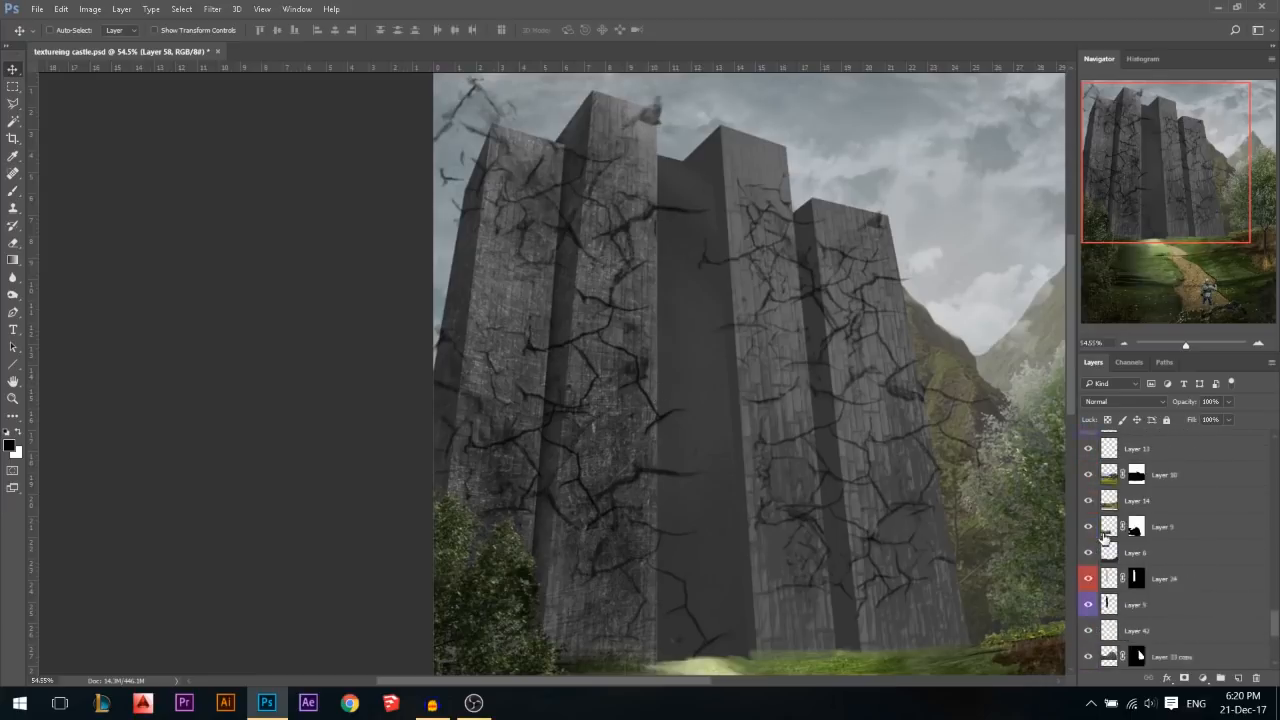
{"action": "left_click", "coordinate": [1108, 501], "text": "ctrl"}
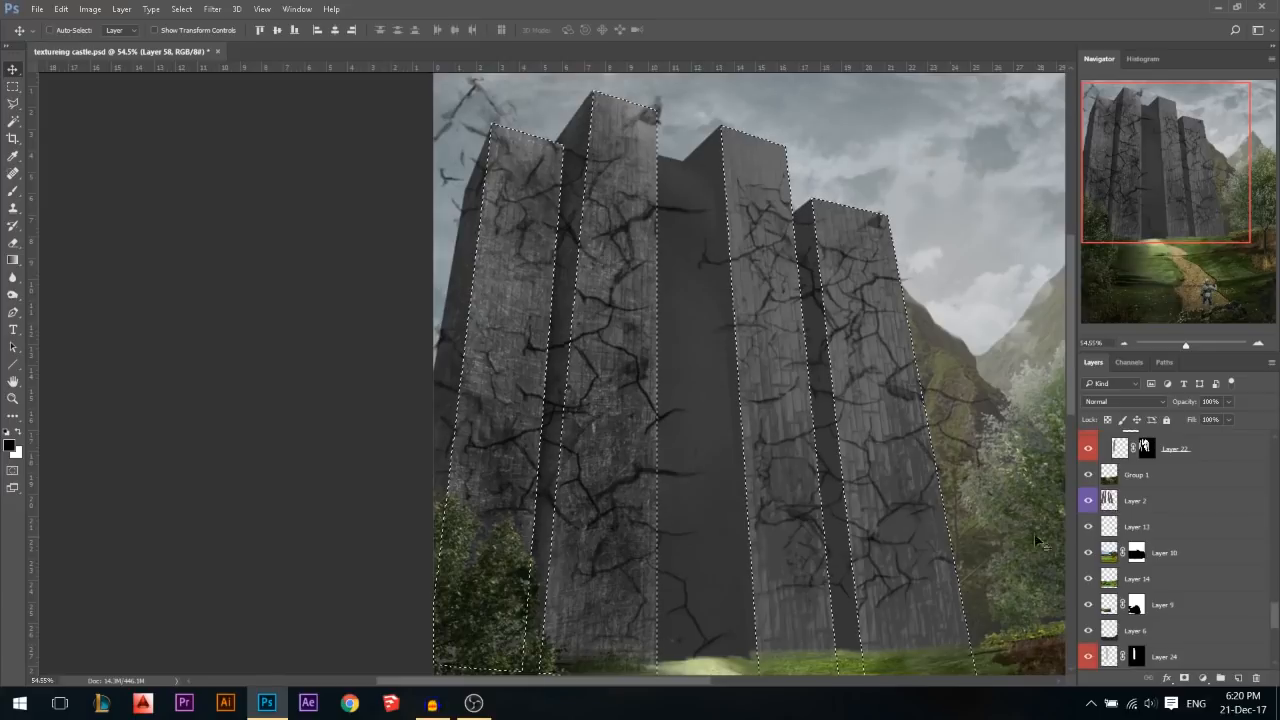
{"action": "scroll", "coordinate": [1069, 480], "scroll_direction": "up", "scroll_amount": 1}
{"action": "scroll", "coordinate": [1134, 536], "scroll_direction": "up", "scroll_amount": 6}
{"action": "scroll", "coordinate": [1134, 536], "scroll_direction": "up", "scroll_amount": 1}
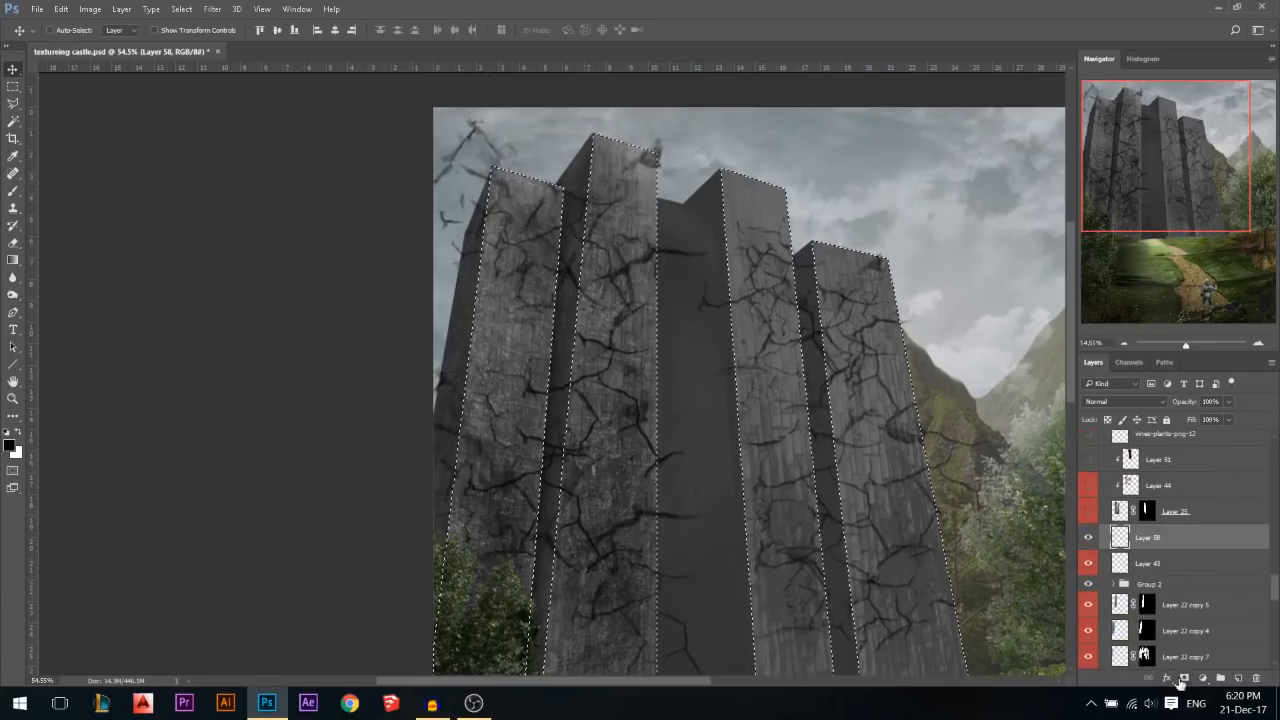
{"action": "left_click", "coordinate": [1184, 678]}
{"action": "scroll", "coordinate": [588, 222], "scroll_direction": "down", "scroll_amount": 1}
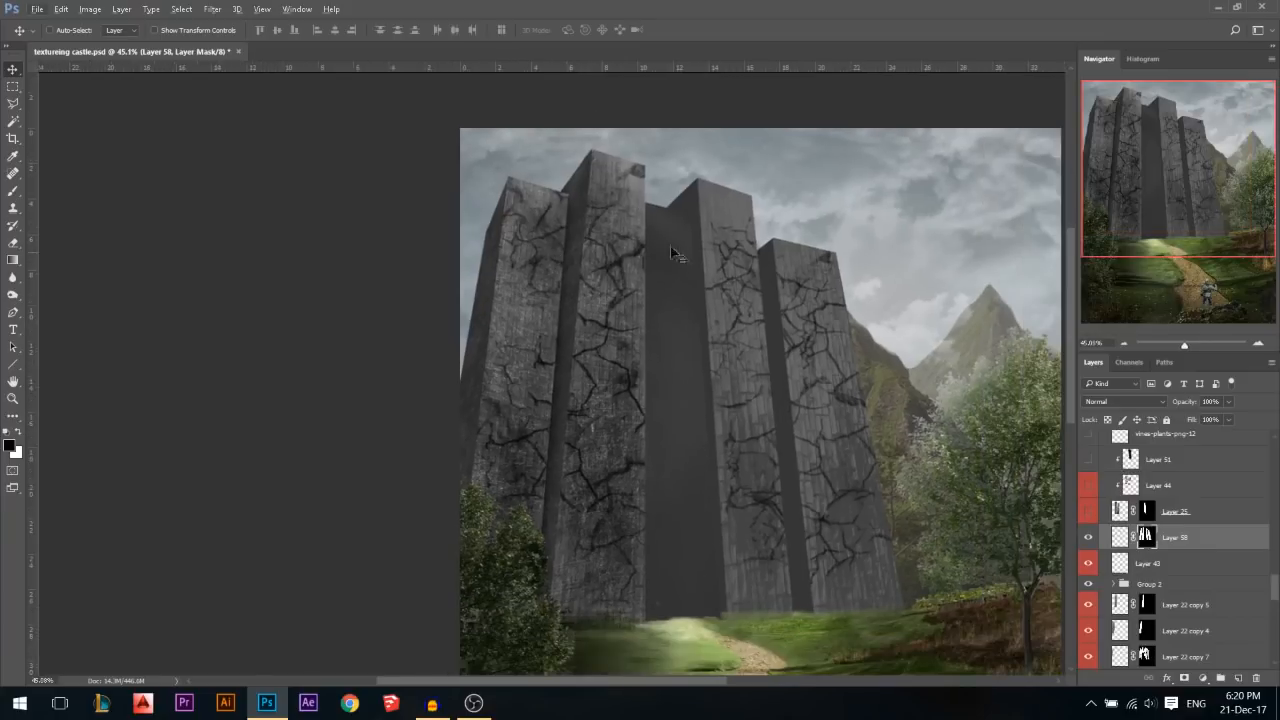
Set Layer 58's blend mode to Overlay and its opacity to 23%, and hide Layer 43
{"action": "left_click", "coordinate": [1120, 401]}
{"action": "left_click", "coordinate": [1106, 538]}
{"action": "left_click", "coordinate": [1124, 404]}
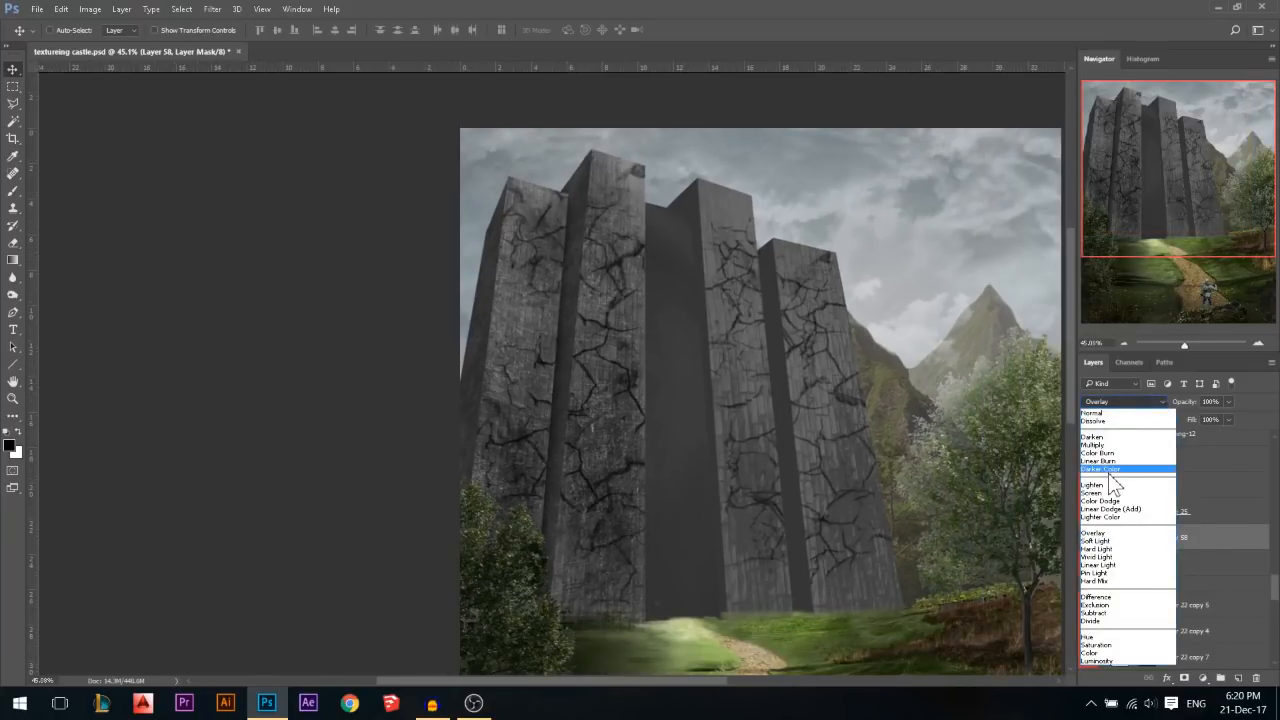
{"action": "left_click", "coordinate": [1188, 403]}
{"action": "mouse_move", "coordinate": [1188, 403]}
{"action": "left_mouse_down"}
{"action": "mouse_move", "coordinate": [1146, 404]}
{"action": "mouse_move", "coordinate": [1173, 404]}
{"action": "left_mouse_up"}
{"action": "left_click", "coordinate": [1142, 402]}
{"action": "left_click", "coordinate": [1182, 402]}
{"action": "left_click", "coordinate": [1096, 566]}
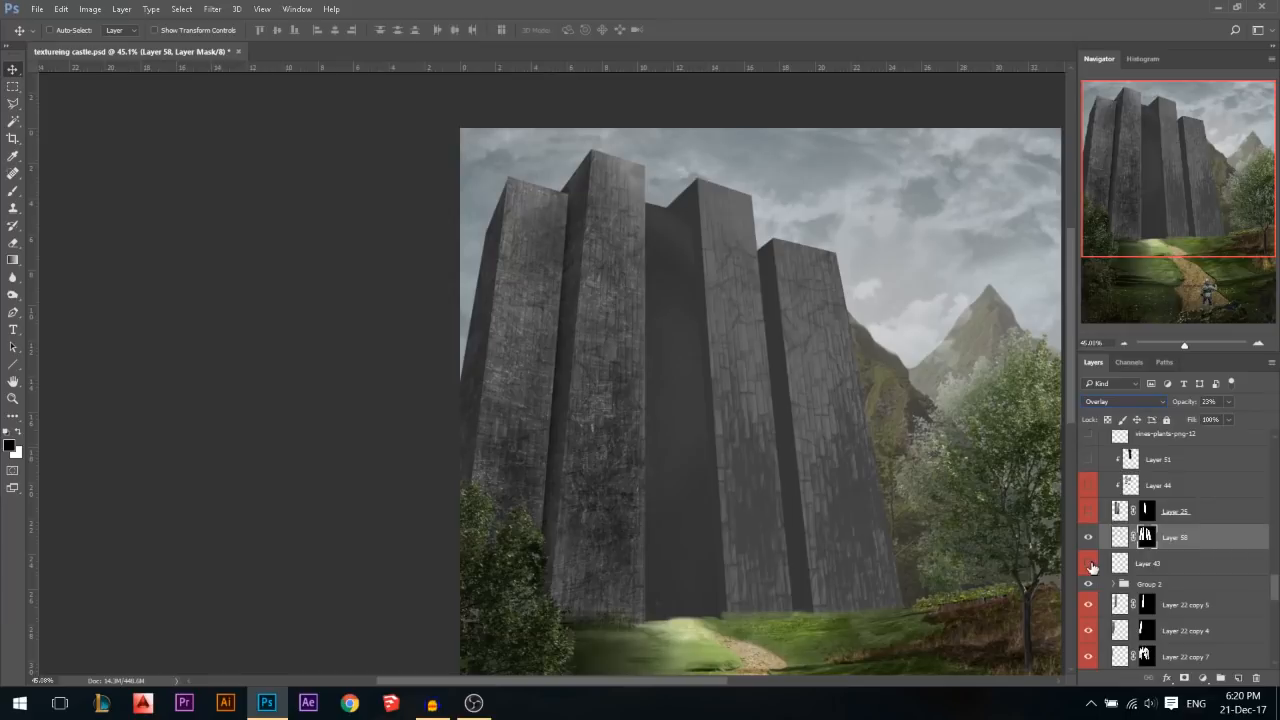
Raise the opacity of Layer 58, the tower cracks, to 51%
{"action": "left_click", "coordinate": [1160, 537]}
{"action": "left_click_drag", "start_coordinate": [1176, 392], "coordinate": [1166, 421]}
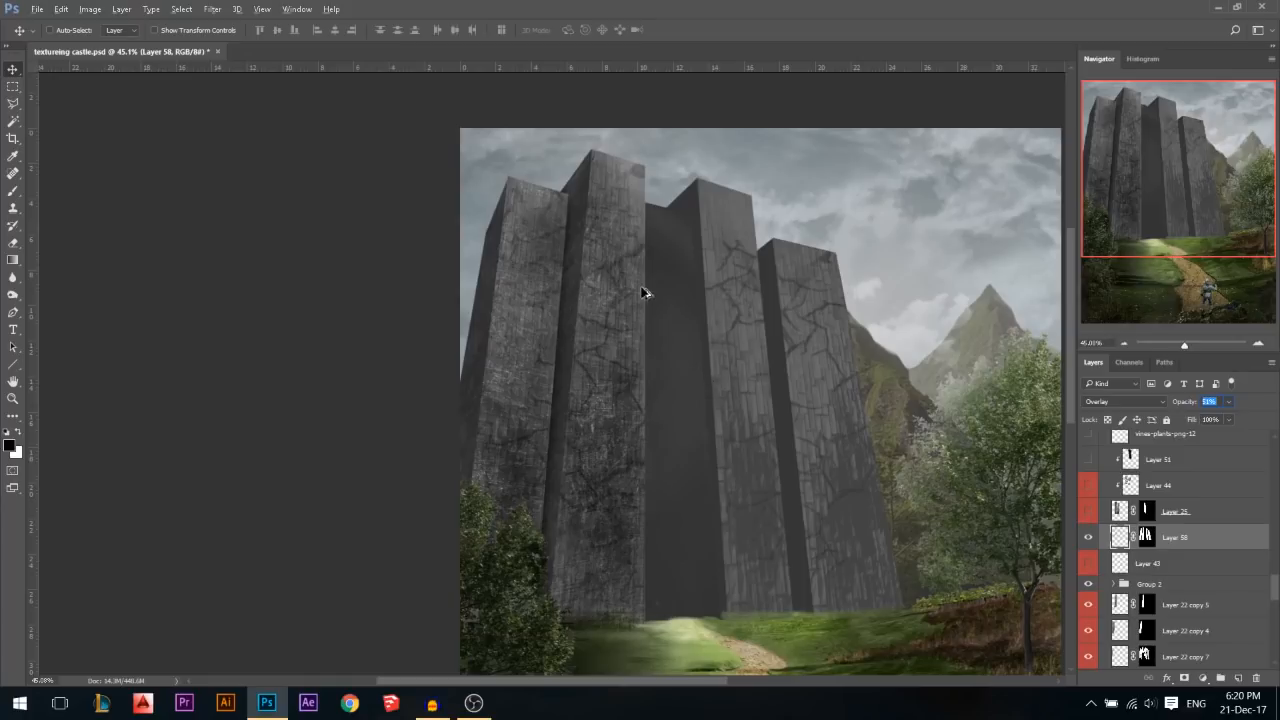
{"action": "left_click", "coordinate": [1150, 540]}
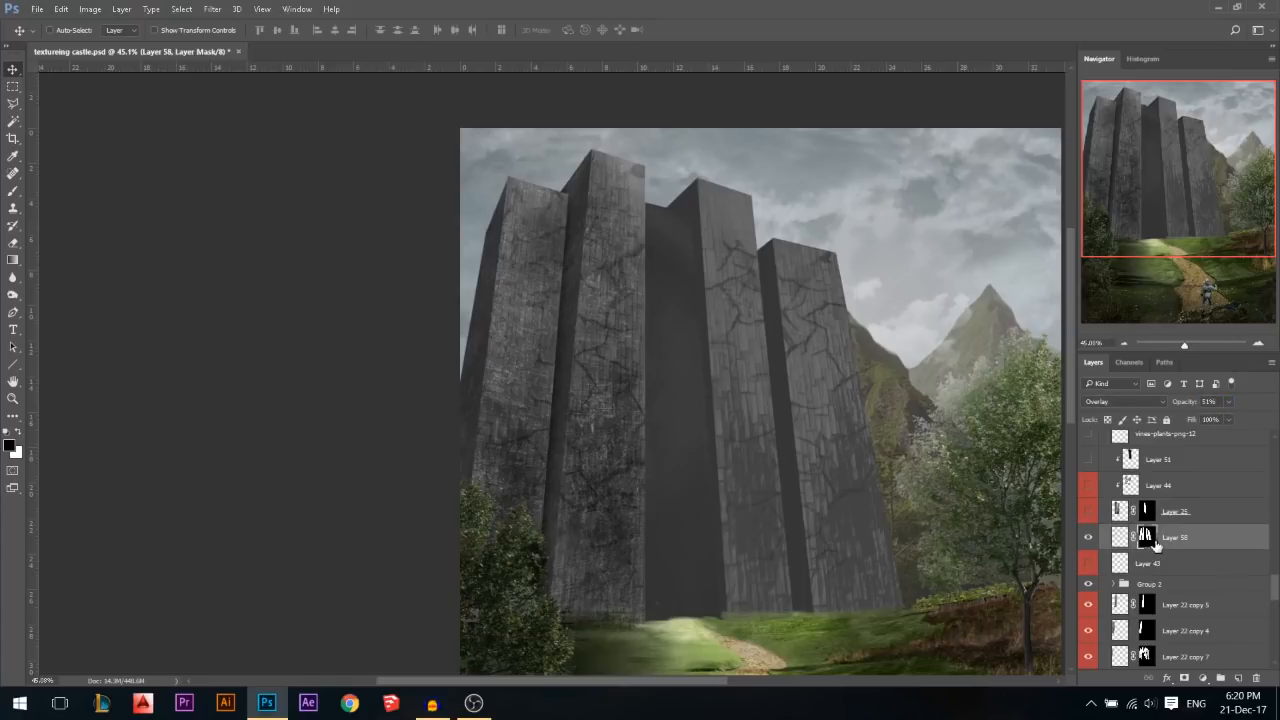
{"action": "scroll", "coordinate": [785, 408], "scroll_direction": "up", "scroll_amount": 1}
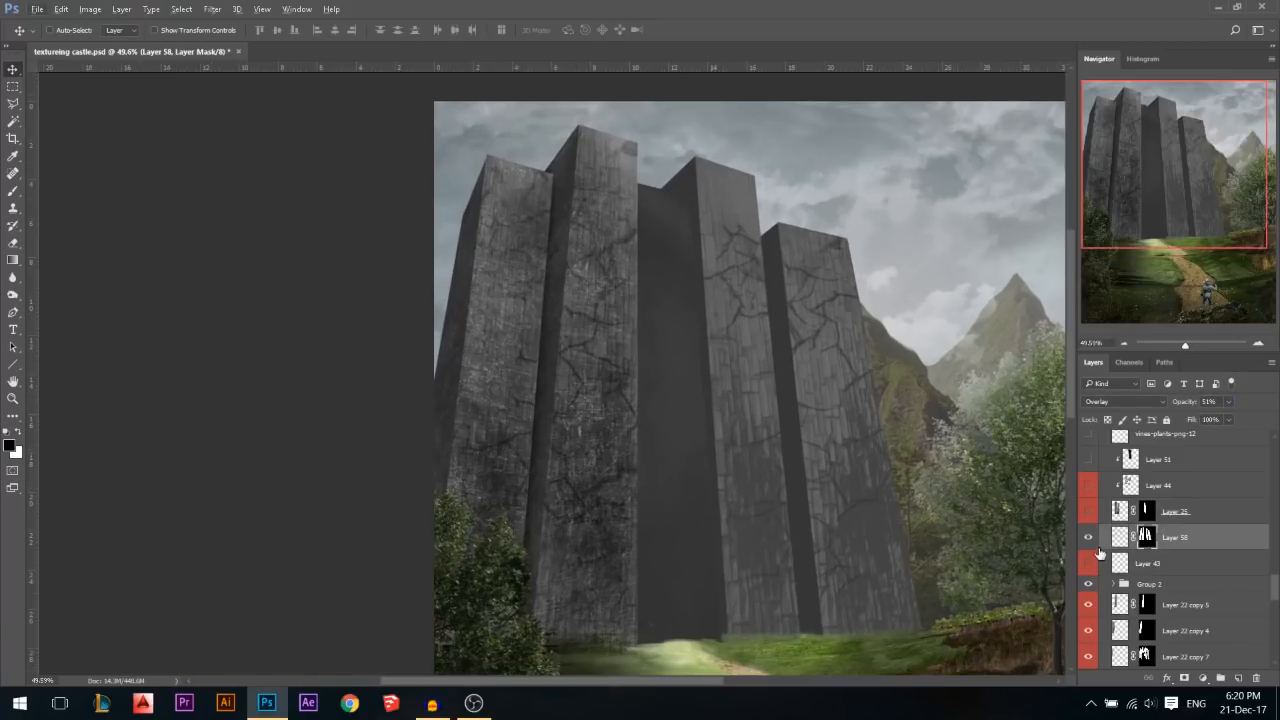
Show Layer 25, the masked dark stone texture on the recessed wall between the middle towers
{"action": "left_click", "coordinate": [1087, 512]}
{"action": "left_click", "coordinate": [1087, 512]}
{"action": "left_click", "coordinate": [1087, 512]}
{"action": "scroll", "coordinate": [667, 375], "scroll_direction": "up", "scroll_amount": 3}
{"action": "scroll", "coordinate": [667, 375], "scroll_direction": "down", "scroll_amount": 3}
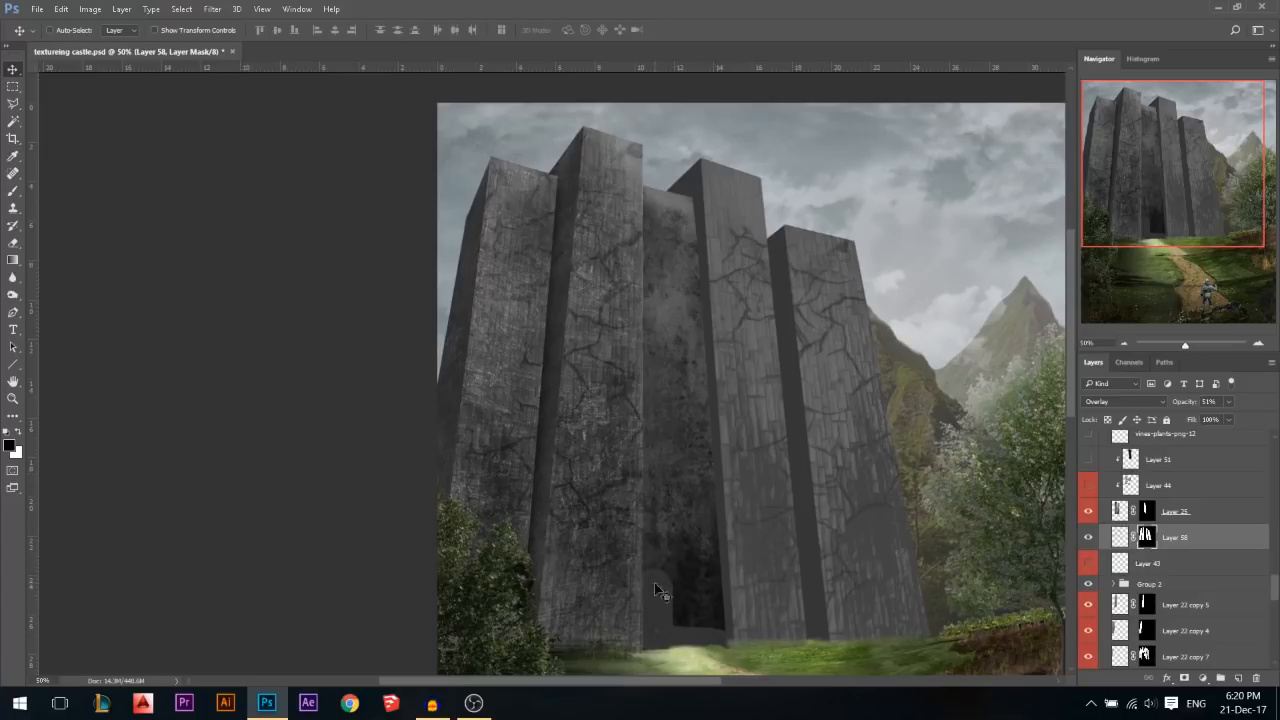
Show Layer 44, the carved hieroglyph panels clipped to Layer 25 on the recessed central wall
{"action": "scroll", "coordinate": [1092, 561], "scroll_direction": "up", "scroll_amount": 1}
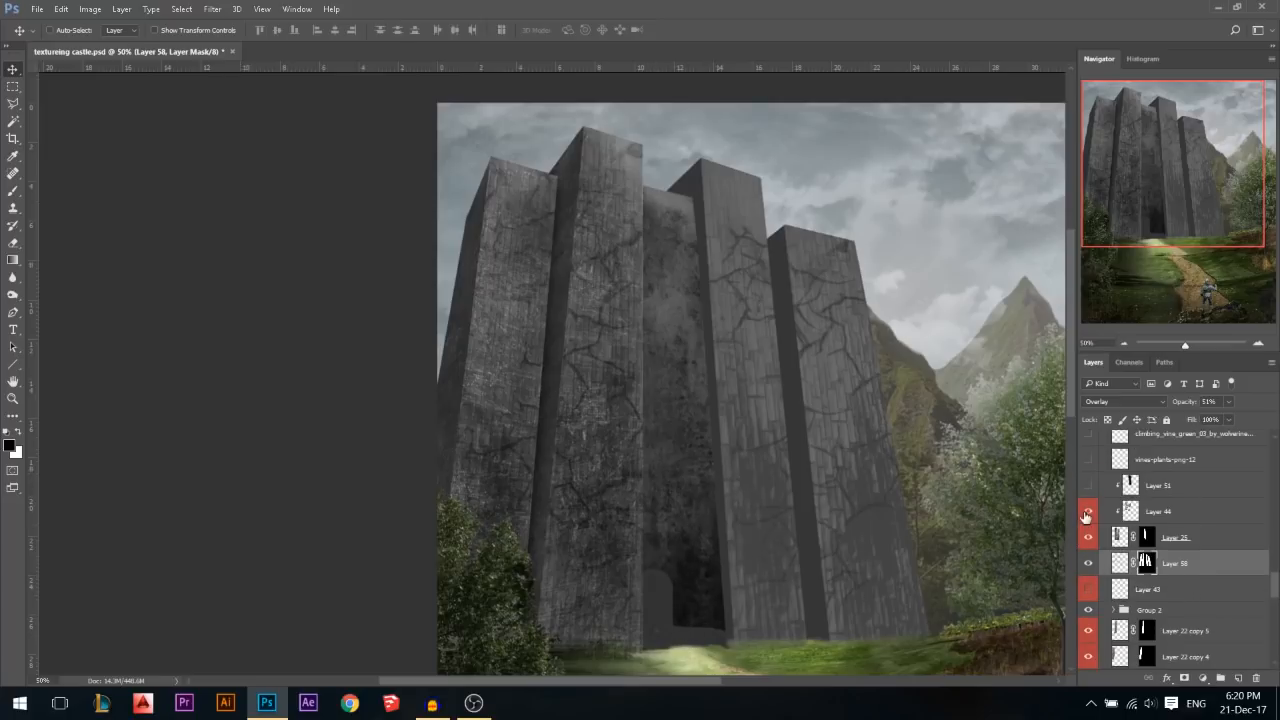
{"action": "left_click", "coordinate": [1088, 511]}
{"action": "left_click", "coordinate": [1088, 511]}
{"action": "left_click", "coordinate": [1087, 512]}
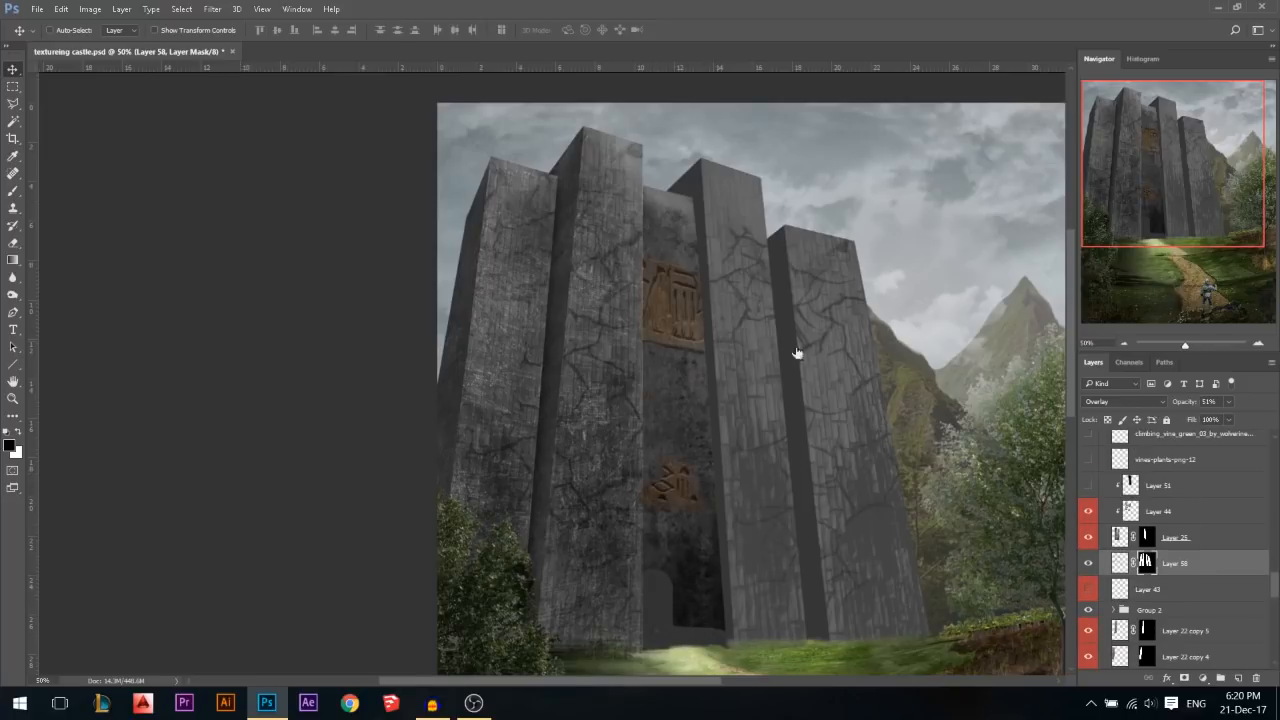
Disable Layer 25's mask and set its blend mode to Normal to expose the full stone and hieroglyph textures
{"action": "scroll", "coordinate": [718, 290], "scroll_direction": "up", "scroll_amount": 3}
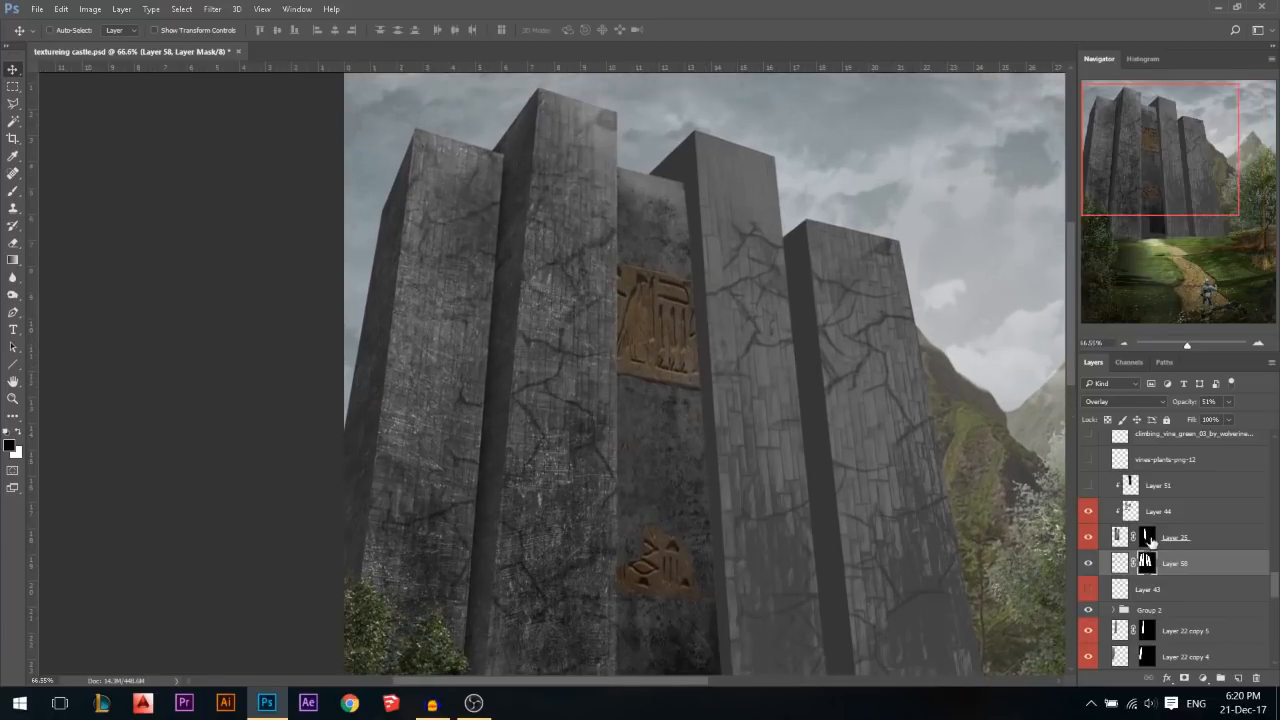
{"action": "left_click", "coordinate": [1147, 538], "text": "shift"}
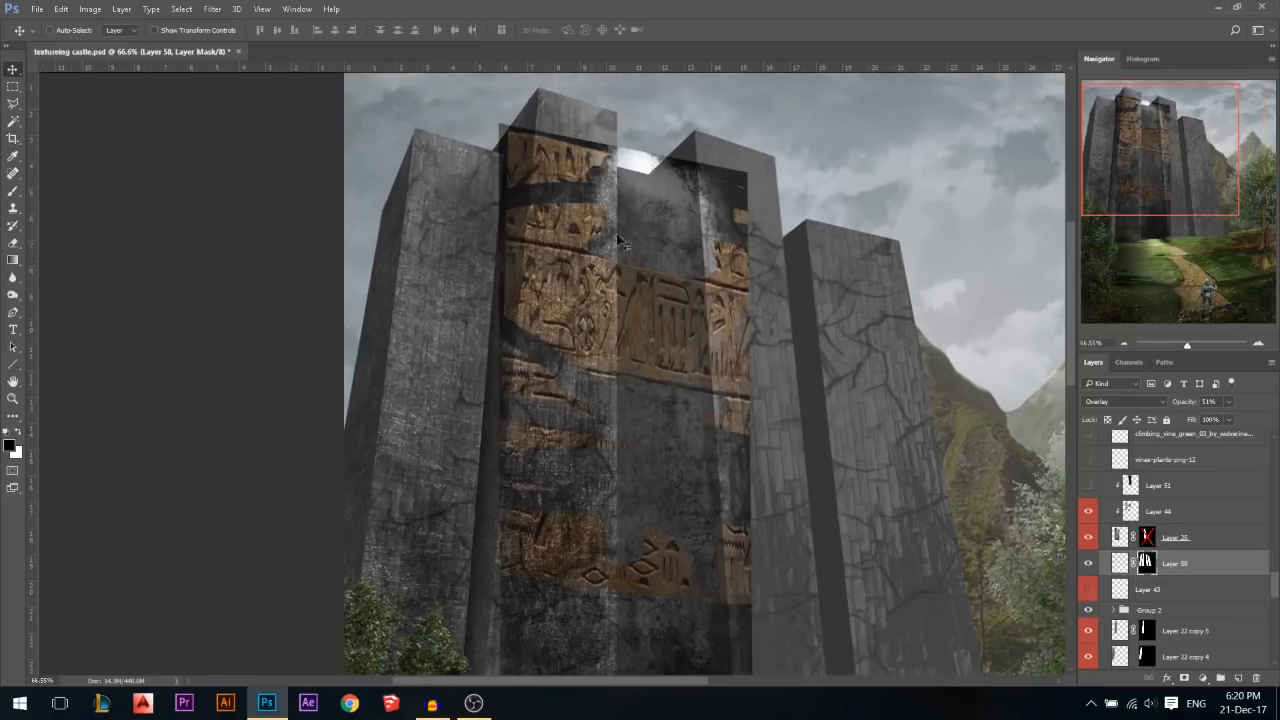
{"action": "left_click_drag", "start_coordinate": [598, 292], "coordinate": [1134, 408]}
{"action": "key", "text": "Return"}
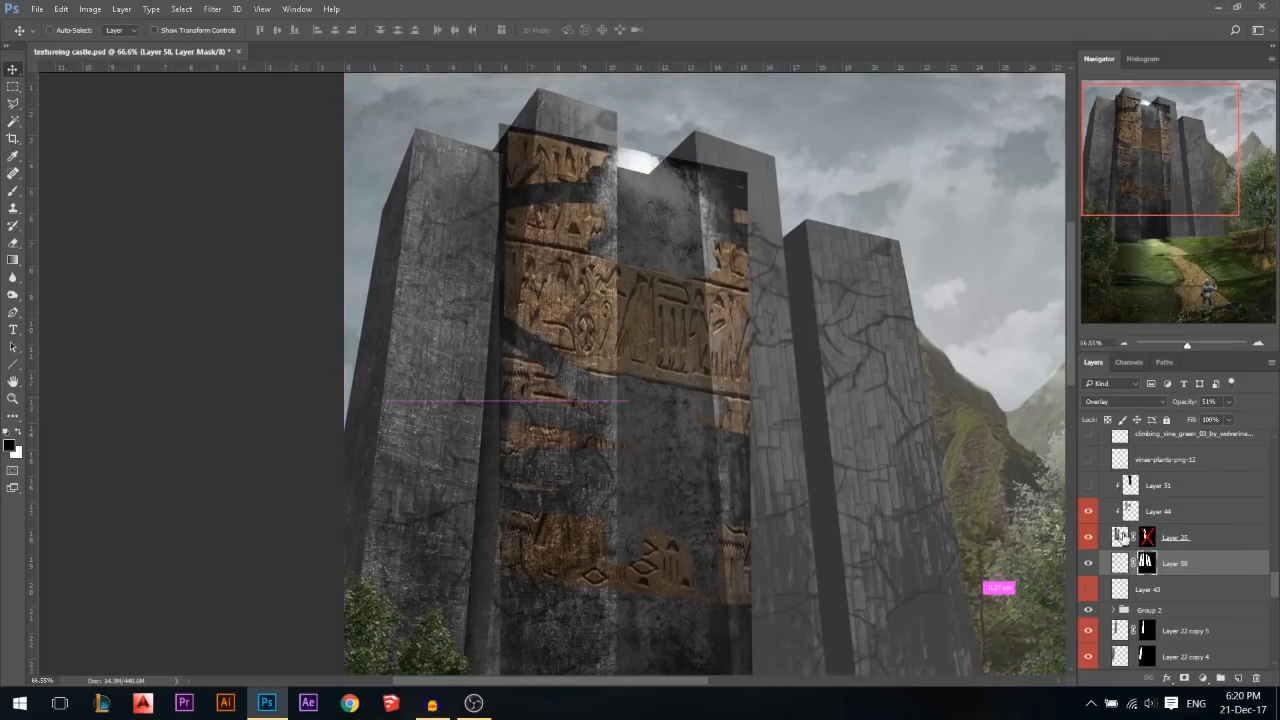
{"action": "left_click", "coordinate": [1125, 538]}
{"action": "left_click", "coordinate": [1123, 402]}
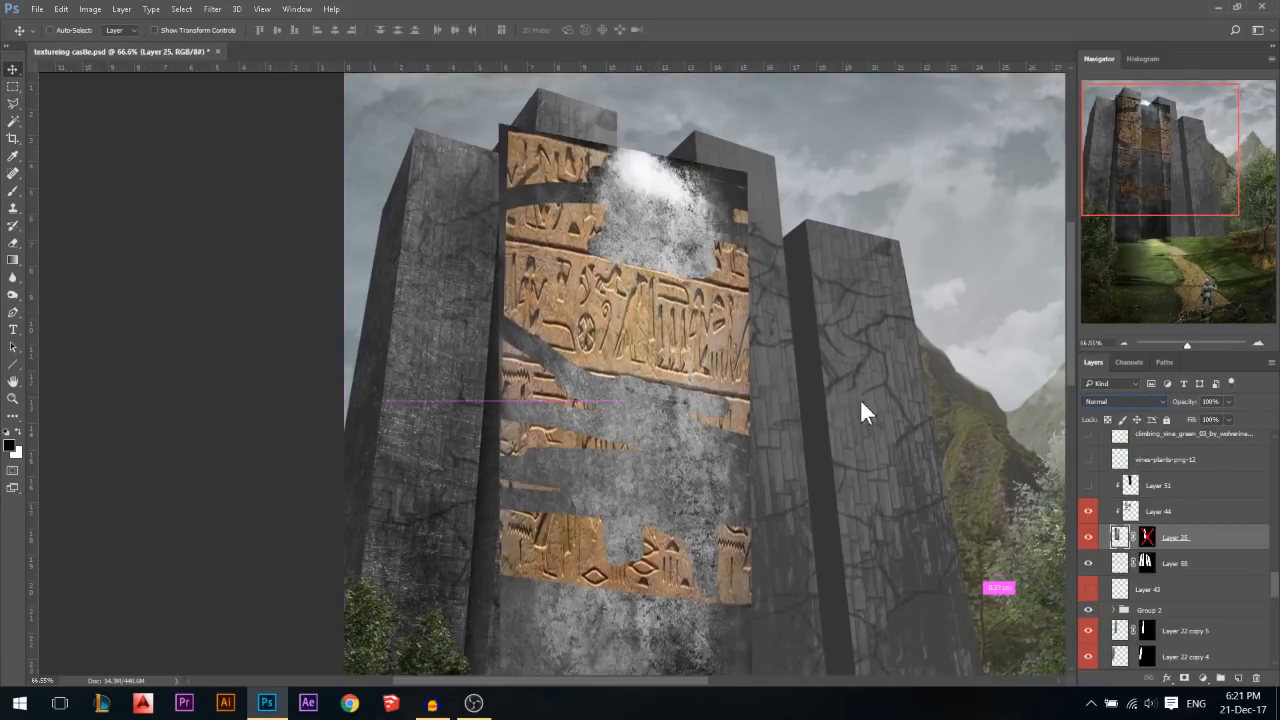
Try shifting Layer 25 and the clipped Layer 44 across the towers, and re-enable Layer 25's mask
{"action": "left_click_drag", "start_coordinate": [657, 447], "coordinate": [687, 353]}
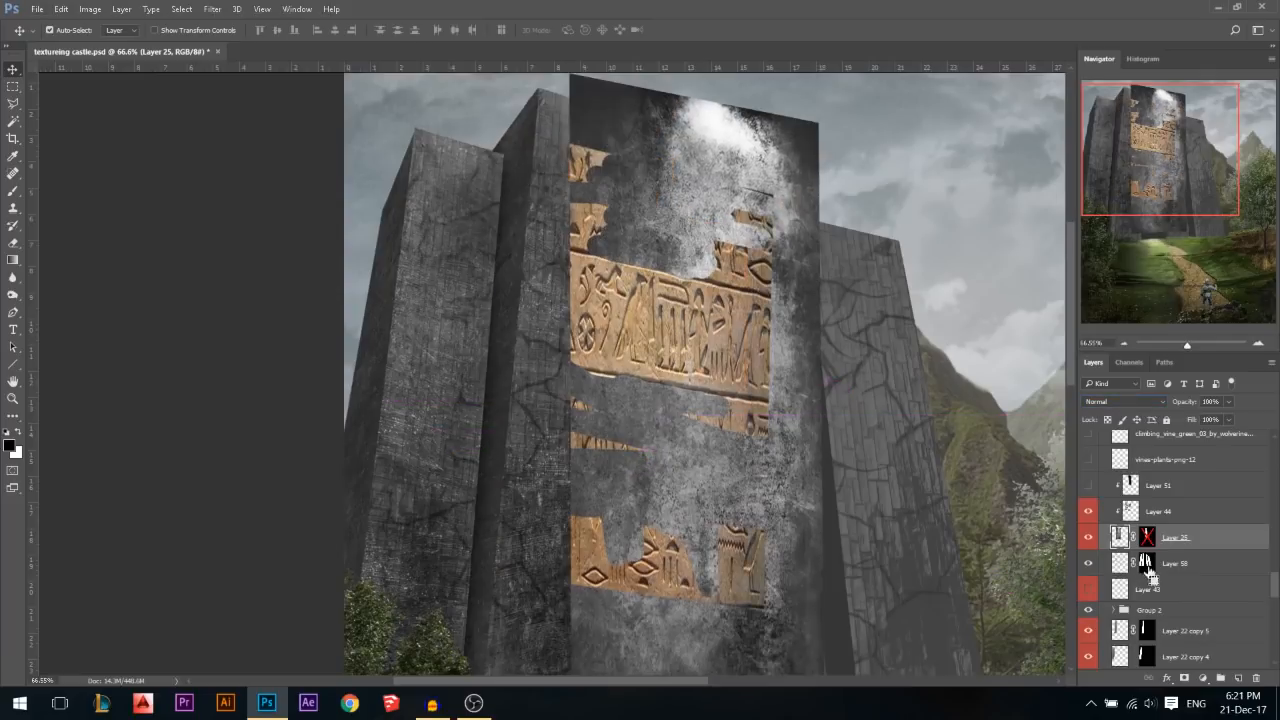
{"action": "left_click", "coordinate": [1158, 511]}
{"action": "left_click_drag", "start_coordinate": [595, 380], "coordinate": [681, 436]}
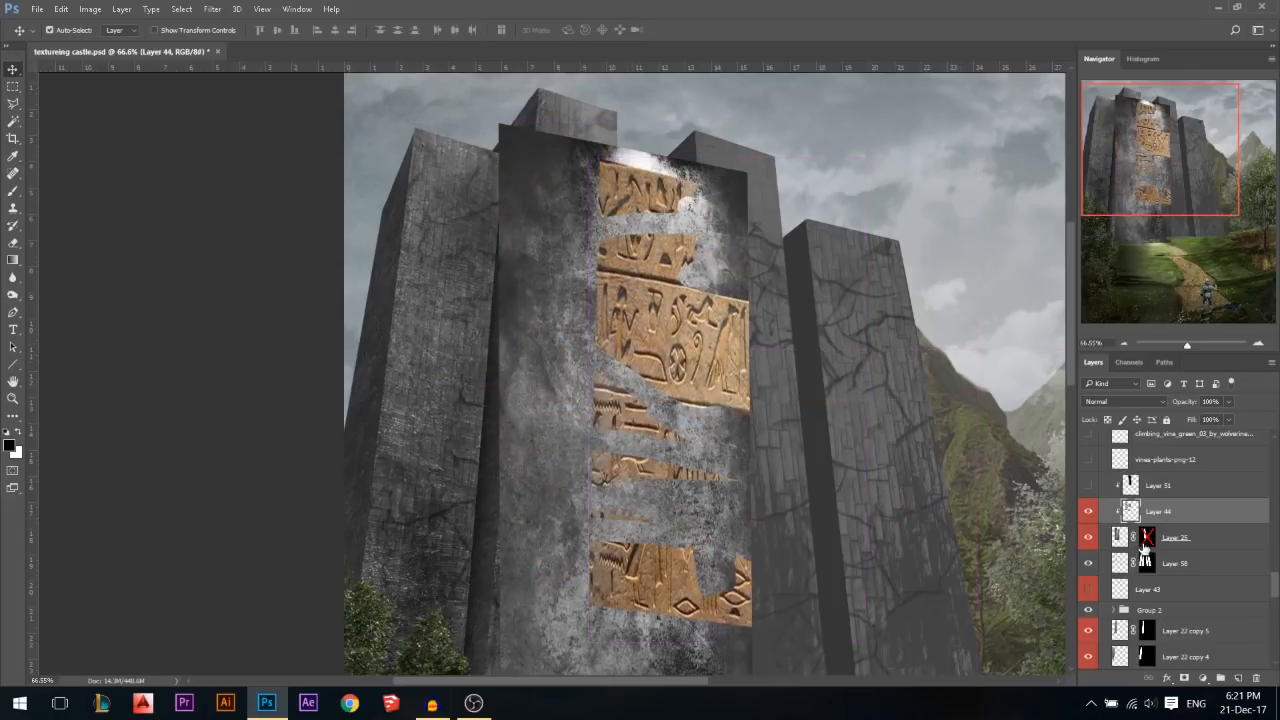
{"action": "left_click", "coordinate": [1148, 538], "text": "shift"}
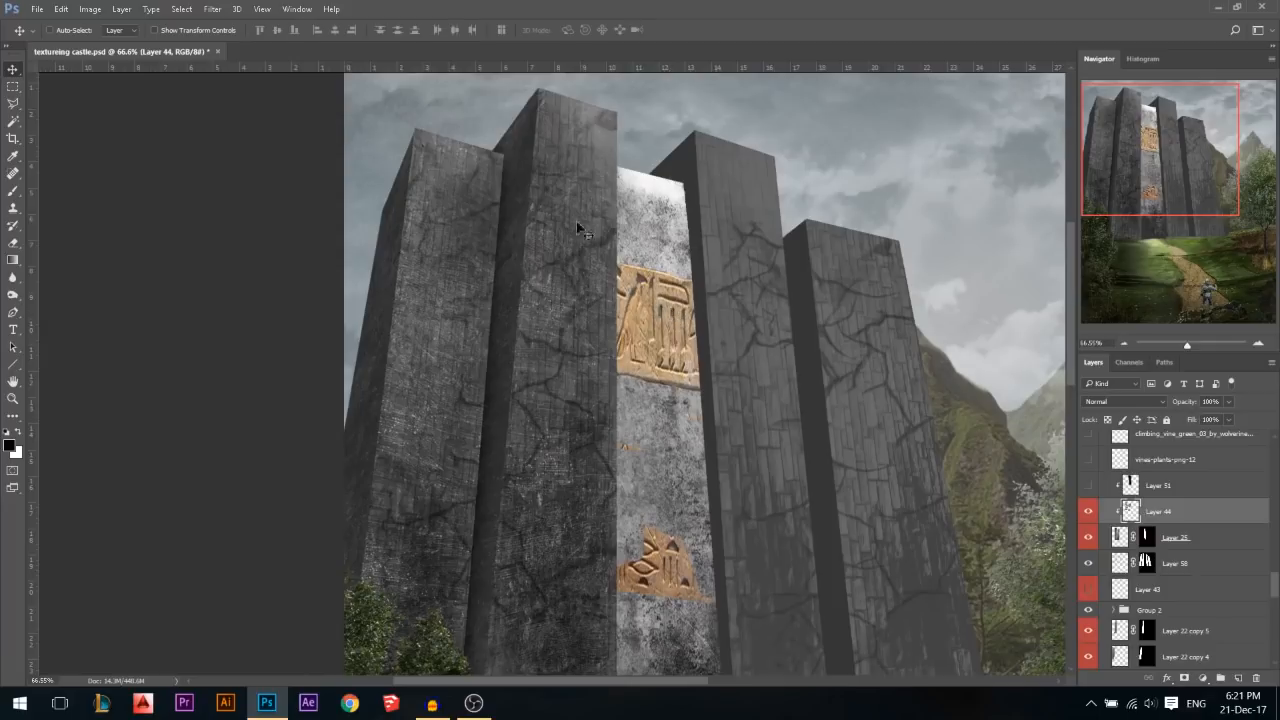
Restore Layer 25's blend mode to Overlay
{"action": "scroll", "coordinate": [670, 418], "scroll_direction": "down", "scroll_amount": 1}
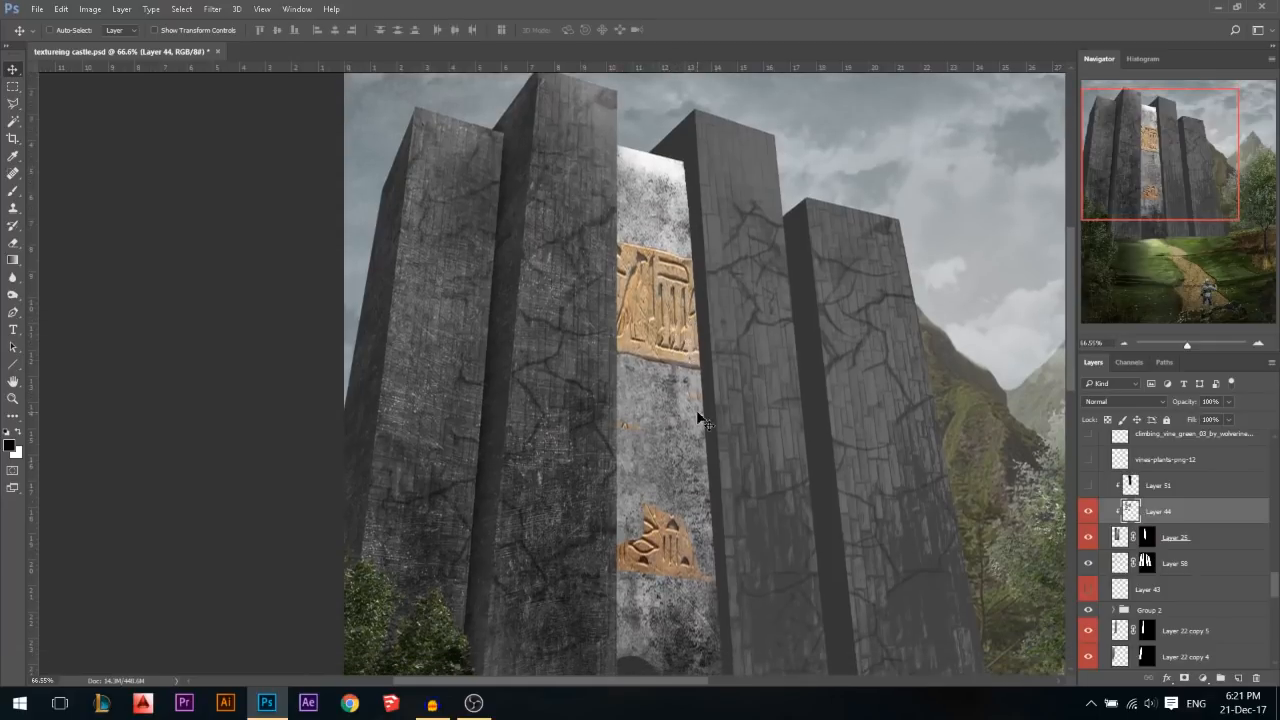
{"action": "scroll", "coordinate": [697, 432], "scroll_direction": "down", "scroll_amount": 1}
{"action": "scroll", "coordinate": [681, 310], "scroll_direction": "up", "scroll_amount": 3}
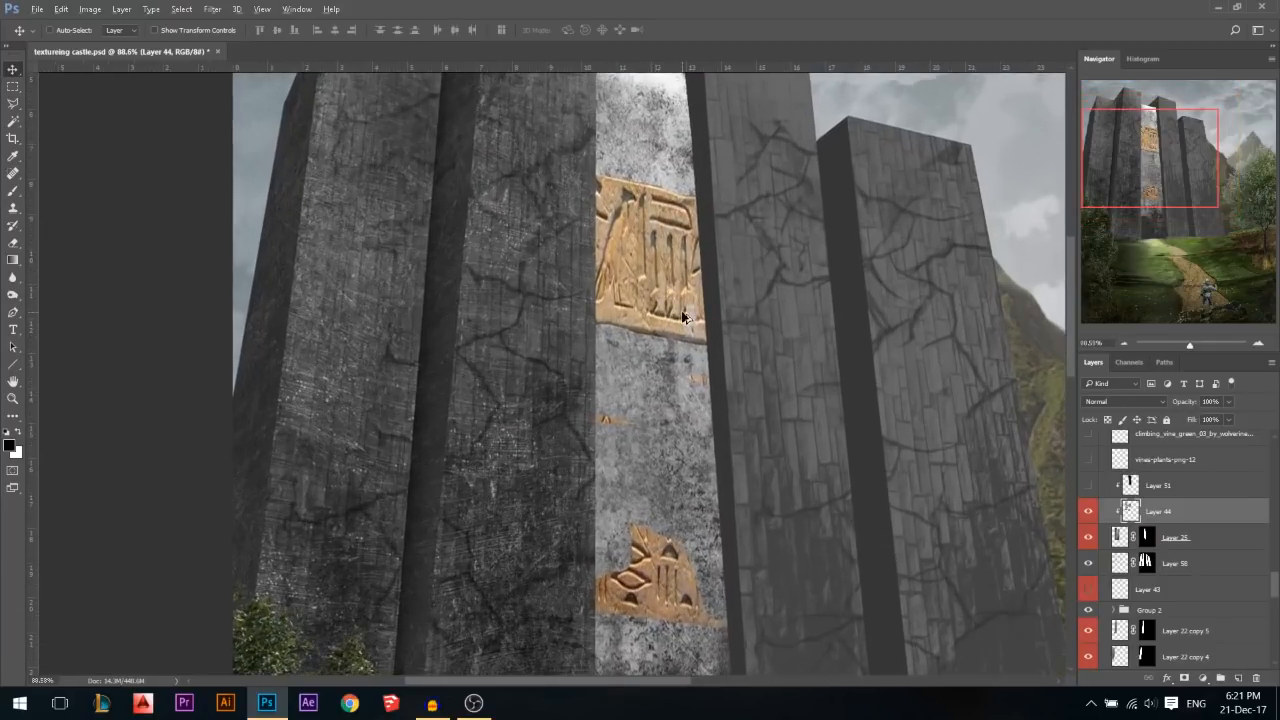
{"action": "left_click", "coordinate": [1166, 539]}
{"action": "left_click", "coordinate": [1124, 401]}
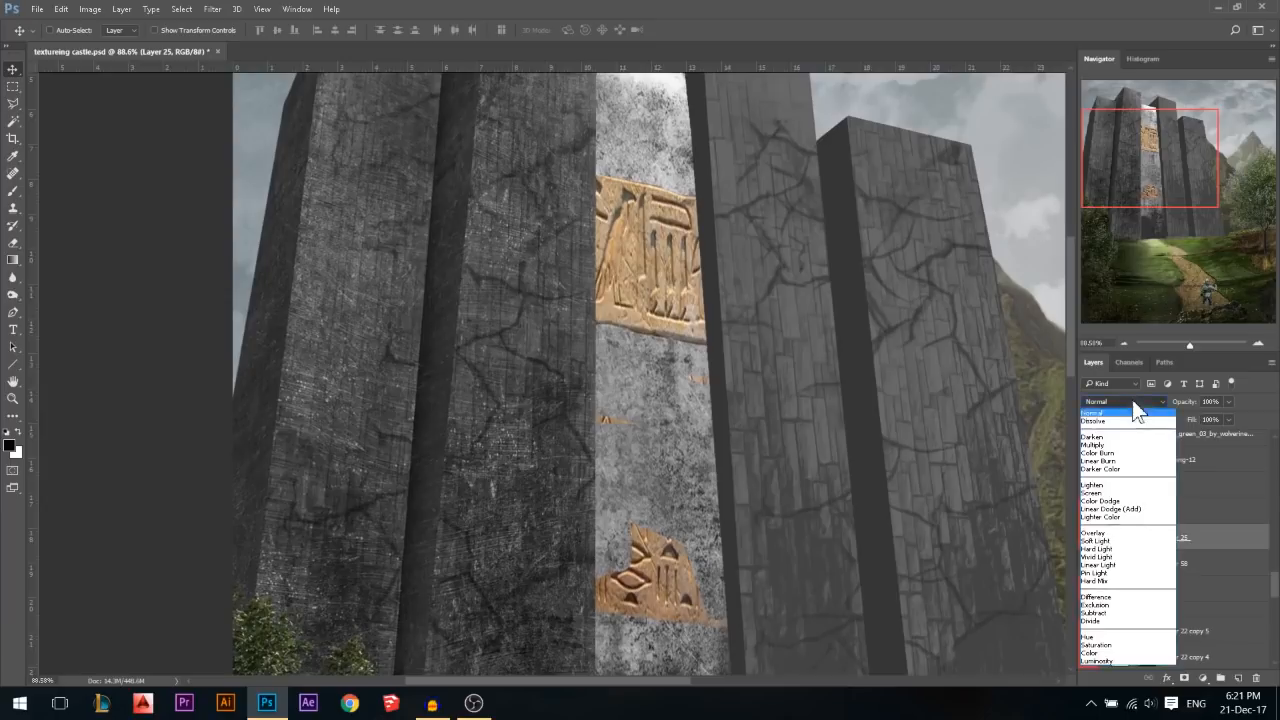
{"action": "left_click", "coordinate": [1108, 541]}
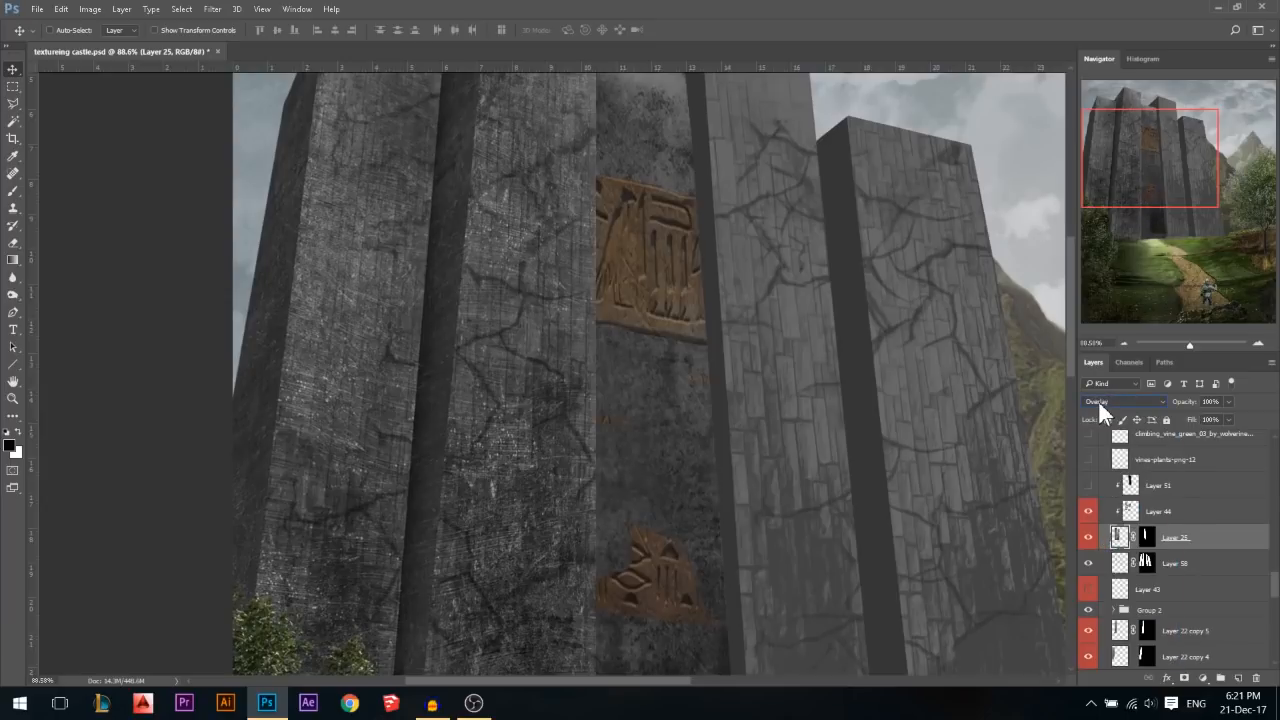
Select Layer 44, the hieroglyph carvings, and check its extent over the towers with Free Transform
{"action": "left_click", "coordinate": [770, 372], "text": "ctrl"}
{"action": "scroll", "coordinate": [737, 410], "scroll_direction": "down", "scroll_amount": 2}
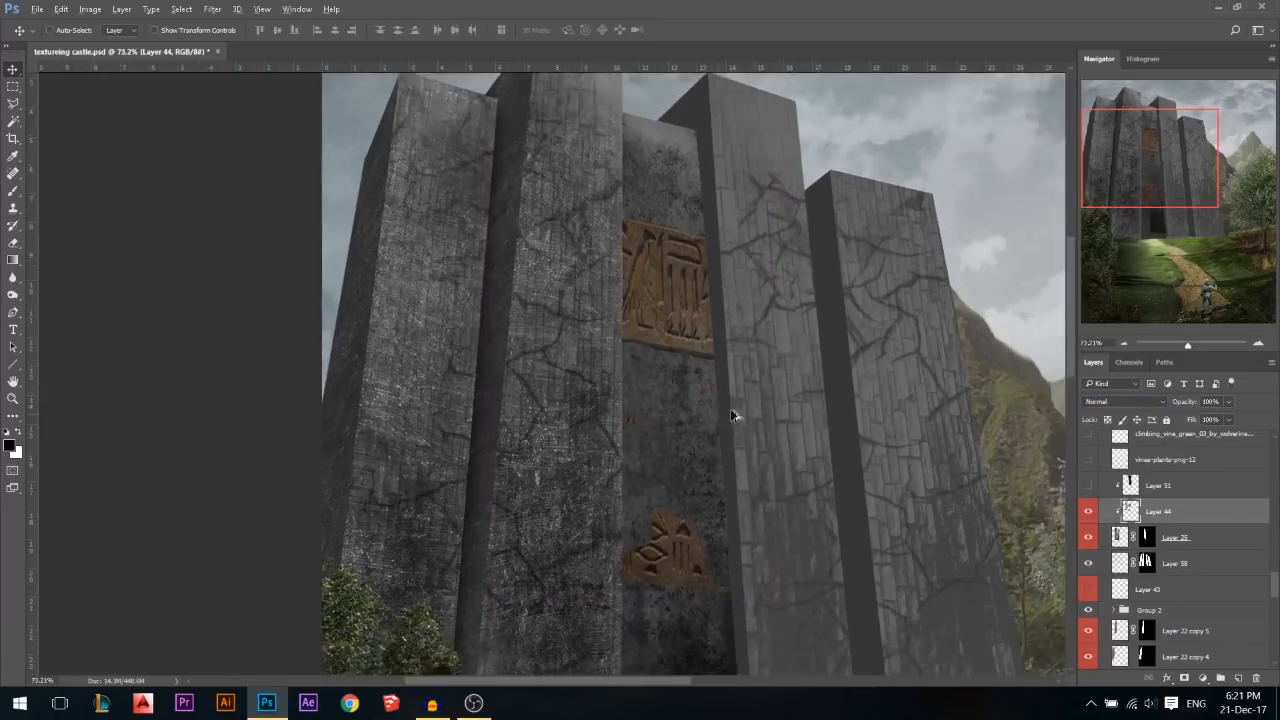
{"action": "scroll", "coordinate": [713, 391], "scroll_direction": "up", "scroll_amount": 2}
{"action": "key", "text": "ctrl+t"}
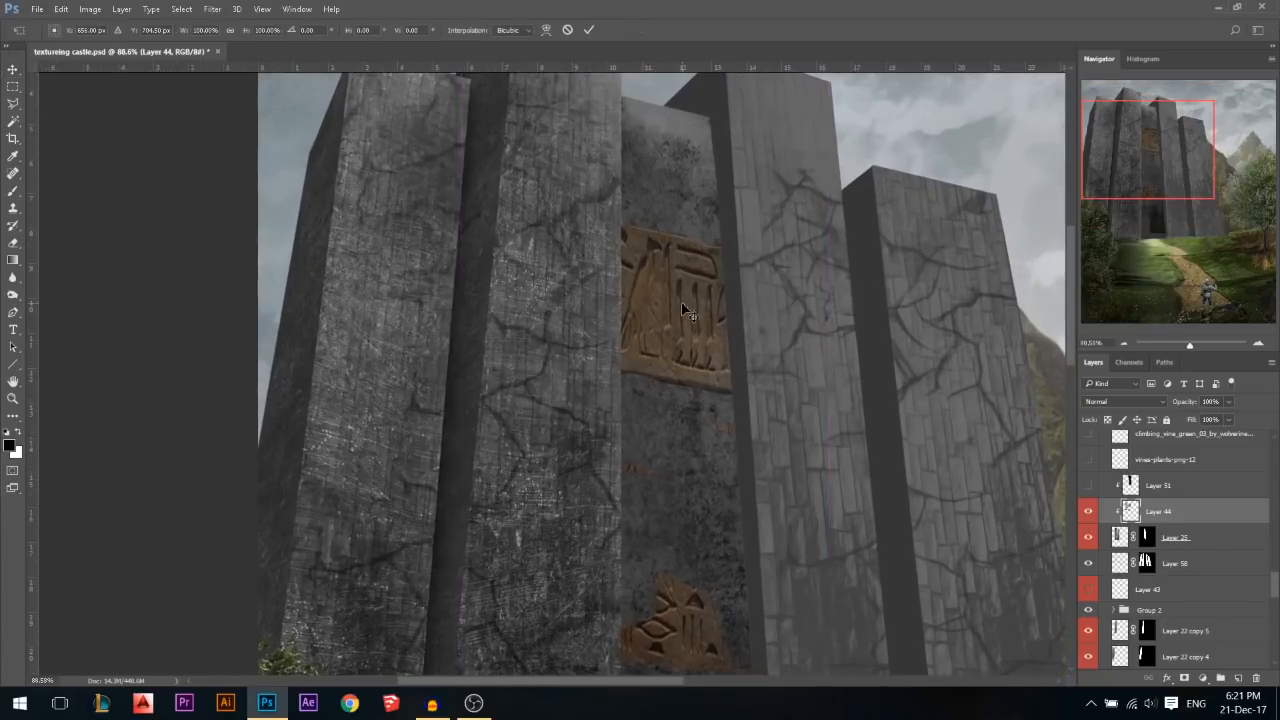
{"action": "scroll", "coordinate": [672, 325], "scroll_direction": "down", "scroll_amount": 1}
{"action": "scroll", "coordinate": [672, 325], "scroll_direction": "down", "scroll_amount": 2}
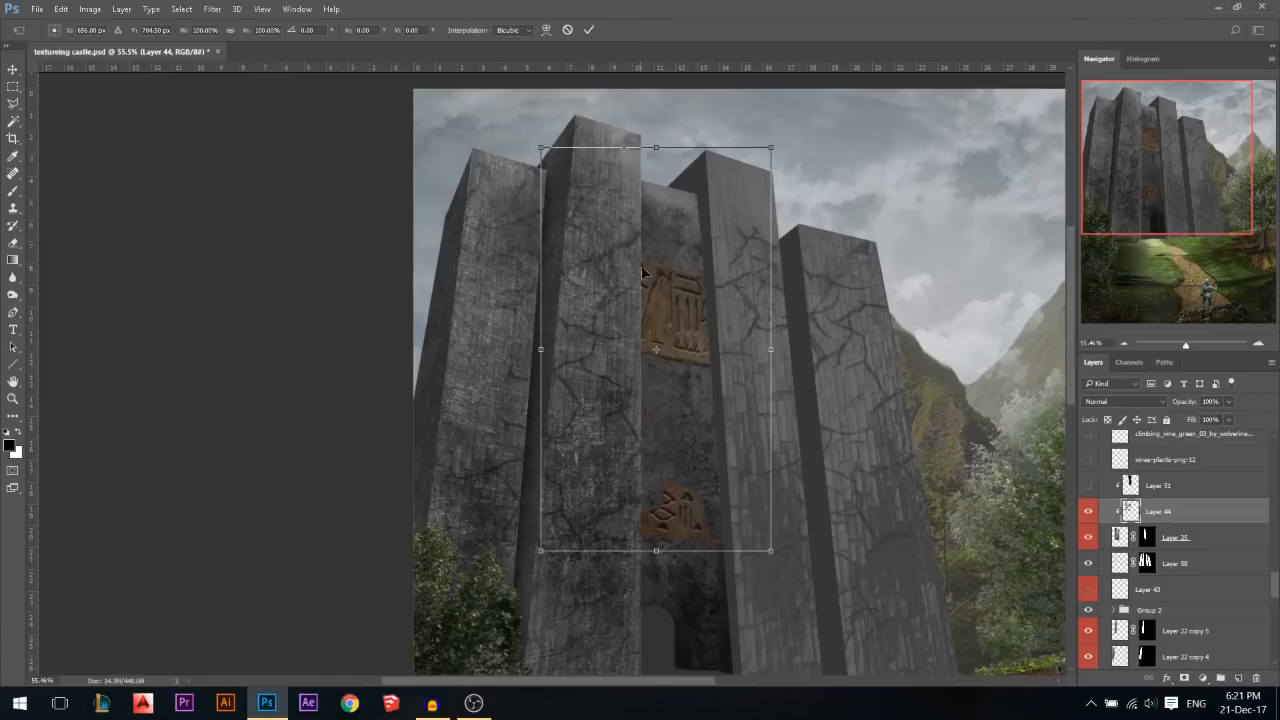
{"action": "key", "text": "Return"}
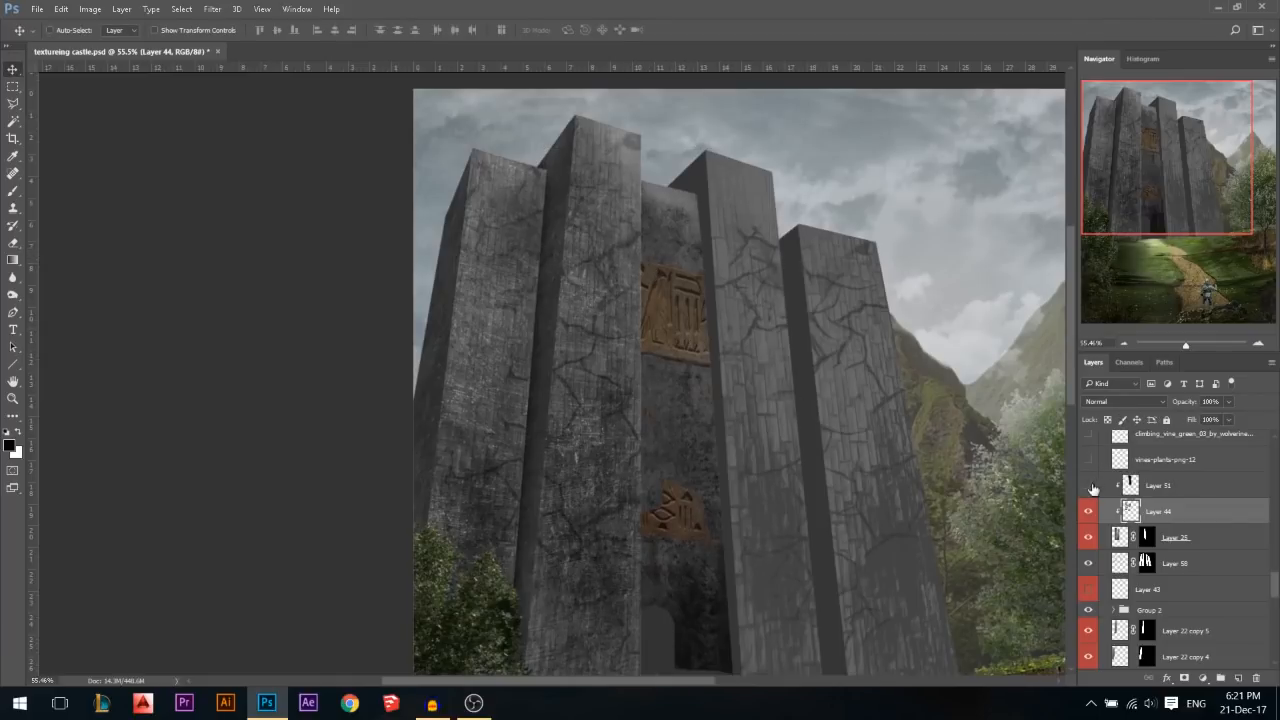
Try the Overlay blend mode on Layer 44's carvings and settle on Multiply
{"action": "left_click", "coordinate": [1098, 403]}
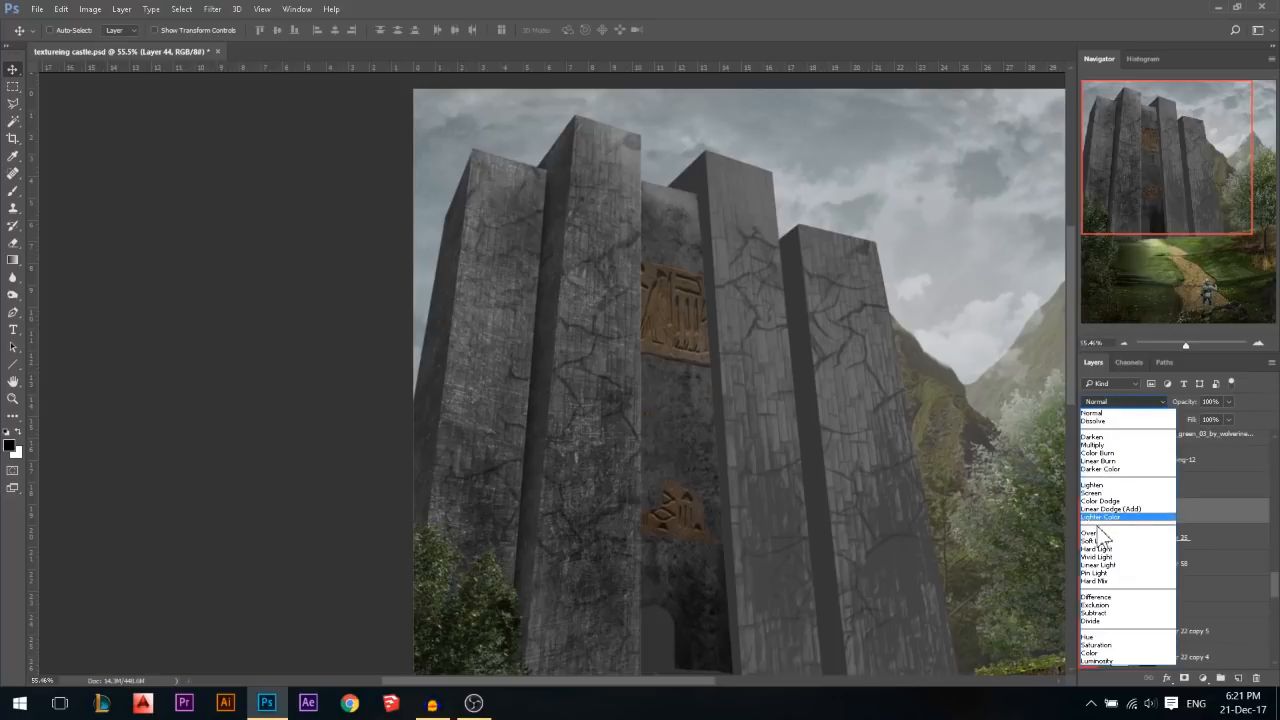
{"action": "left_click", "coordinate": [1097, 534]}
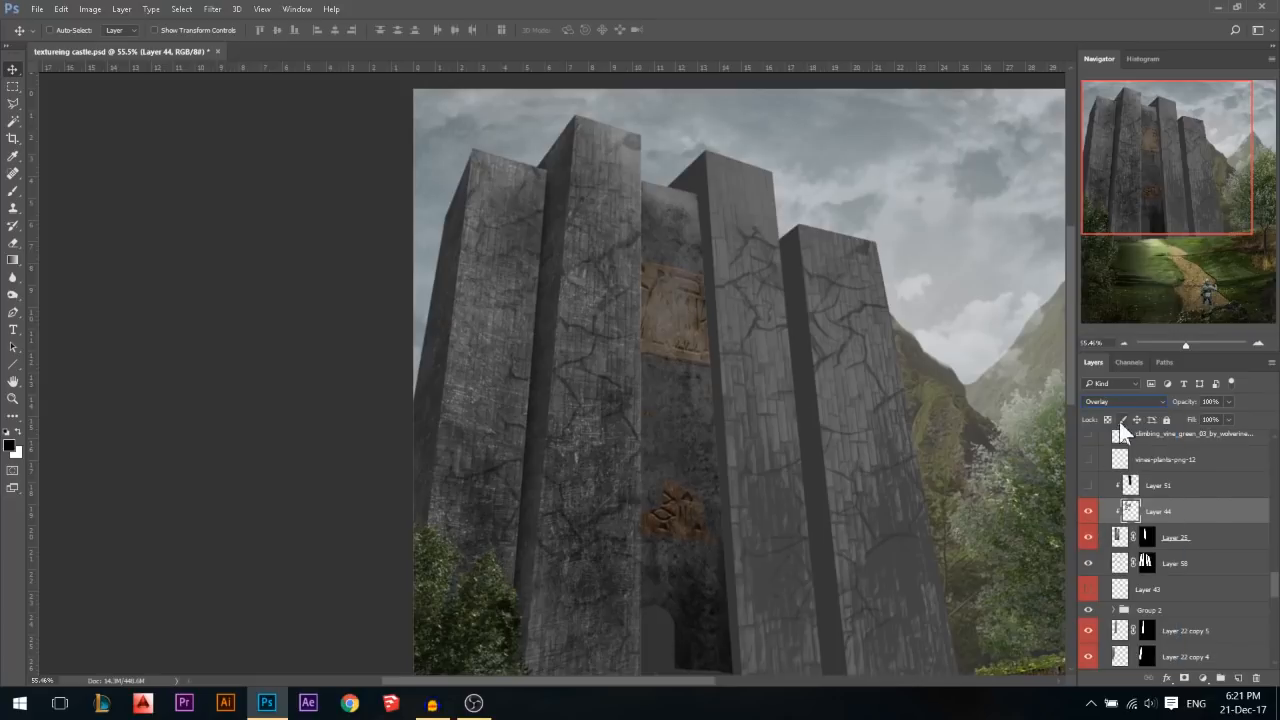
{"action": "left_click", "coordinate": [1120, 402]}
{"action": "left_click", "coordinate": [1093, 444]}
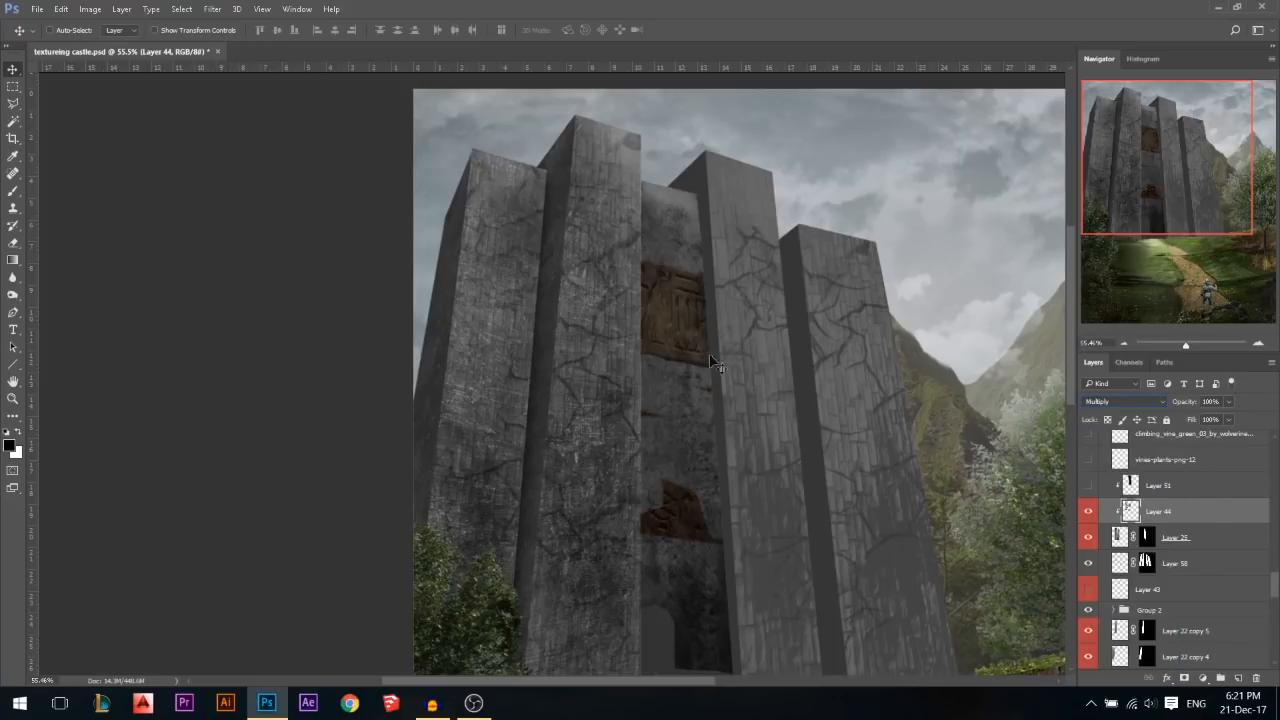
{"action": "scroll", "coordinate": [765, 411], "scroll_direction": "down", "scroll_amount": 2}
{"action": "scroll", "coordinate": [765, 411], "scroll_direction": "down", "scroll_amount": 1}
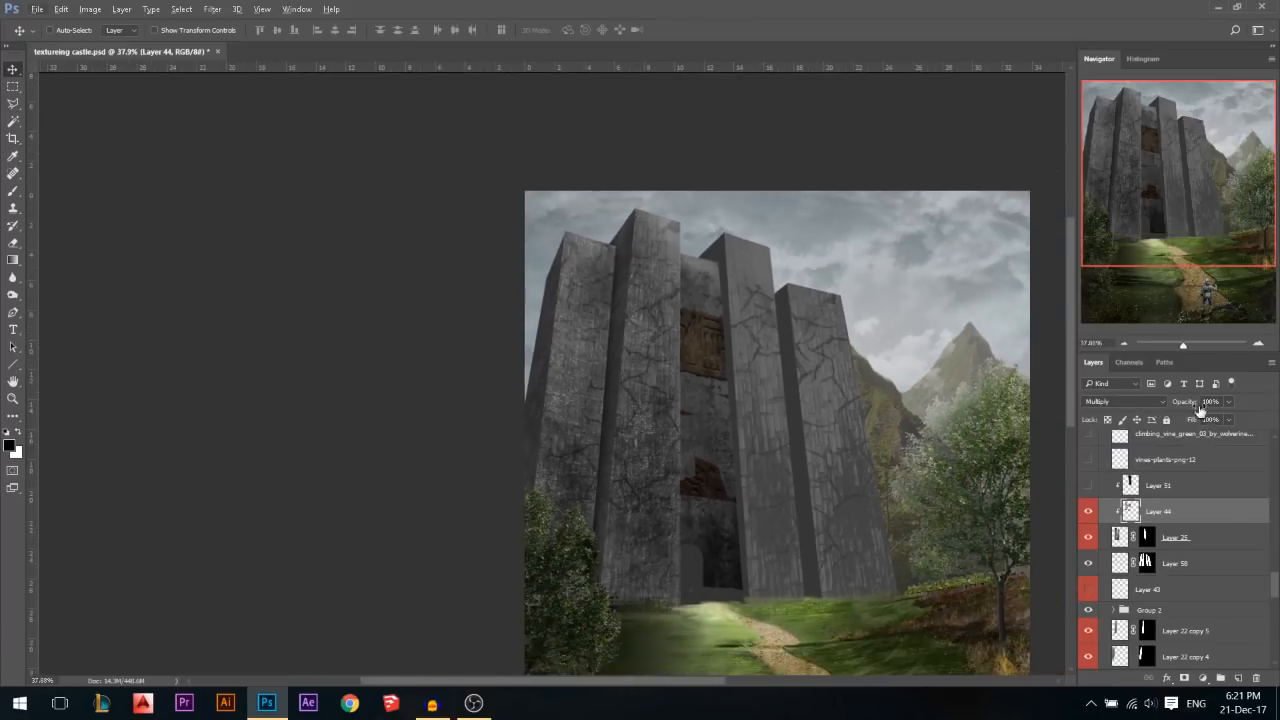
Lower Layer 44's opacity to 62% to soften the carvings on the central wall
{"action": "left_click", "coordinate": [1089, 485]}
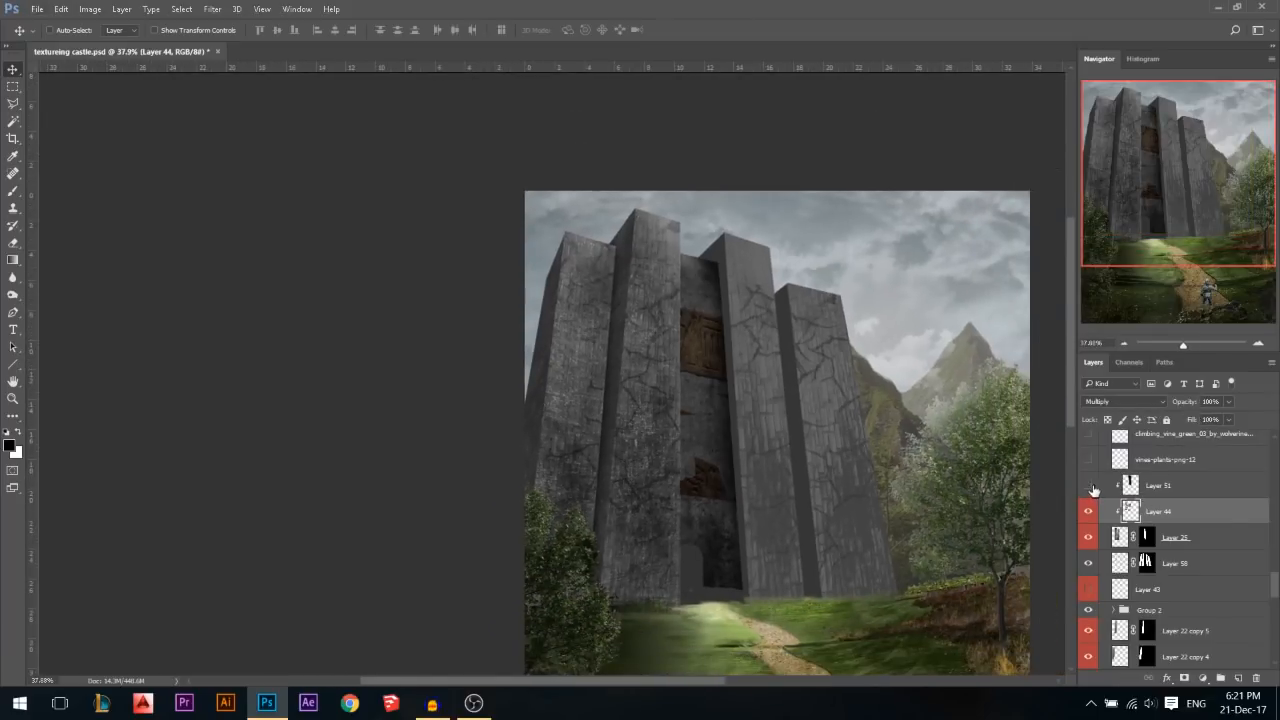
{"action": "left_click", "coordinate": [1089, 486]}
{"action": "left_click_drag", "start_coordinate": [1170, 410], "coordinate": [1183, 405]}
{"action": "scroll", "coordinate": [730, 421], "scroll_direction": "up", "scroll_amount": 1}
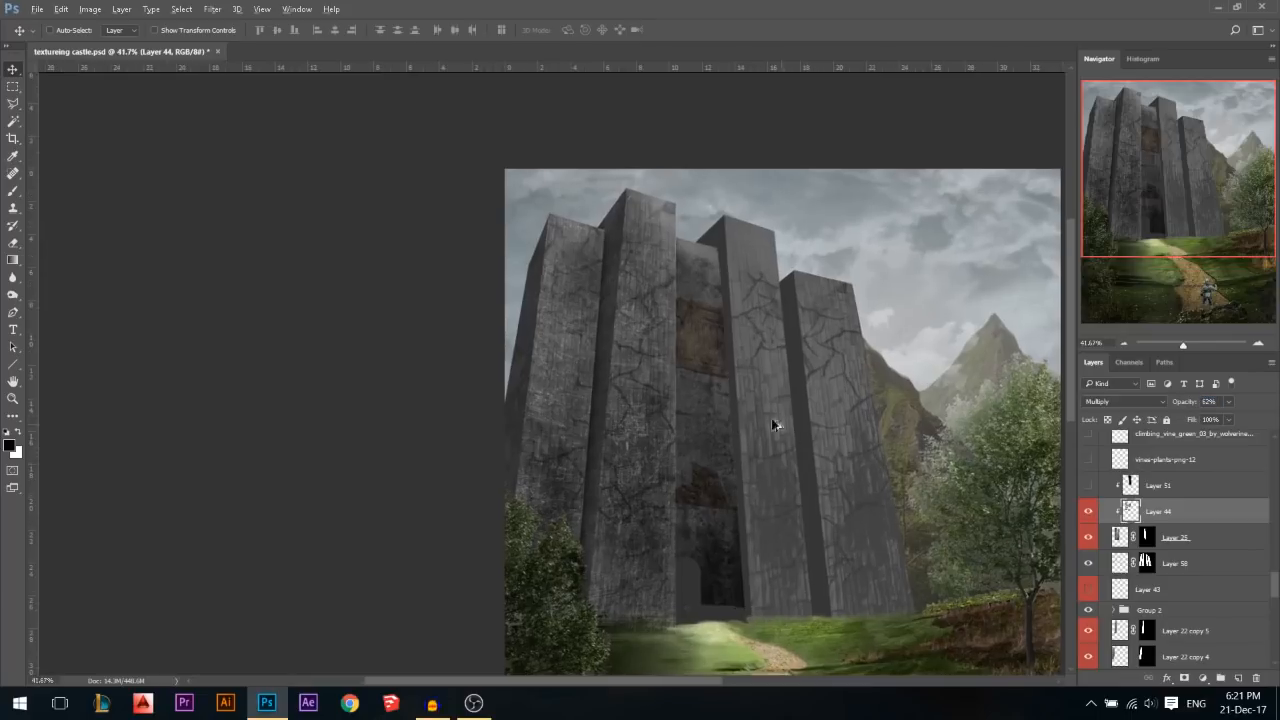
Show and select Layer 51, the clipped shading over the recessed central wall
{"action": "left_click", "coordinate": [1088, 486]}
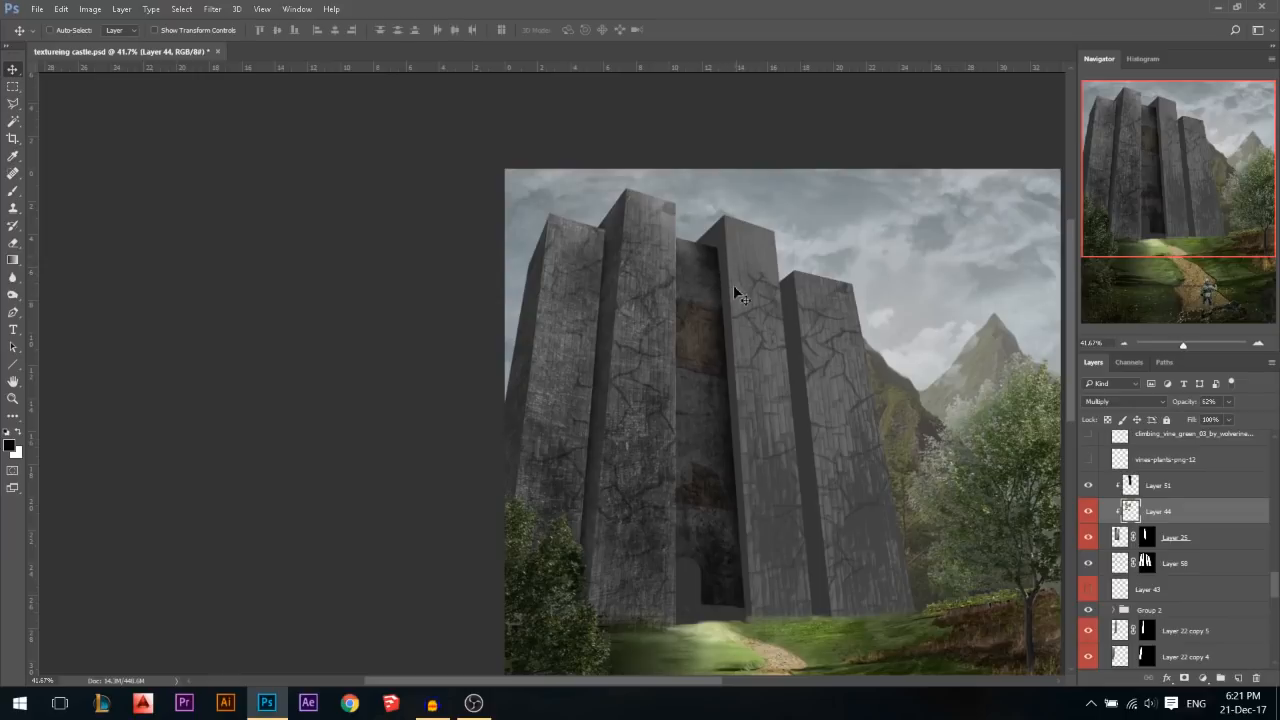
{"action": "left_click", "coordinate": [1088, 486]}
{"action": "left_click", "coordinate": [1088, 486]}
{"action": "left_click", "coordinate": [1150, 486]}
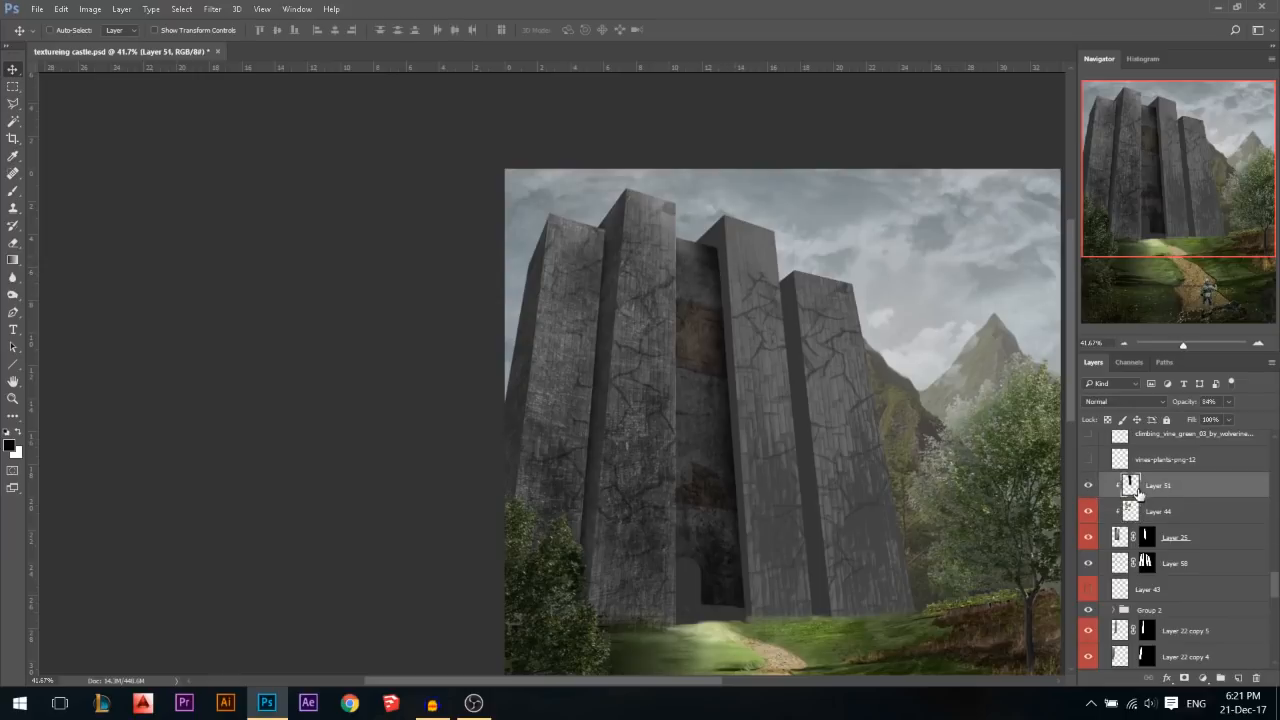
Show the vines-plants-png-12 layer and inspect the vines hanging from the rightmost tower's top edge
{"action": "scroll", "coordinate": [1098, 520], "scroll_direction": "up", "scroll_amount": 3}
{"action": "left_click", "coordinate": [1088, 537]}
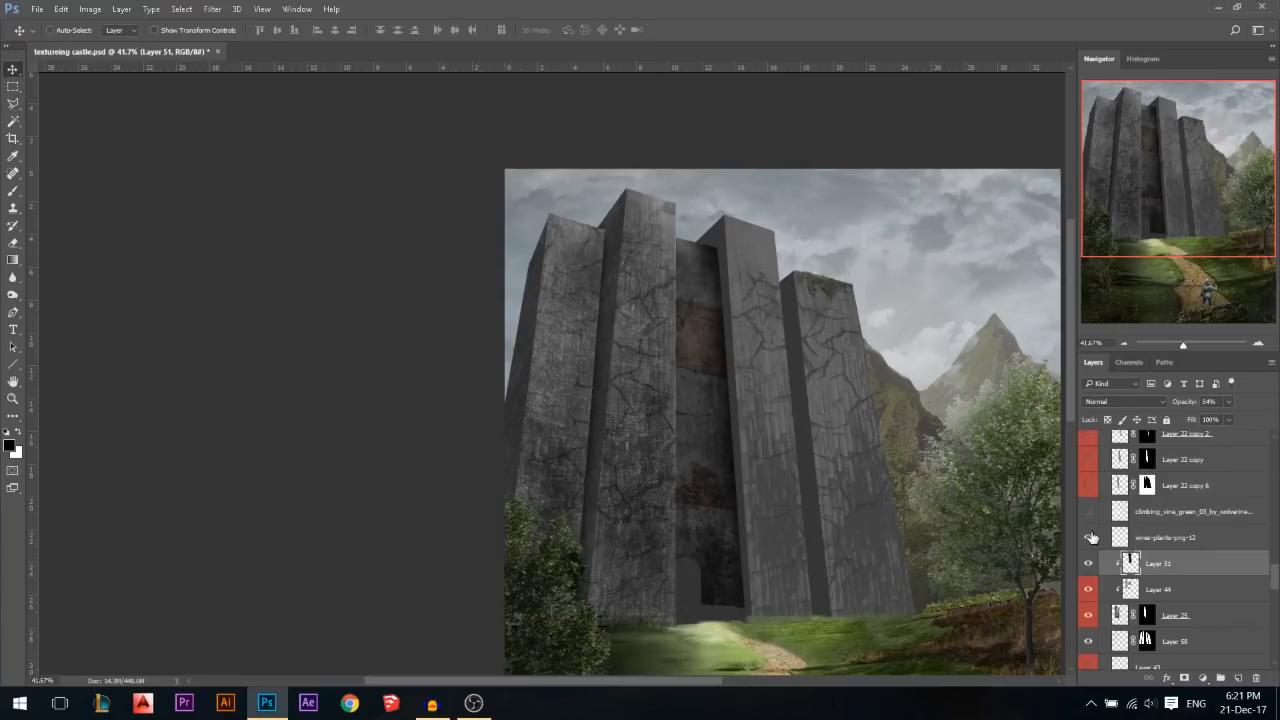
{"action": "scroll", "coordinate": [875, 323], "scroll_direction": "up", "scroll_amount": 3}
{"action": "scroll", "coordinate": [790, 266], "scroll_direction": "up", "scroll_amount": 2}
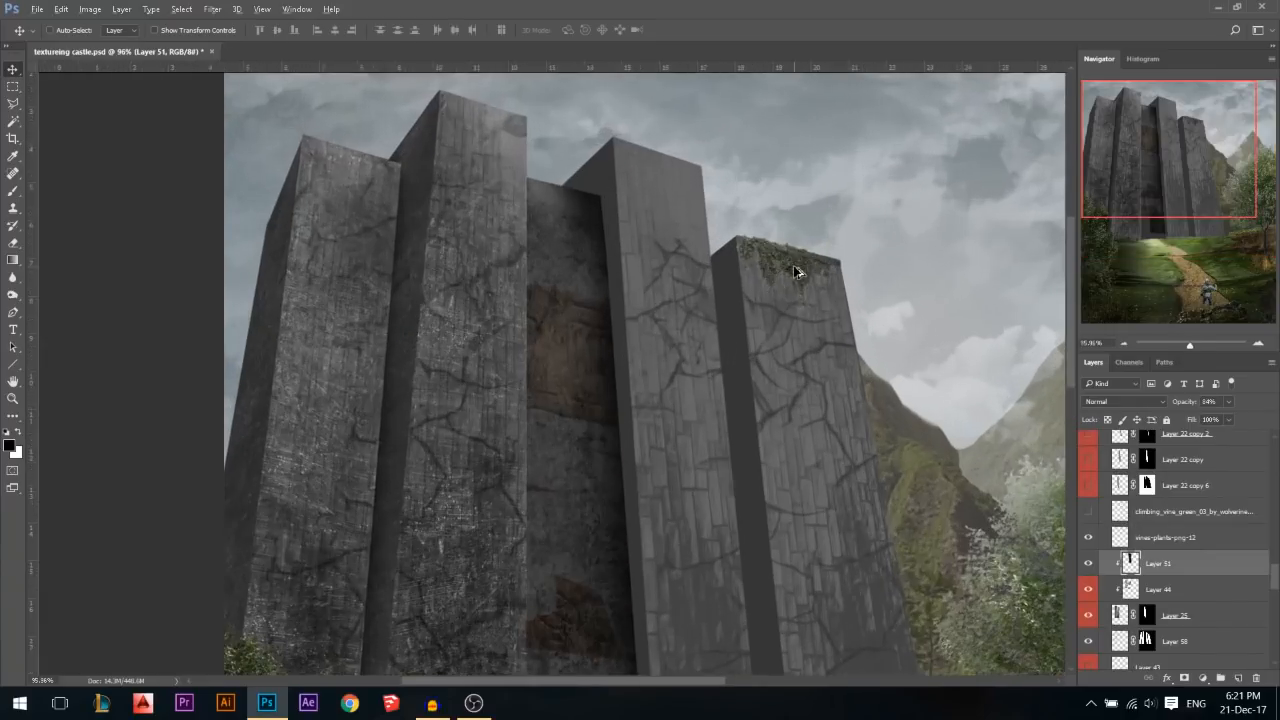
{"action": "scroll", "coordinate": [797, 272], "scroll_direction": "down", "scroll_amount": 4}
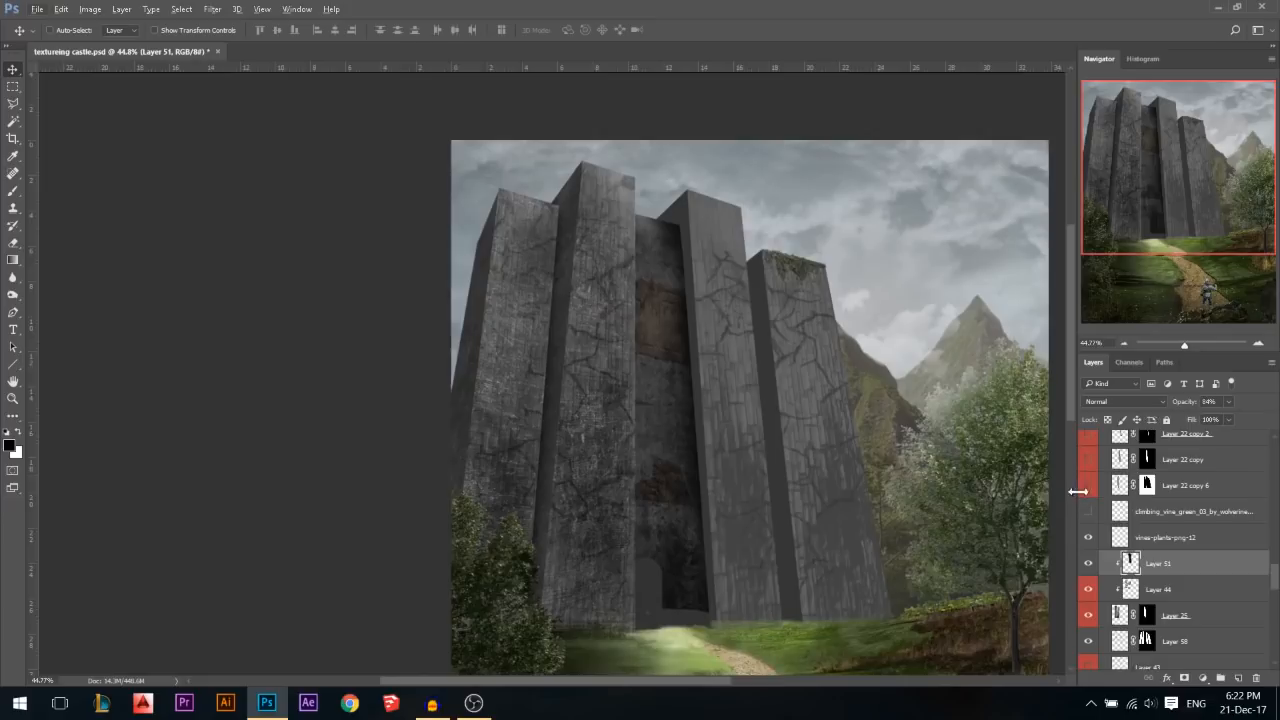
Show the climbing_vine_green_03 layer on the rightmost tower and the Layer 22 copy 6 texture above it
{"action": "left_click", "coordinate": [1089, 512]}
{"action": "scroll", "coordinate": [1092, 573], "scroll_direction": "up", "scroll_amount": 2}
{"action": "scroll", "coordinate": [820, 337], "scroll_direction": "down", "scroll_amount": 1}
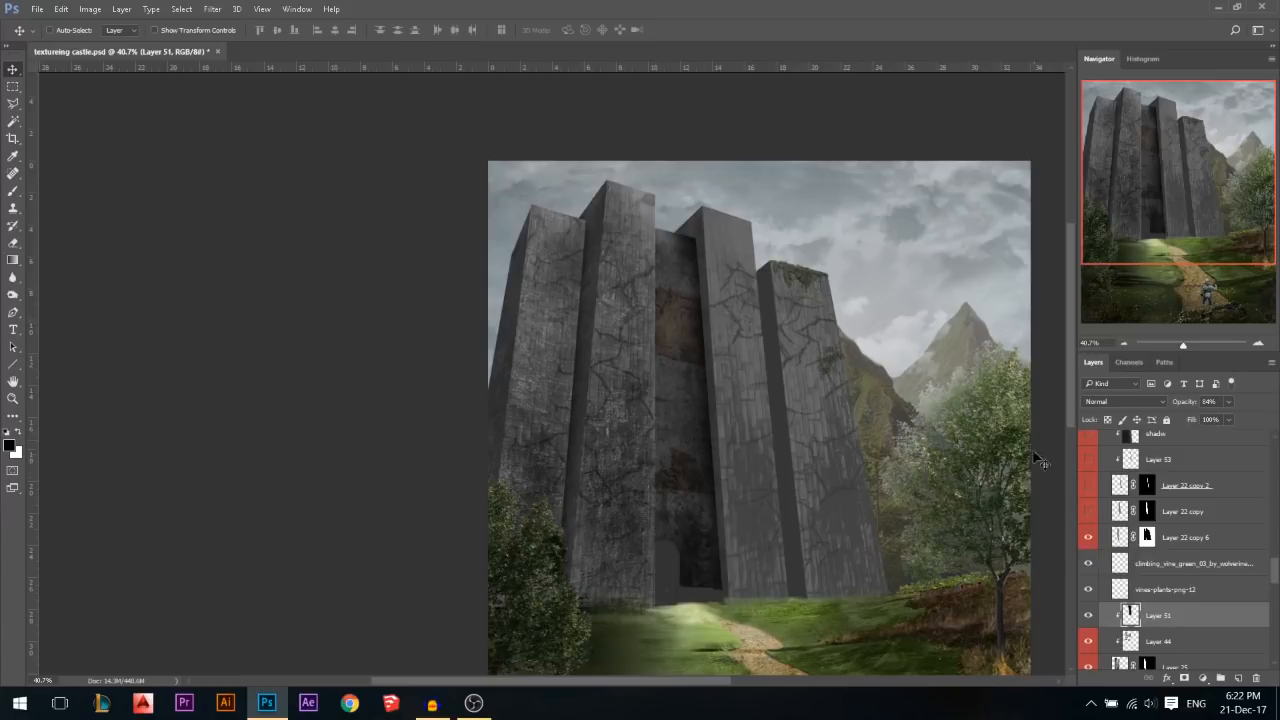
Show Layer 22 copy, Layer 22 copy 2, and the clipped Layer 53 and shadw layers on the towers
{"action": "left_click", "coordinate": [1088, 511]}
{"action": "left_click", "coordinate": [1088, 486]}
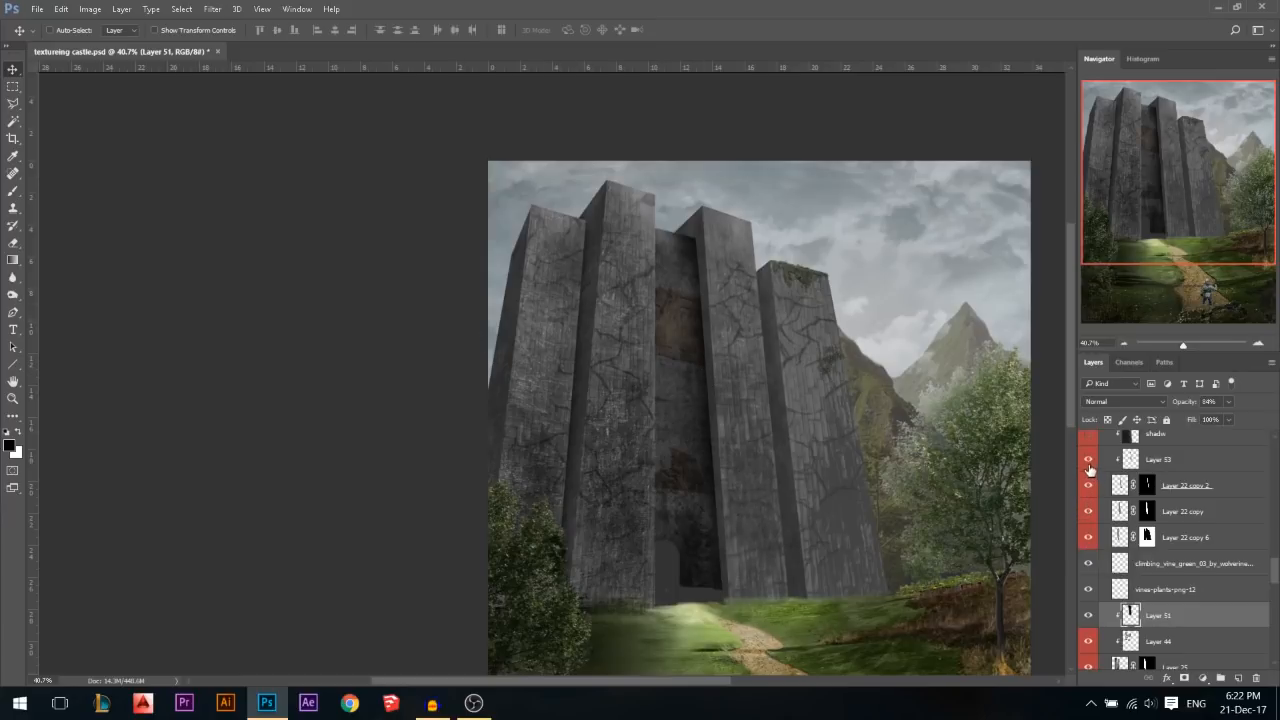
{"action": "left_click", "coordinate": [1088, 461]}
{"action": "scroll", "coordinate": [1088, 470], "scroll_direction": "up", "scroll_amount": 2}
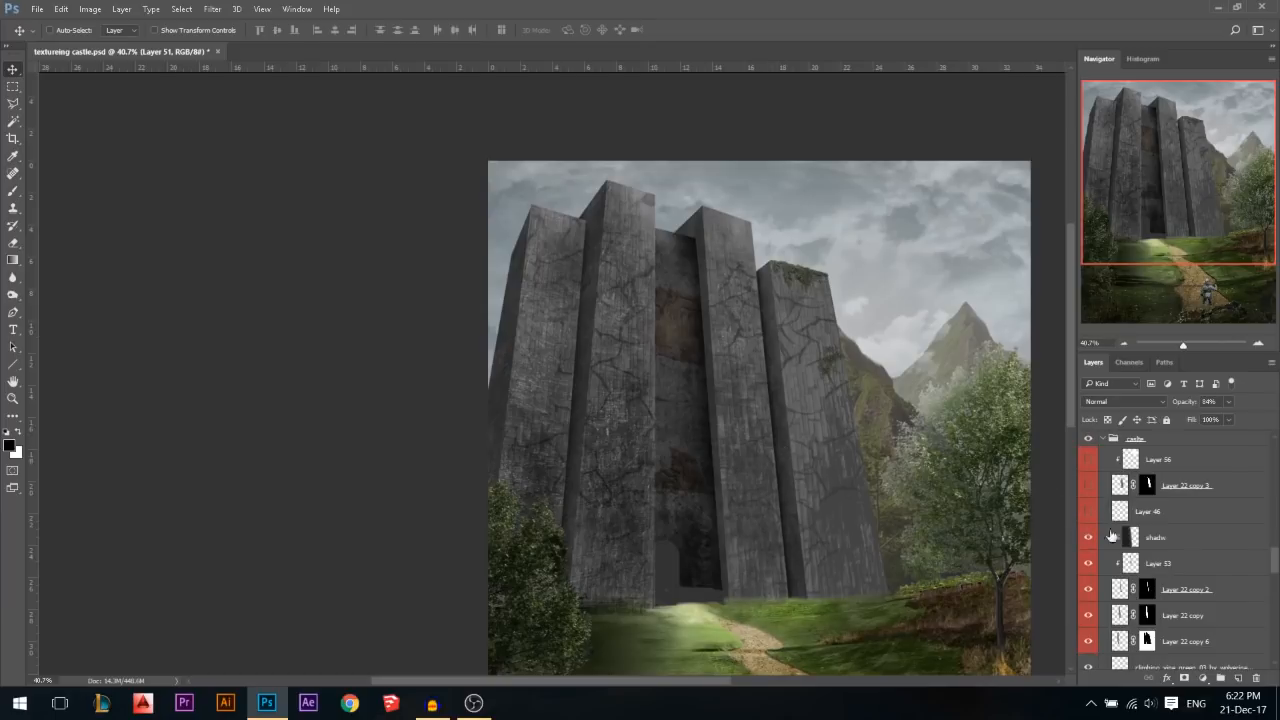
Show Layer 46 and inspect the castle's recessed central wall
{"action": "left_click", "coordinate": [1088, 511]}
{"action": "scroll", "coordinate": [700, 390], "scroll_direction": "up", "scroll_amount": 2}
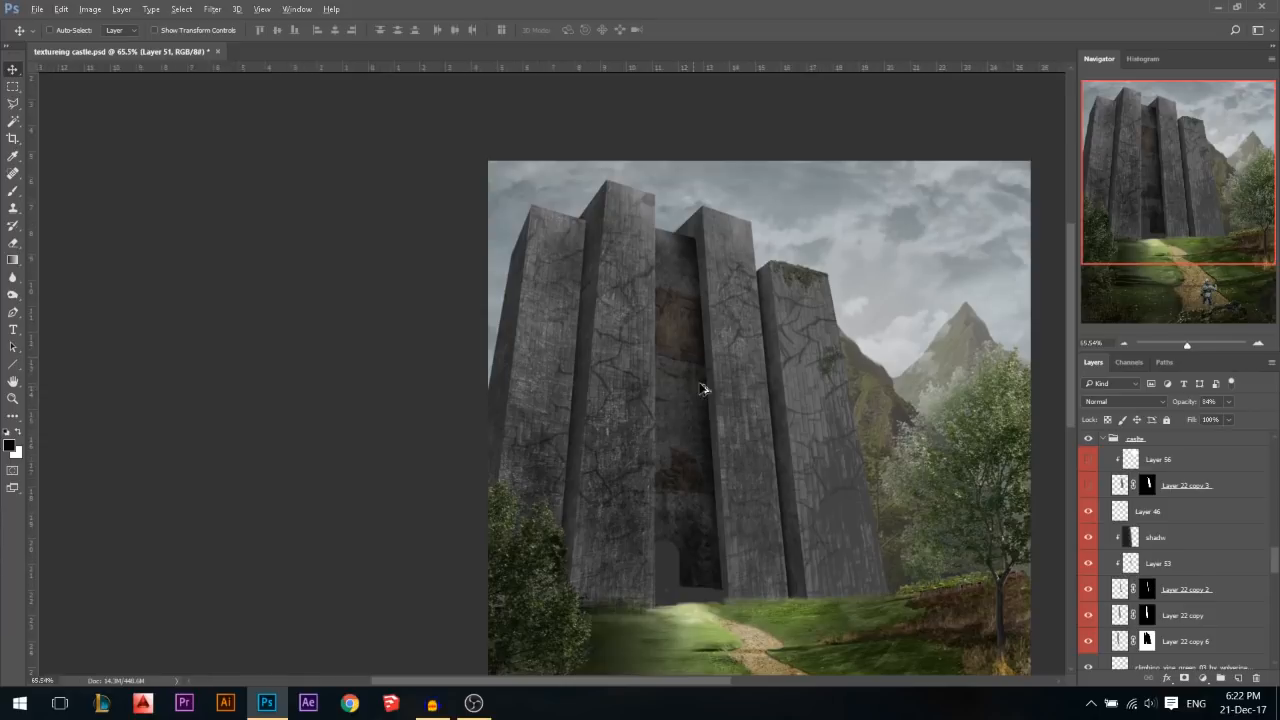
{"action": "scroll", "coordinate": [708, 376], "scroll_direction": "up", "scroll_amount": 2}
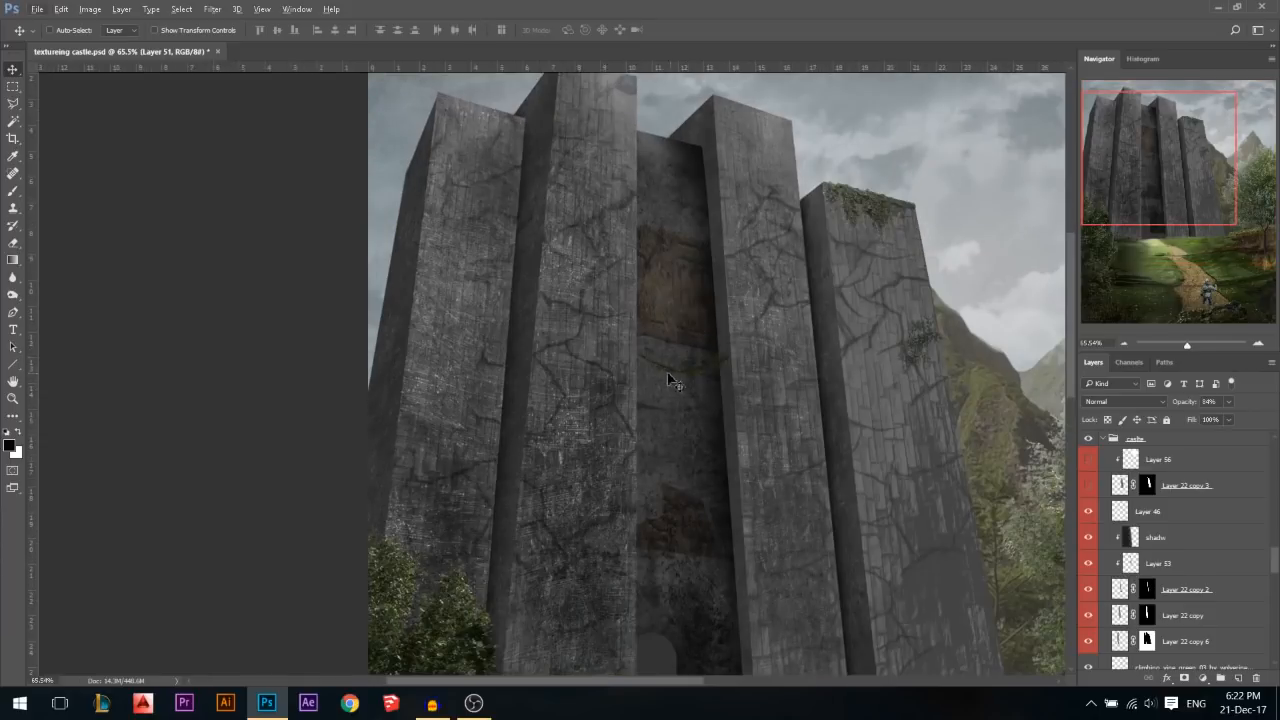
{"action": "scroll", "coordinate": [674, 400], "scroll_direction": "down", "scroll_amount": 1}
{"action": "scroll", "coordinate": [1110, 518], "scroll_direction": "up", "scroll_amount": 1}
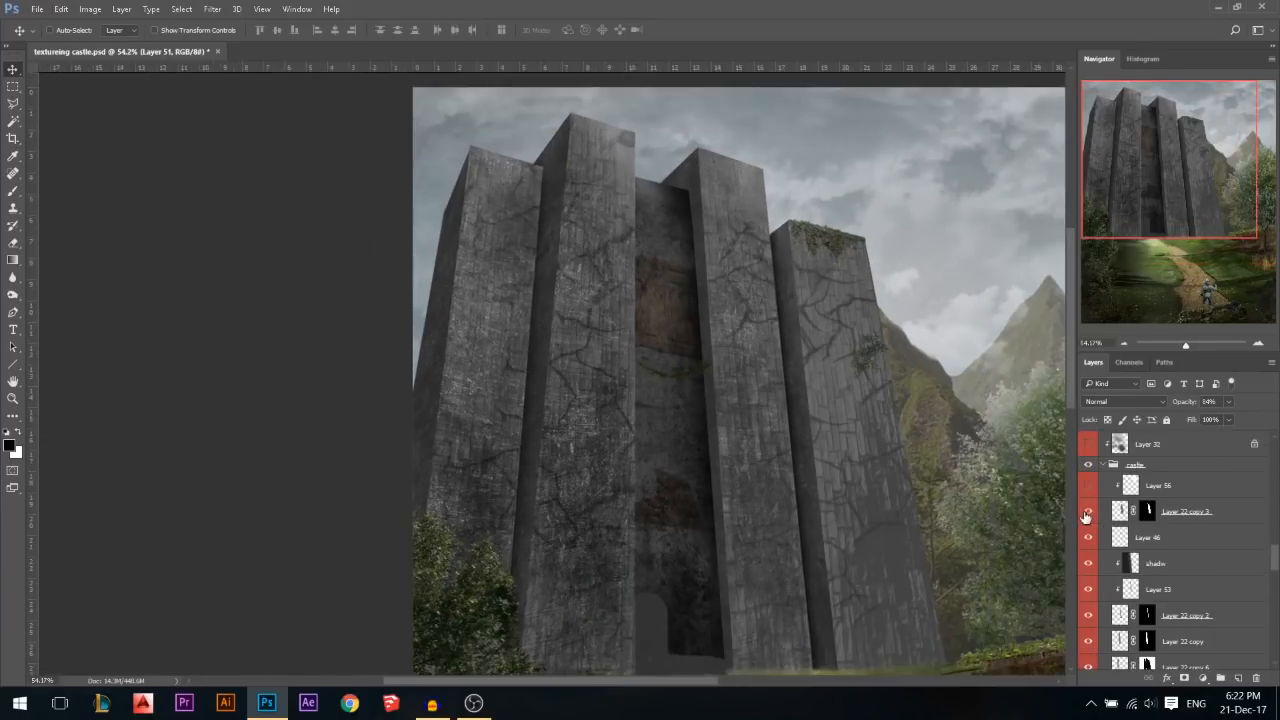
Show Layer 22 copy 3 and the clipped Layer 56 on the rightmost tower, toggling Layer 56 to compare its effect
{"action": "left_click", "coordinate": [1087, 512]}
{"action": "left_click", "coordinate": [1087, 486]}
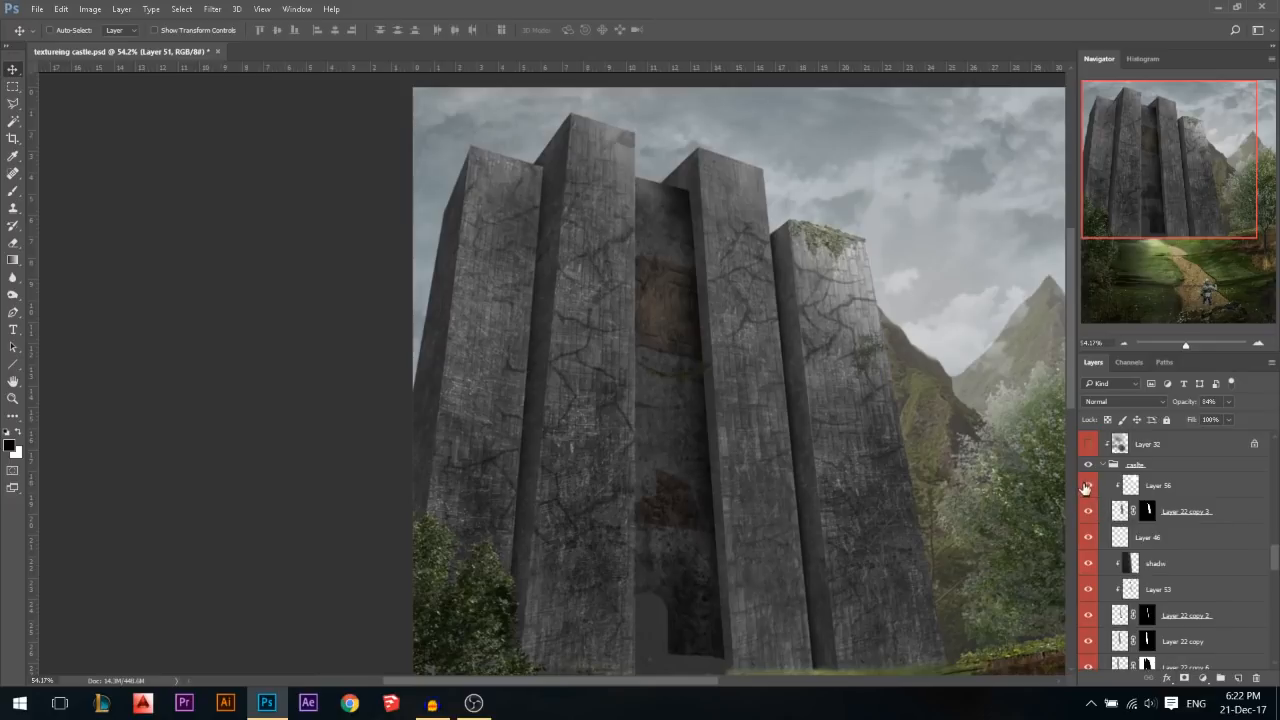
{"action": "left_click", "coordinate": [1087, 486]}
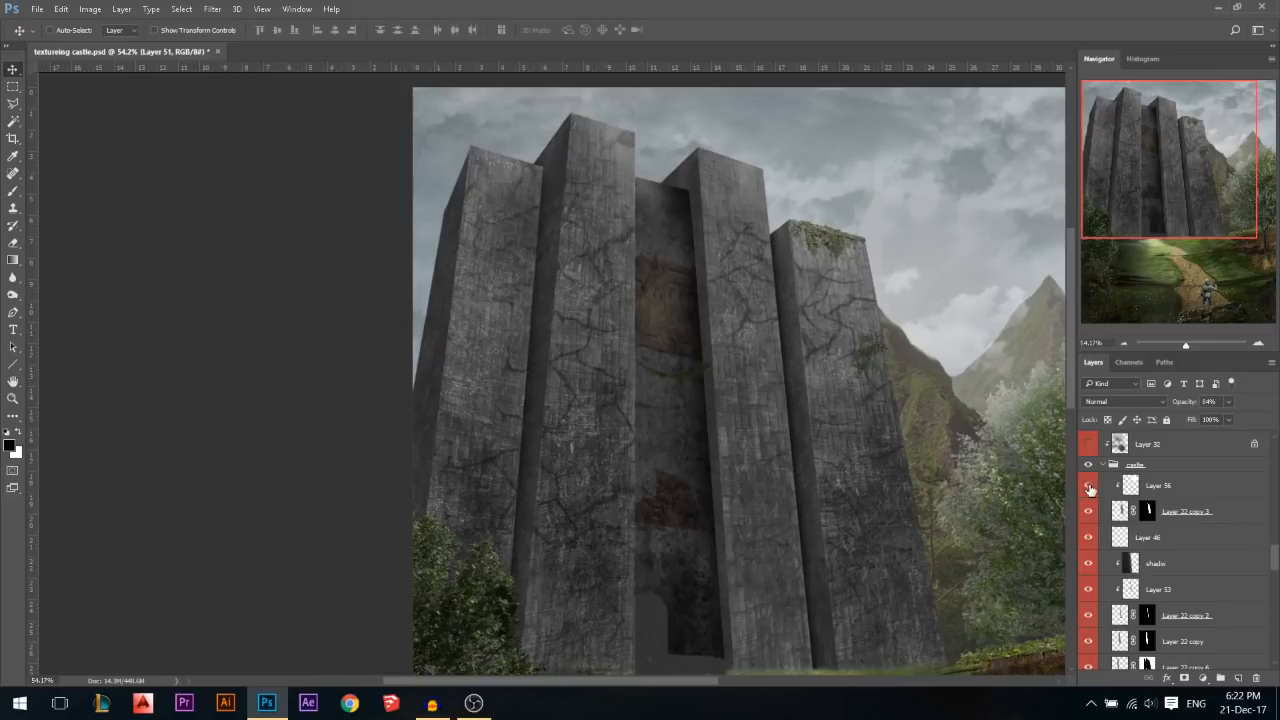
{"action": "left_click", "coordinate": [1088, 487]}
Select Layer 56 and Layer 22 copy 3 in turn, and compare the rightmost tower with and without Layer 22 copy 3
{"action": "left_click", "coordinate": [1132, 488]}
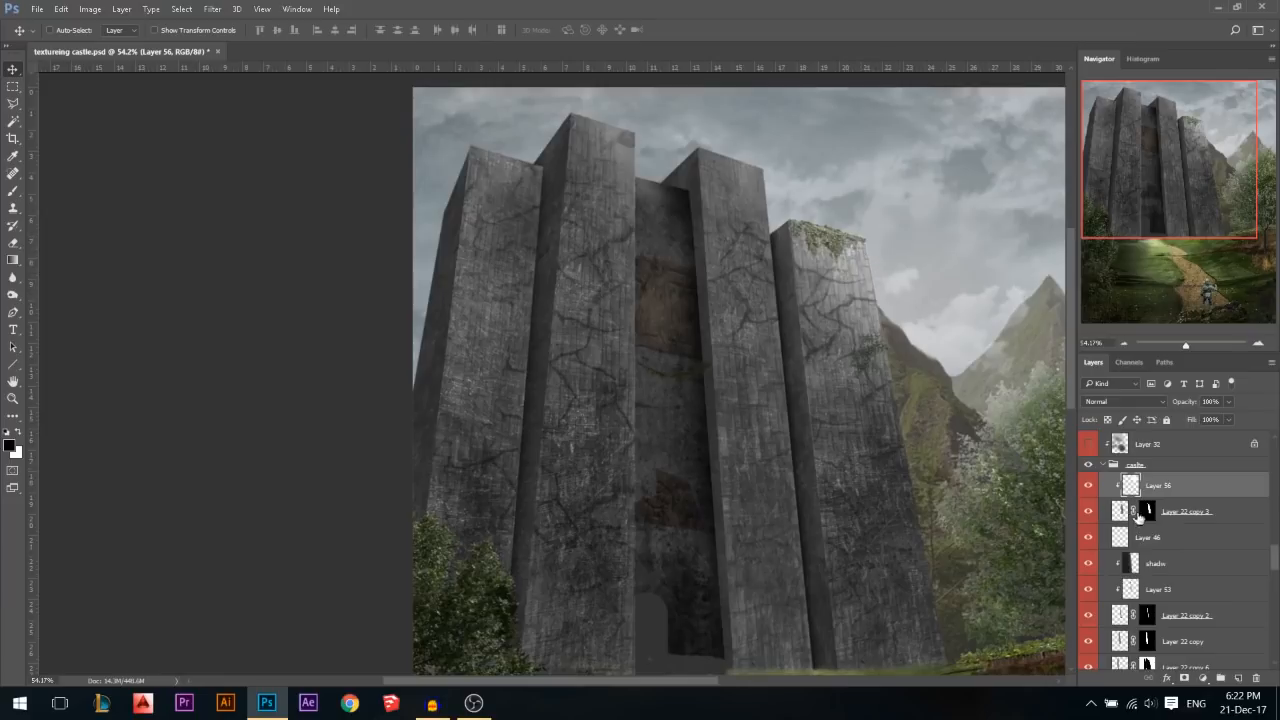
{"action": "left_click", "coordinate": [1166, 518]}
{"action": "key", "text": "shift+alt+o"}
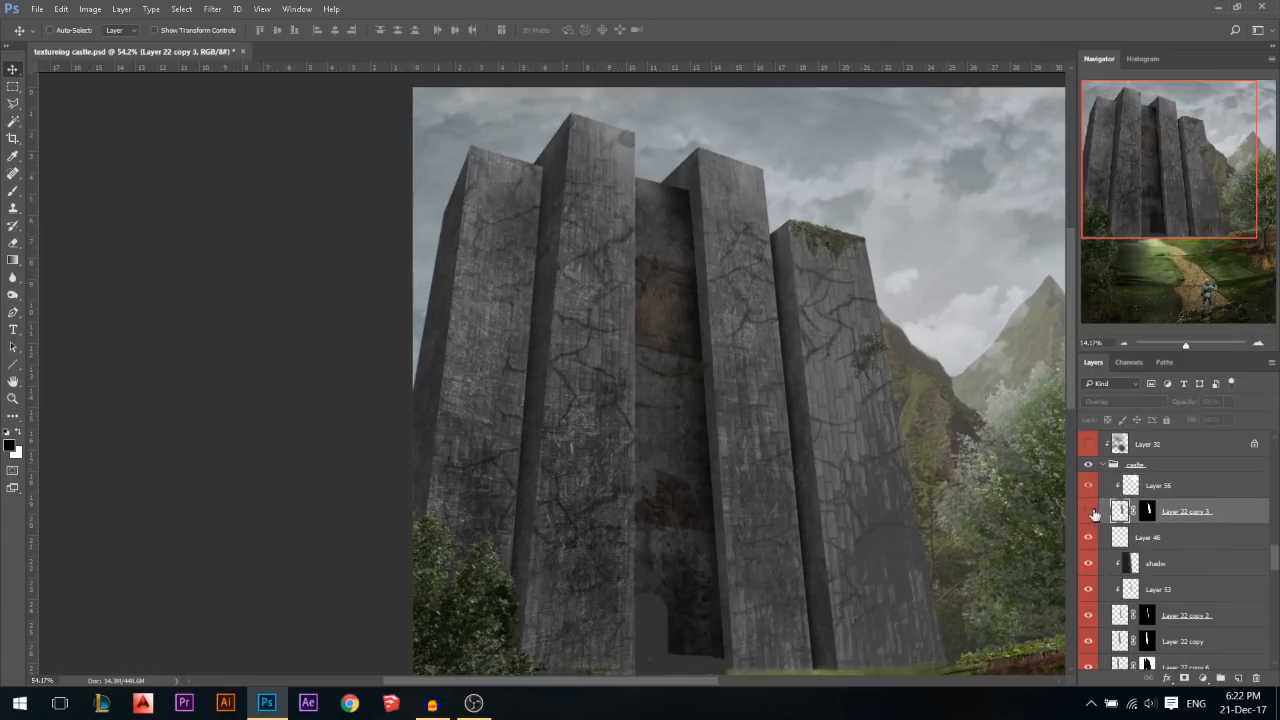
{"action": "scroll", "coordinate": [857, 260], "scroll_direction": "down", "scroll_amount": 2}
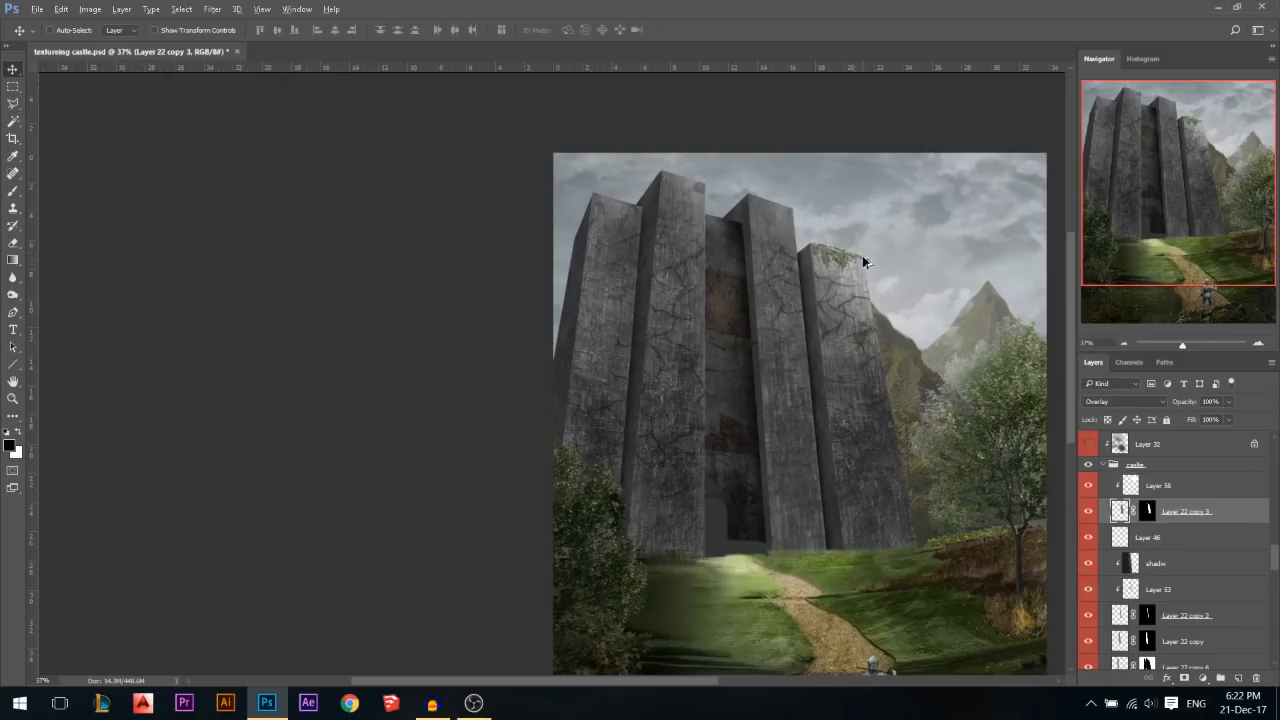
{"action": "scroll", "coordinate": [1150, 513], "scroll_direction": "up", "scroll_amount": 1}
Show the clipped Layer 32 colour tint over the castle and inspect it down to the tower bases
{"action": "scroll", "coordinate": [1150, 513], "scroll_direction": "up", "scroll_amount": 2}
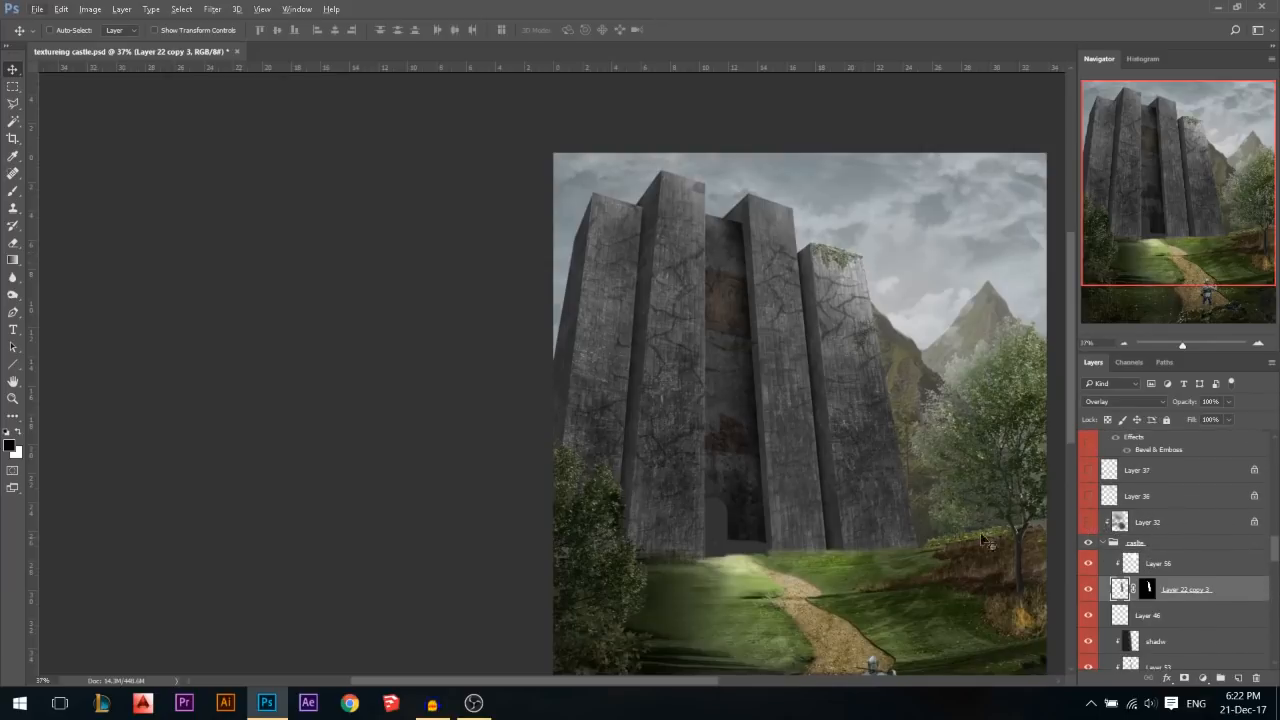
{"action": "scroll", "coordinate": [758, 568], "scroll_direction": "up", "scroll_amount": 1}
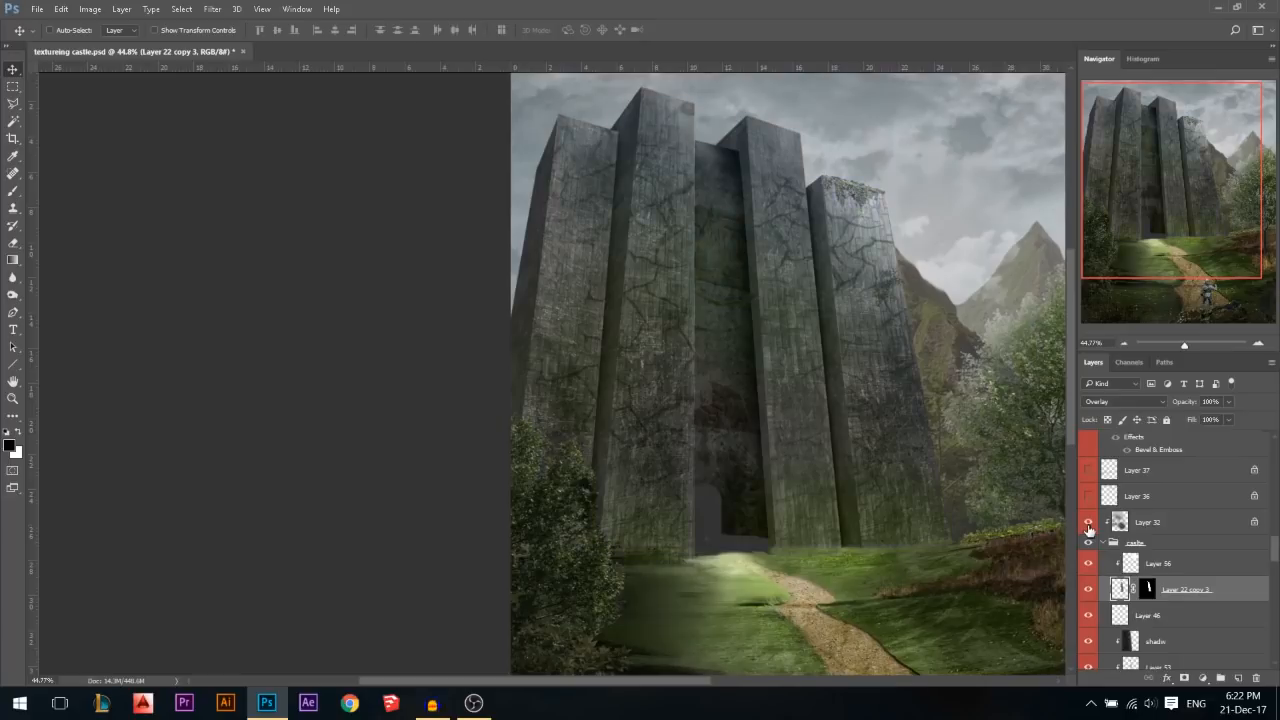
{"action": "scroll", "coordinate": [738, 550], "scroll_direction": "down", "scroll_amount": 1}
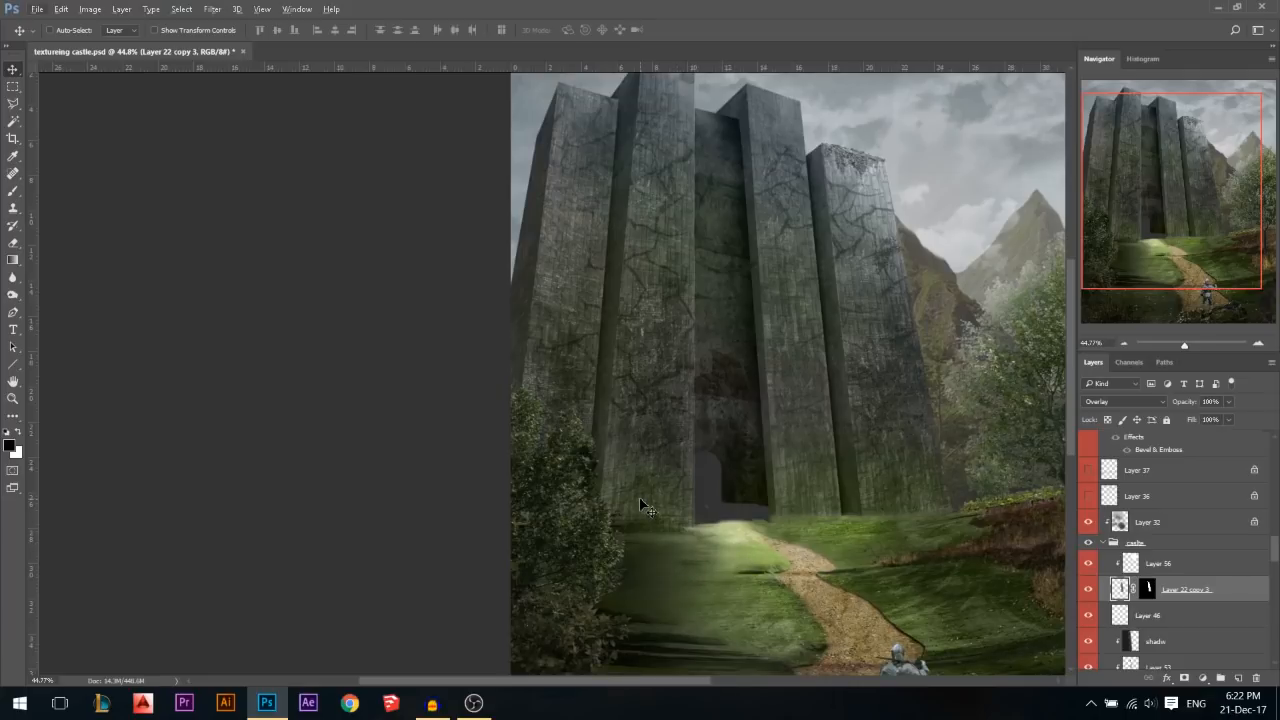
Select Layer 32, switch its blend mode to Normal to examine the painted colours, and restore it to Color
{"action": "left_click", "coordinate": [1129, 527]}
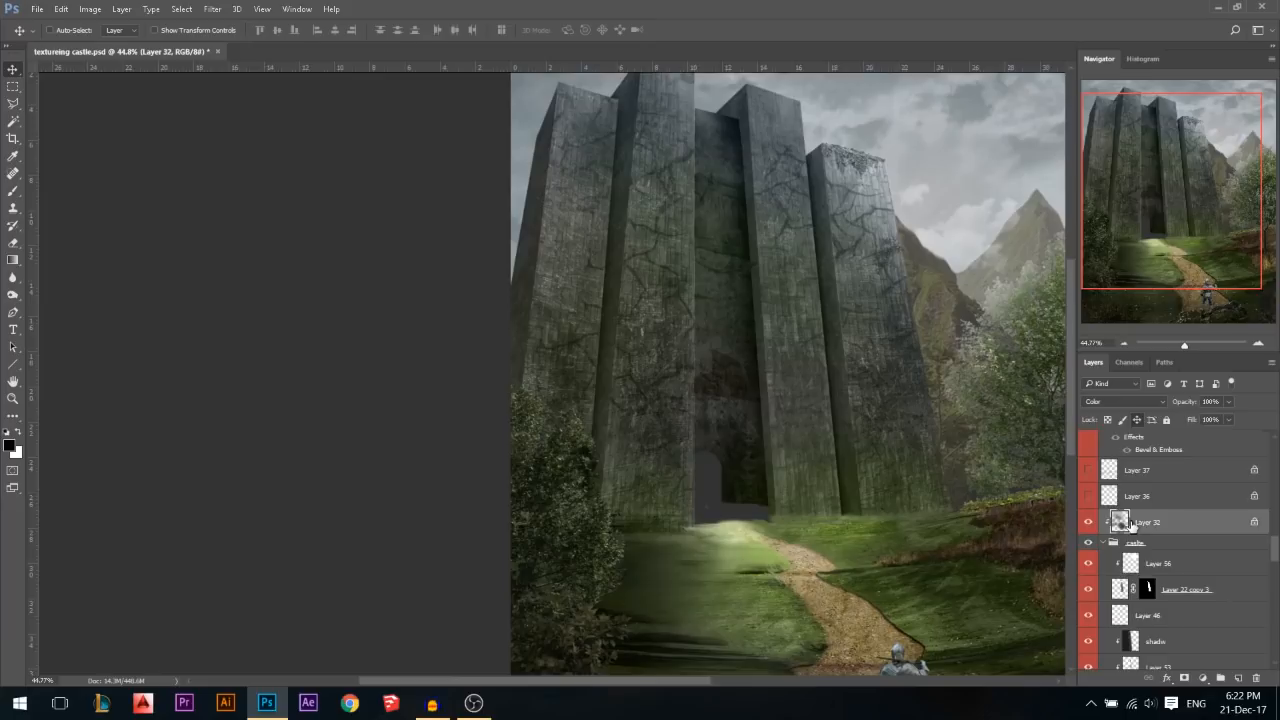
{"action": "left_click", "coordinate": [1125, 401]}
{"action": "left_click", "coordinate": [1102, 410]}
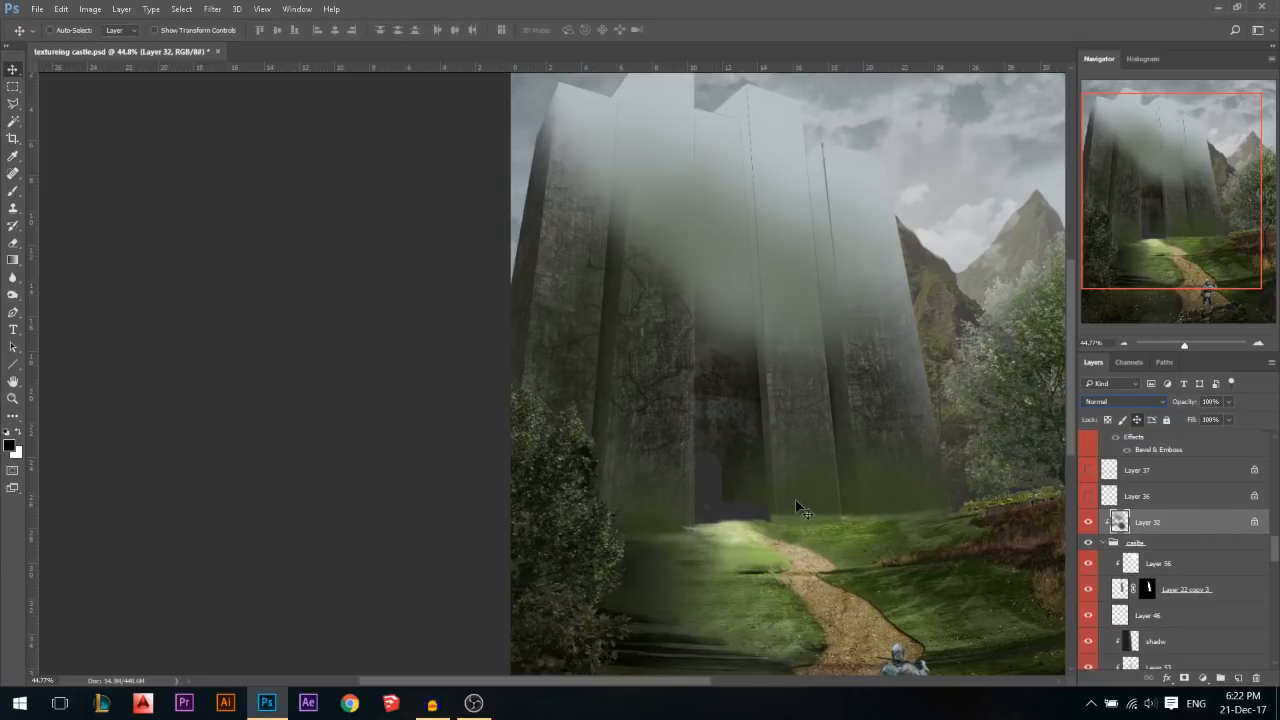
{"action": "left_click", "coordinate": [1156, 402]}
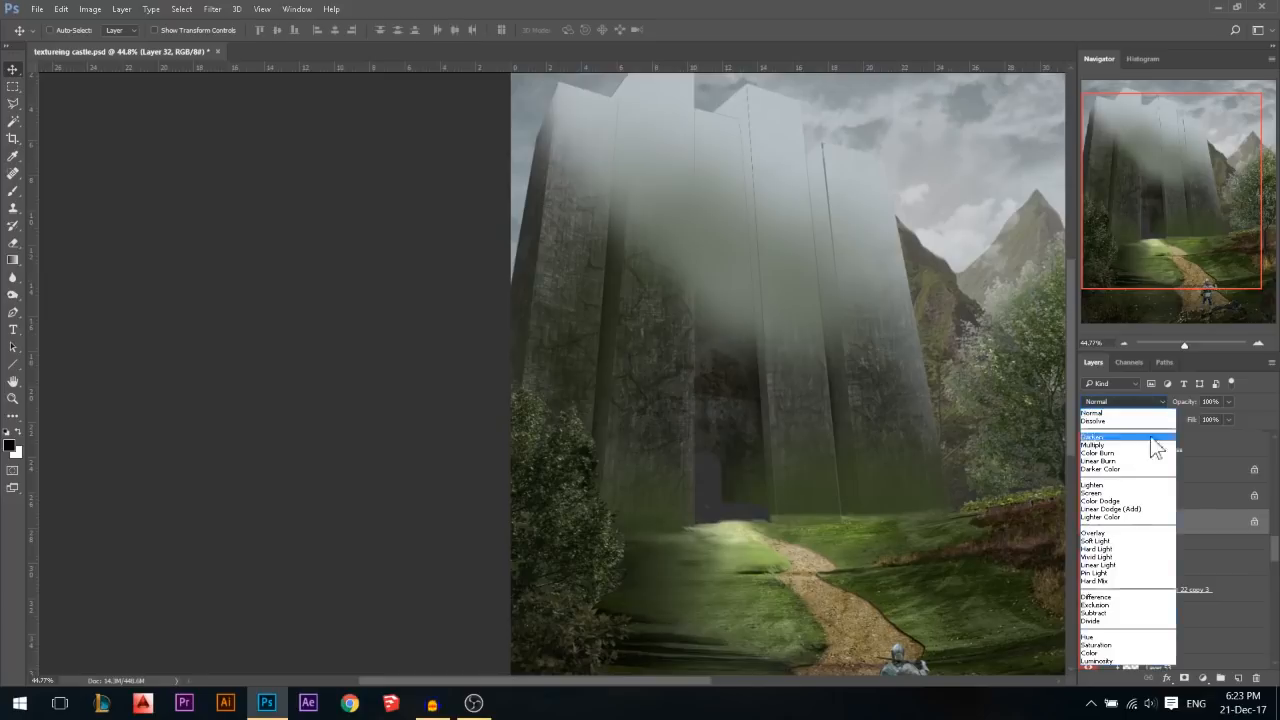
{"action": "left_click", "coordinate": [1100, 653]}
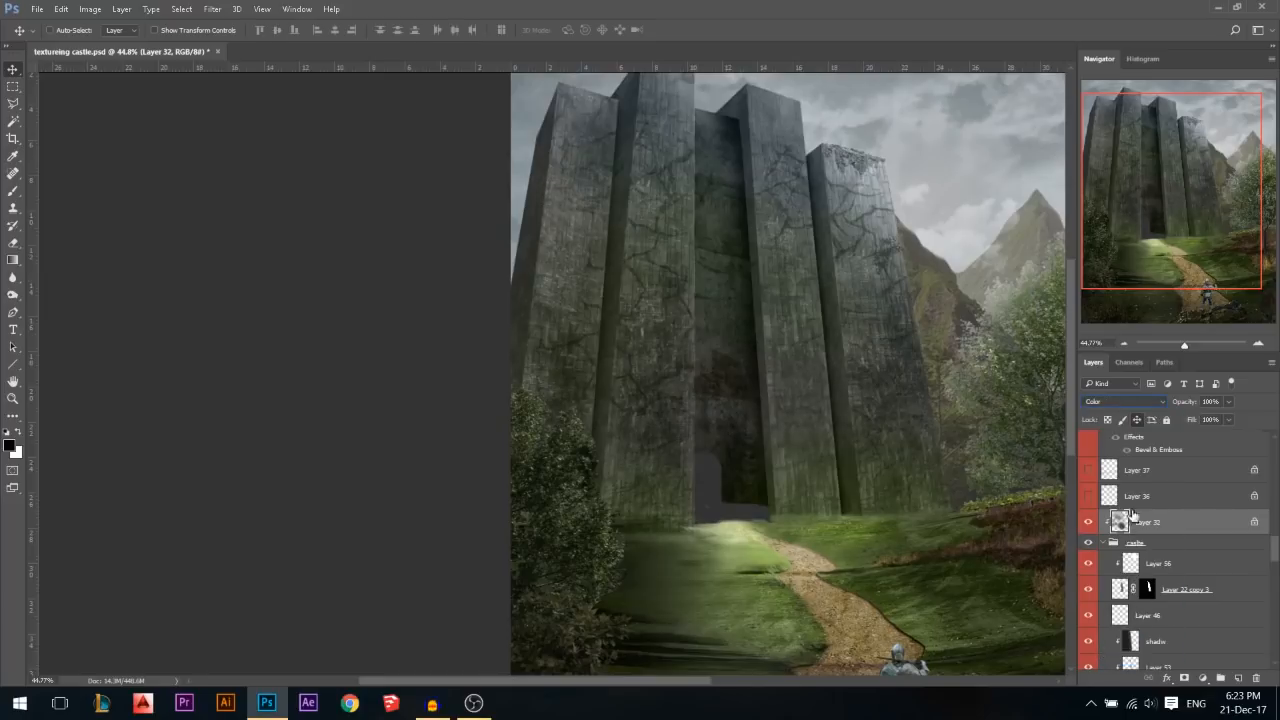
Show the Layer 36 and Layer 37 mist over the towers and around the castle base
{"action": "left_click", "coordinate": [1089, 497]}
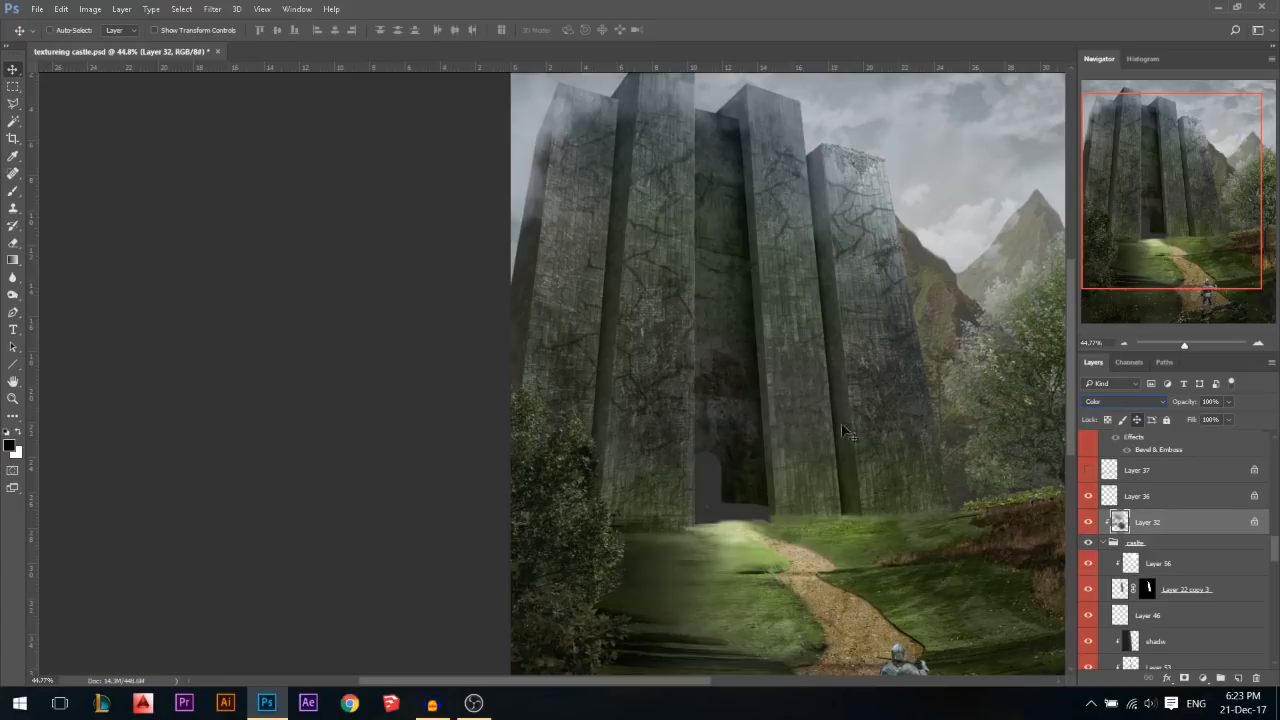
{"action": "left_click", "coordinate": [1089, 471]}
Show the layers from Layer 17 up to Layer 18 copy, and the skull carving on Layer 55
{"action": "scroll", "coordinate": [1100, 560], "scroll_direction": "up", "scroll_amount": 3}
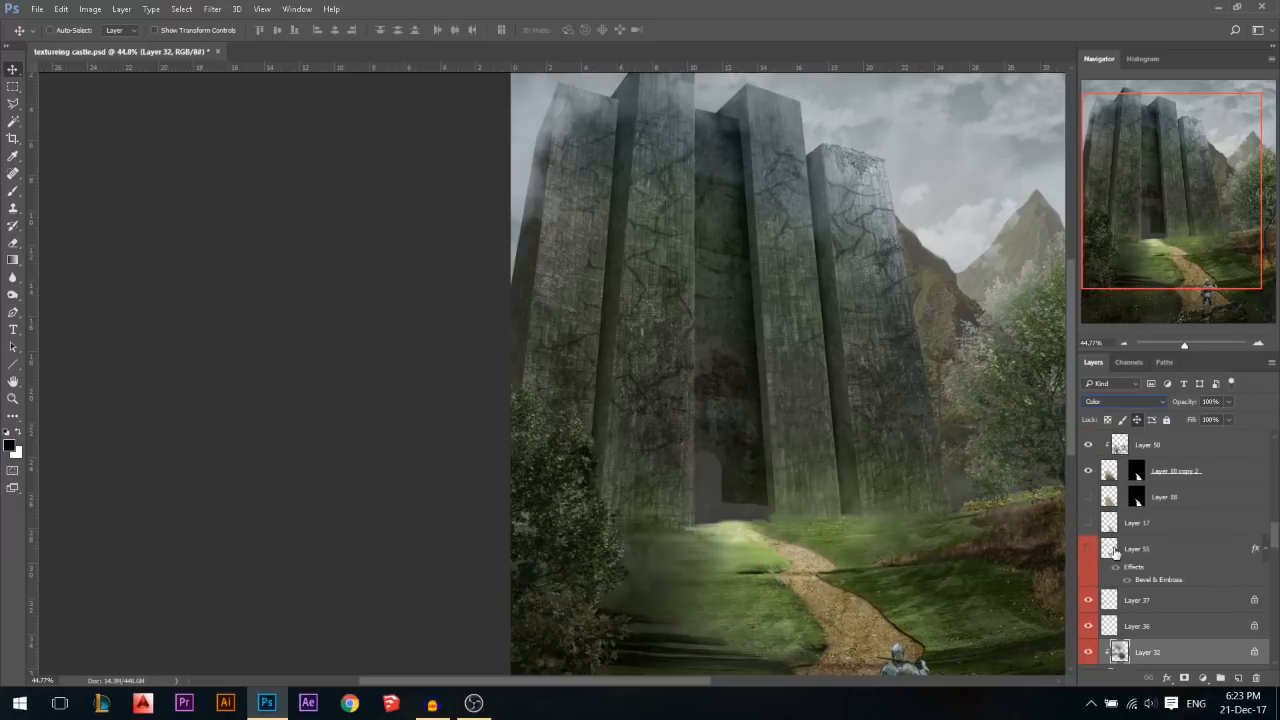
{"action": "left_click_drag", "start_coordinate": [1088, 574], "coordinate": [1088, 522]}
{"action": "scroll", "coordinate": [1130, 596], "scroll_direction": "up", "scroll_amount": 2}
{"action": "scroll", "coordinate": [1095, 593], "scroll_direction": "down", "scroll_amount": 1}
{"action": "scroll", "coordinate": [1095, 596], "scroll_direction": "down", "scroll_amount": 3}
{"action": "left_click", "coordinate": [1090, 576]}
{"action": "left_click", "coordinate": [1090, 576]}
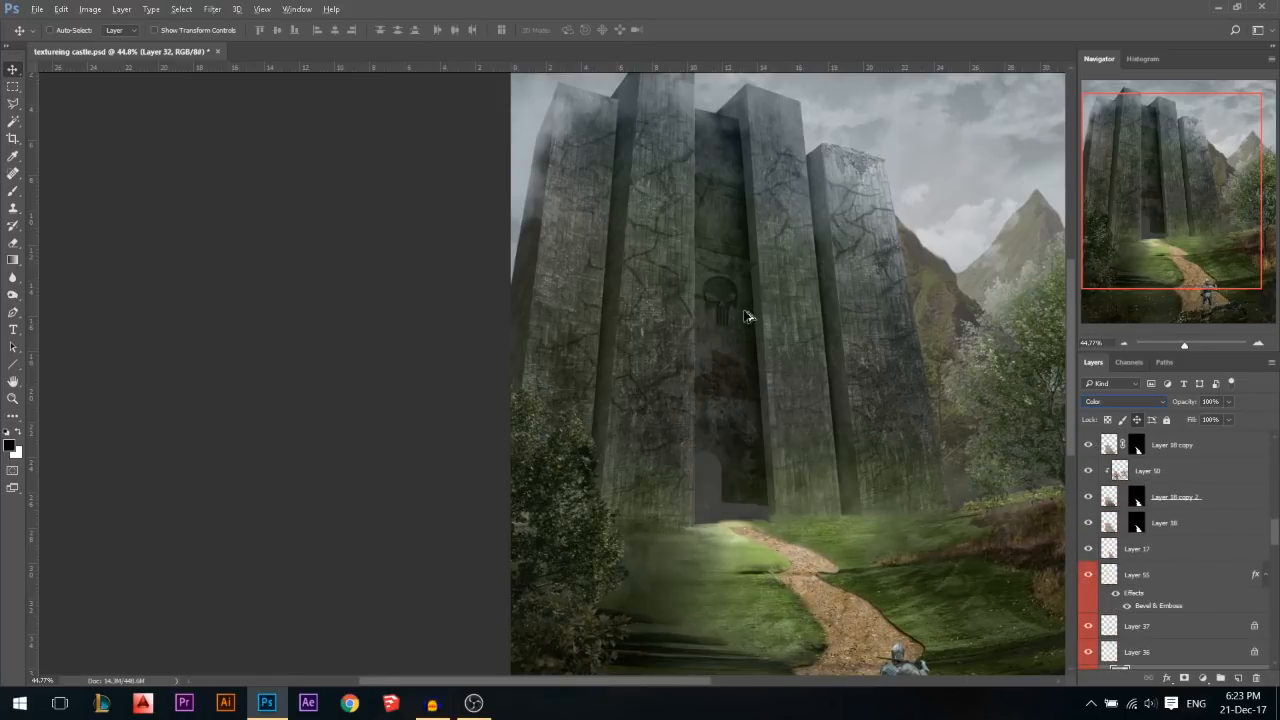
Select Layer 55 and examine its skull carving on the recessed central wall up close
{"action": "left_click", "coordinate": [740, 320], "text": "ctrl"}
{"action": "scroll", "coordinate": [736, 322], "scroll_direction": "up", "scroll_amount": 1}
{"action": "scroll", "coordinate": [736, 322], "scroll_direction": "up", "scroll_amount": 3}
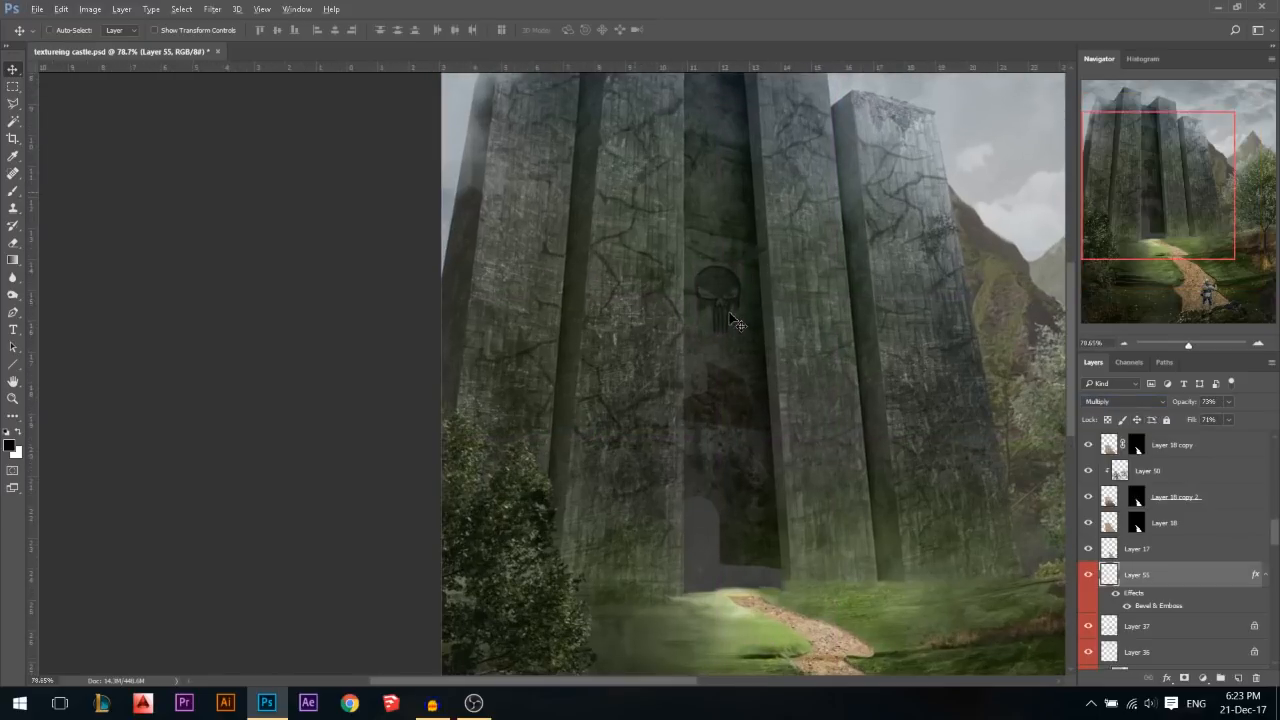
{"action": "scroll", "coordinate": [732, 322], "scroll_direction": "up", "scroll_amount": 3}
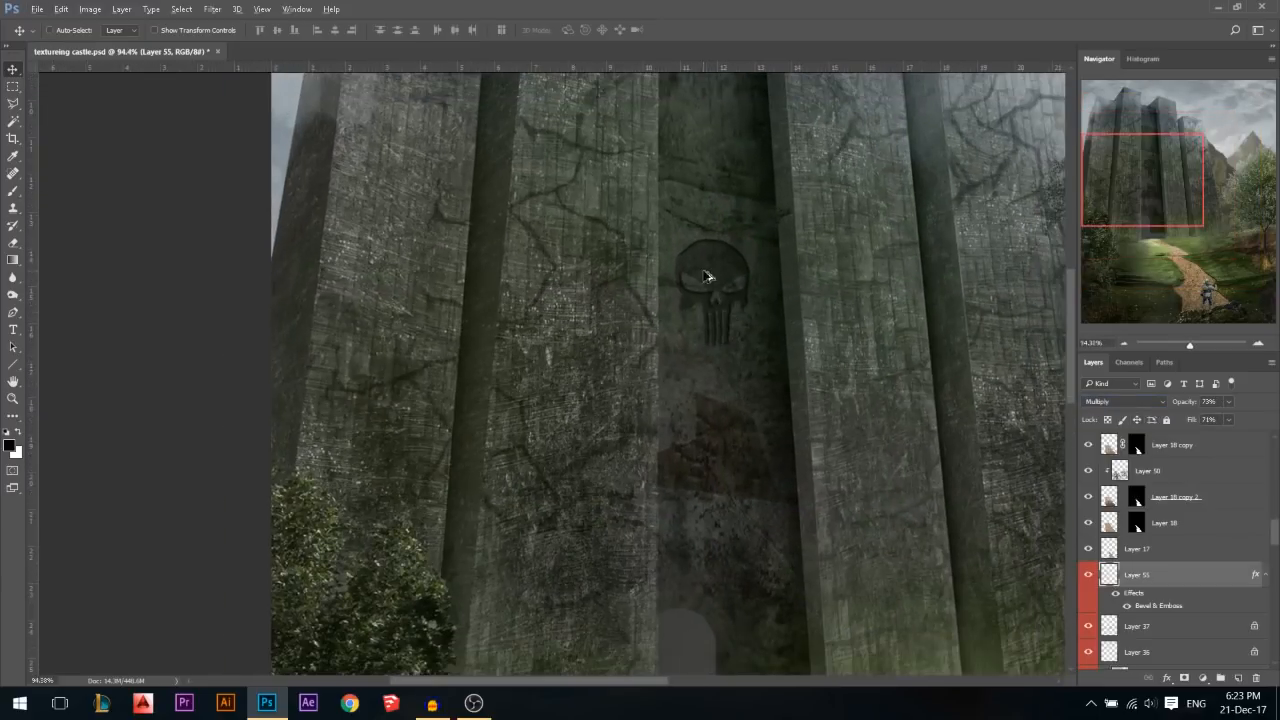
{"action": "scroll", "coordinate": [706, 275], "scroll_direction": "down", "scroll_amount": 1}
Compare the skull with its Bevel & Emboss effect off and on, adjust the highlight opacity, and apply the layer style
{"action": "double_click", "coordinate": [1146, 606]}
{"action": "left_click", "coordinate": [749, 159]}
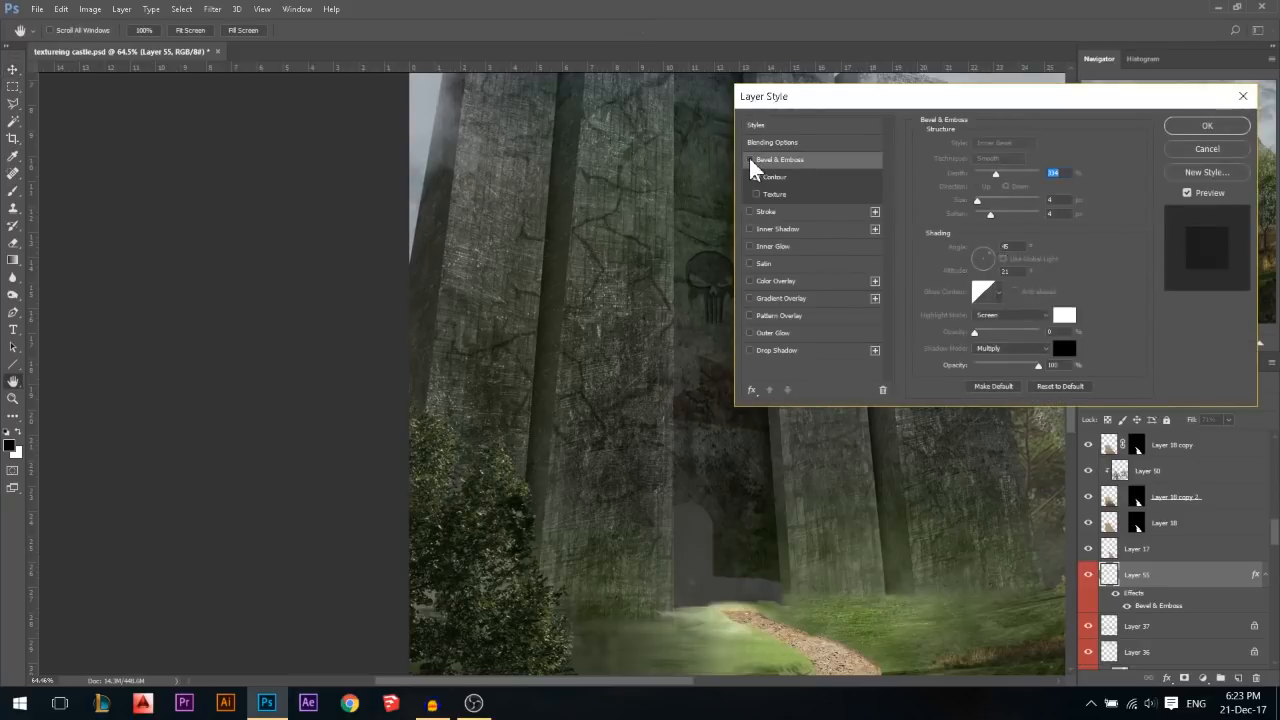
{"action": "left_click", "coordinate": [749, 159]}
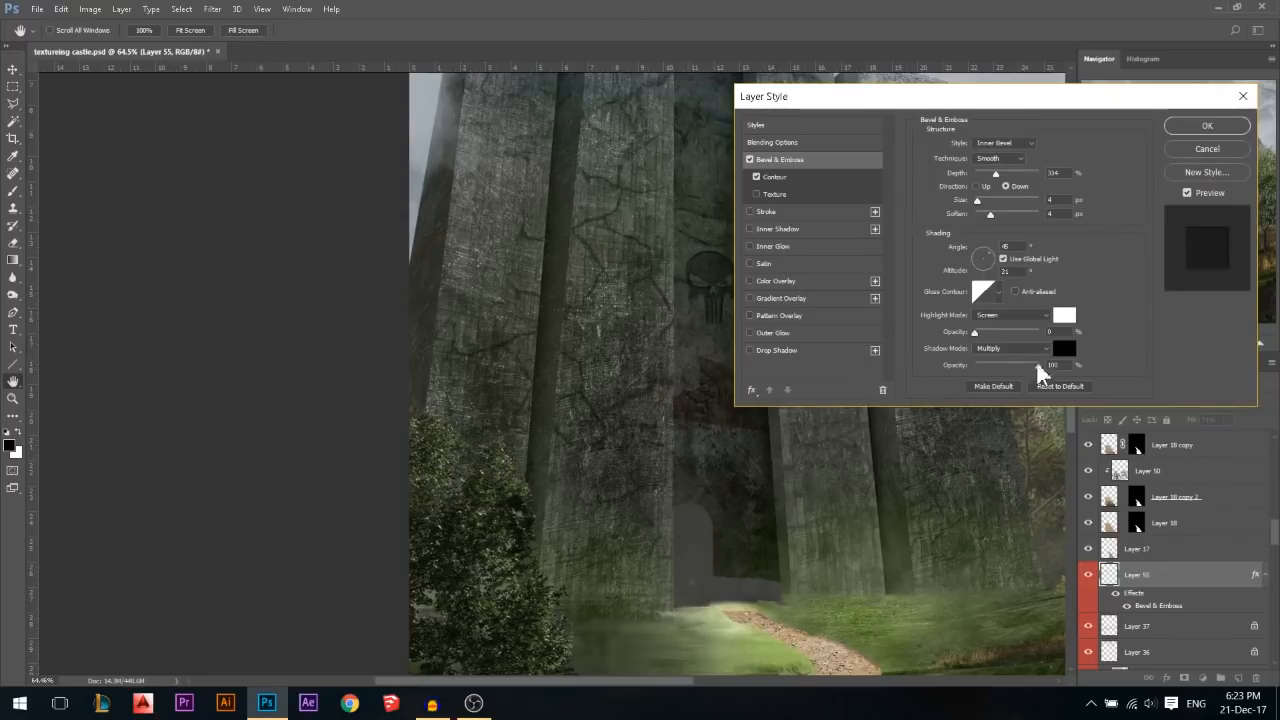
{"action": "left_click_drag", "start_coordinate": [975, 333], "coordinate": [1046, 332]}
{"action": "left_click", "coordinate": [1207, 125]}
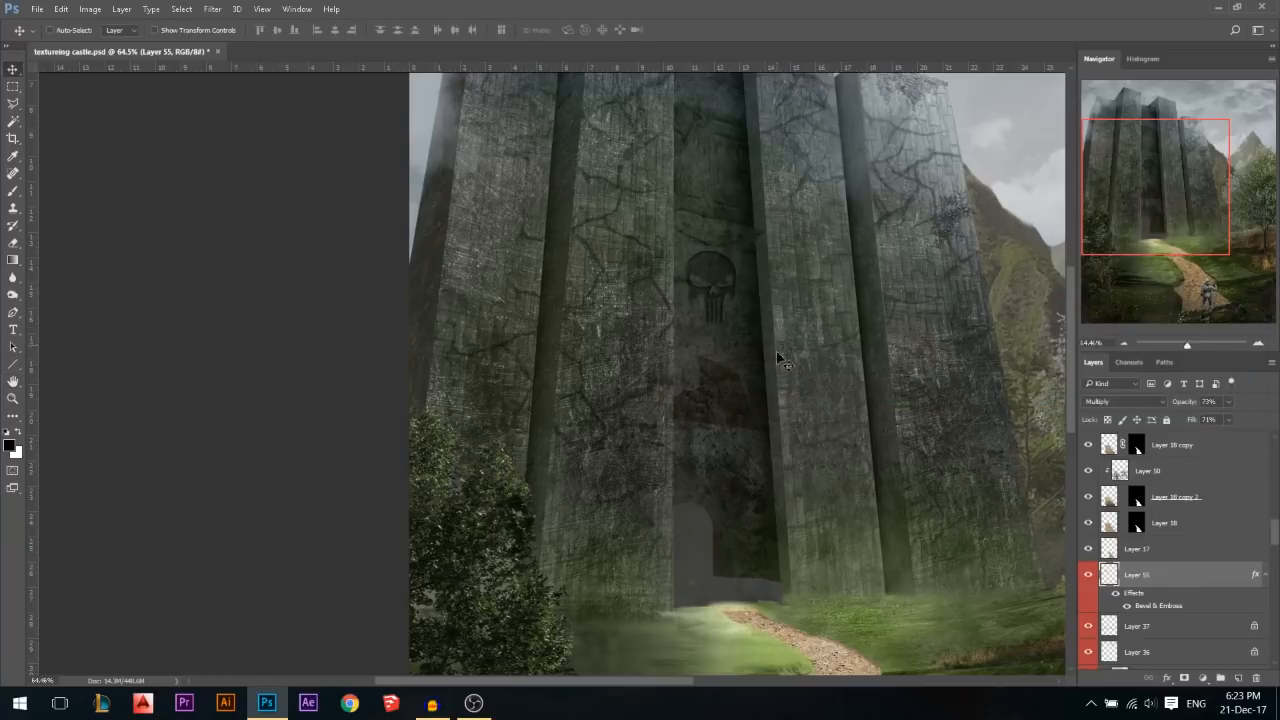
Show the arched doorway layers on the central wall, including Layer 31 copy, Layer 45 and Layer 52 copy 6
{"action": "scroll", "coordinate": [1140, 525], "scroll_direction": "up", "scroll_amount": 3}
{"action": "left_click_drag", "start_coordinate": [1081, 580], "coordinate": [1090, 503]}
{"action": "left_click", "coordinate": [1088, 549]}
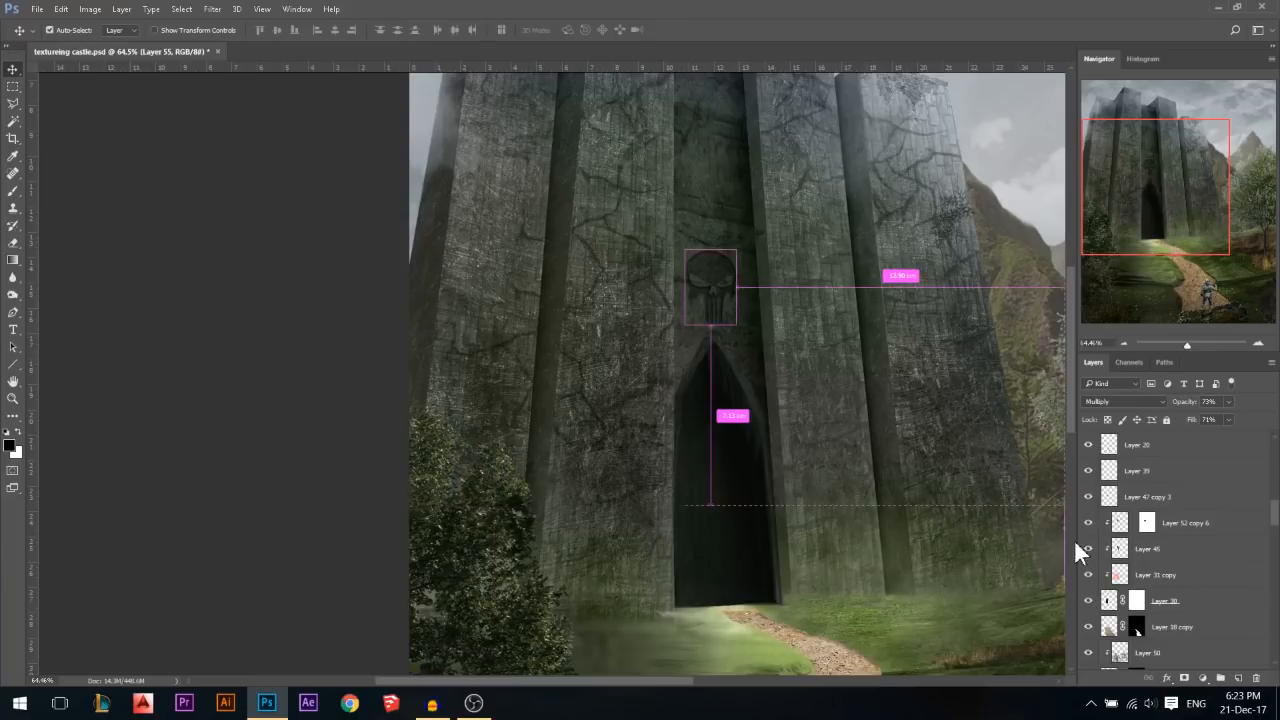
Show the remaining upper layers with the doorway glow, plus the Color Grading group and Layer 57, over the whole scene
{"action": "key", "text": "ctrl+0"}
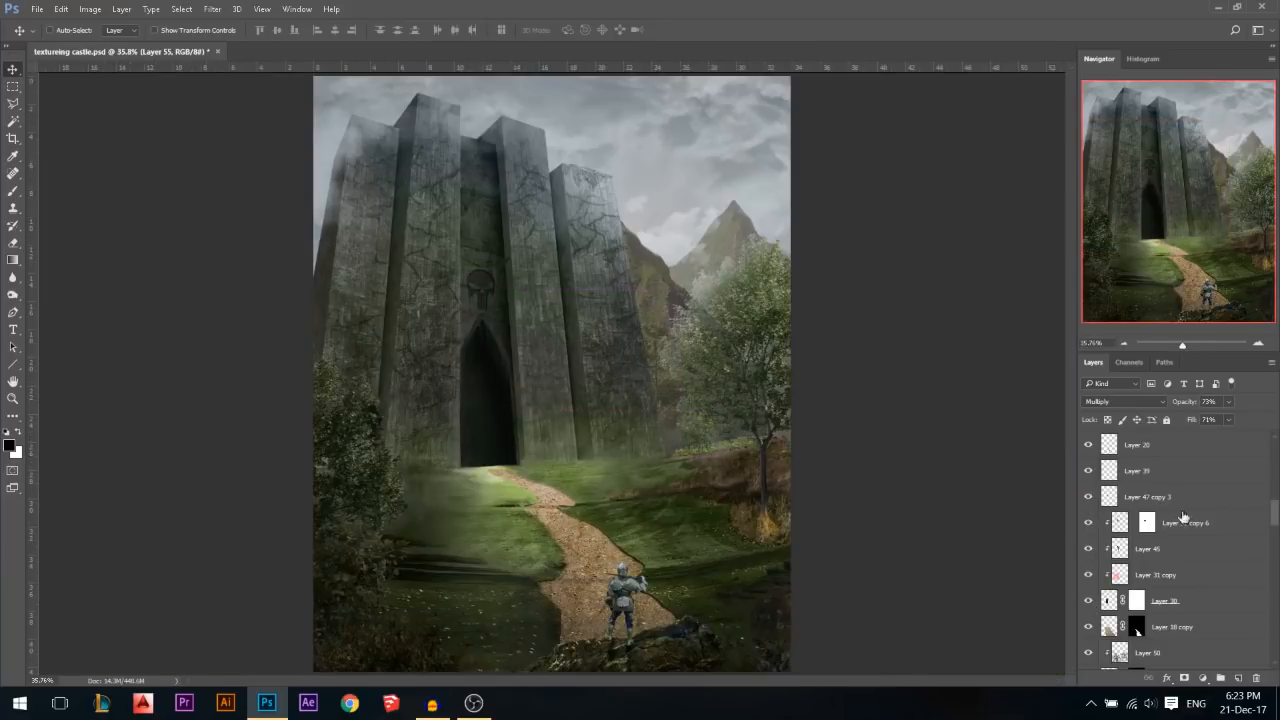
{"action": "scroll", "coordinate": [1183, 516], "scroll_direction": "up", "scroll_amount": 3}
{"action": "left_click", "coordinate": [1088, 549]}
{"action": "scroll", "coordinate": [1137, 533], "scroll_direction": "up", "scroll_amount": 5}
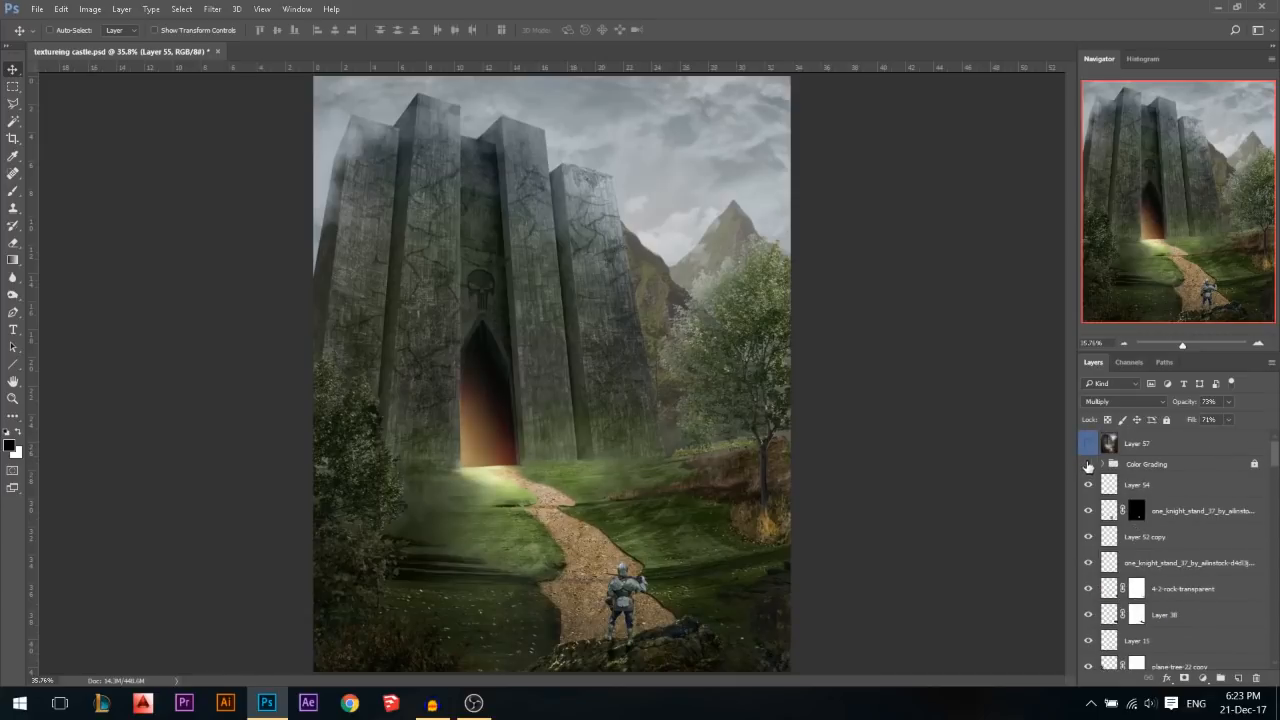
{"action": "left_click", "coordinate": [1088, 464]}
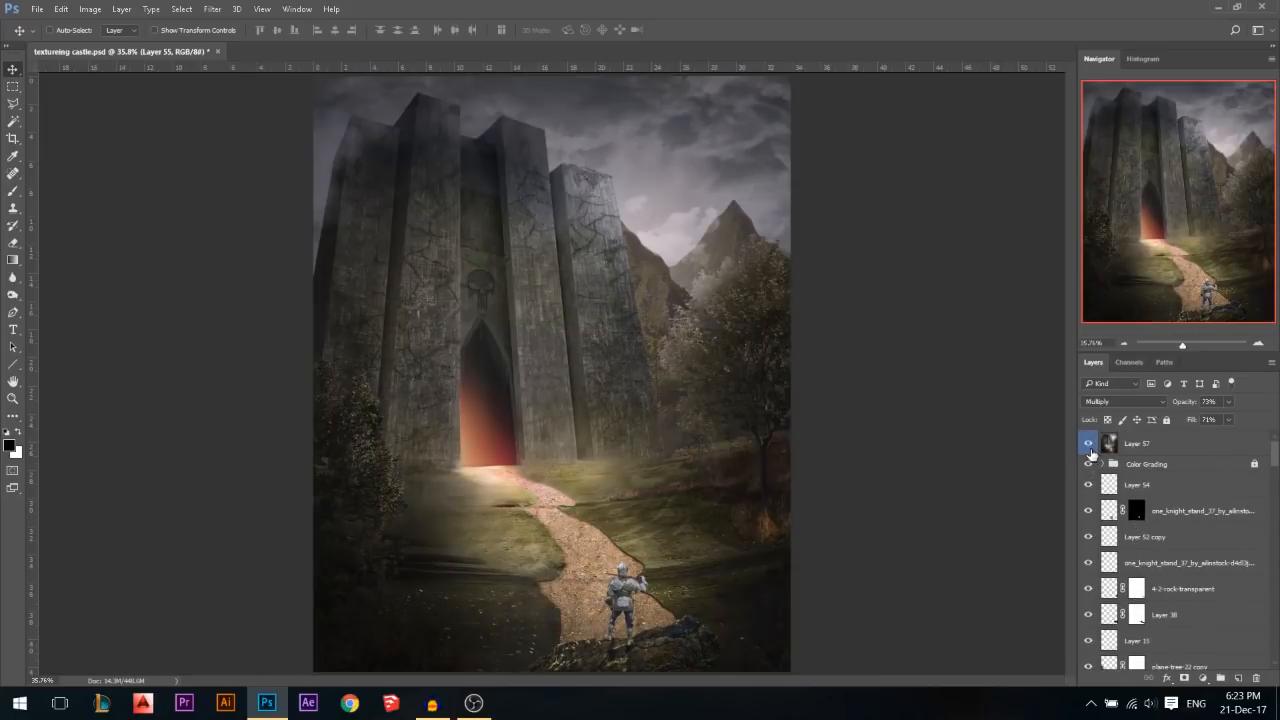